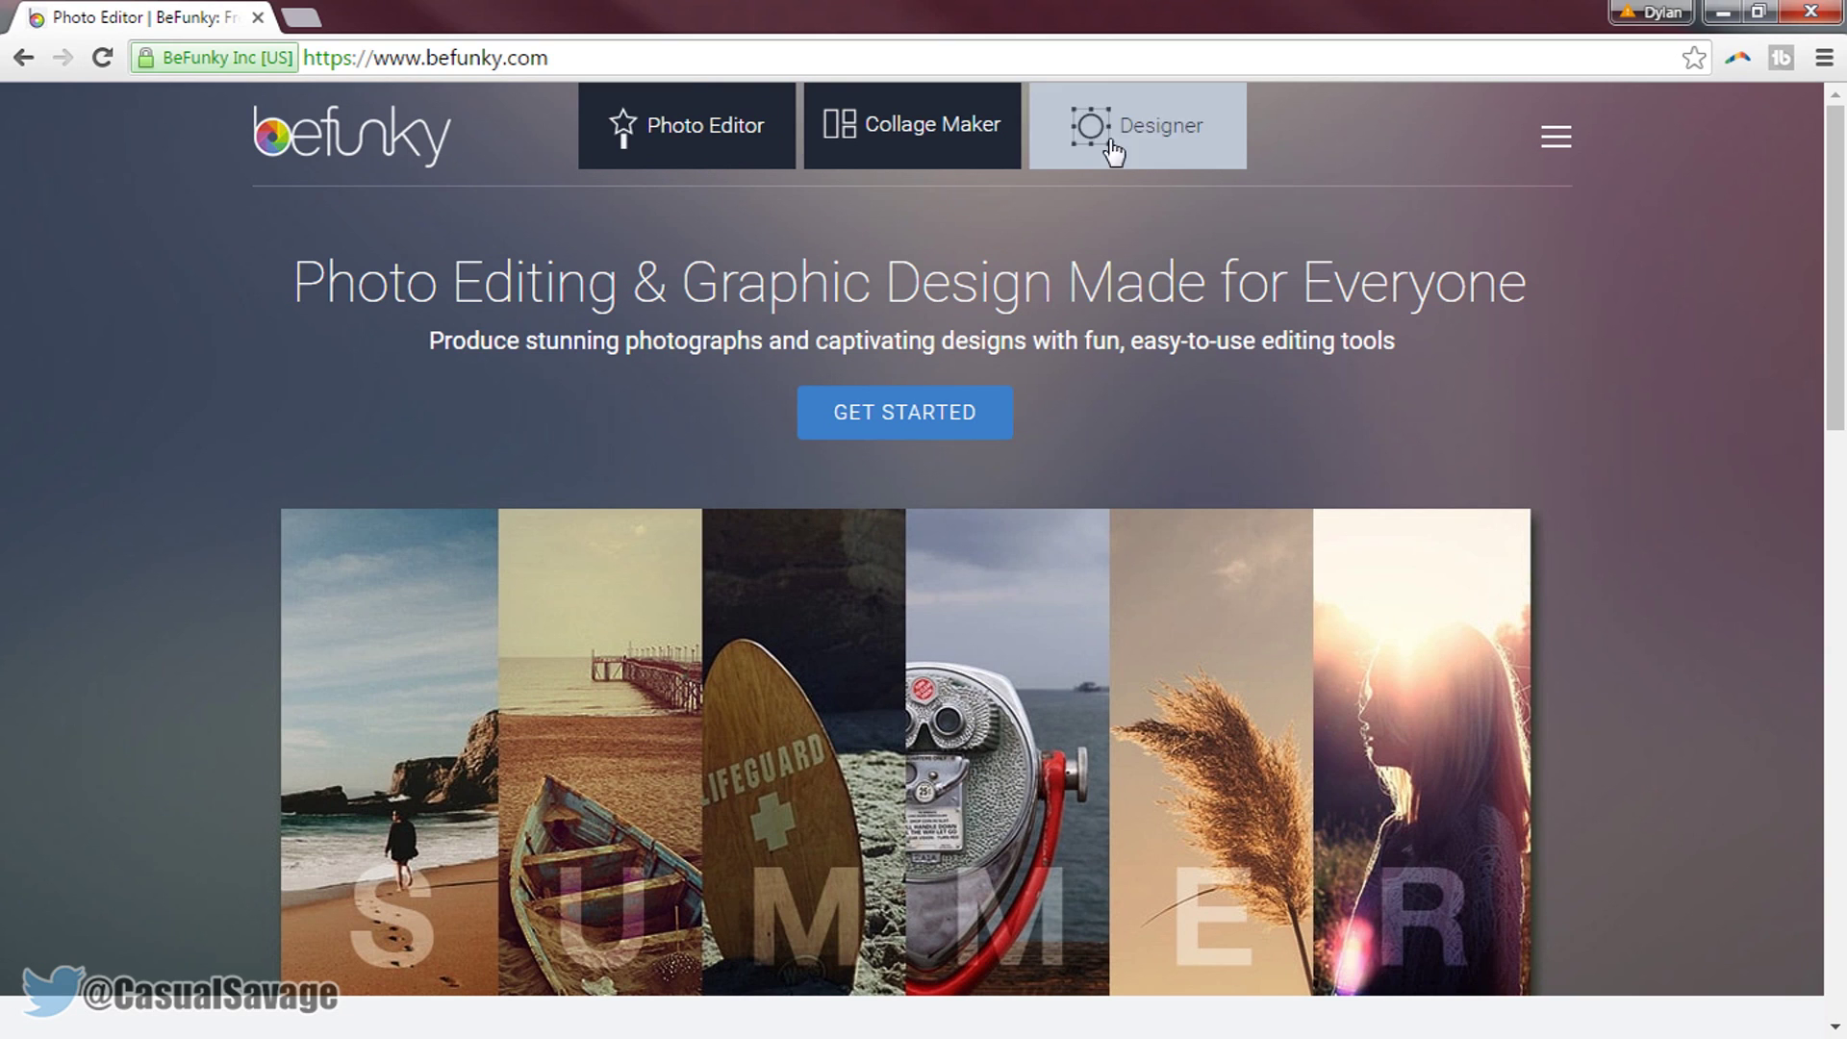
Open BeFunky's Photo Editor and load the sample photo of the girl with balloons
click(725, 156)
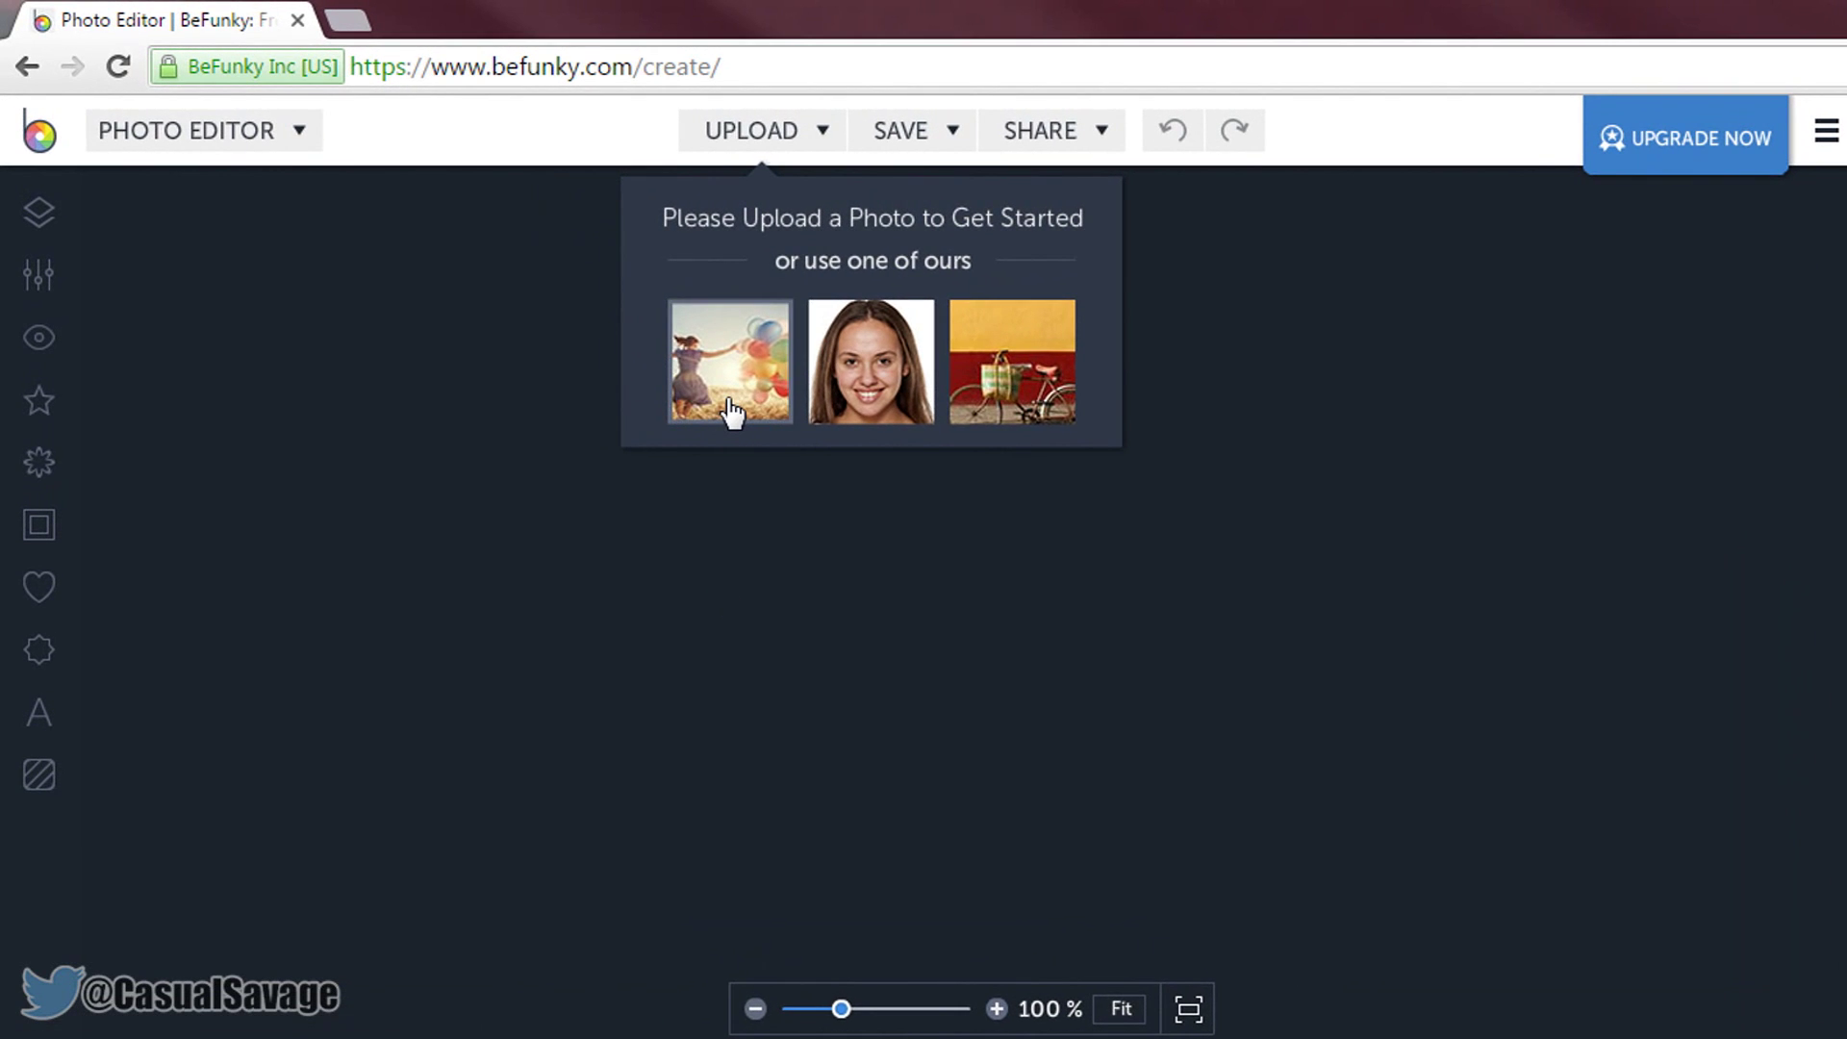
click(806, 128)
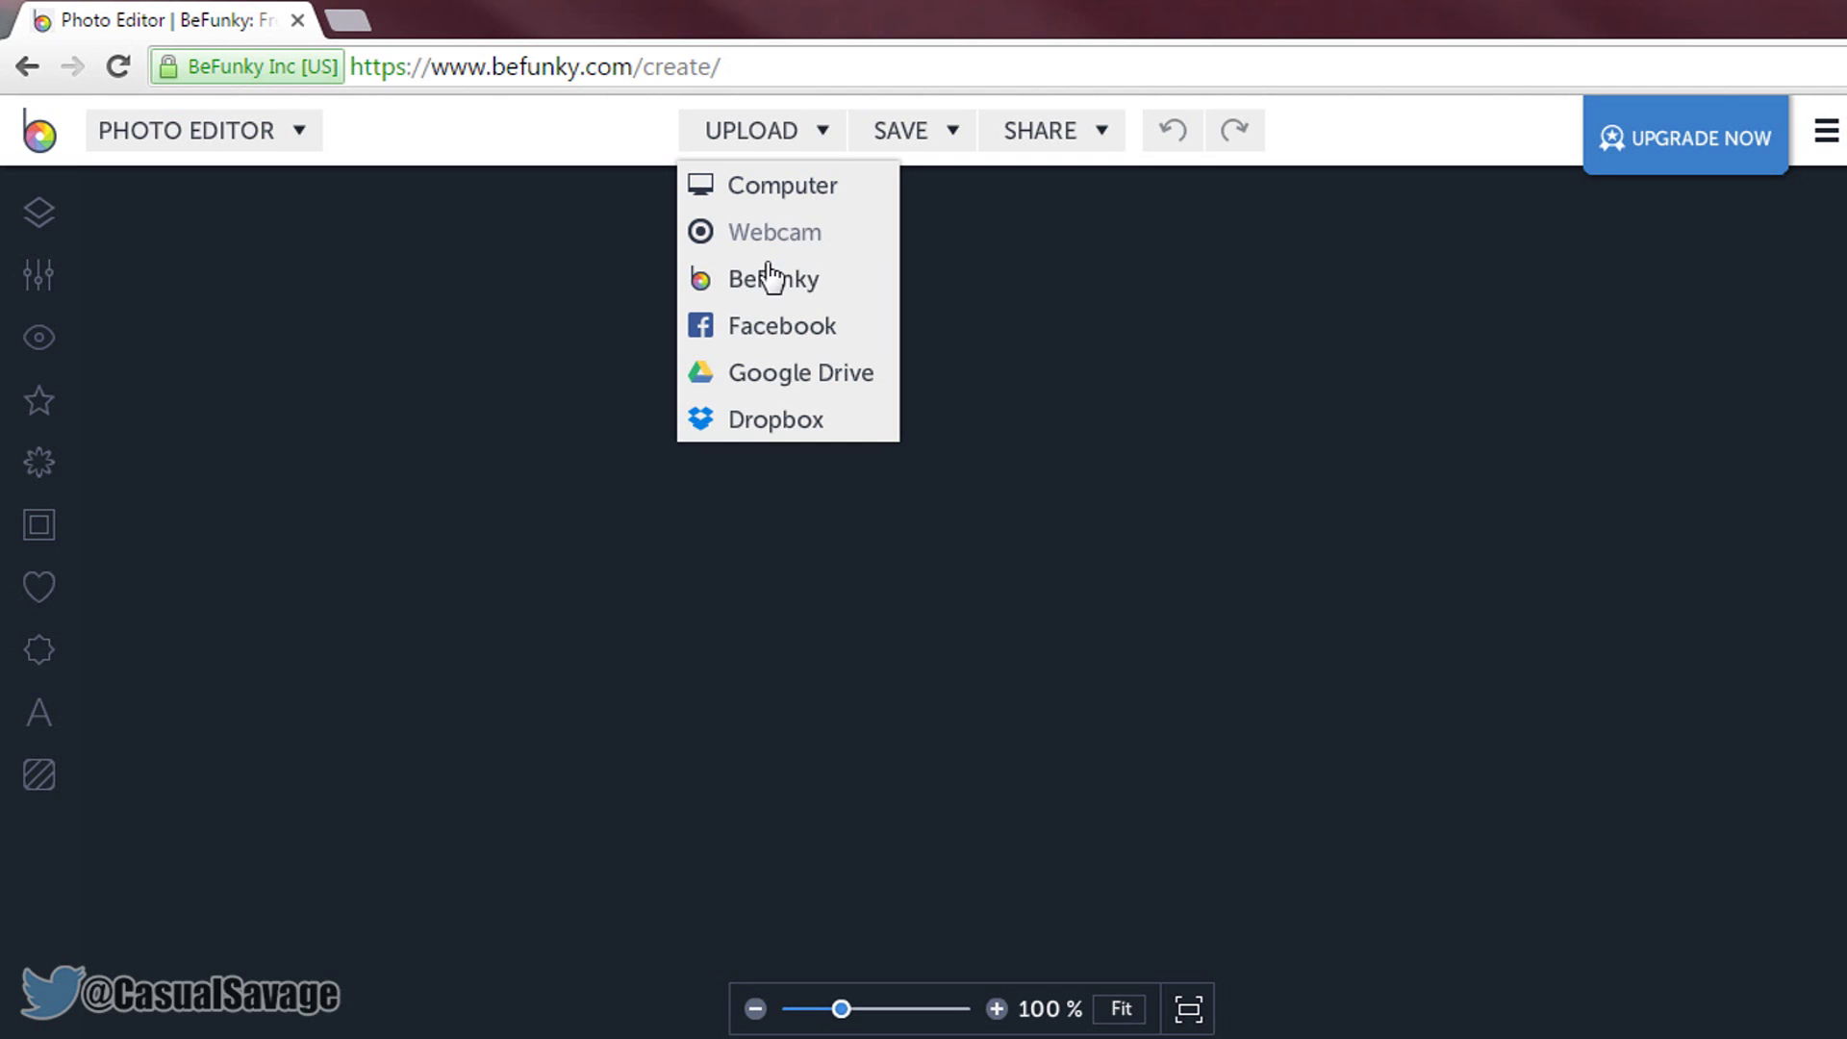
click(606, 394)
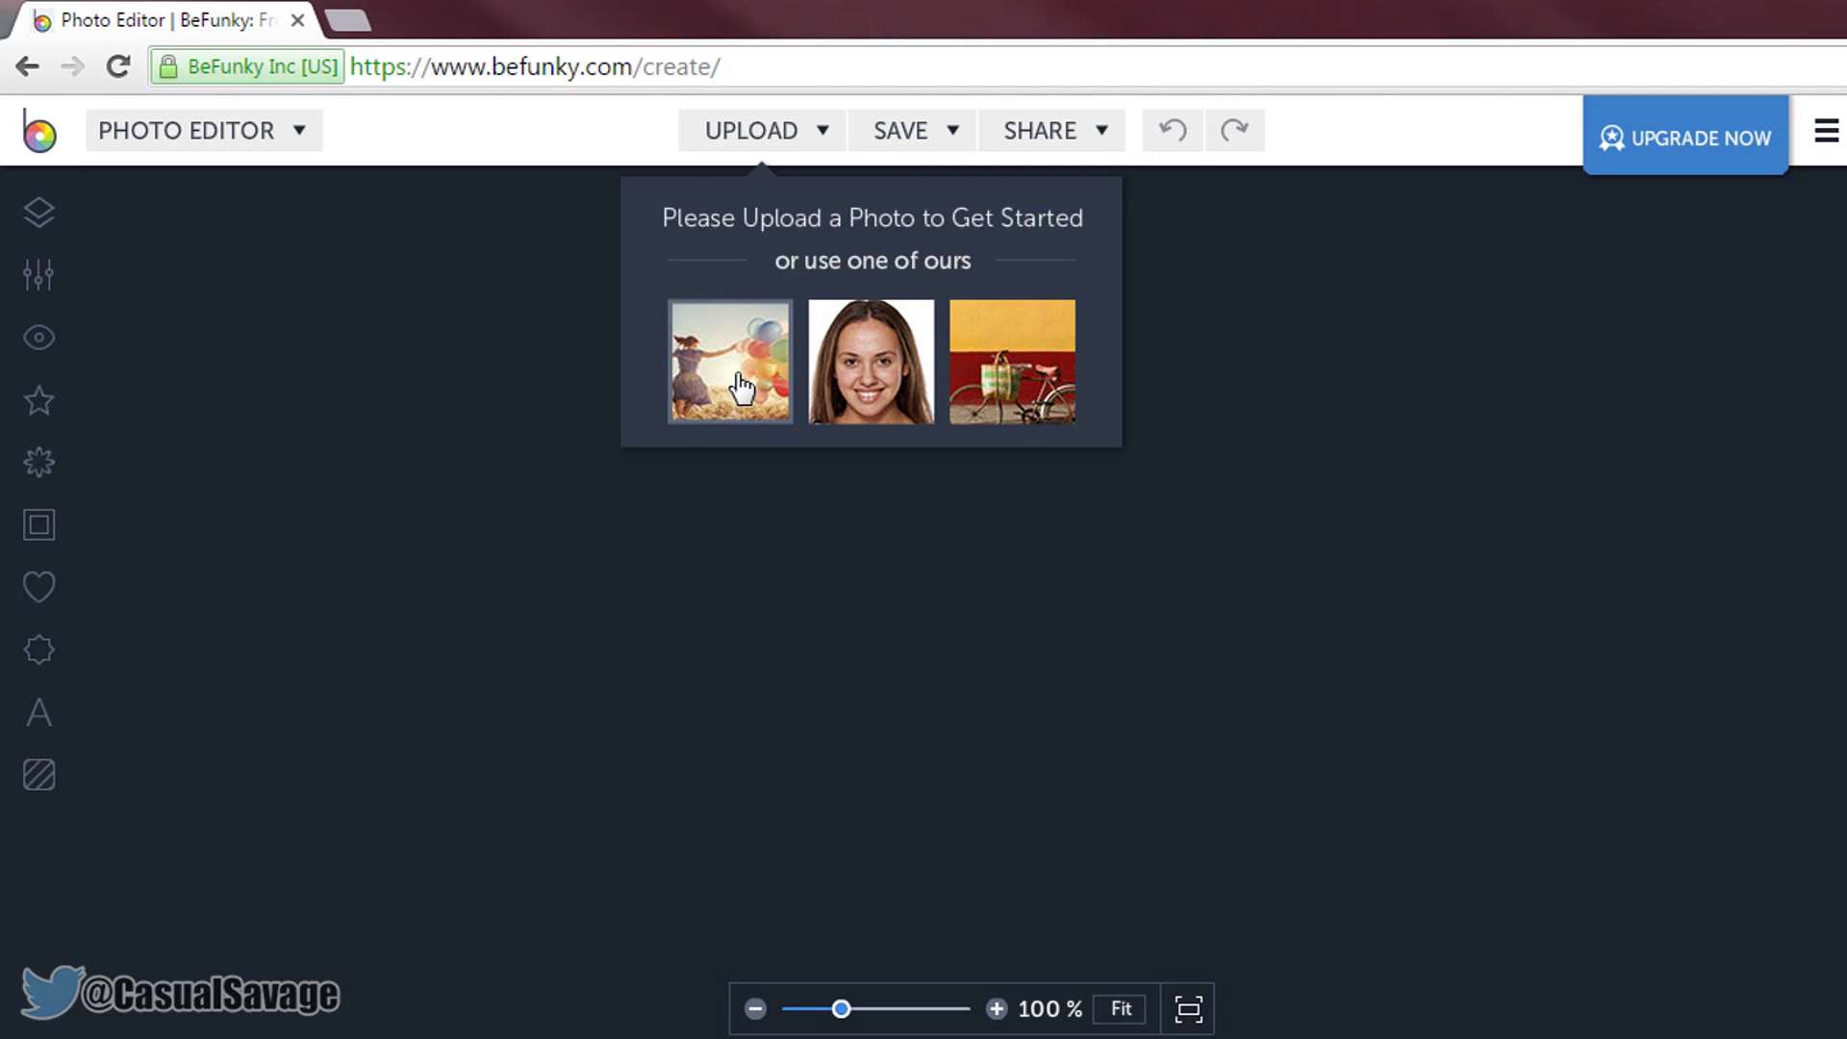
click(737, 385)
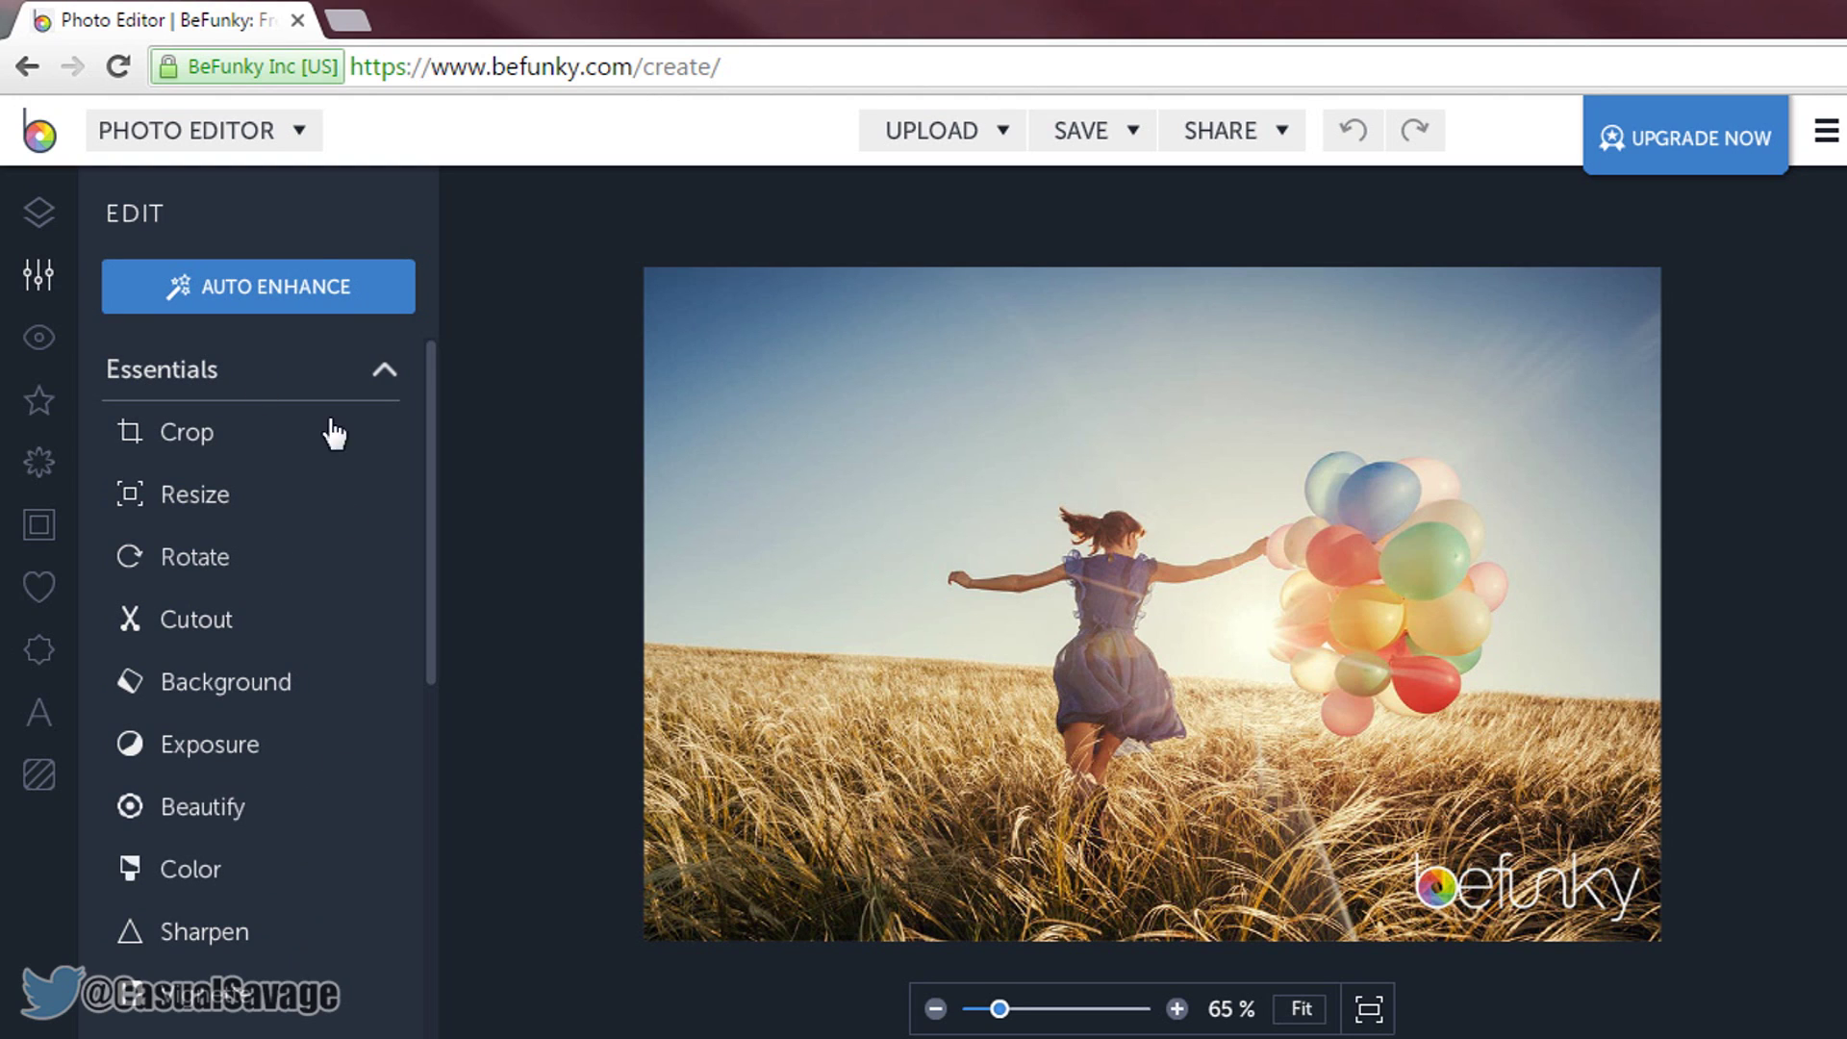
Apply Auto Enhance with its amount softened to 42
click(318, 300)
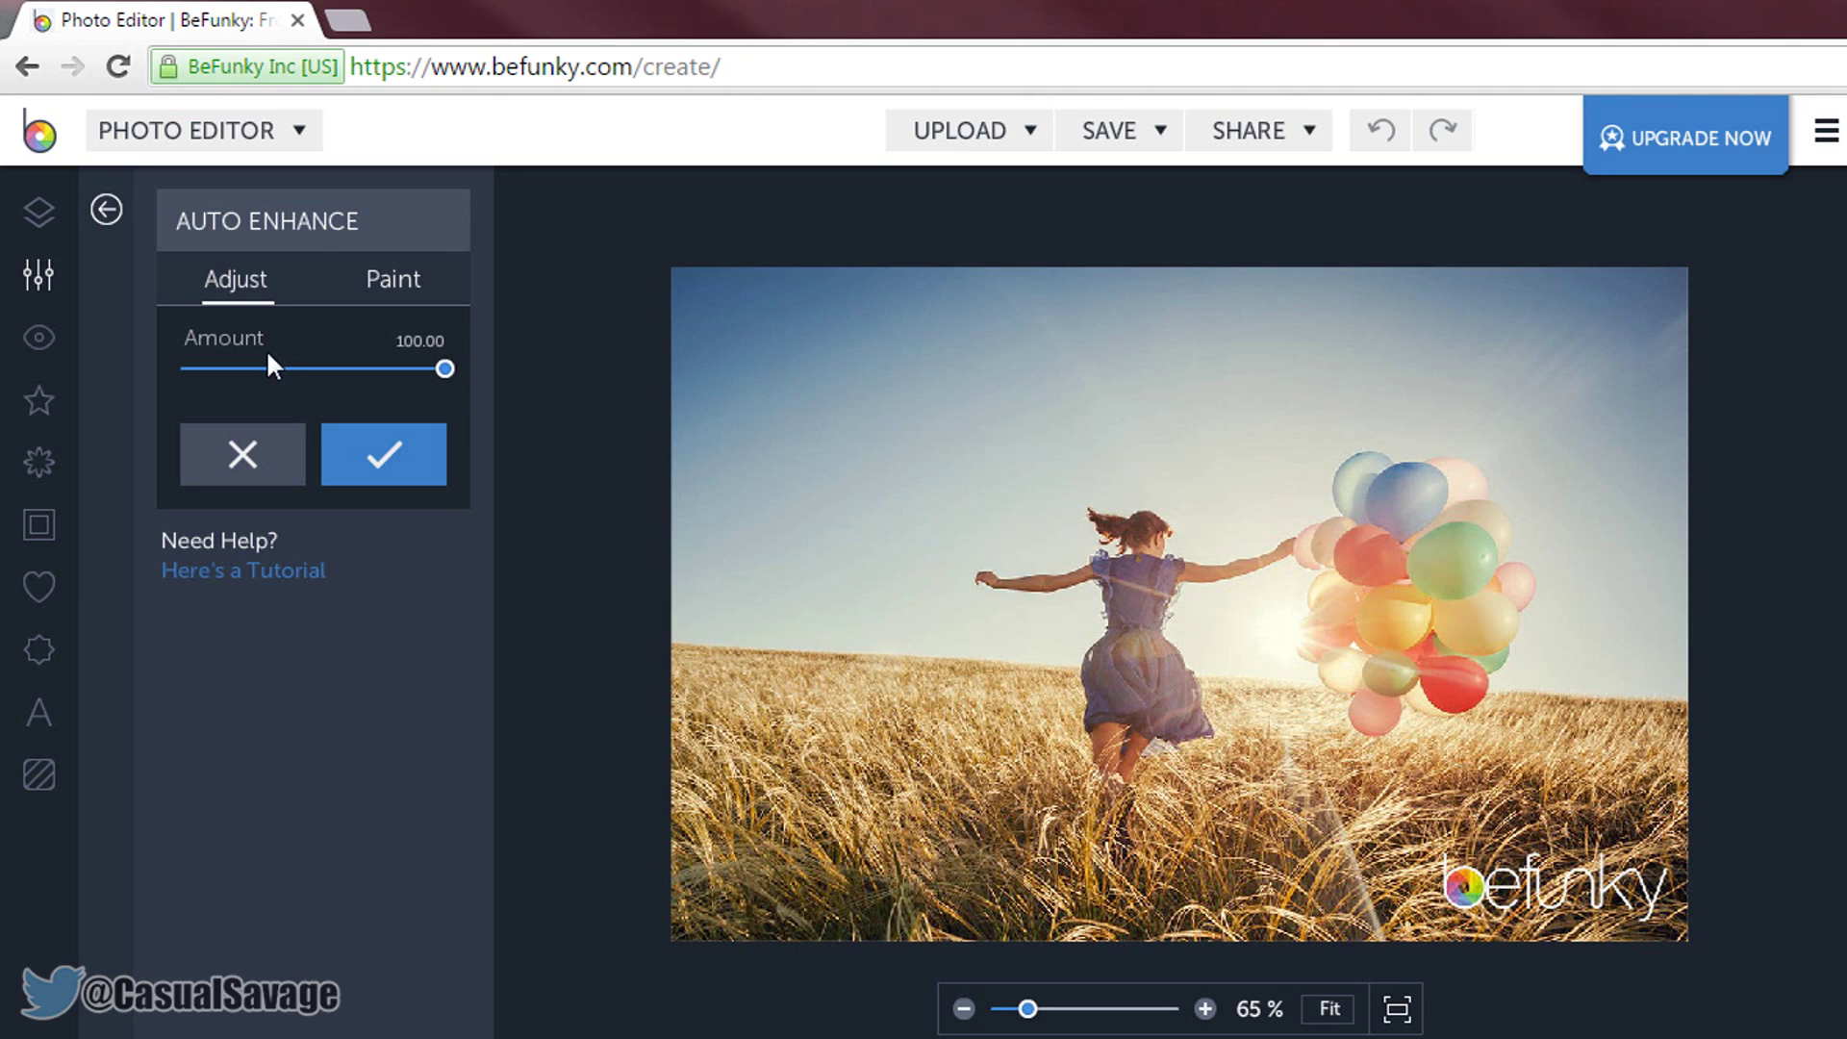
drag(445, 371, 384, 381)
click(403, 283)
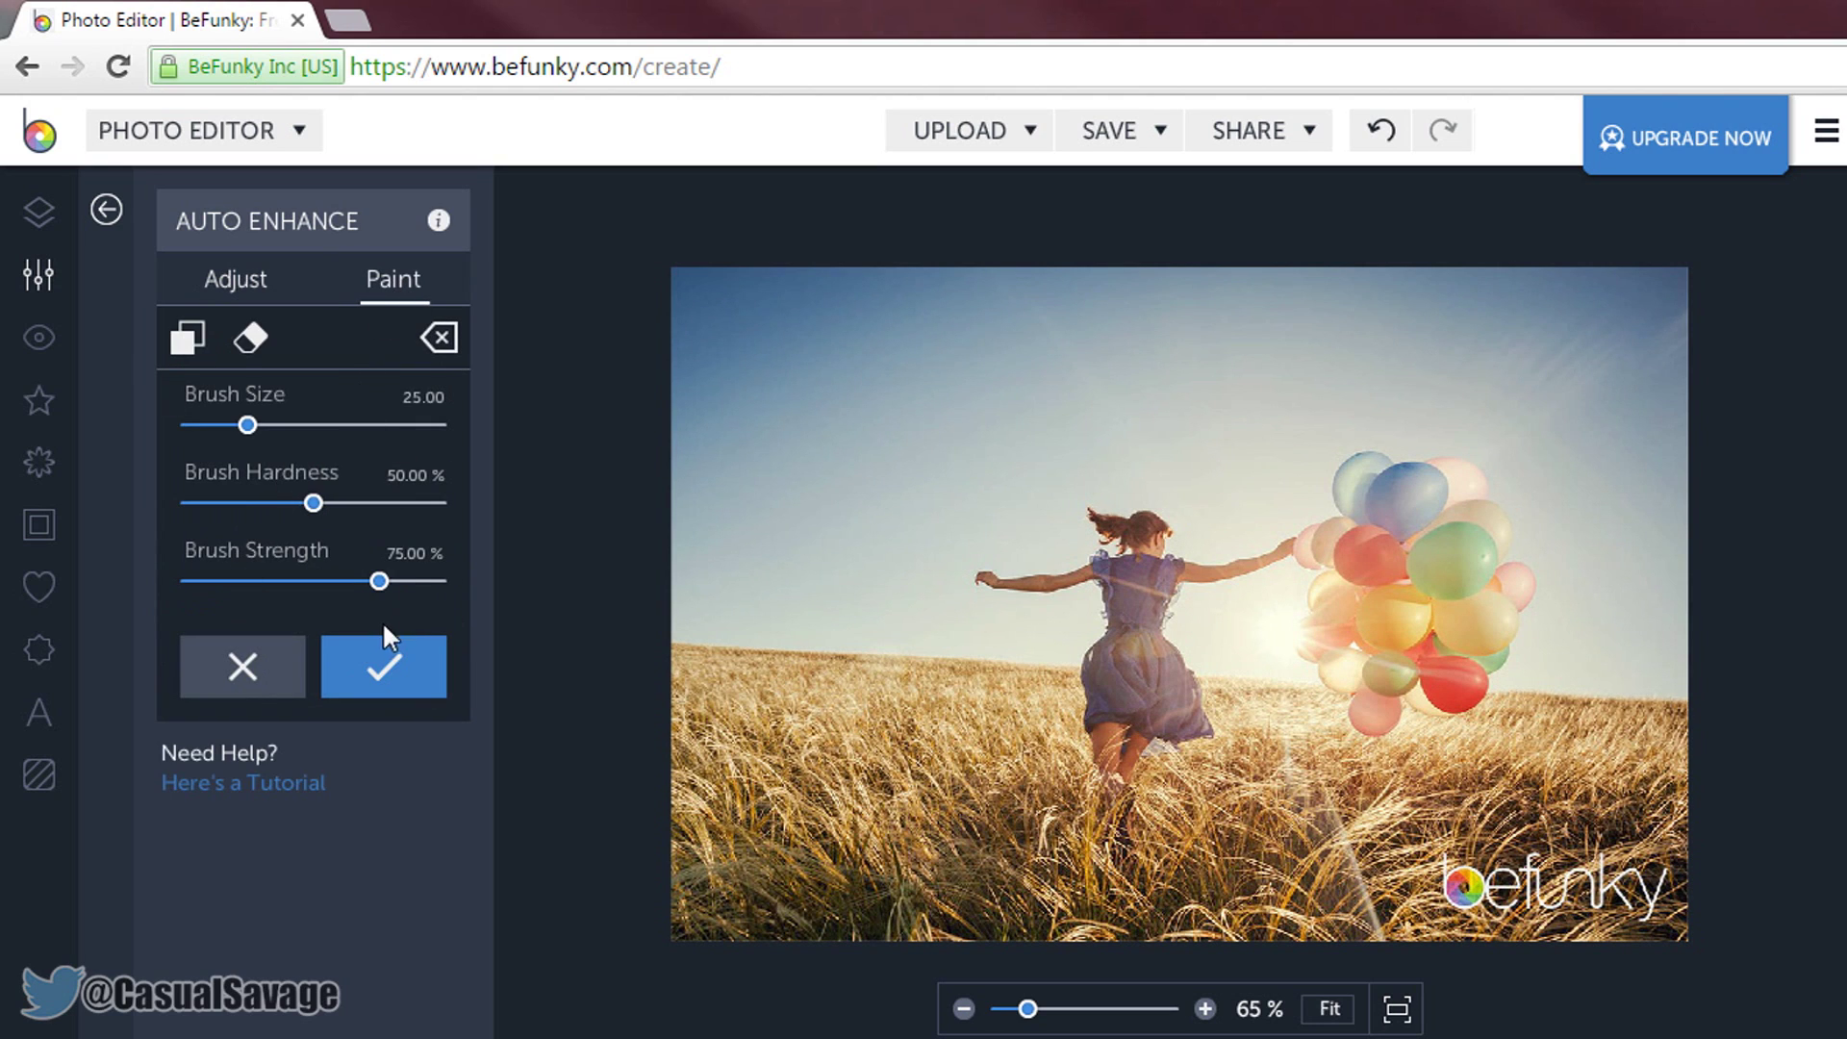
click(389, 685)
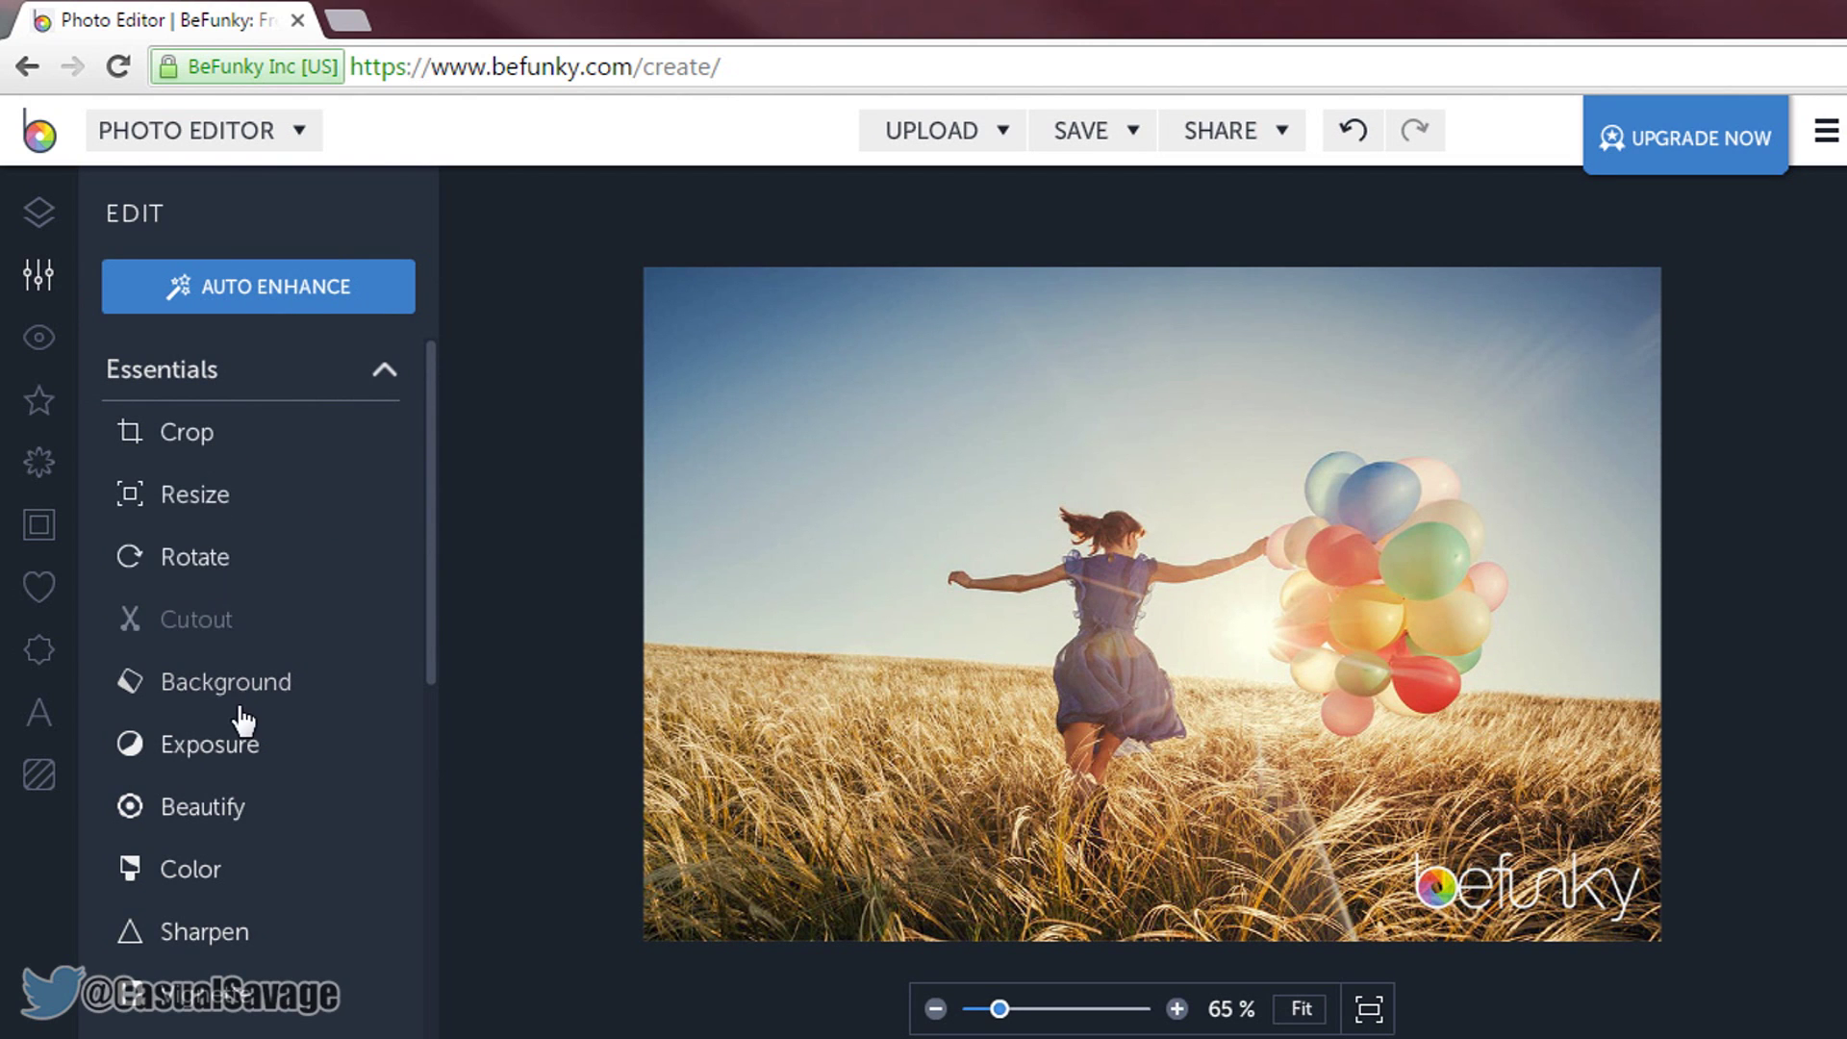
Apply Exposure with brightness -23, contrast 18, highlights 19 and shadows 15
scroll(241, 713, down, 1)
click(235, 640)
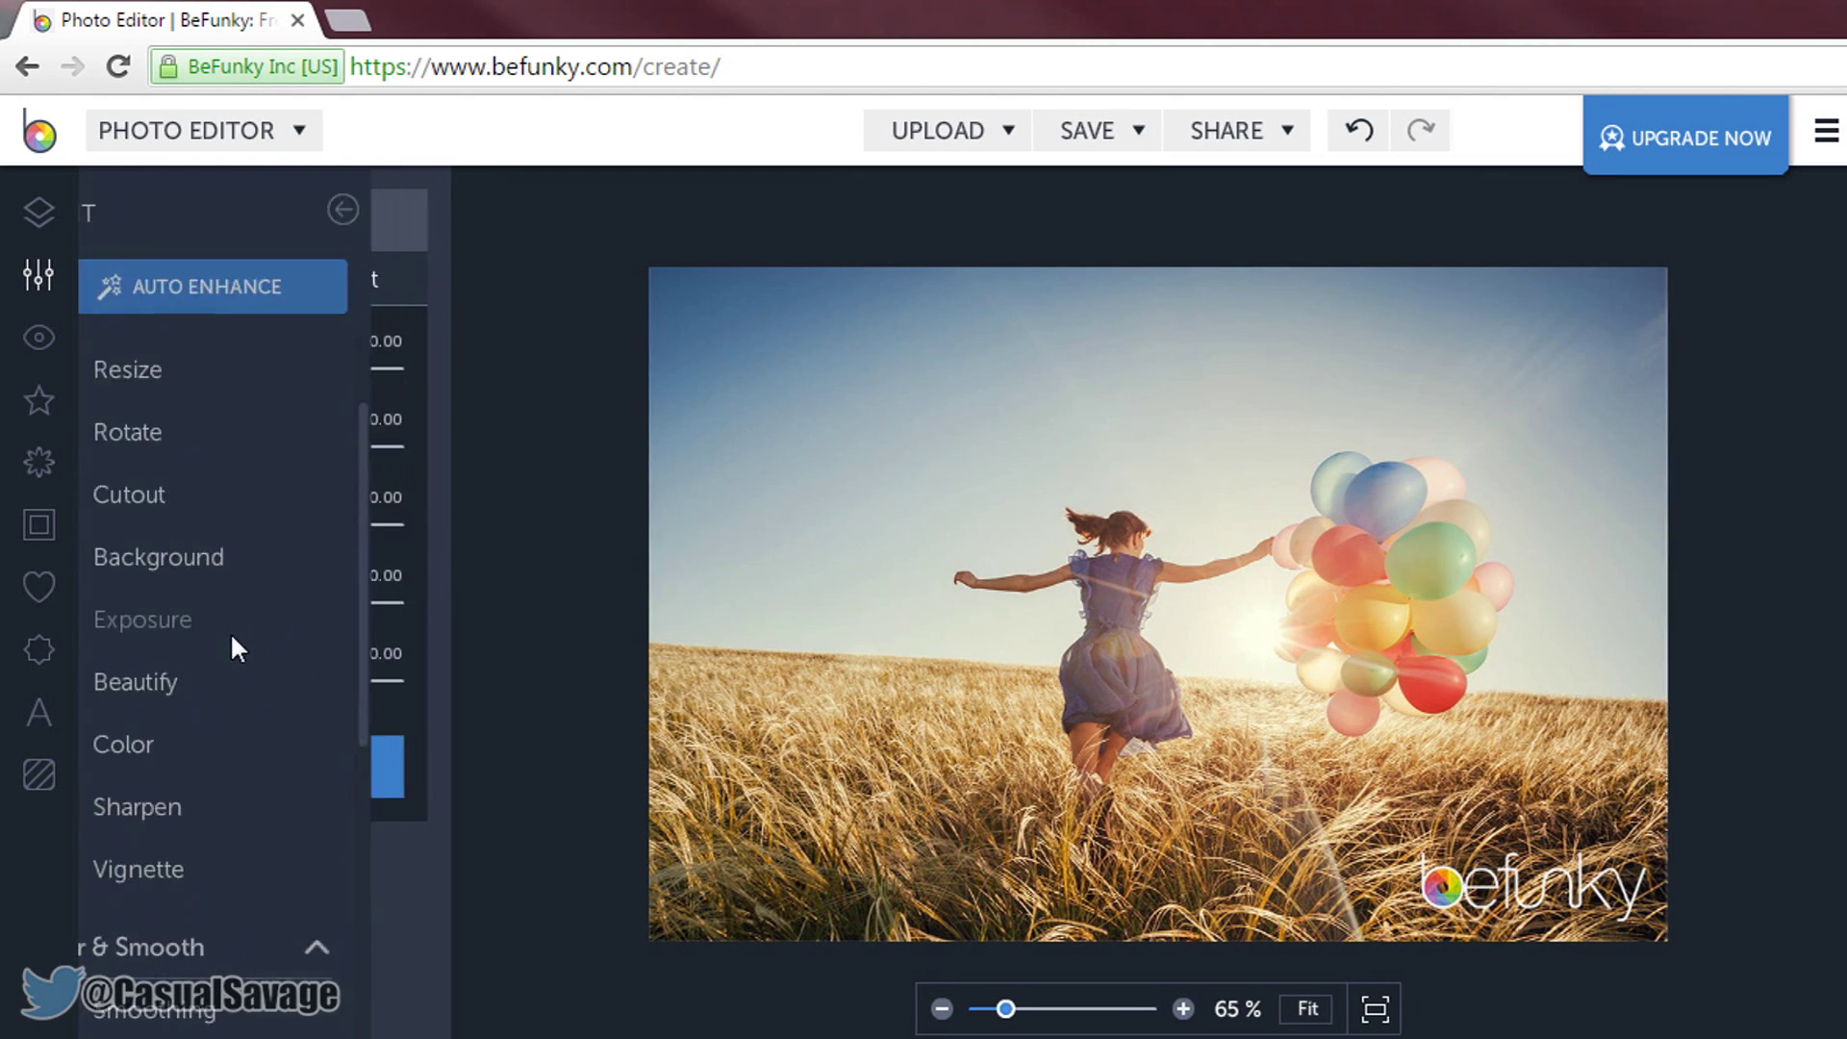
drag(314, 377, 287, 381)
drag(314, 447, 336, 447)
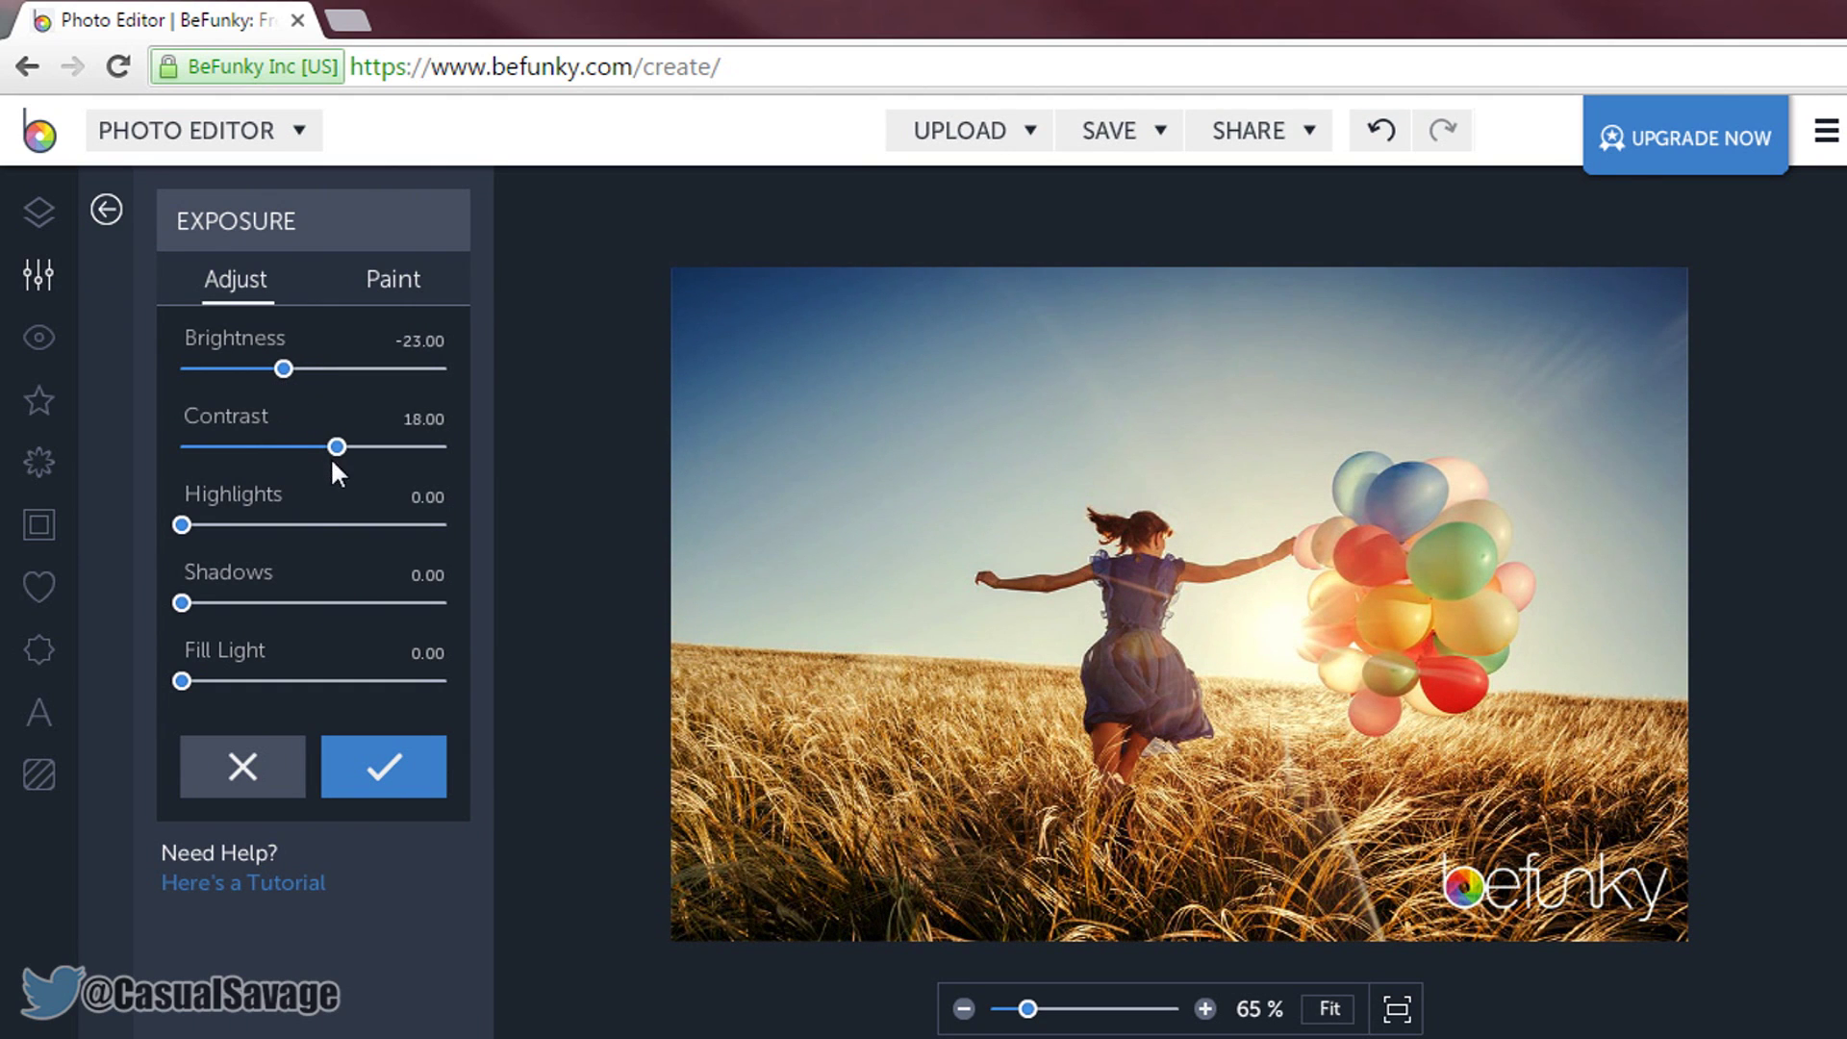
drag(197, 532, 231, 529)
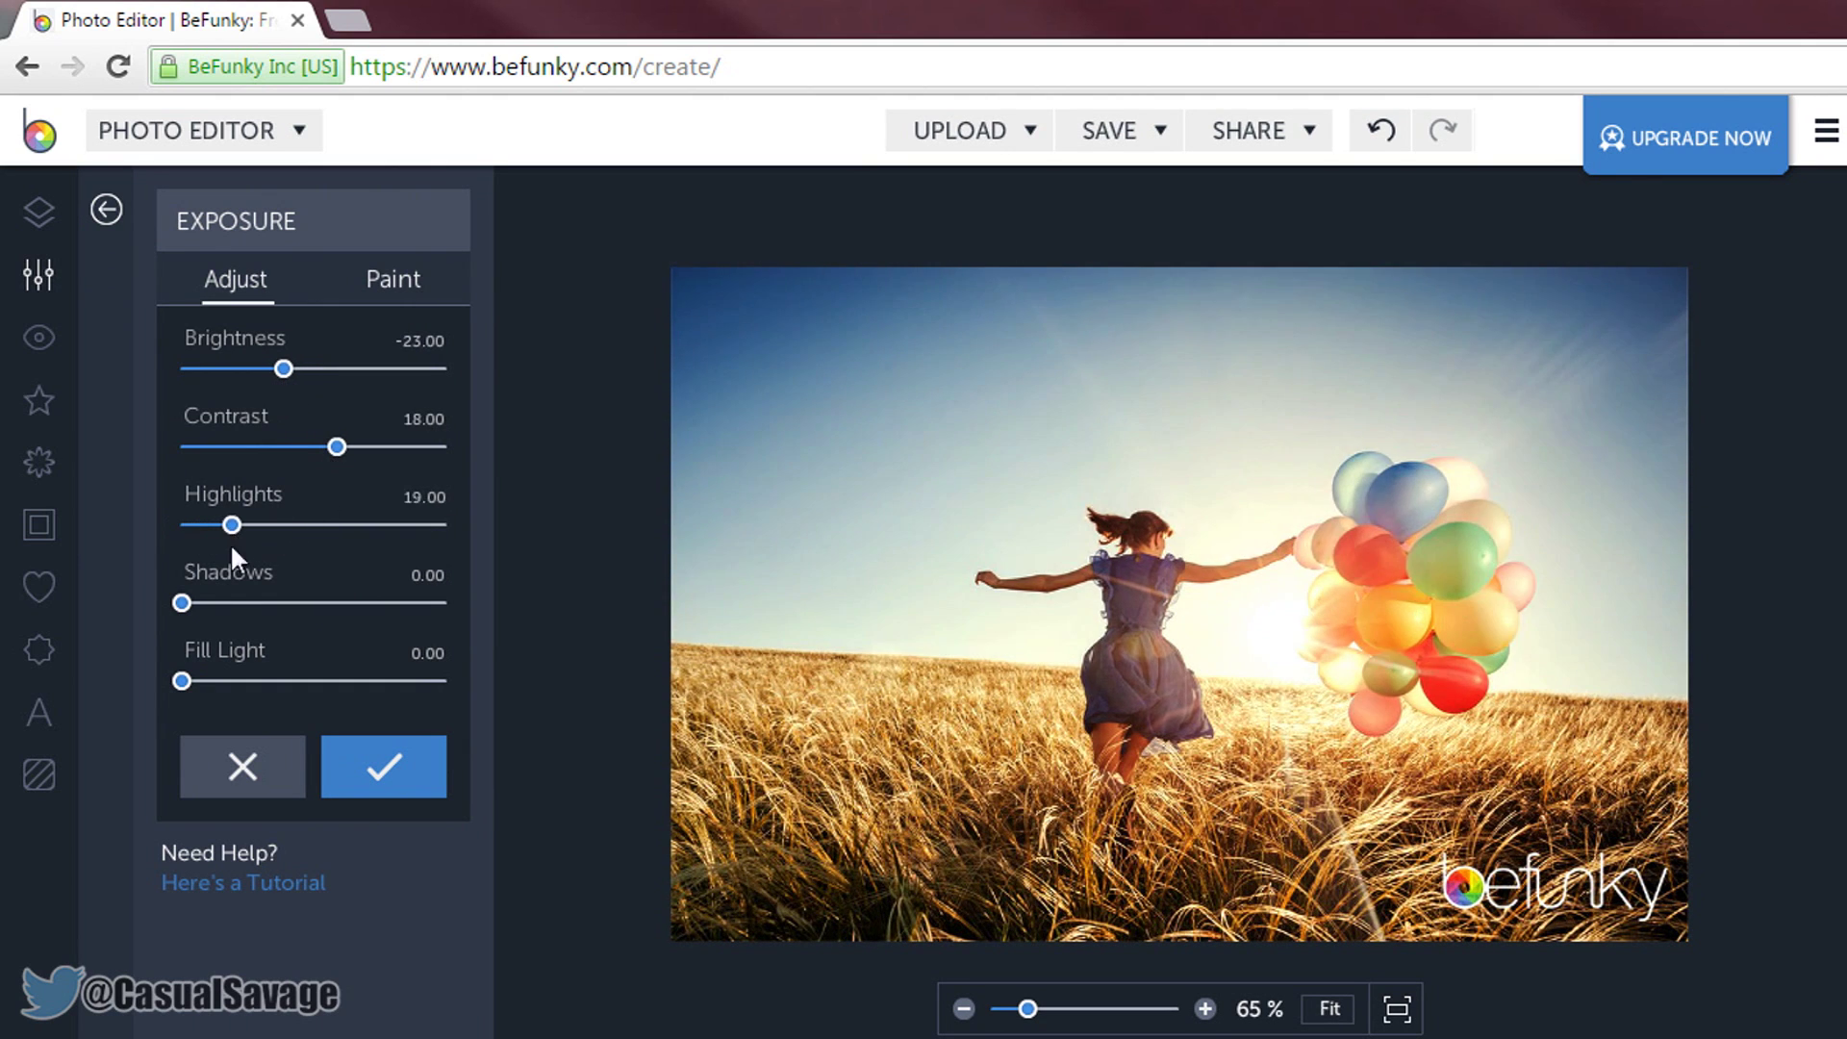
drag(183, 604, 214, 604)
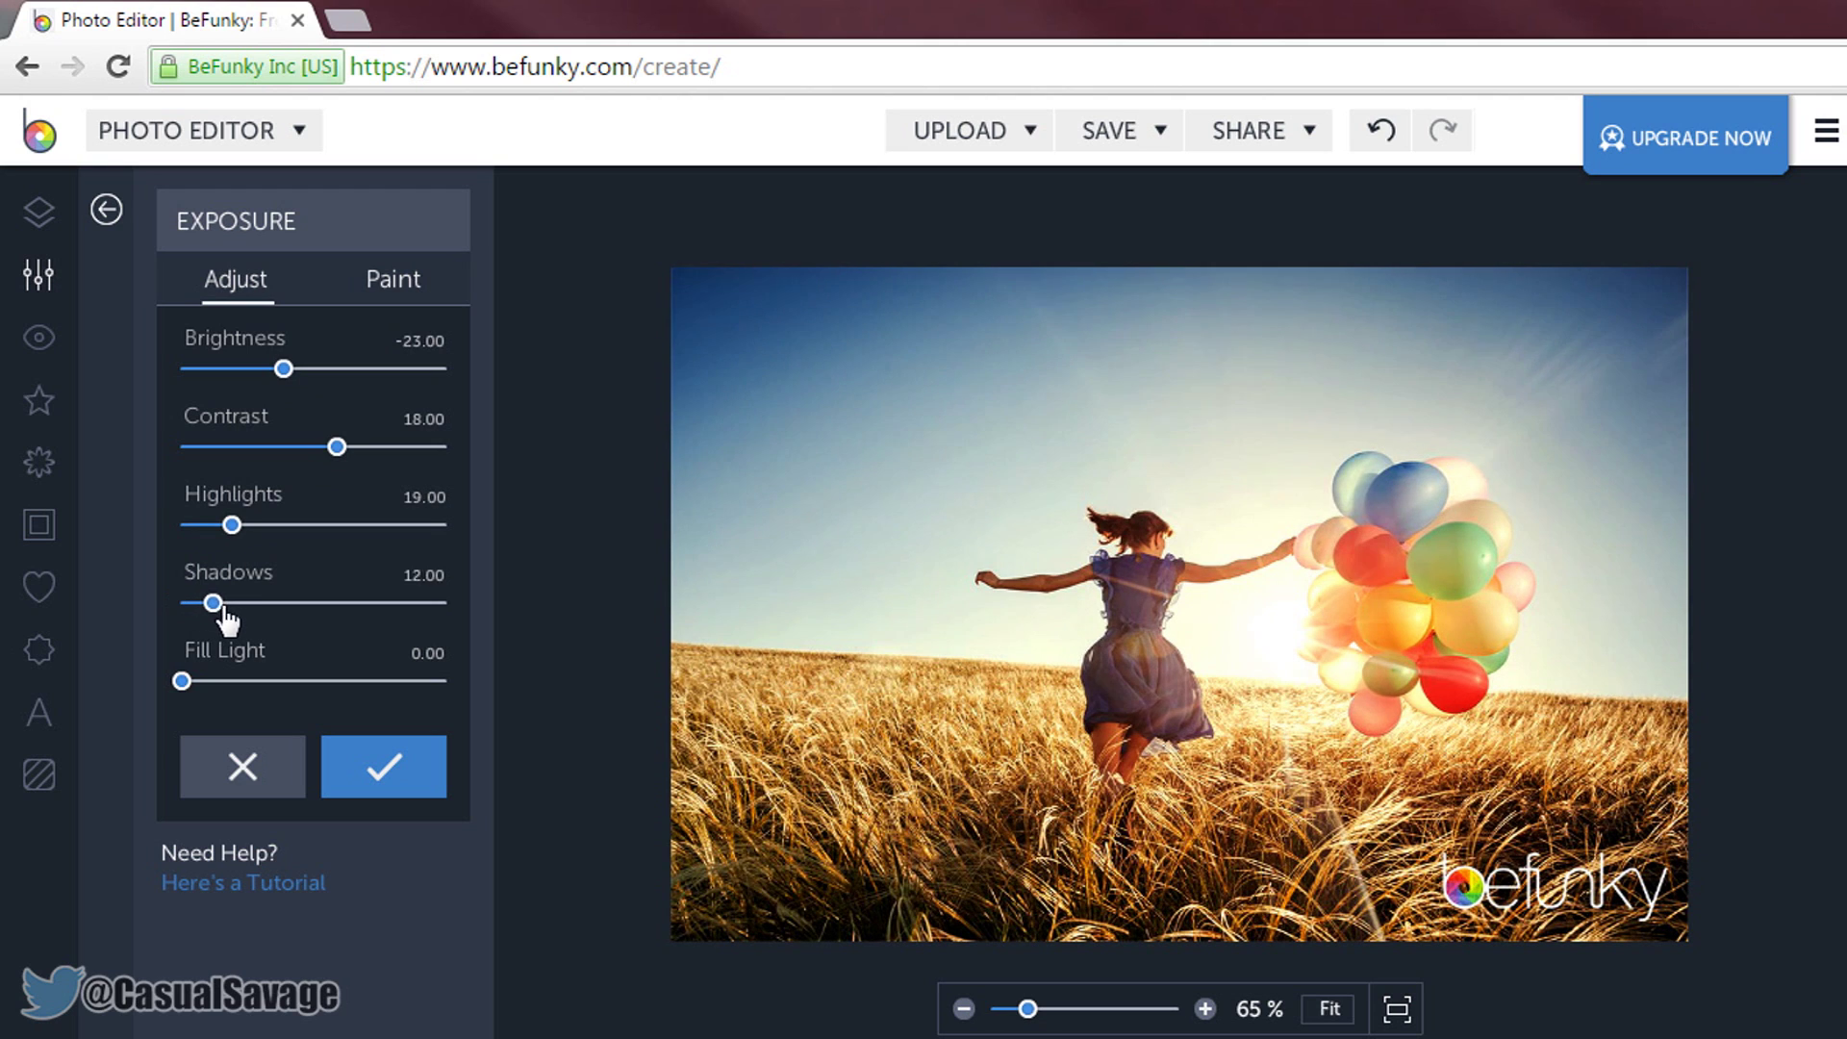
click(384, 770)
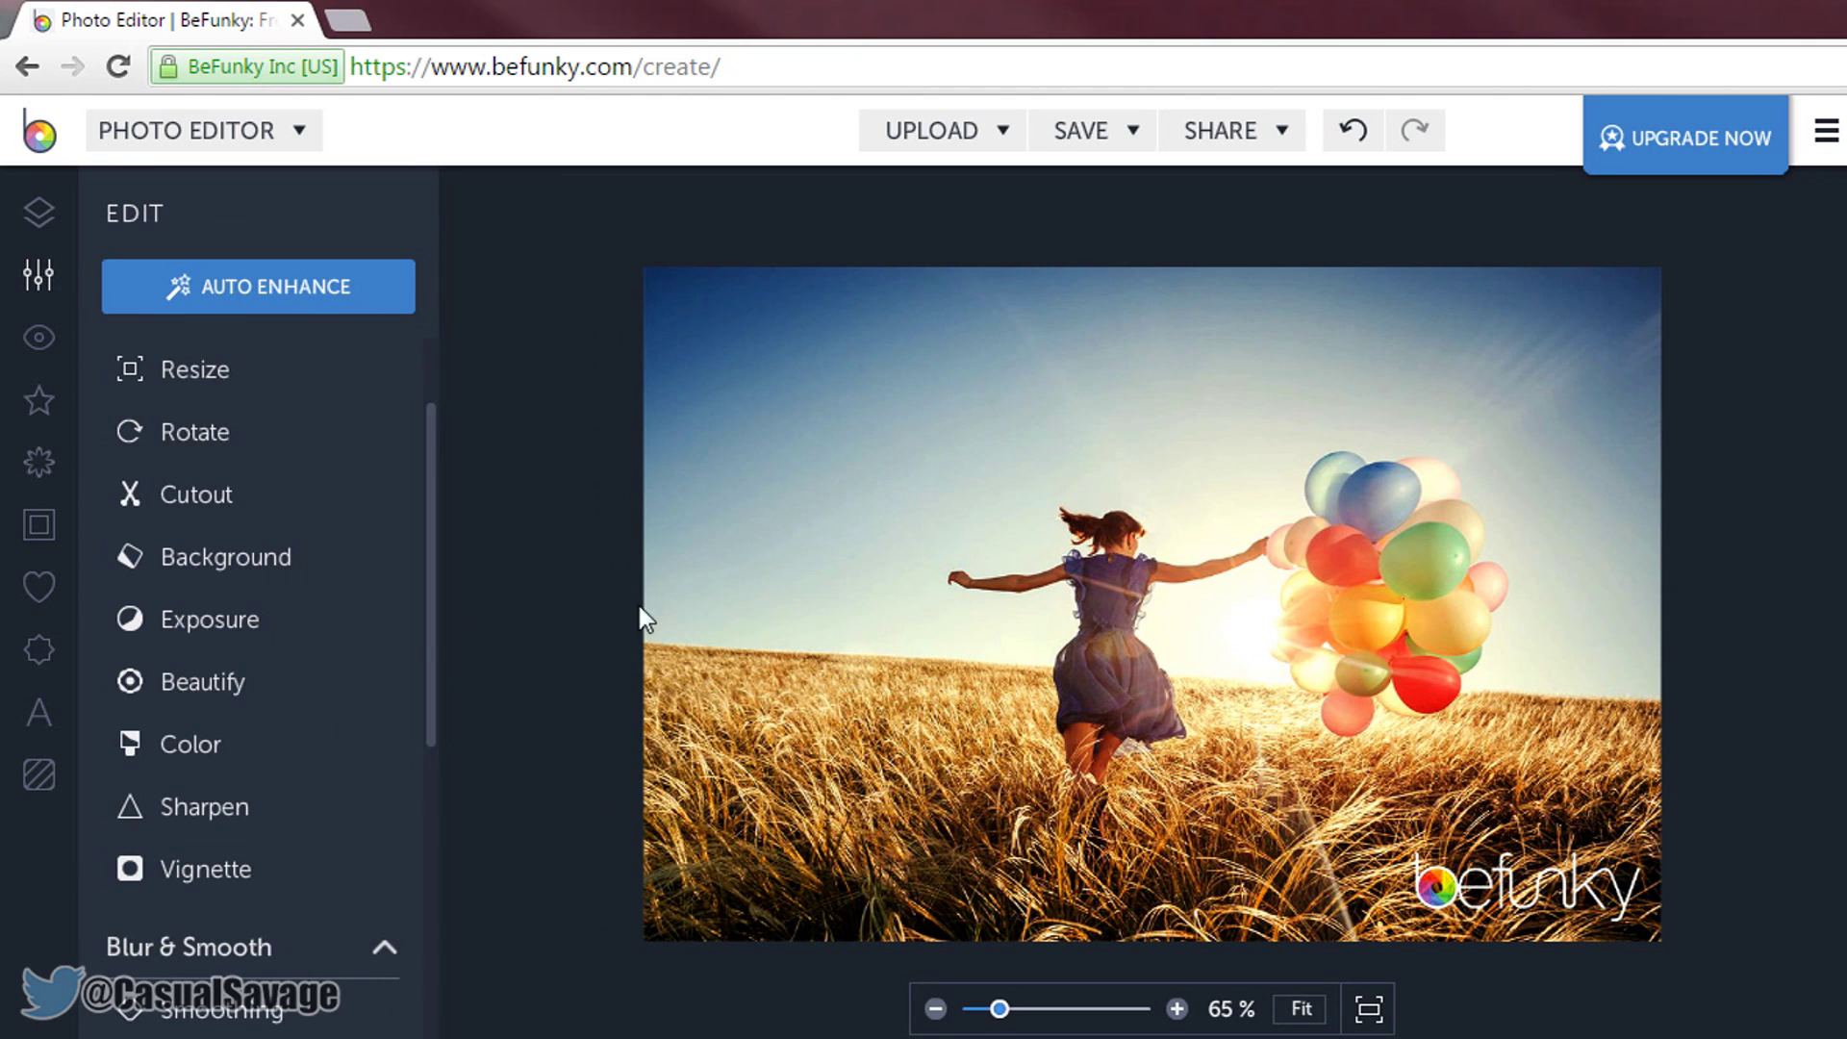
scroll(280, 729, down, 2)
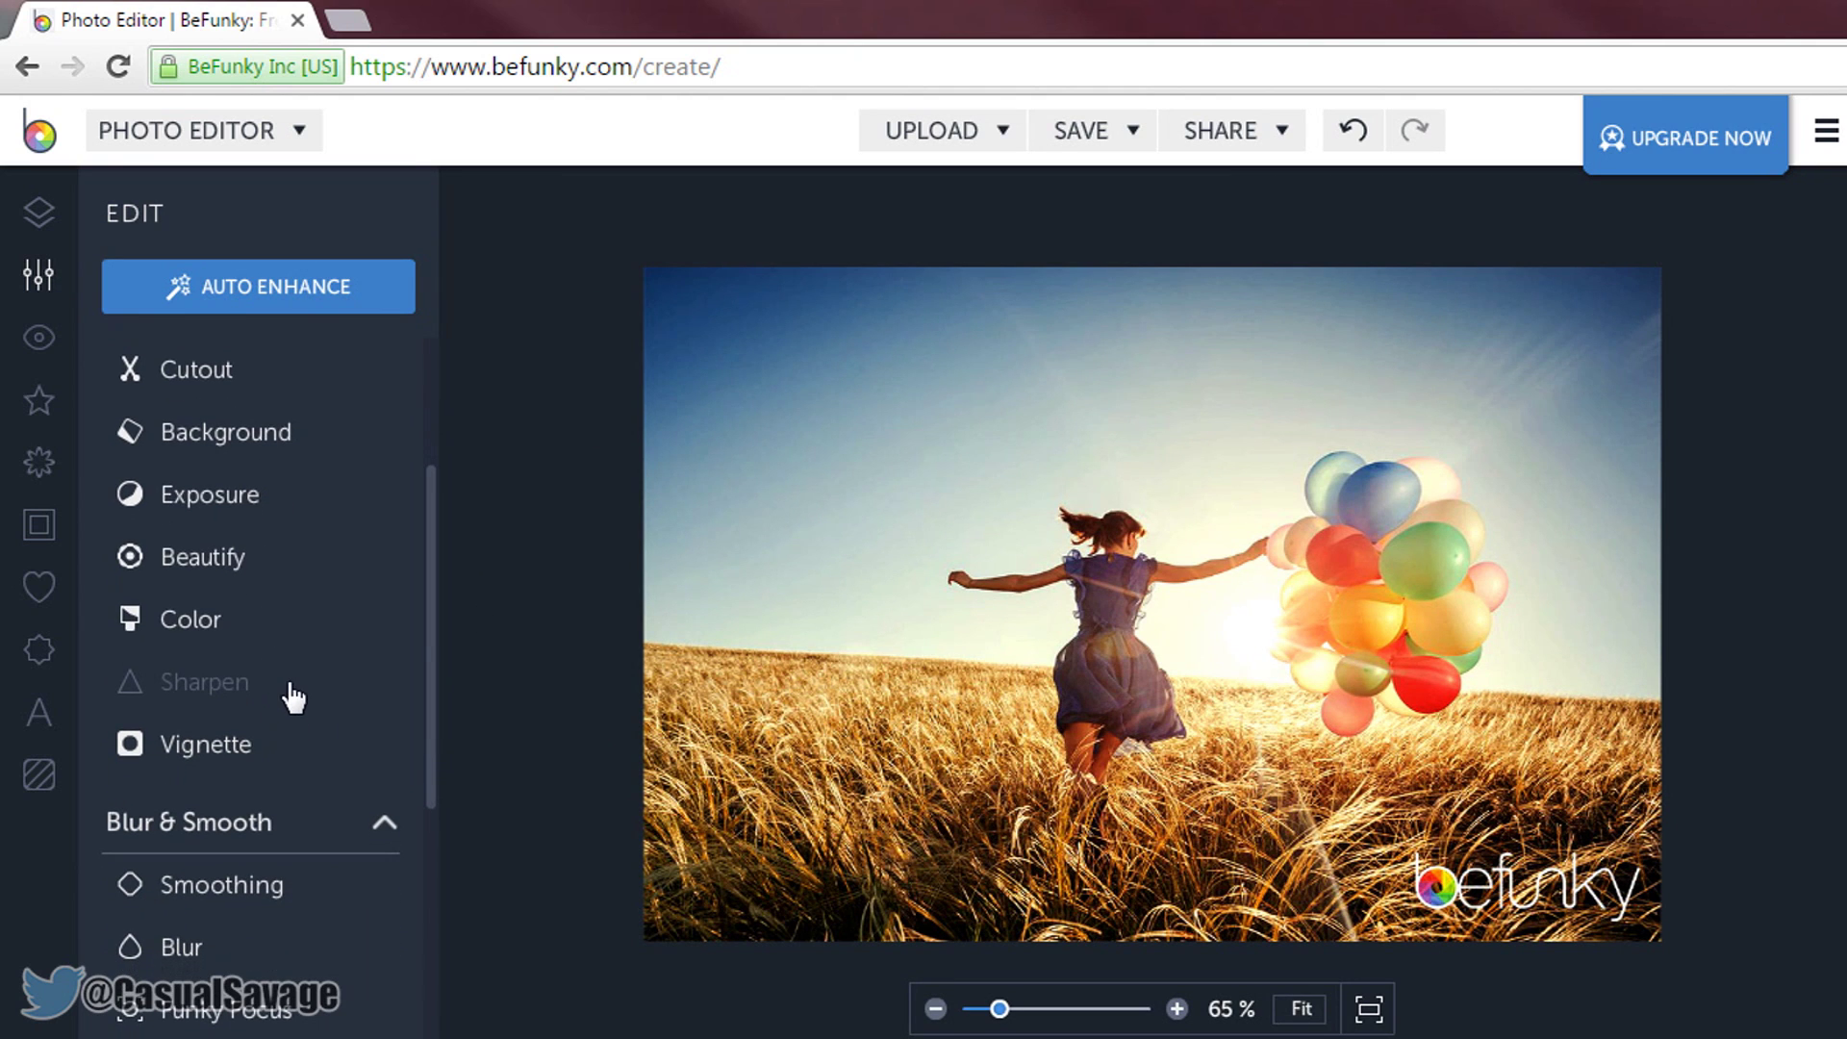
Apply Beautify with its amount raised to about 46
scroll(293, 698, down, 2)
scroll(289, 616, up, 2)
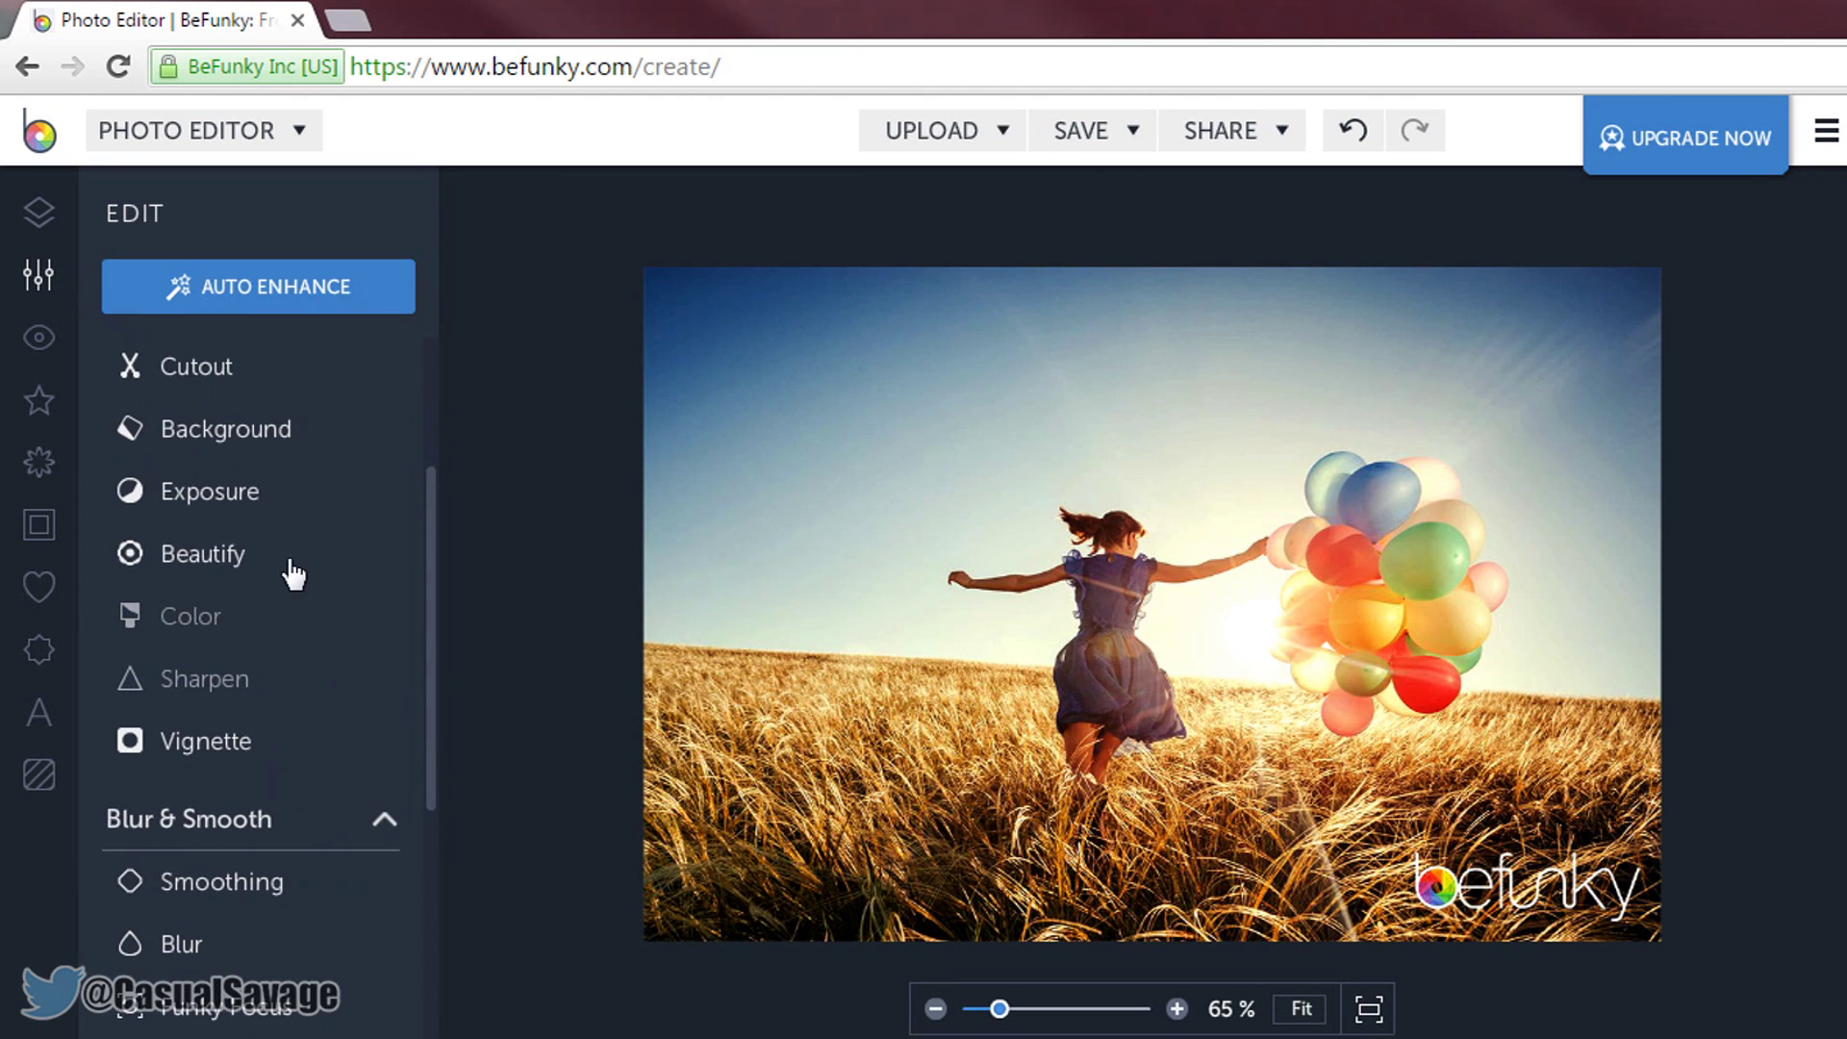
click(282, 569)
drag(272, 377, 312, 398)
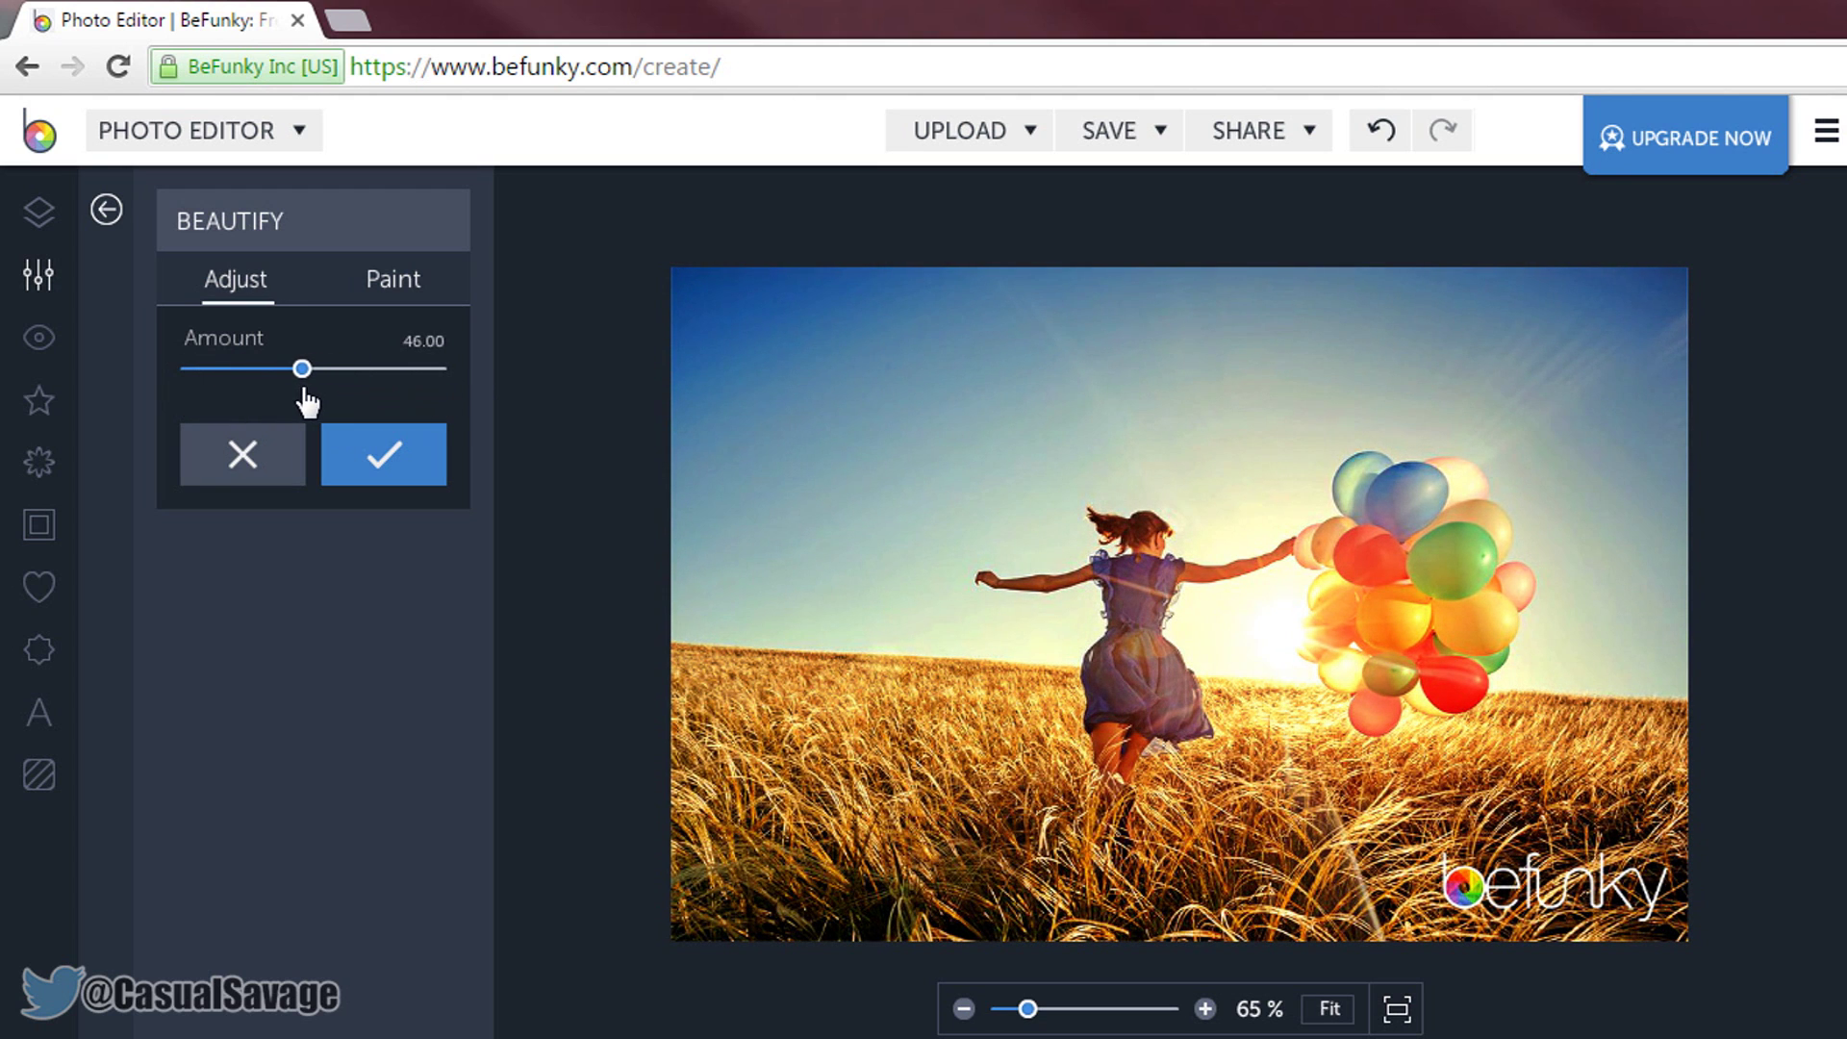
click(380, 479)
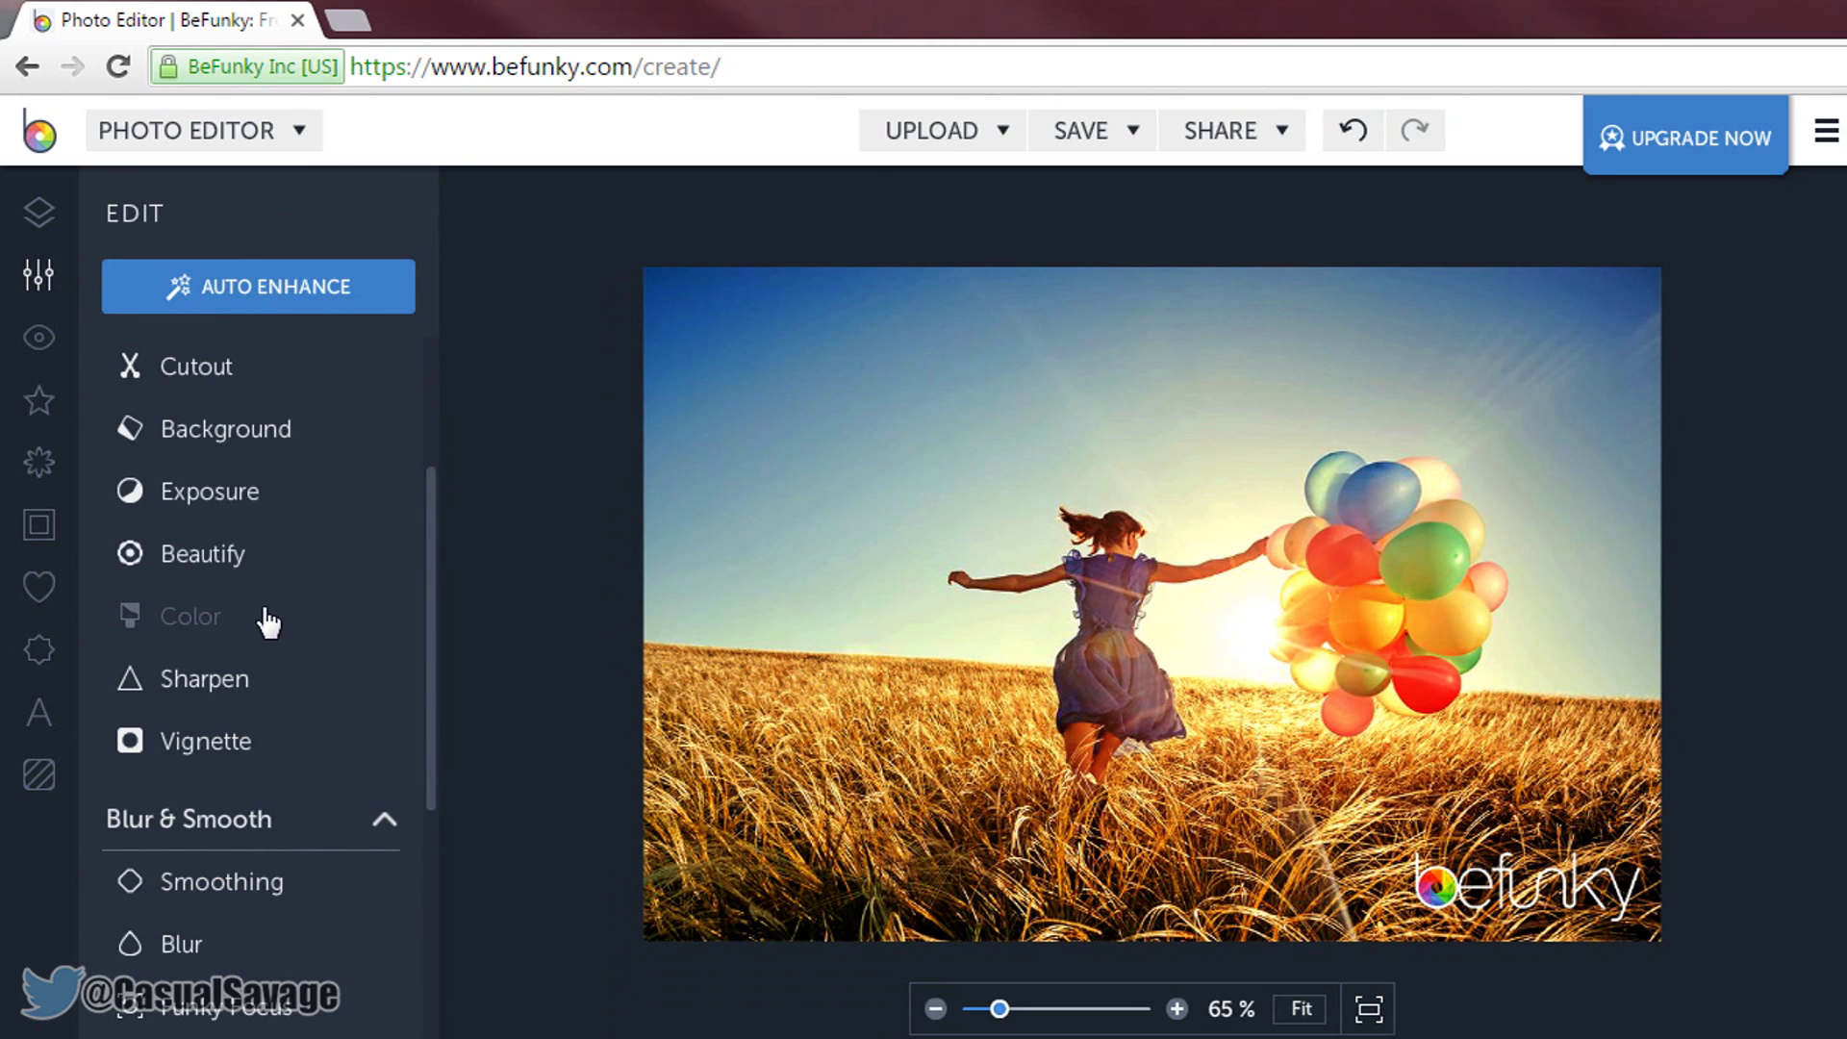
Leave Color unchanged and apply Sharpen at amount 30
click(193, 617)
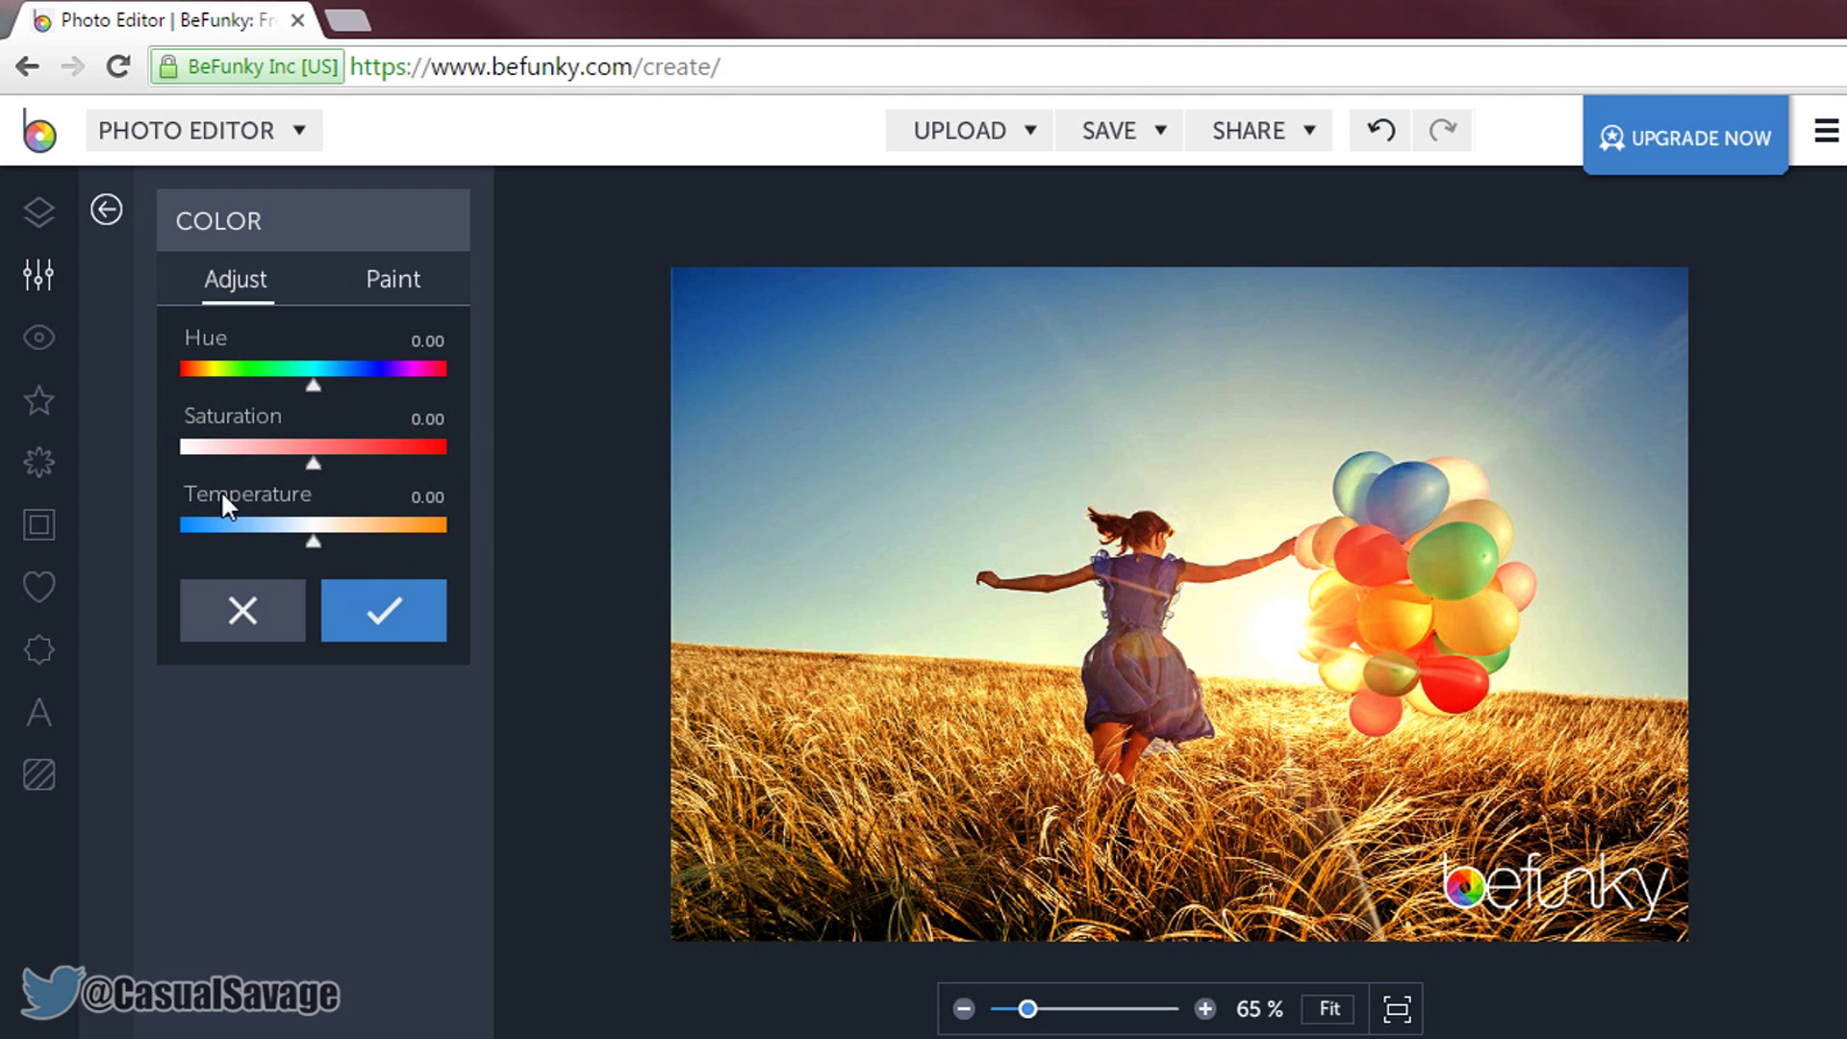
click(272, 612)
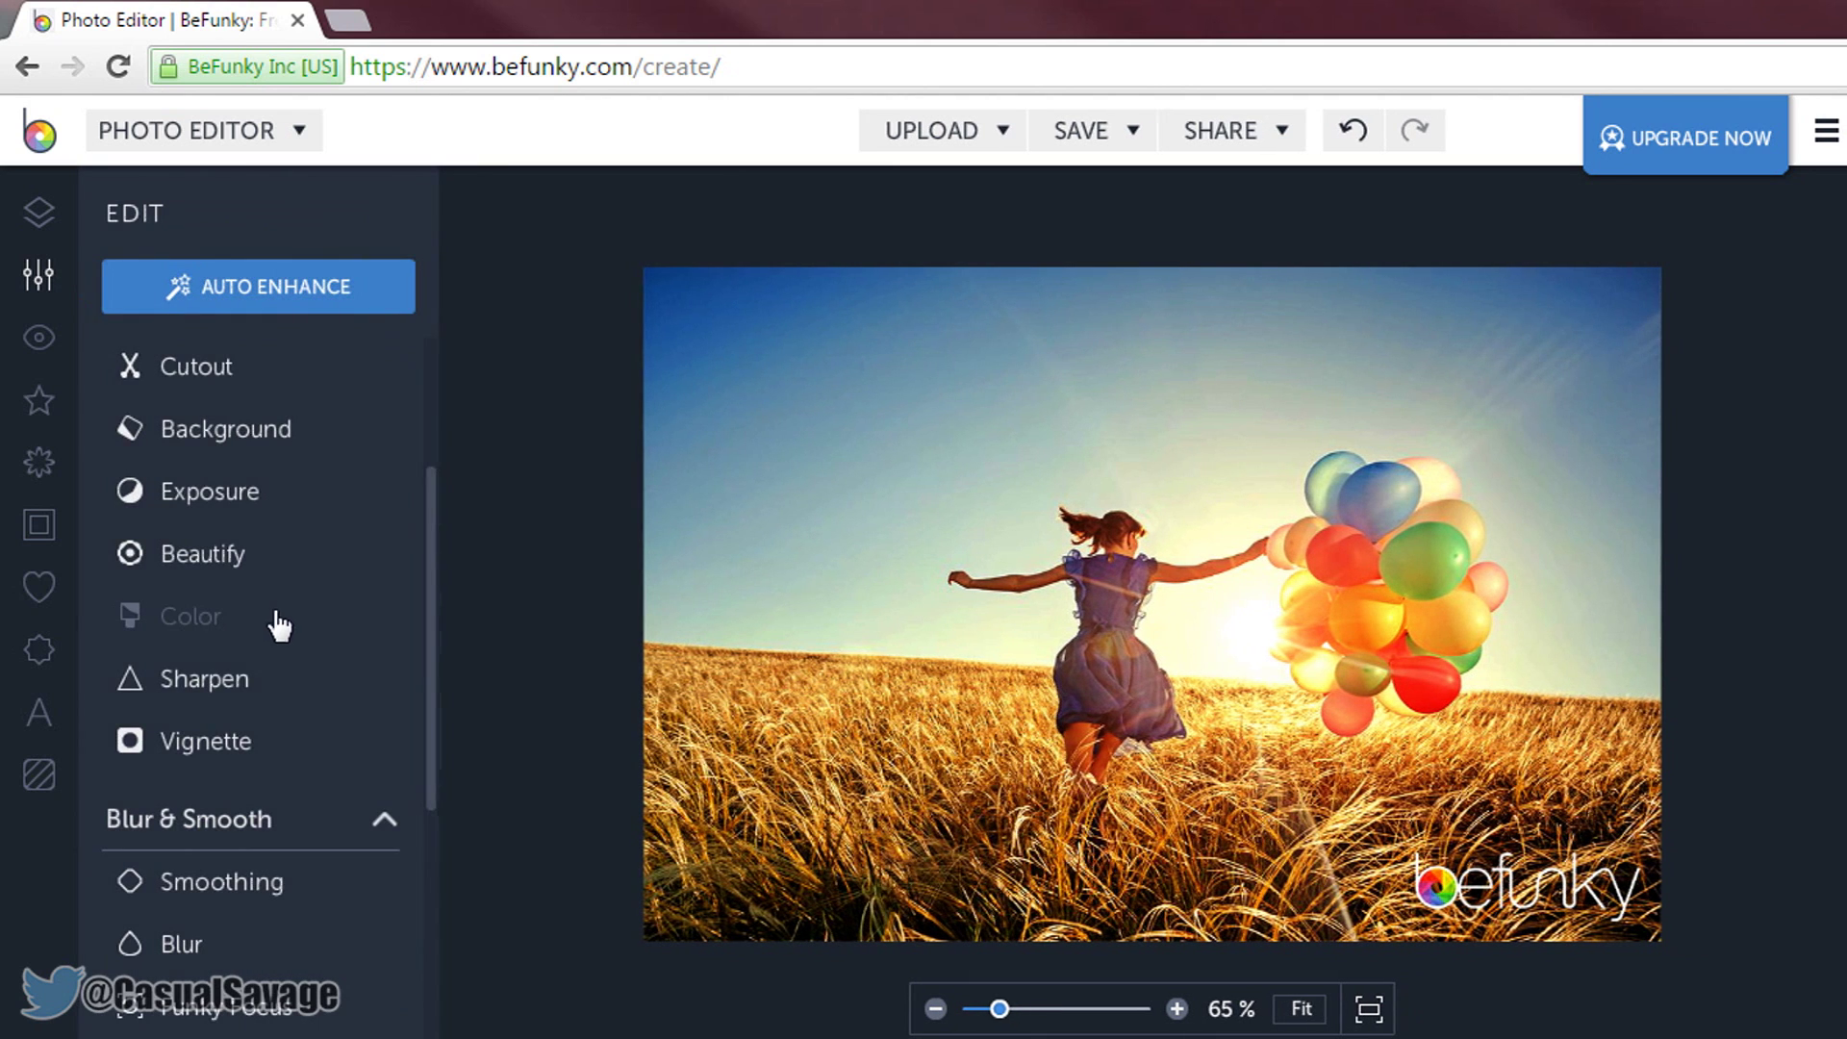
click(295, 664)
mouse_move(245, 441)
mouse_down()
mouse_move(301, 447)
mouse_move(263, 448)
mouse_up()
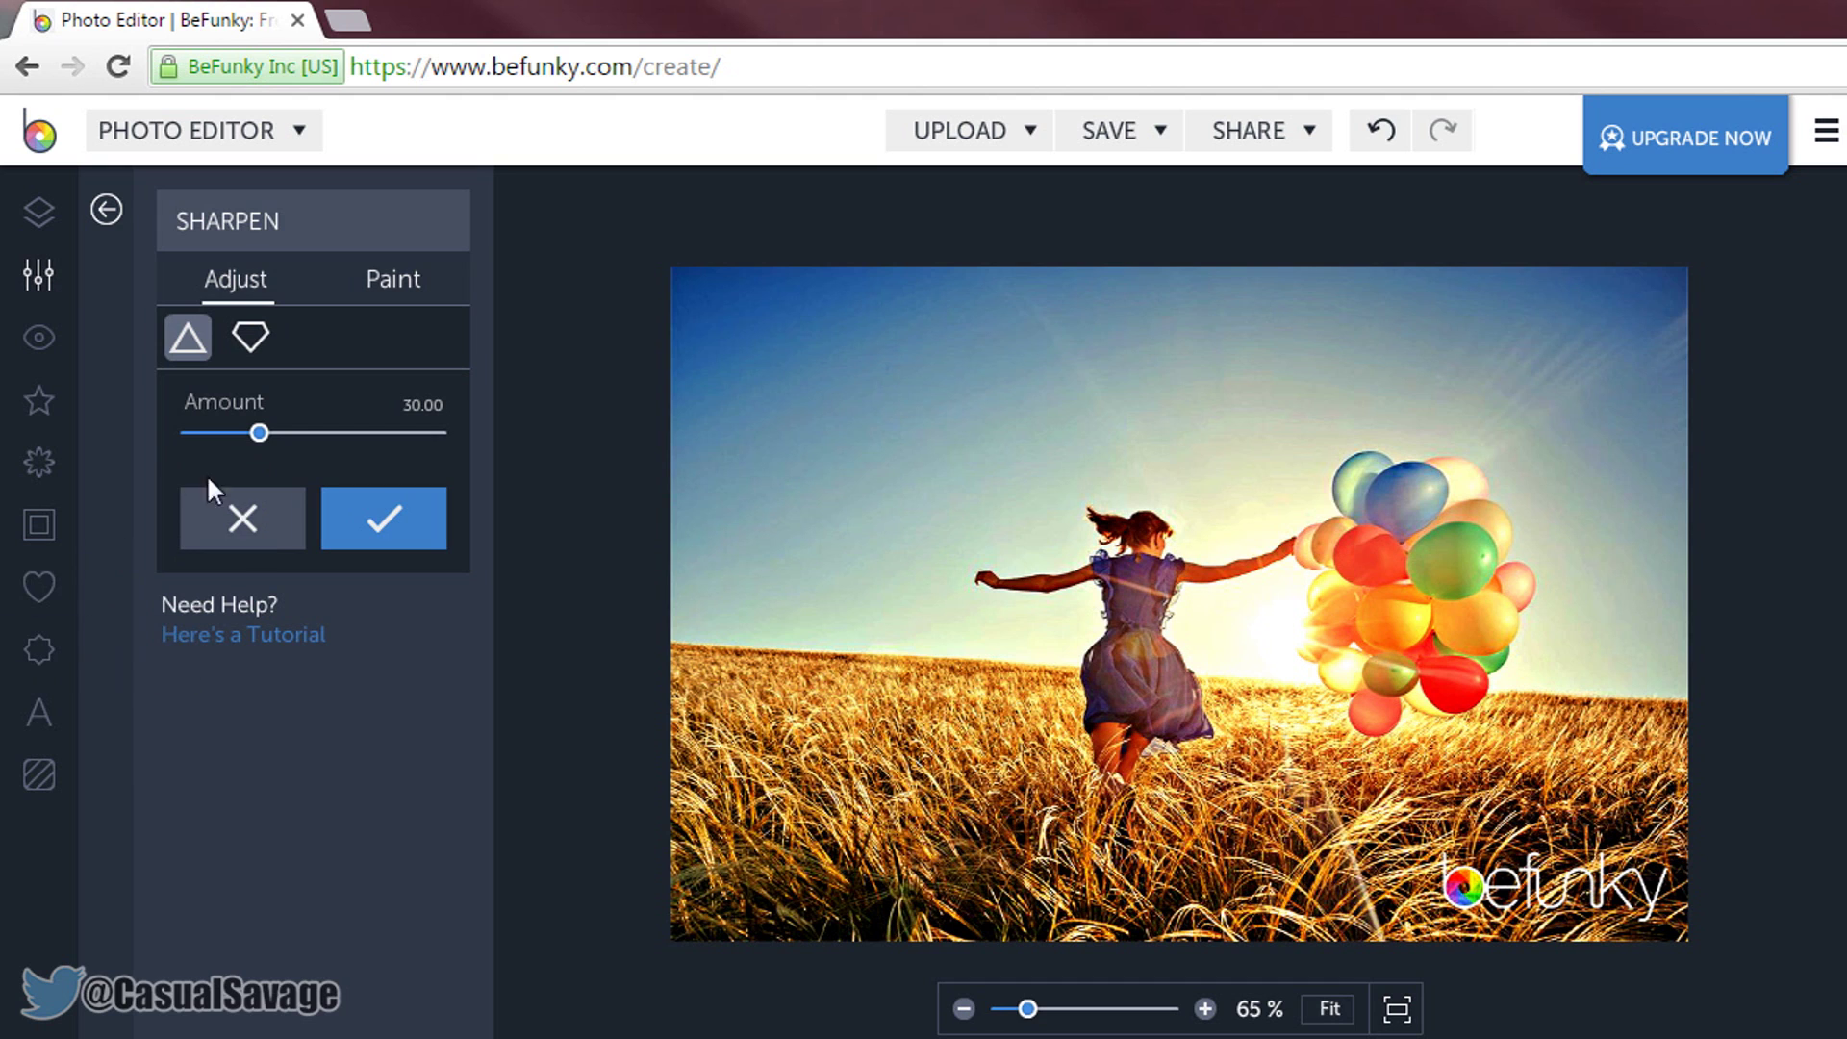
click(384, 517)
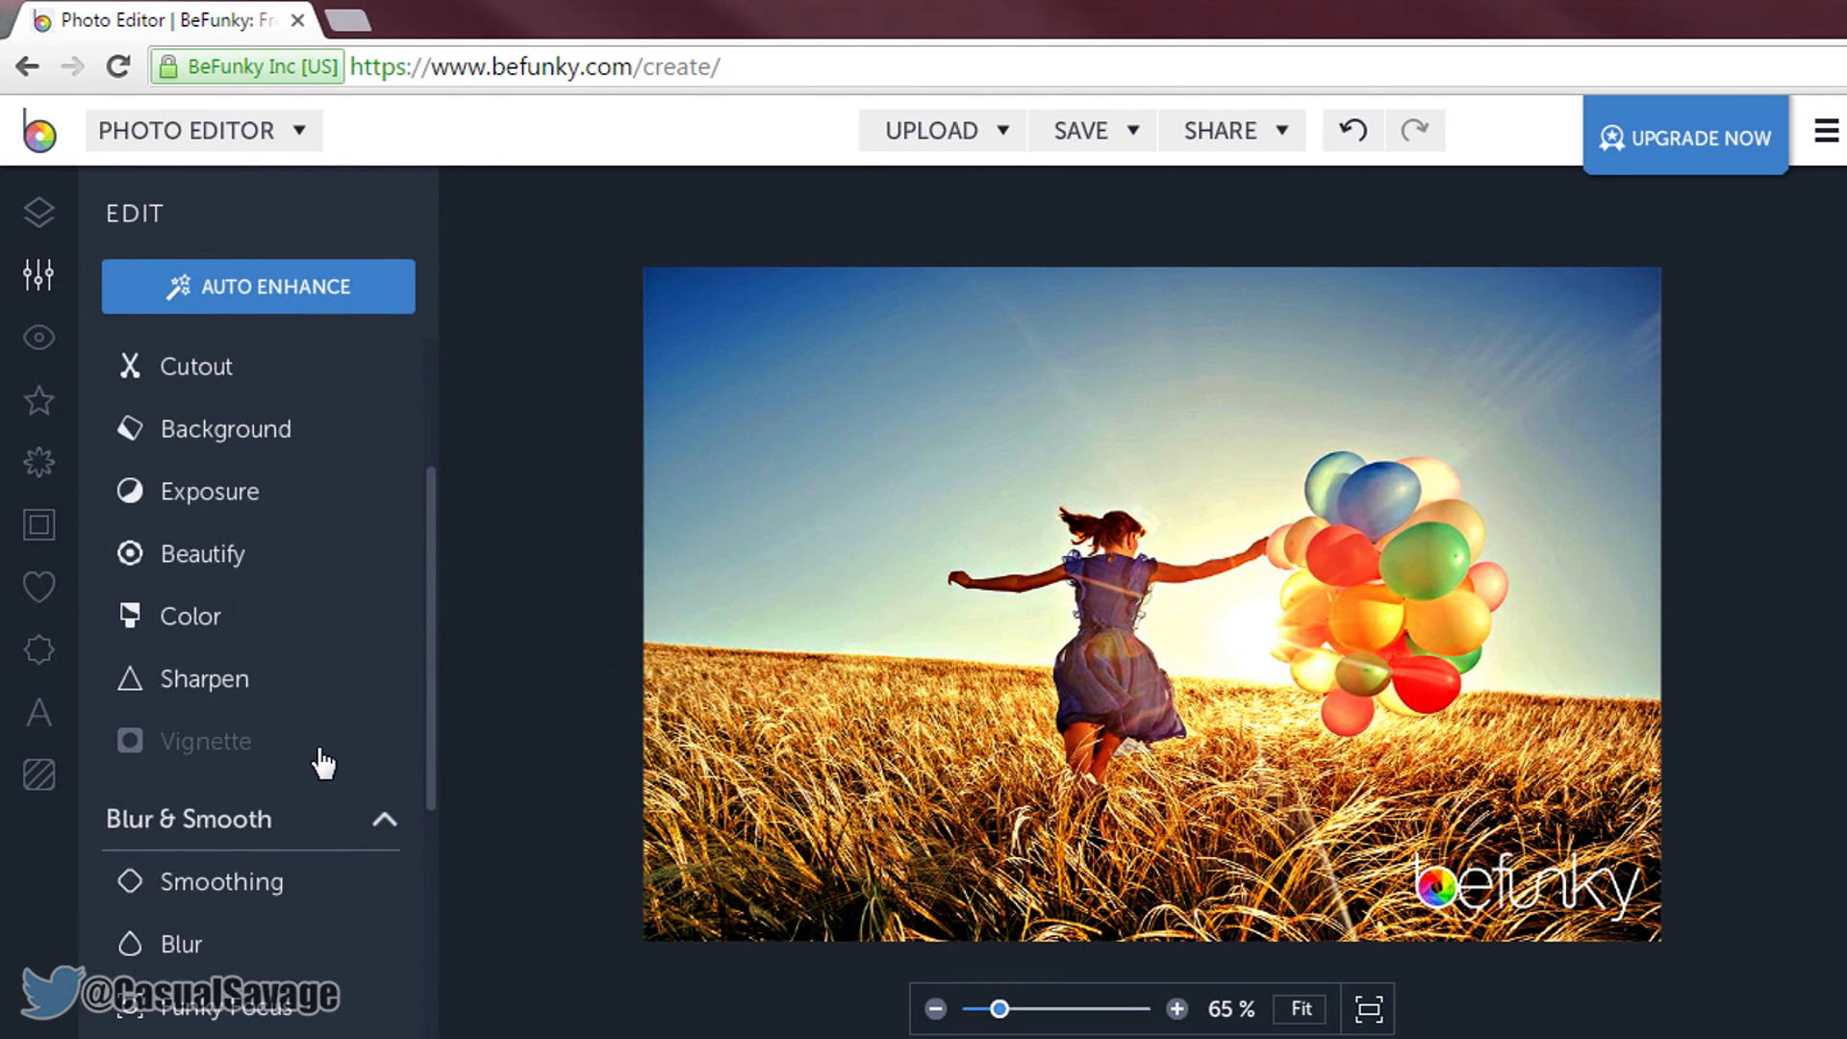
click(294, 761)
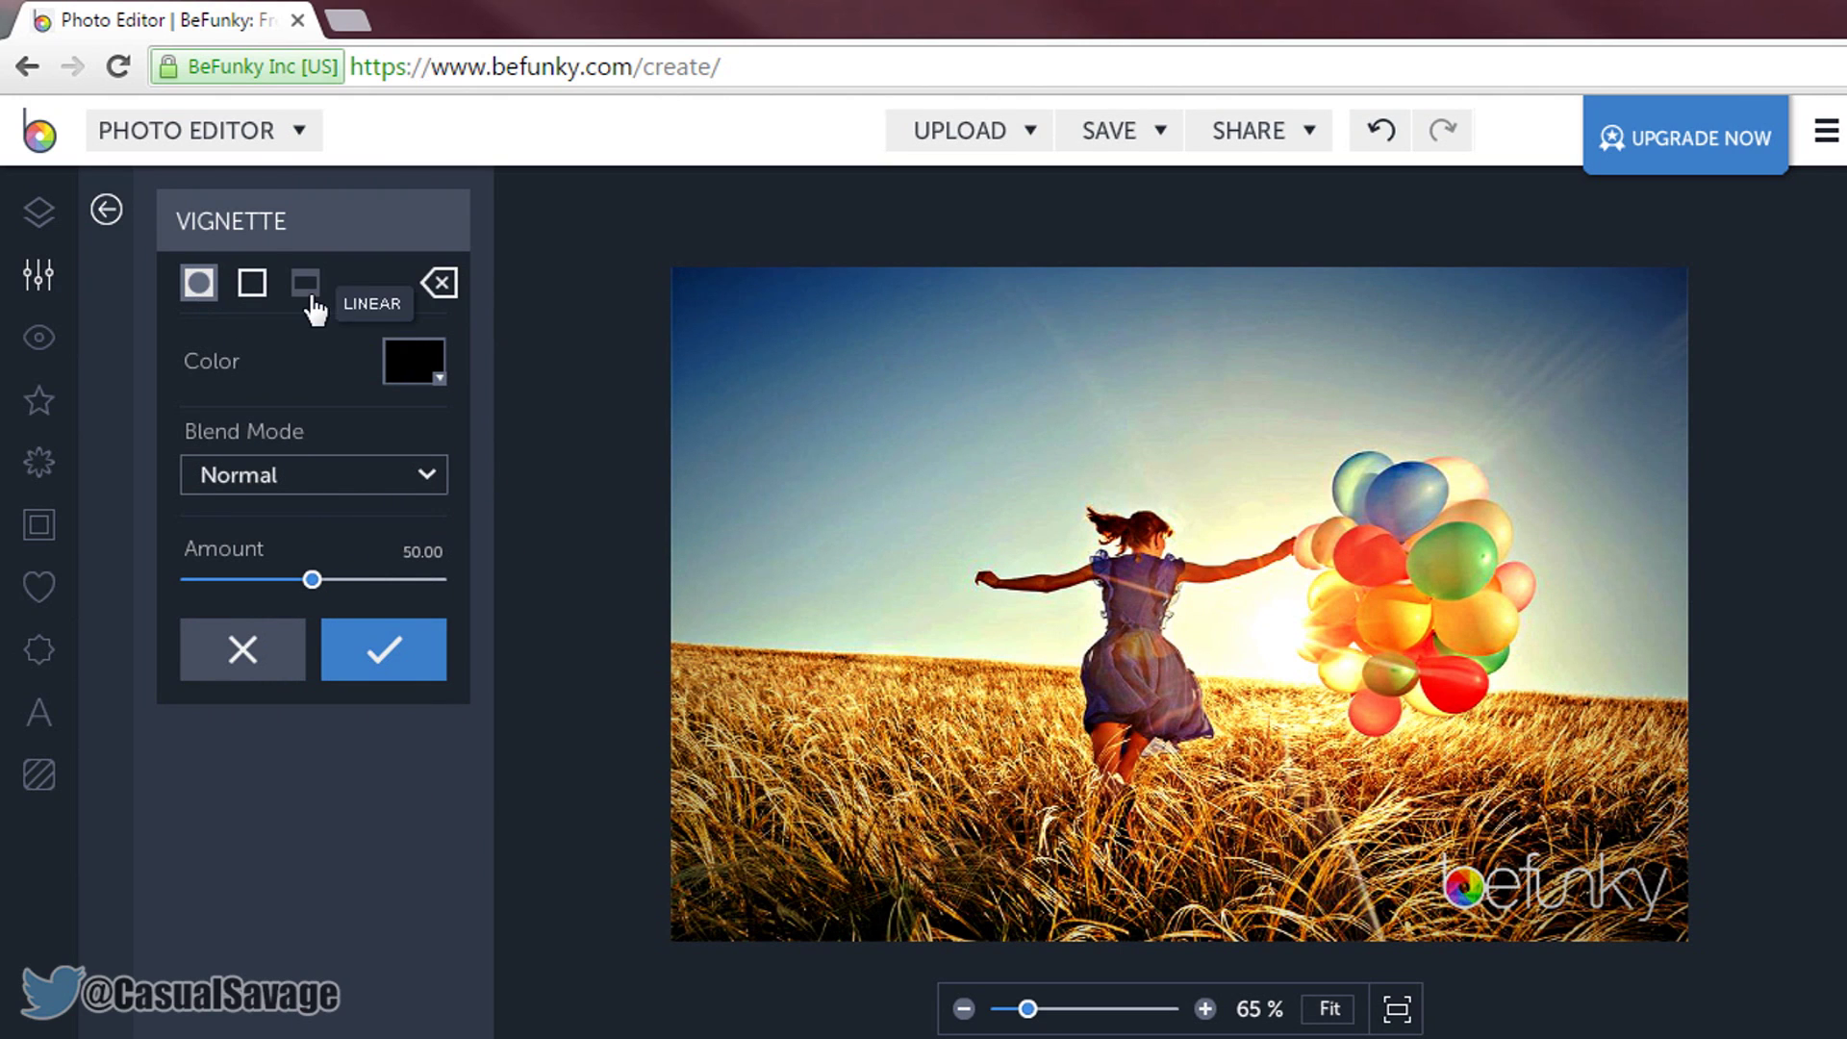
Apply a black circular vignette at amount 80
click(435, 375)
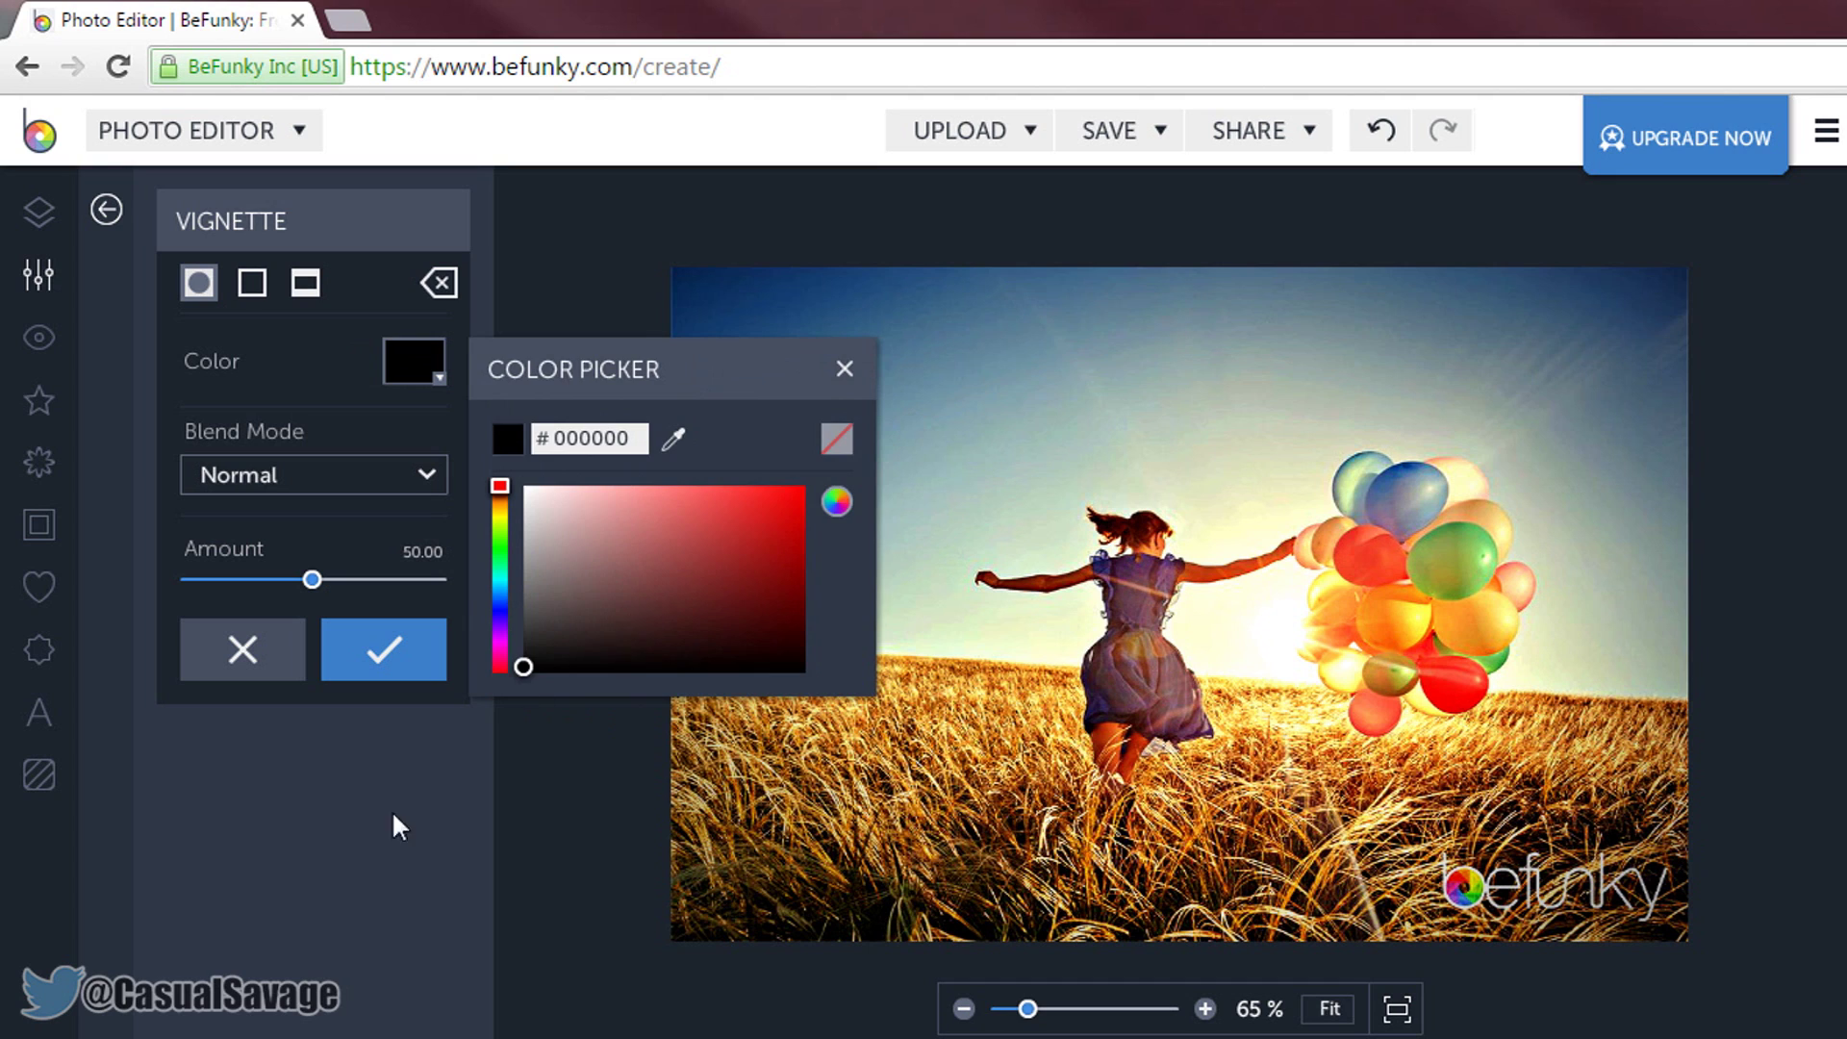
click(433, 803)
drag(313, 581, 399, 581)
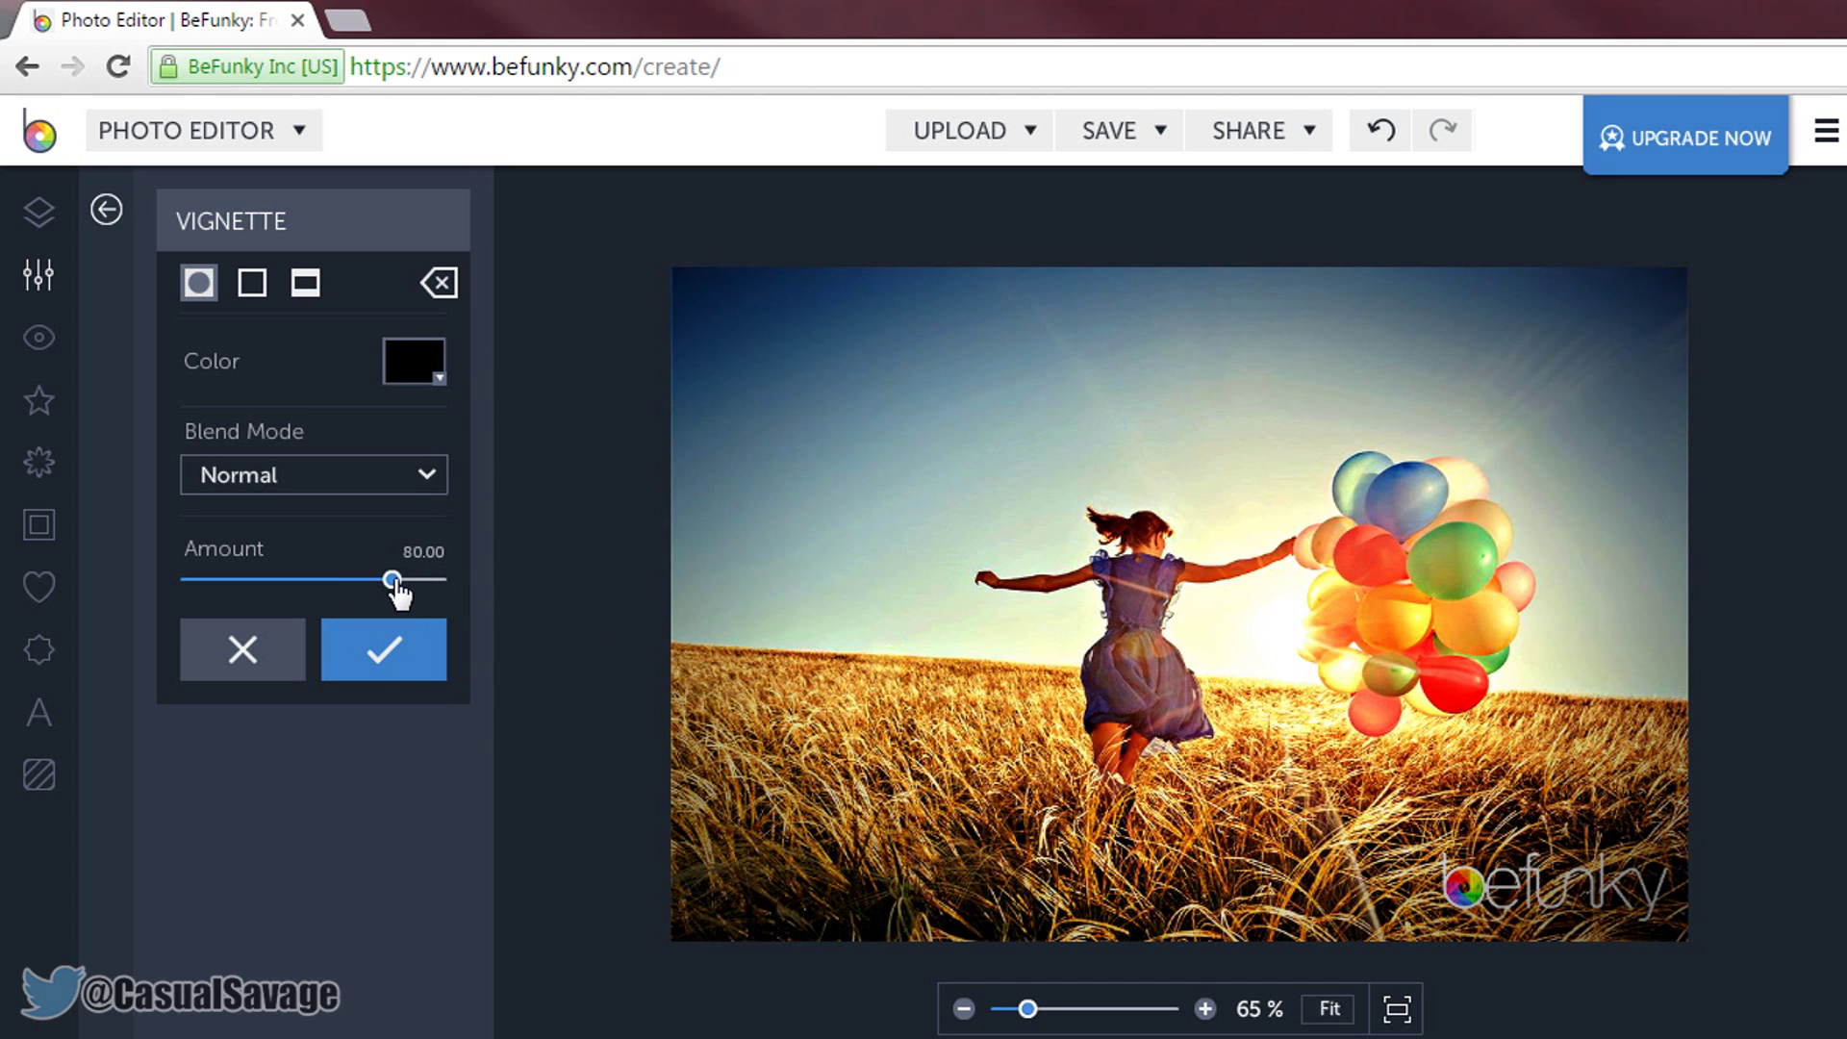
click(398, 658)
scroll(394, 664, down, 2)
scroll(385, 674, down, 2)
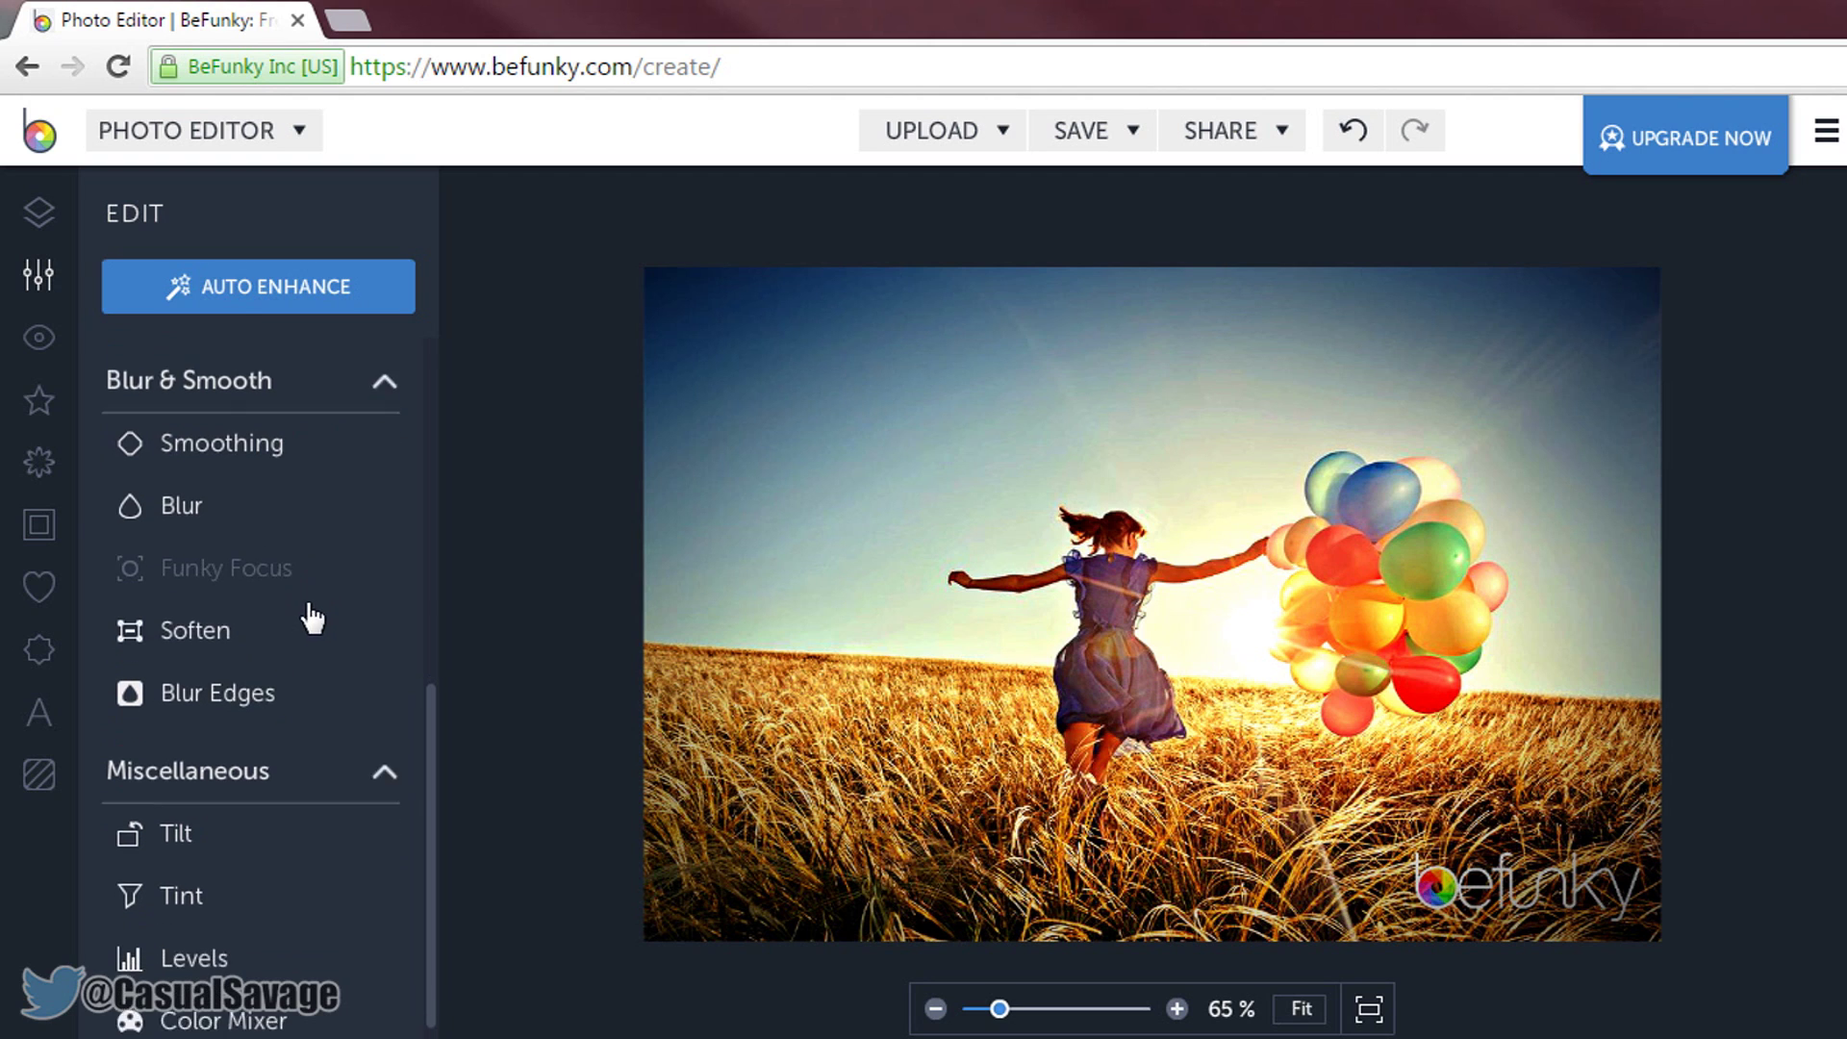
Browse the Touch Up tools, then show the Effects categories (Featured, Lens Flare, Chromatic, Charcoal)
scroll(306, 625, down, 1)
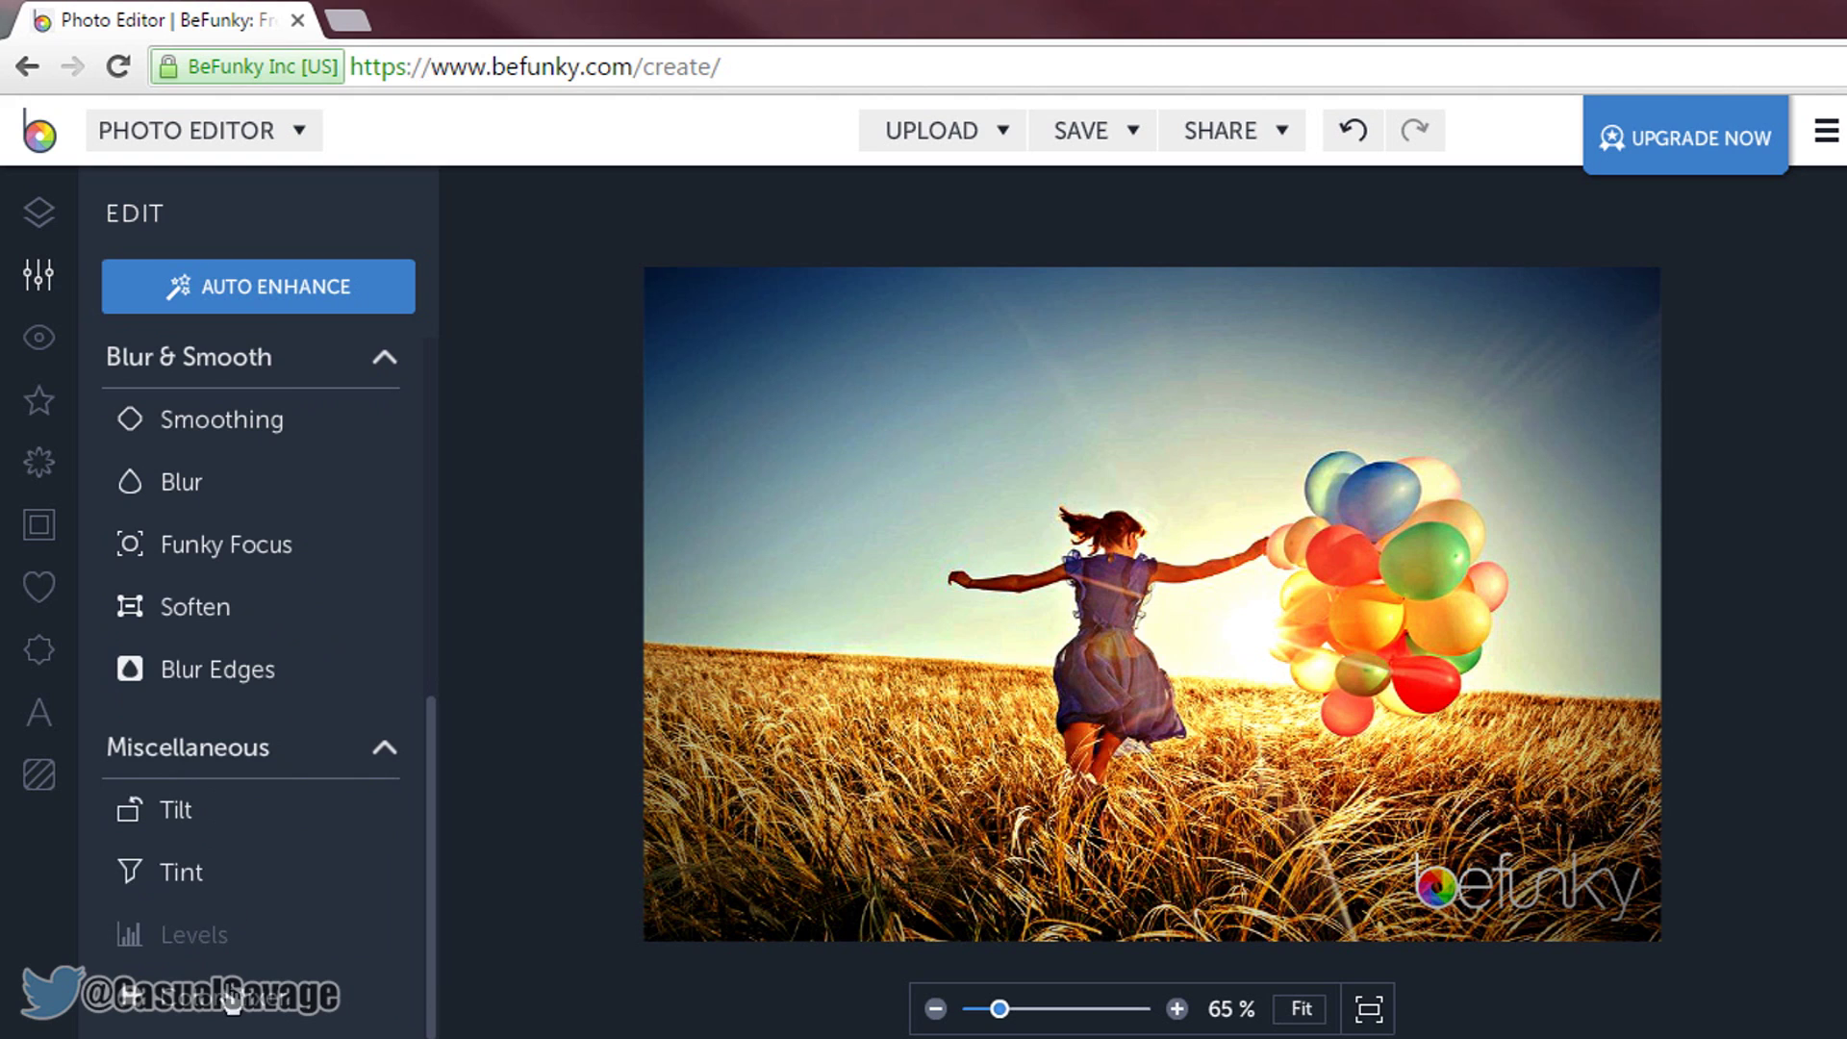
click(44, 357)
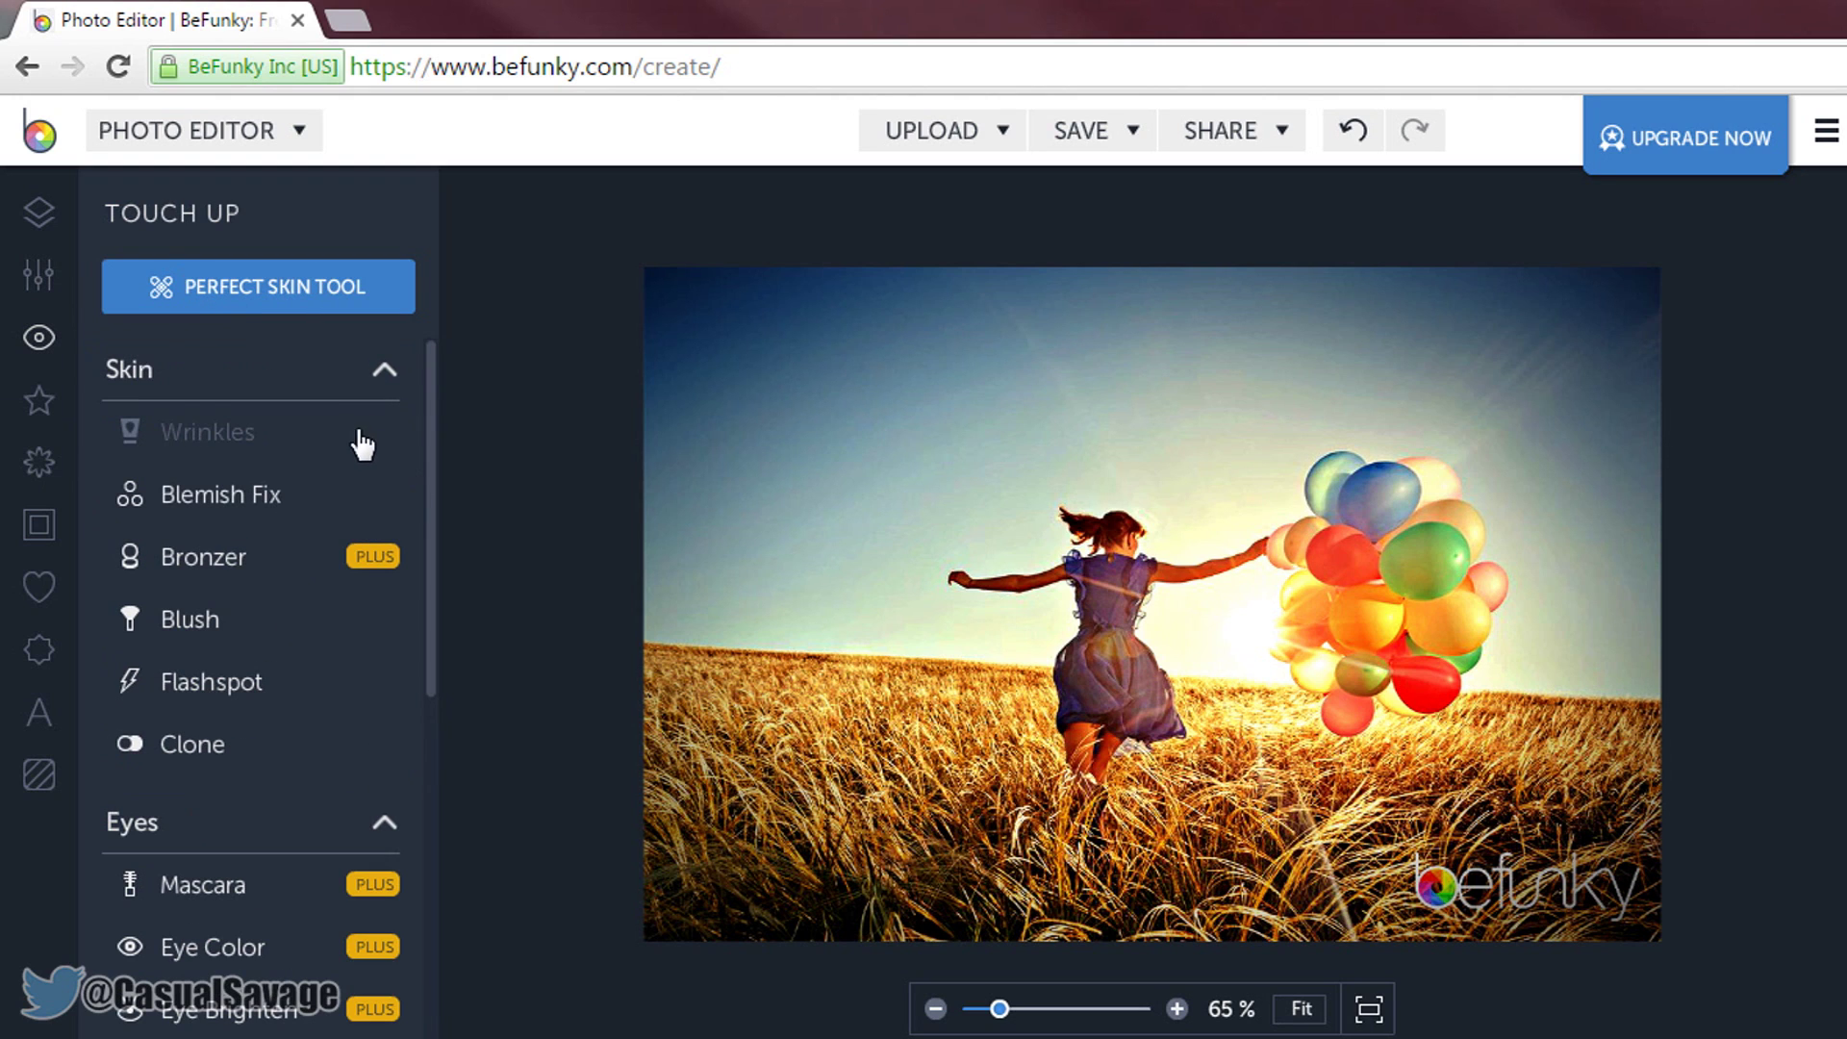
drag(429, 524, 415, 933)
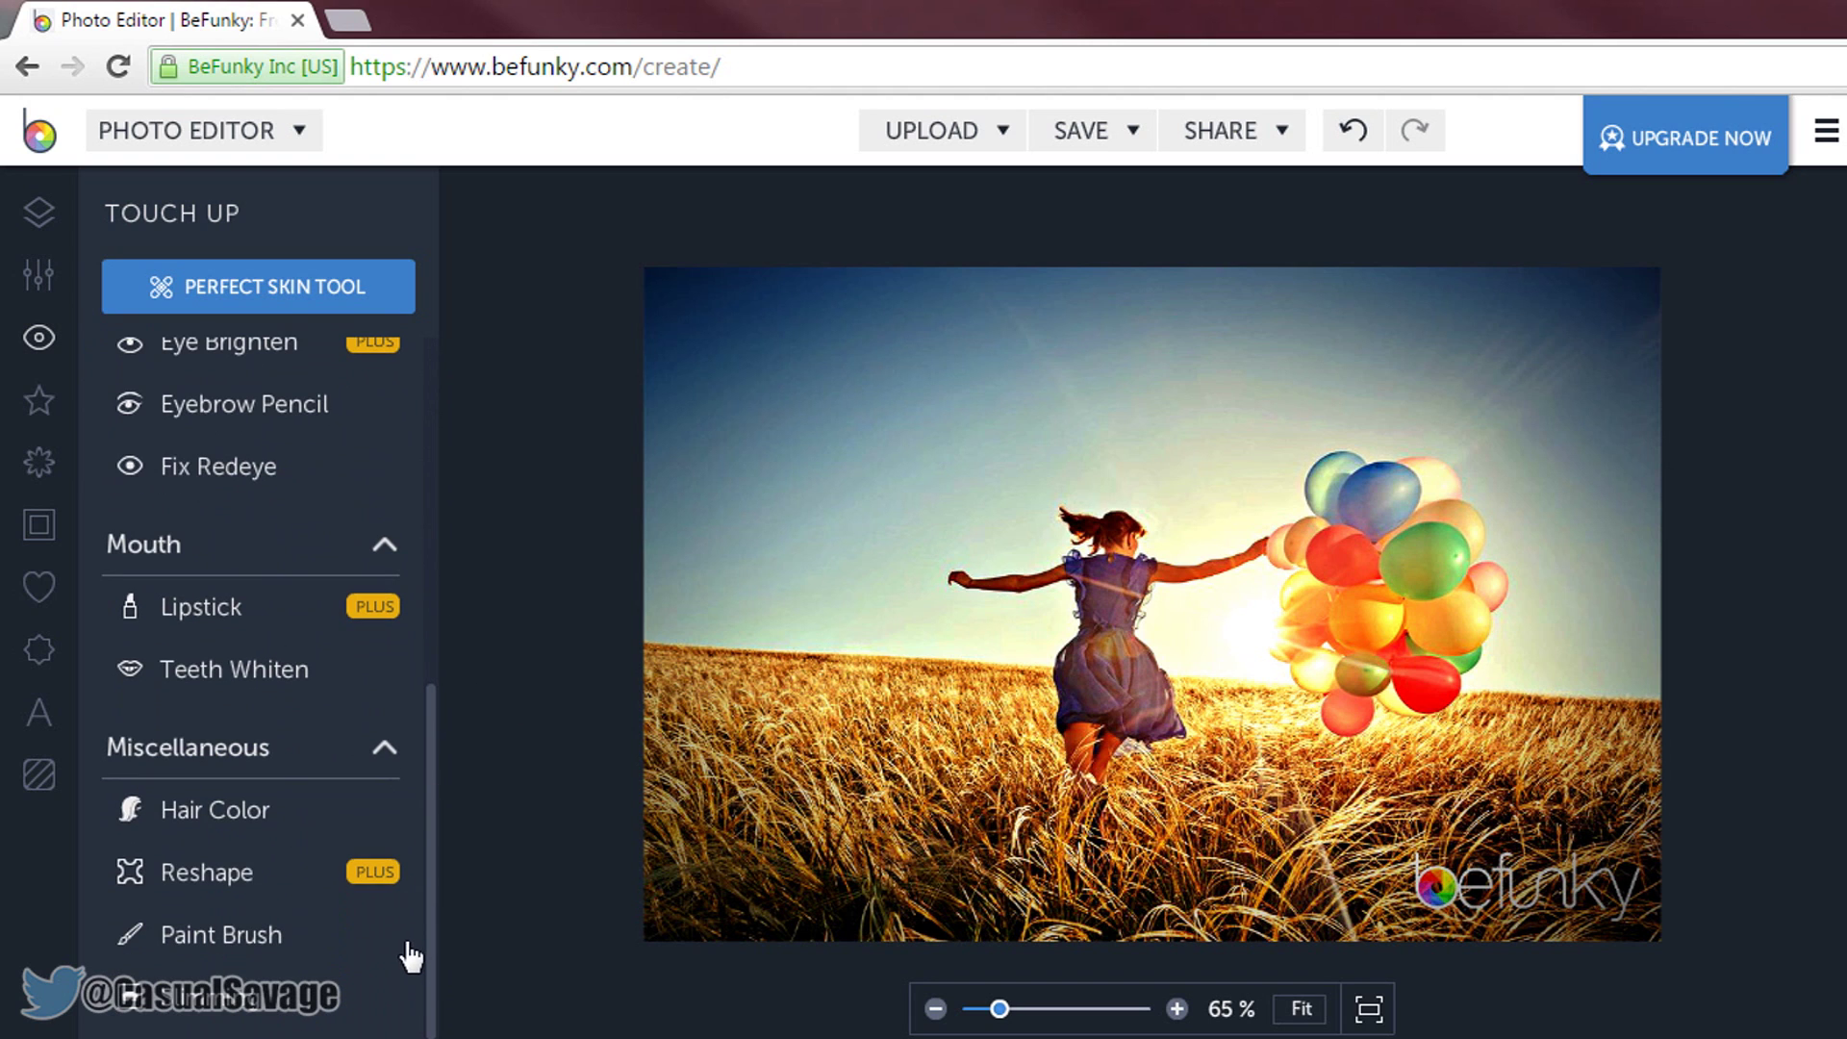
scroll(390, 673, up, 4)
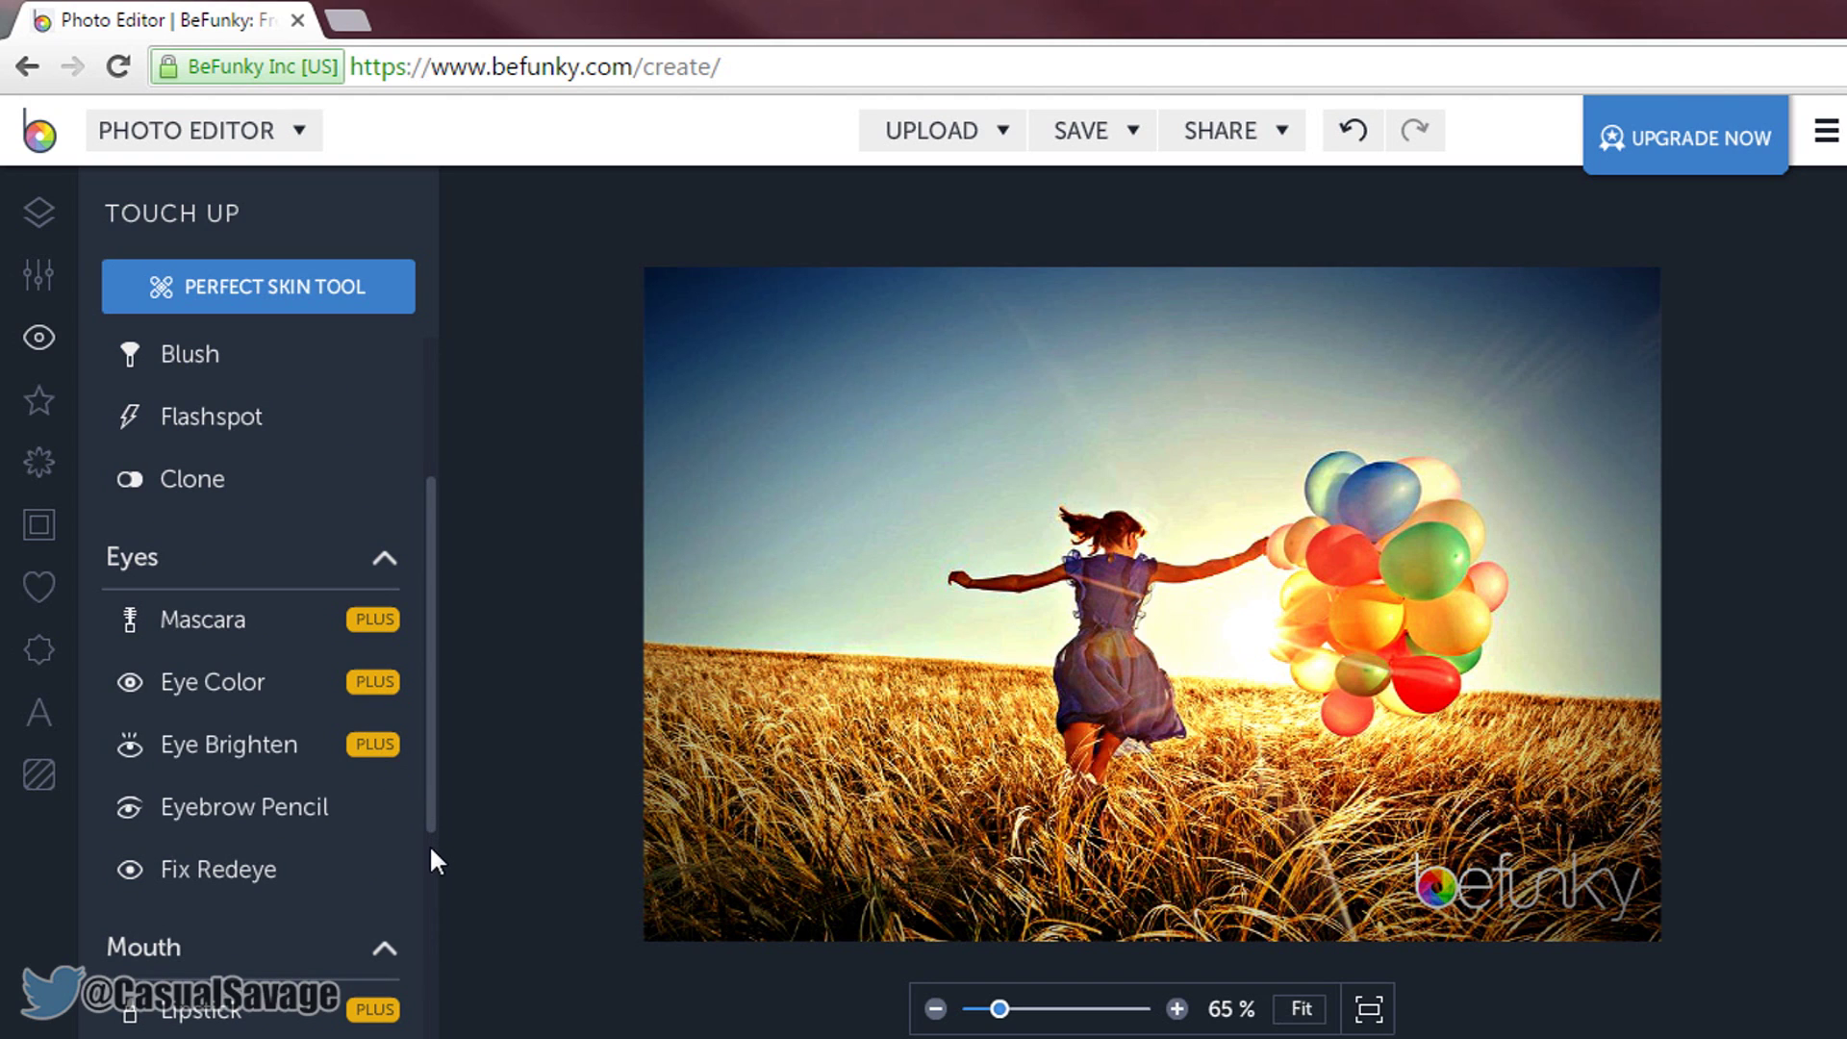
drag(428, 826, 420, 646)
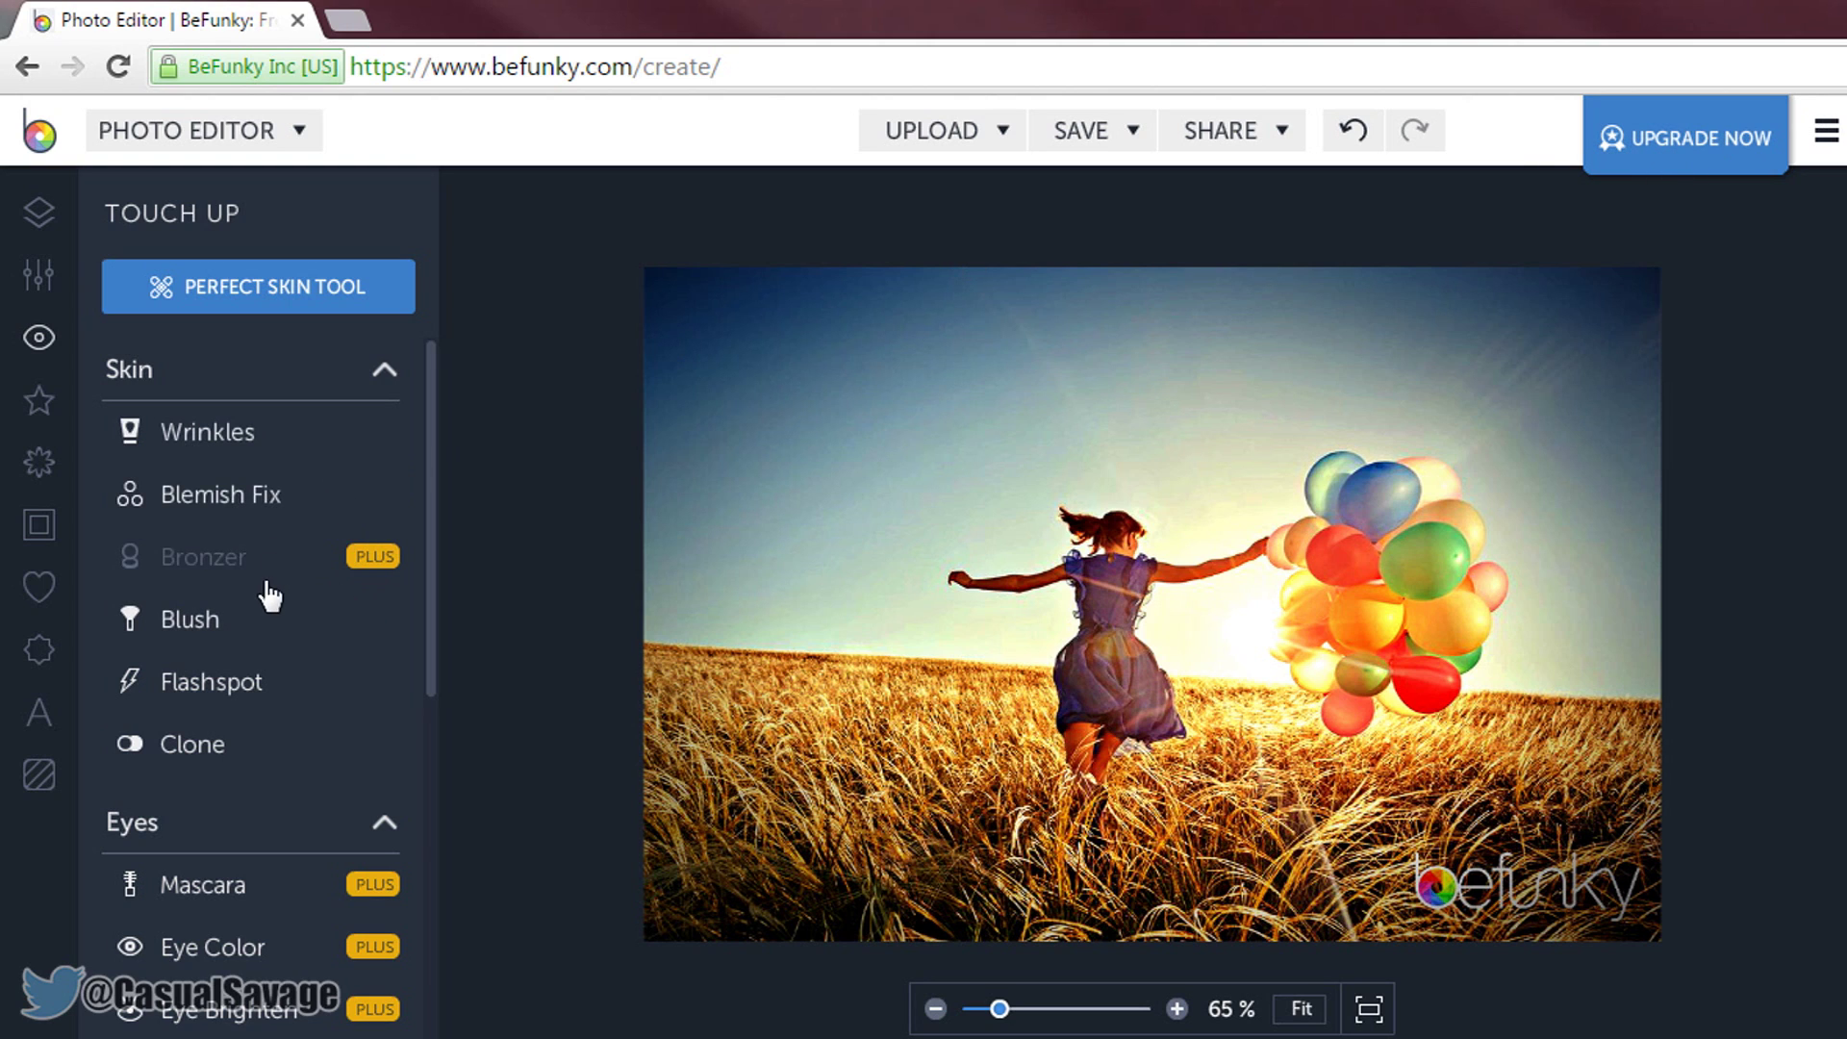
scroll(256, 639, down, 5)
scroll(211, 631, up, 3)
click(56, 415)
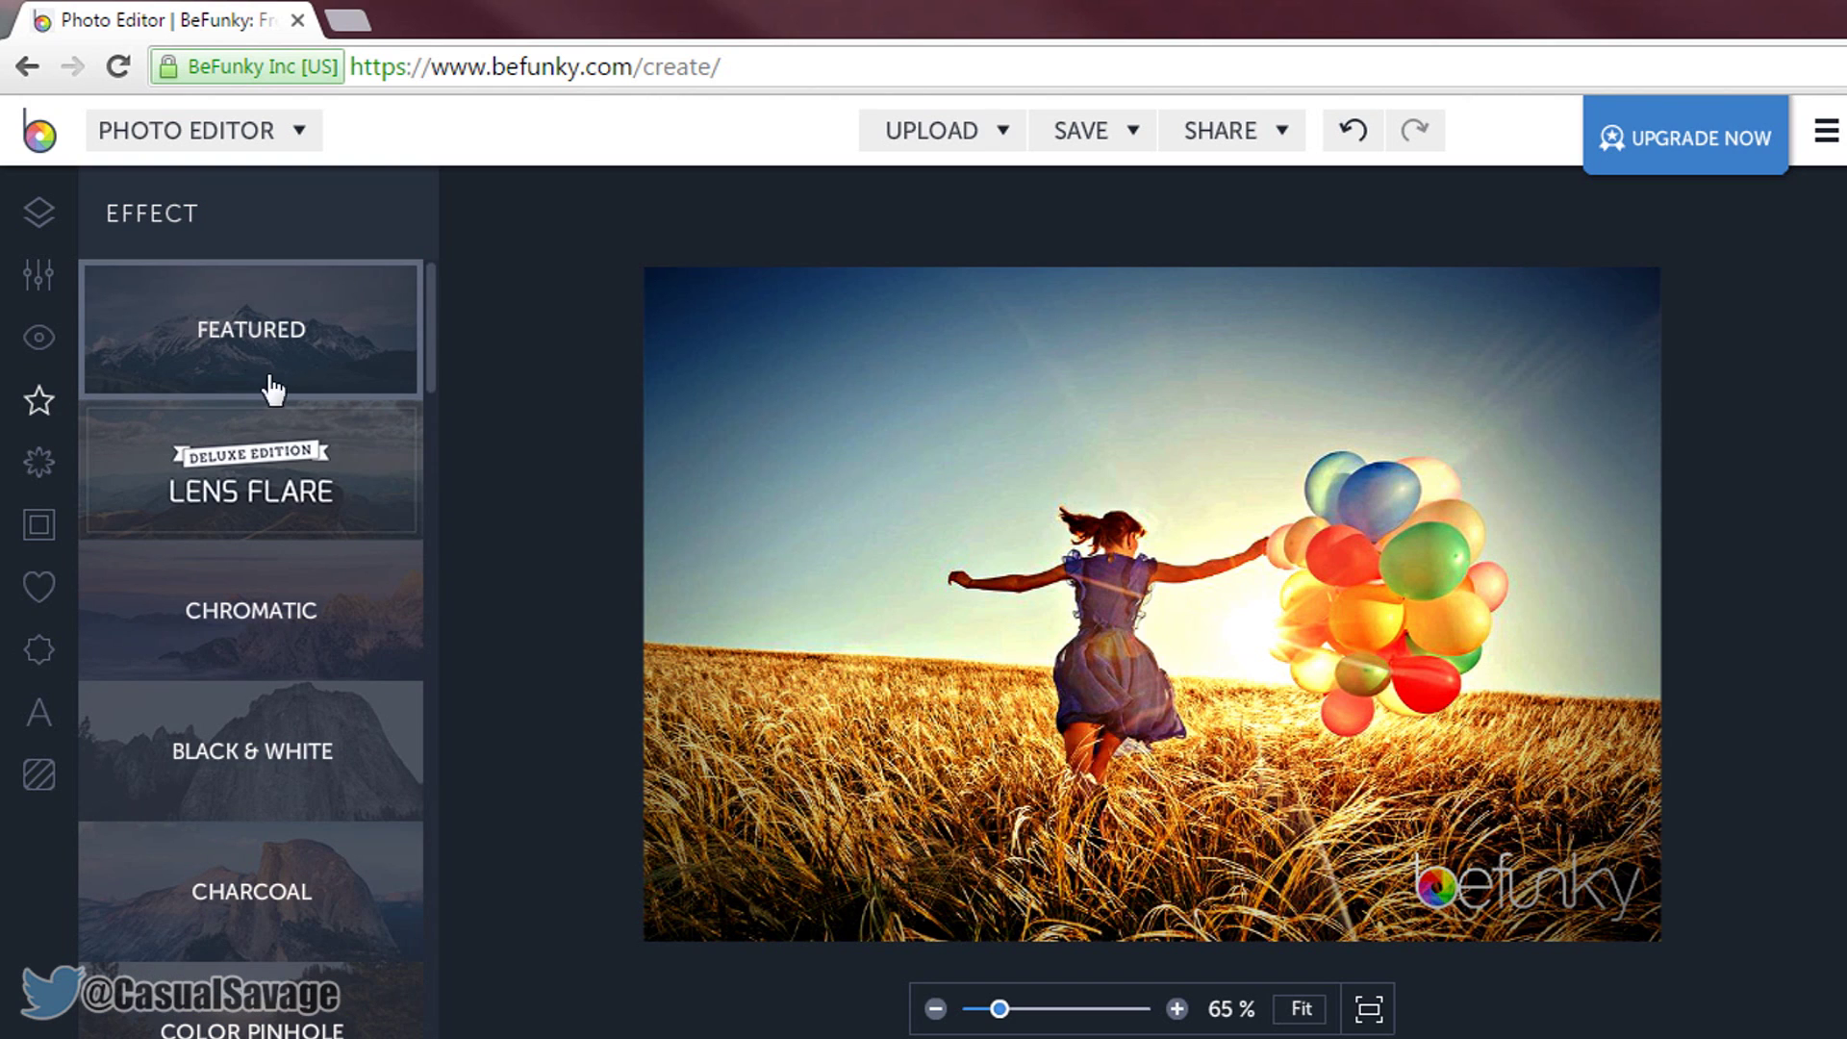
Preview the Featured Black & White 1 filter and discard it
scroll(272, 631, down, 15)
scroll(289, 775, up, 15)
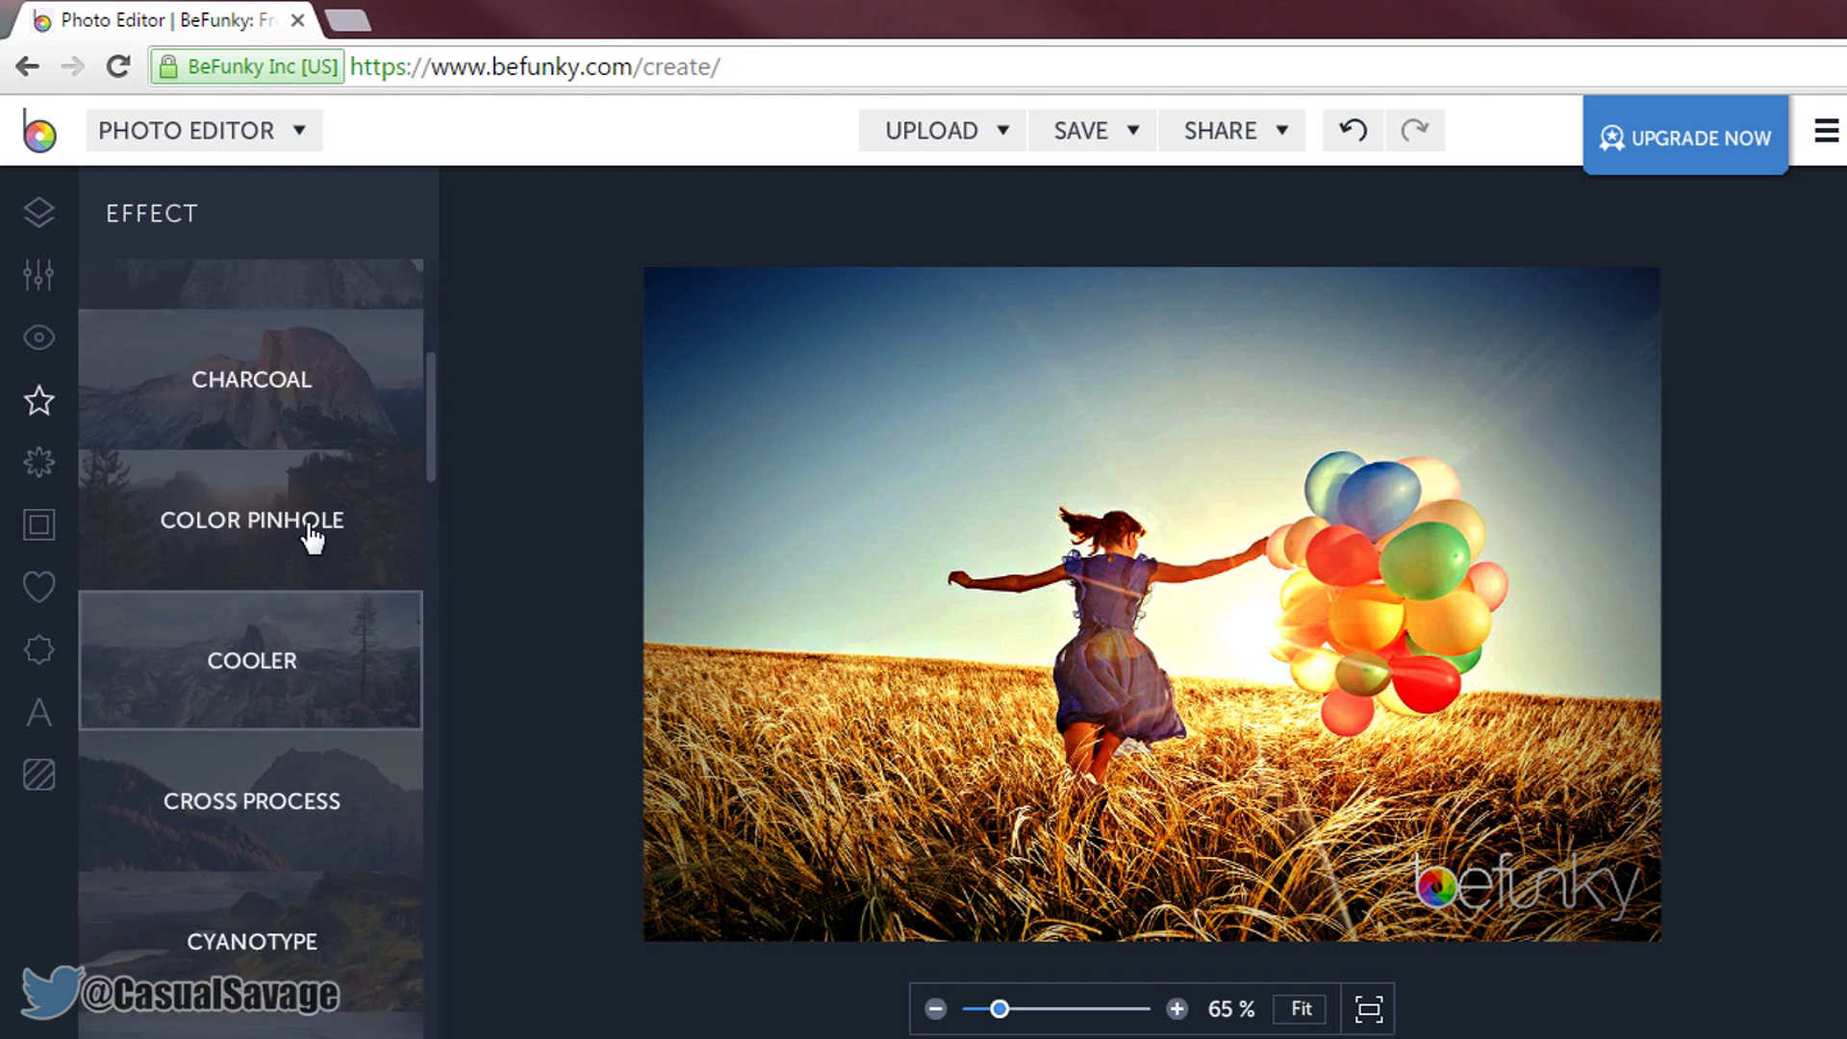
click(373, 364)
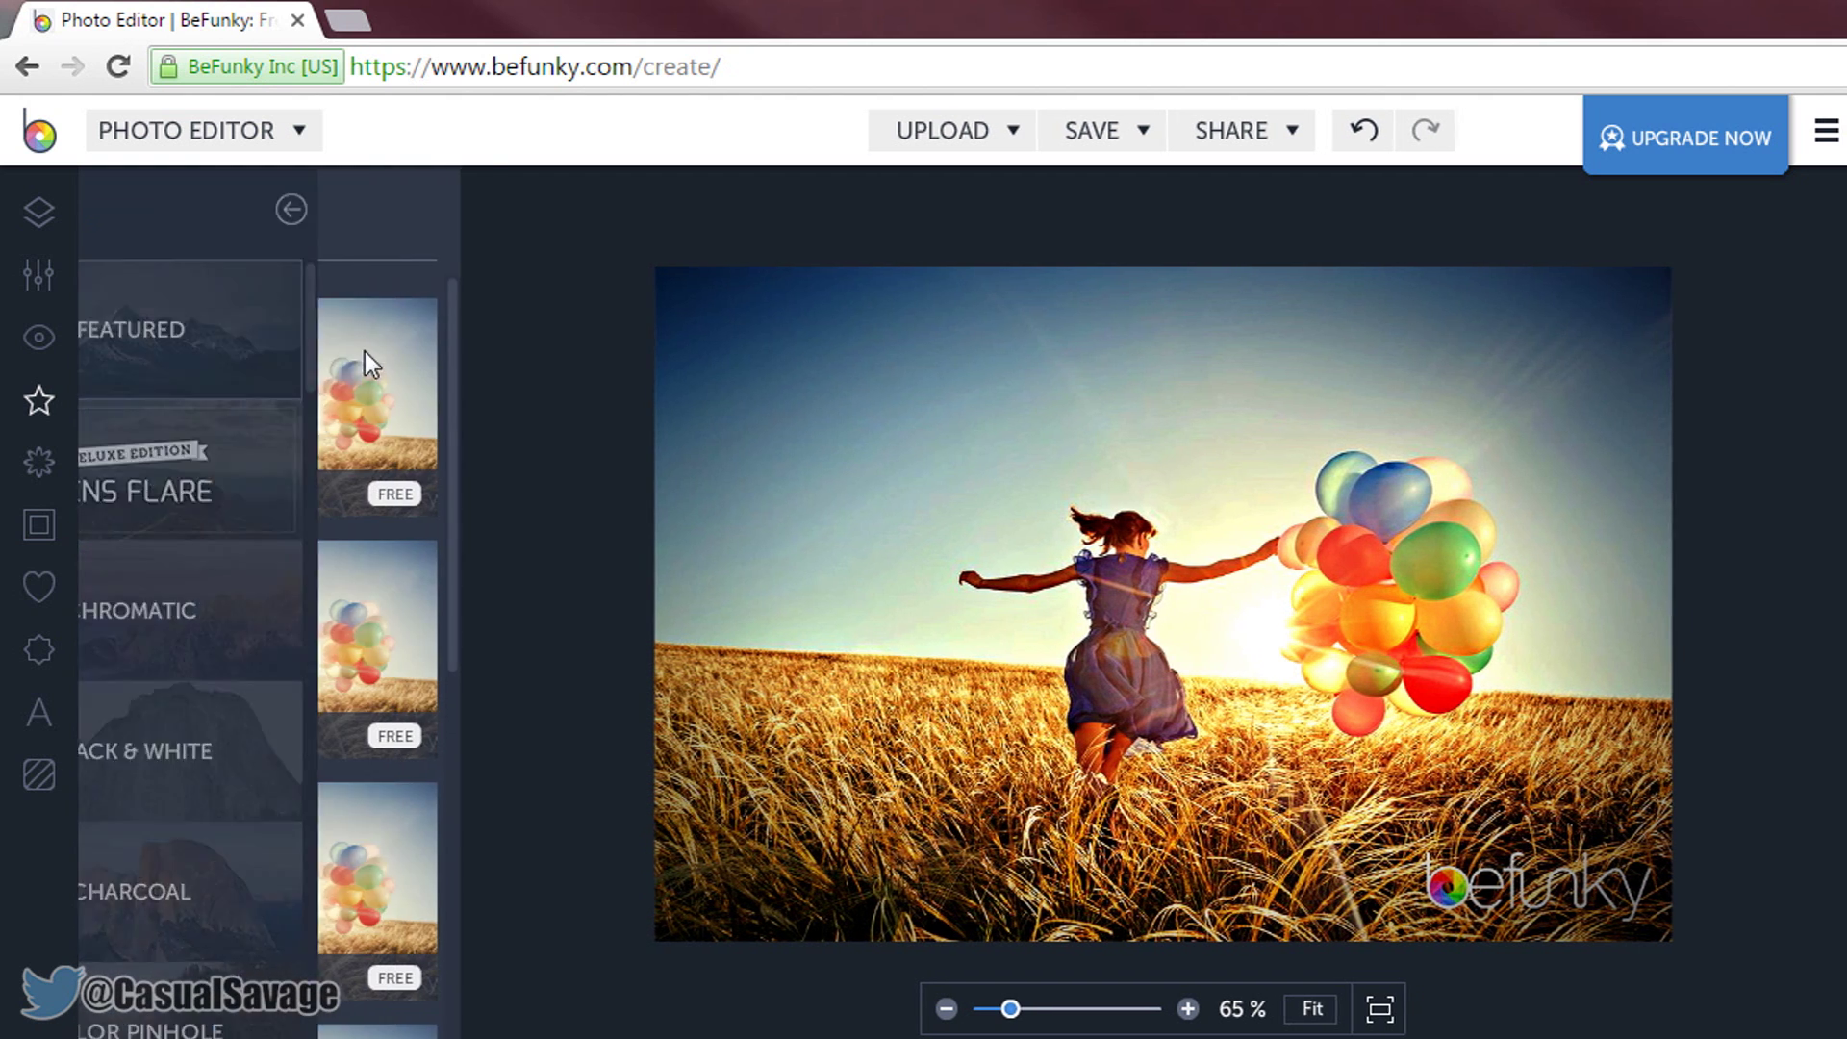
scroll(347, 800, down, 6)
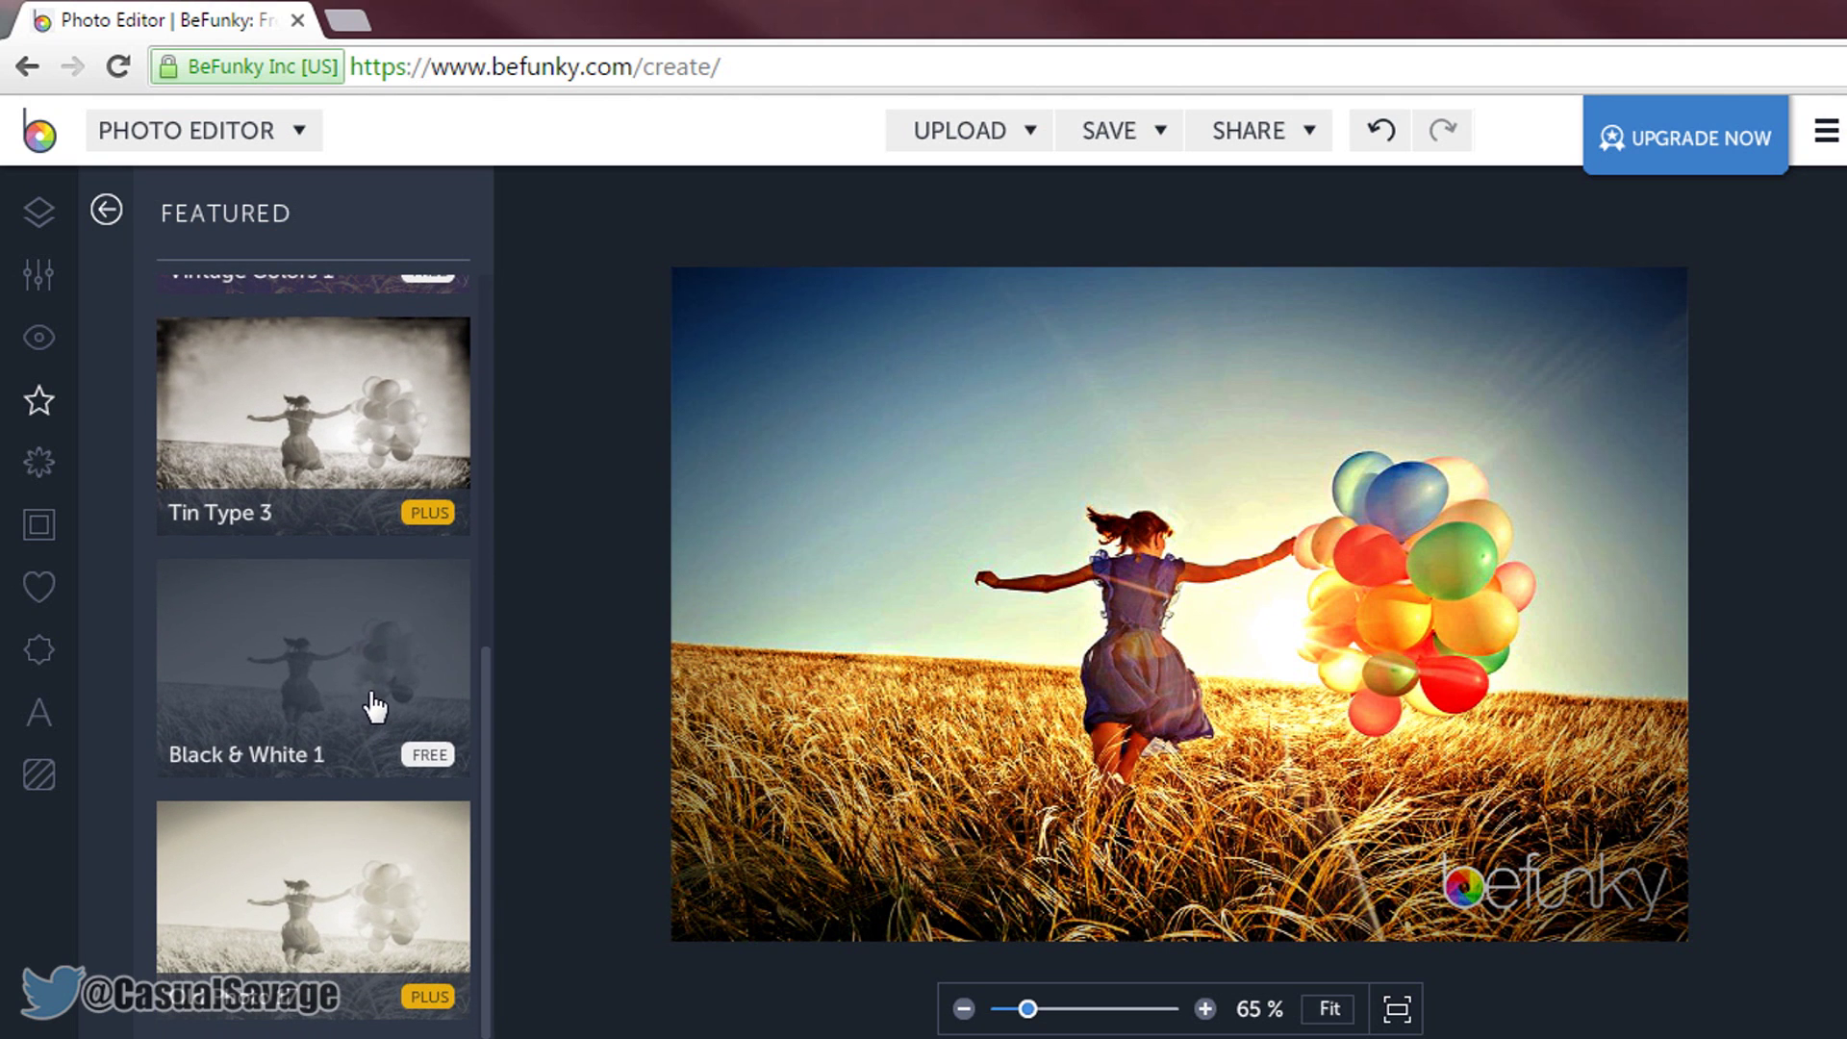
click(383, 720)
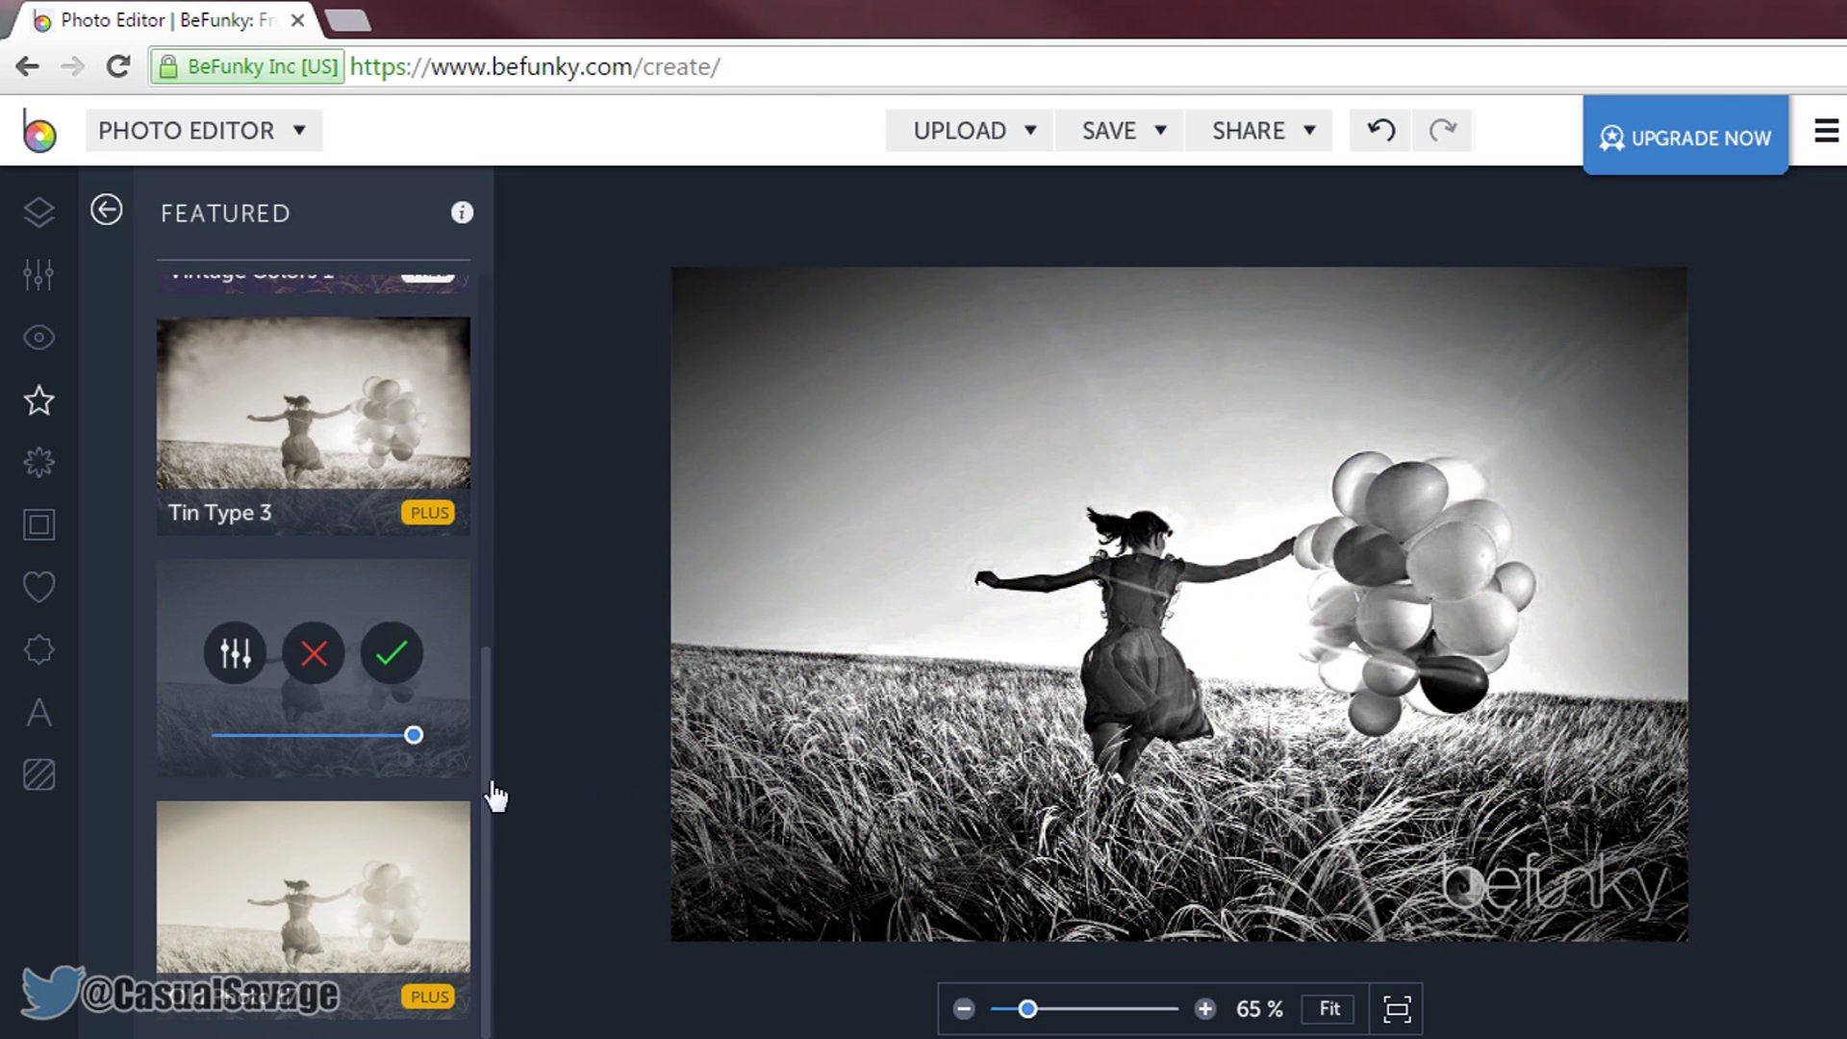
click(327, 662)
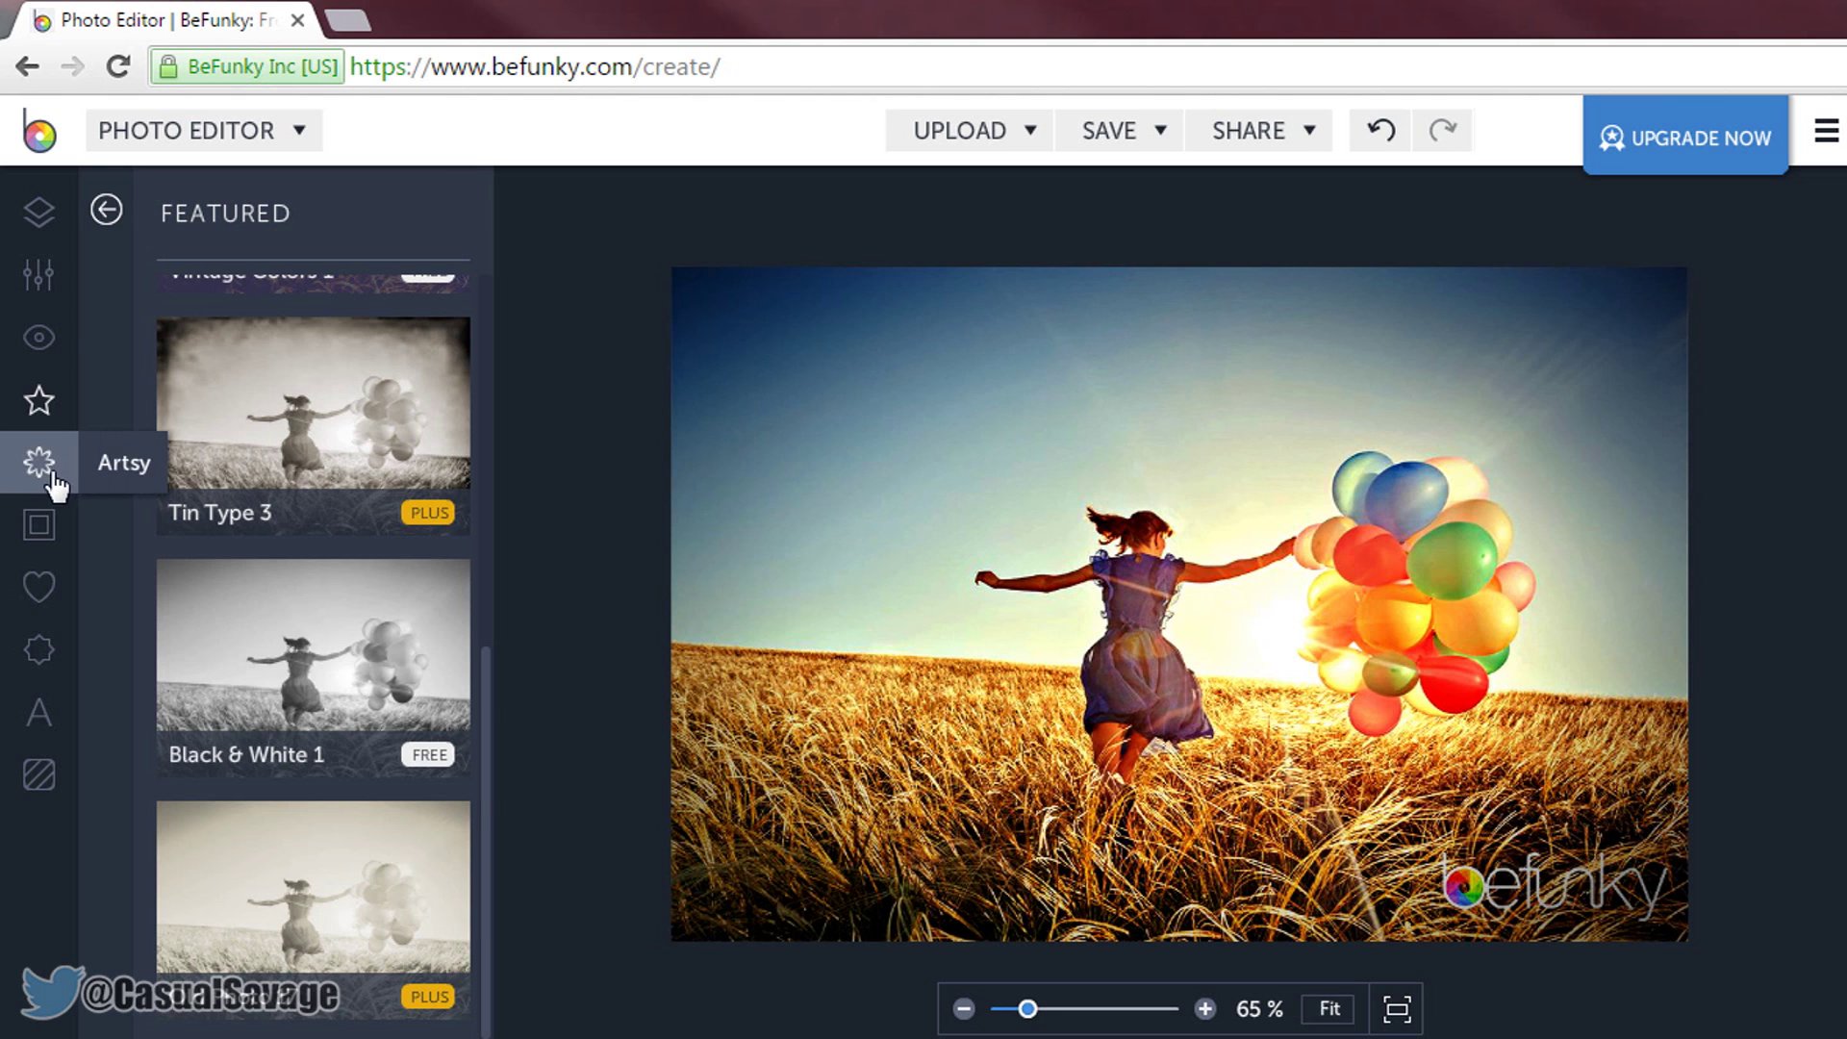
Look at the Artsy Underpainting and Oilpainting variants, ending on the Artsy list
click(53, 473)
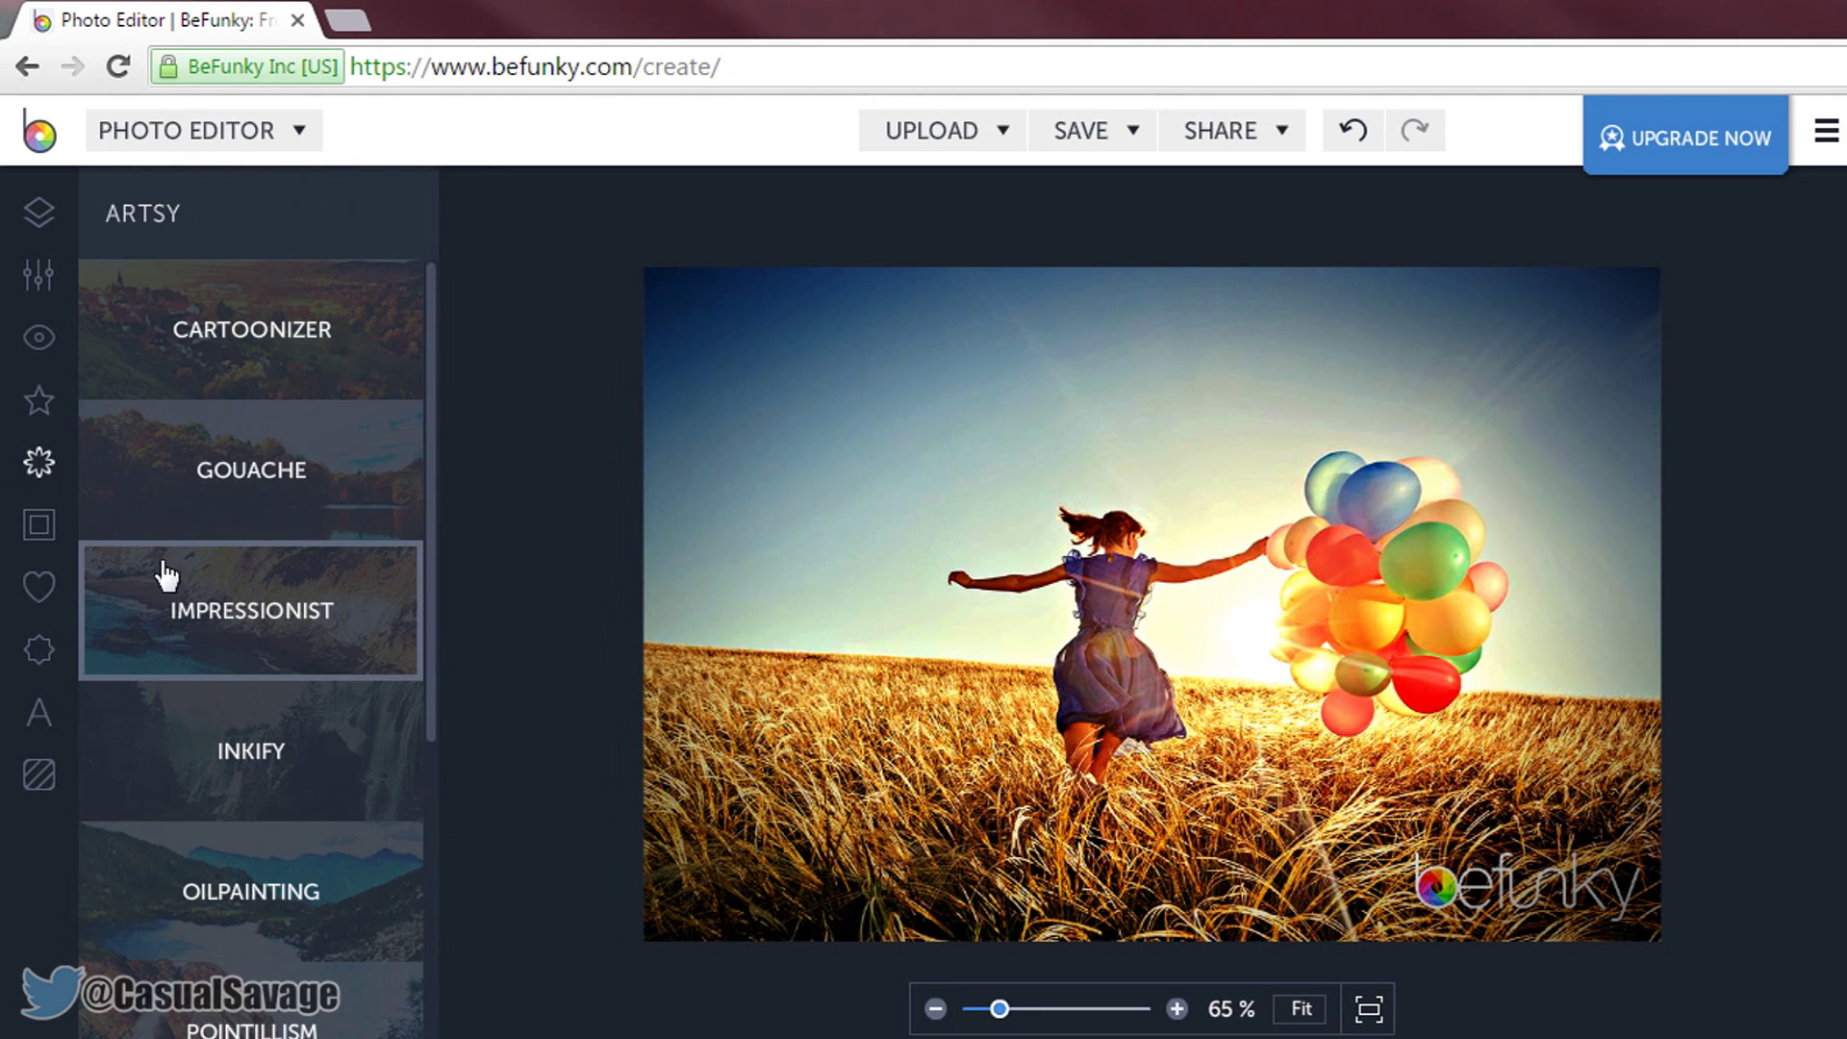
scroll(165, 575, down, 5)
click(317, 893)
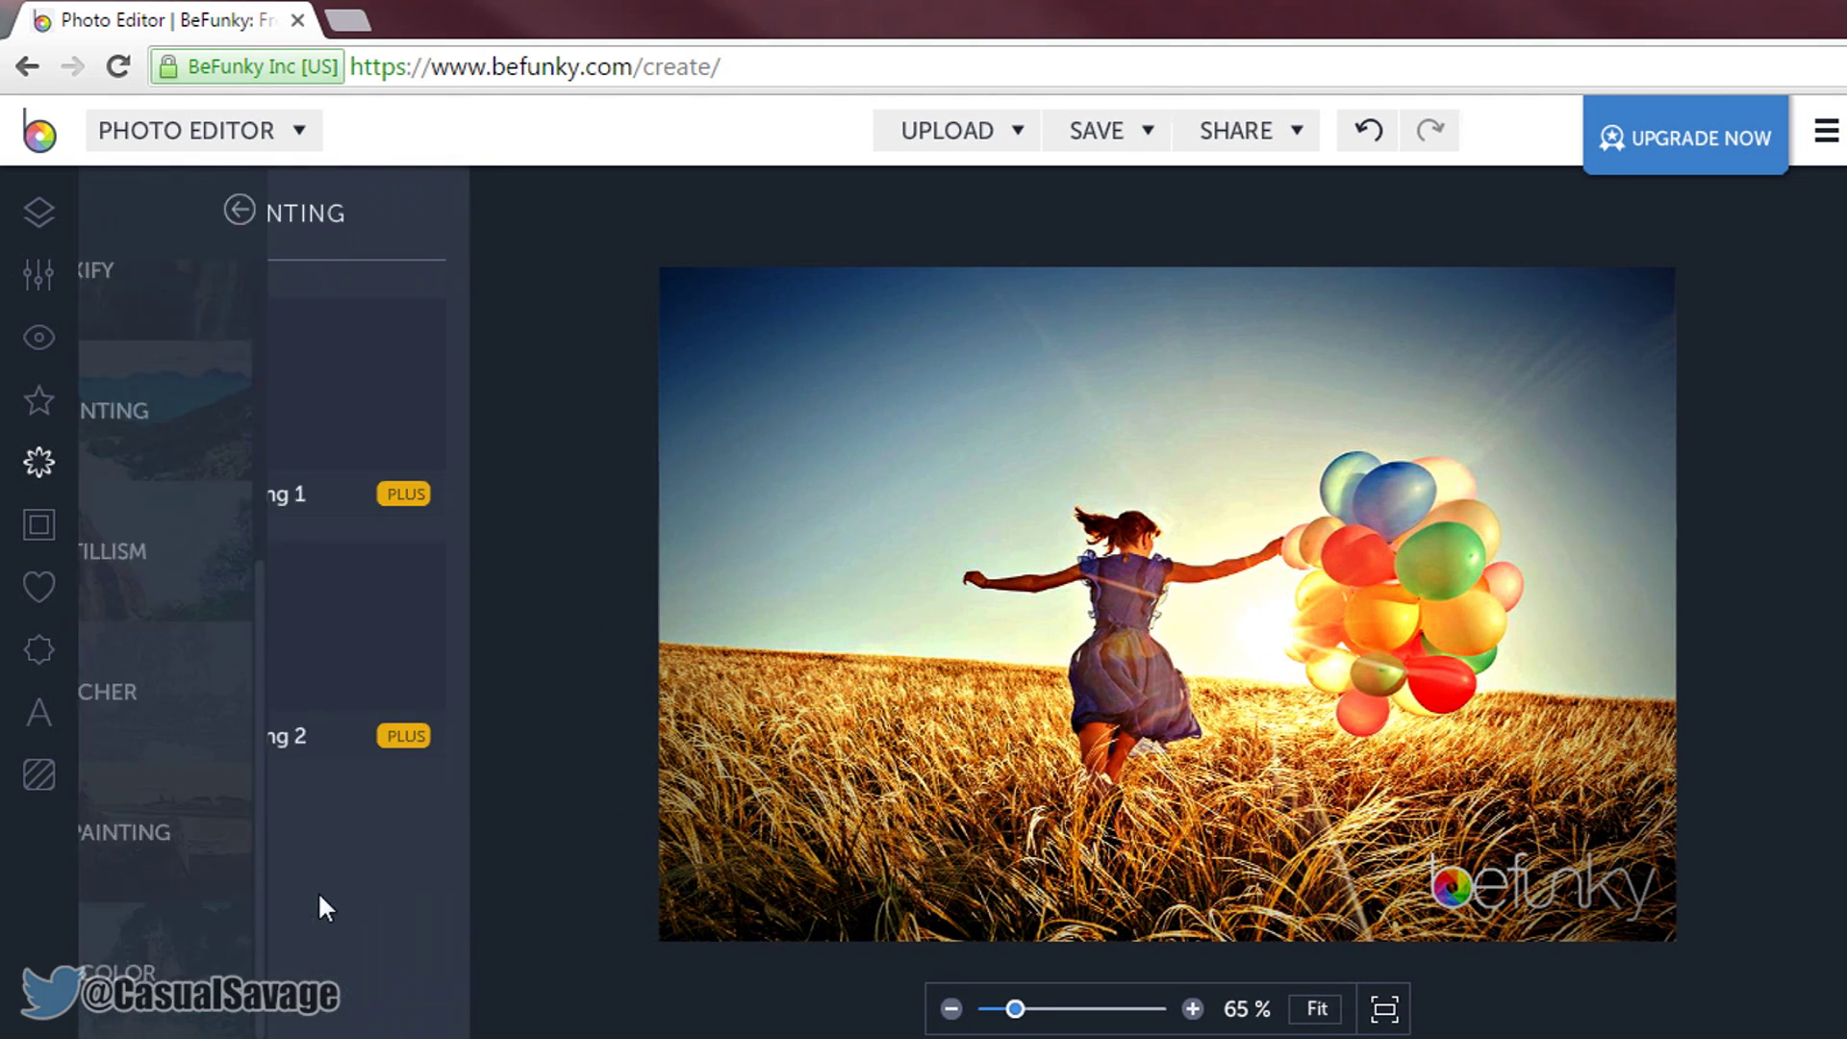
click(104, 210)
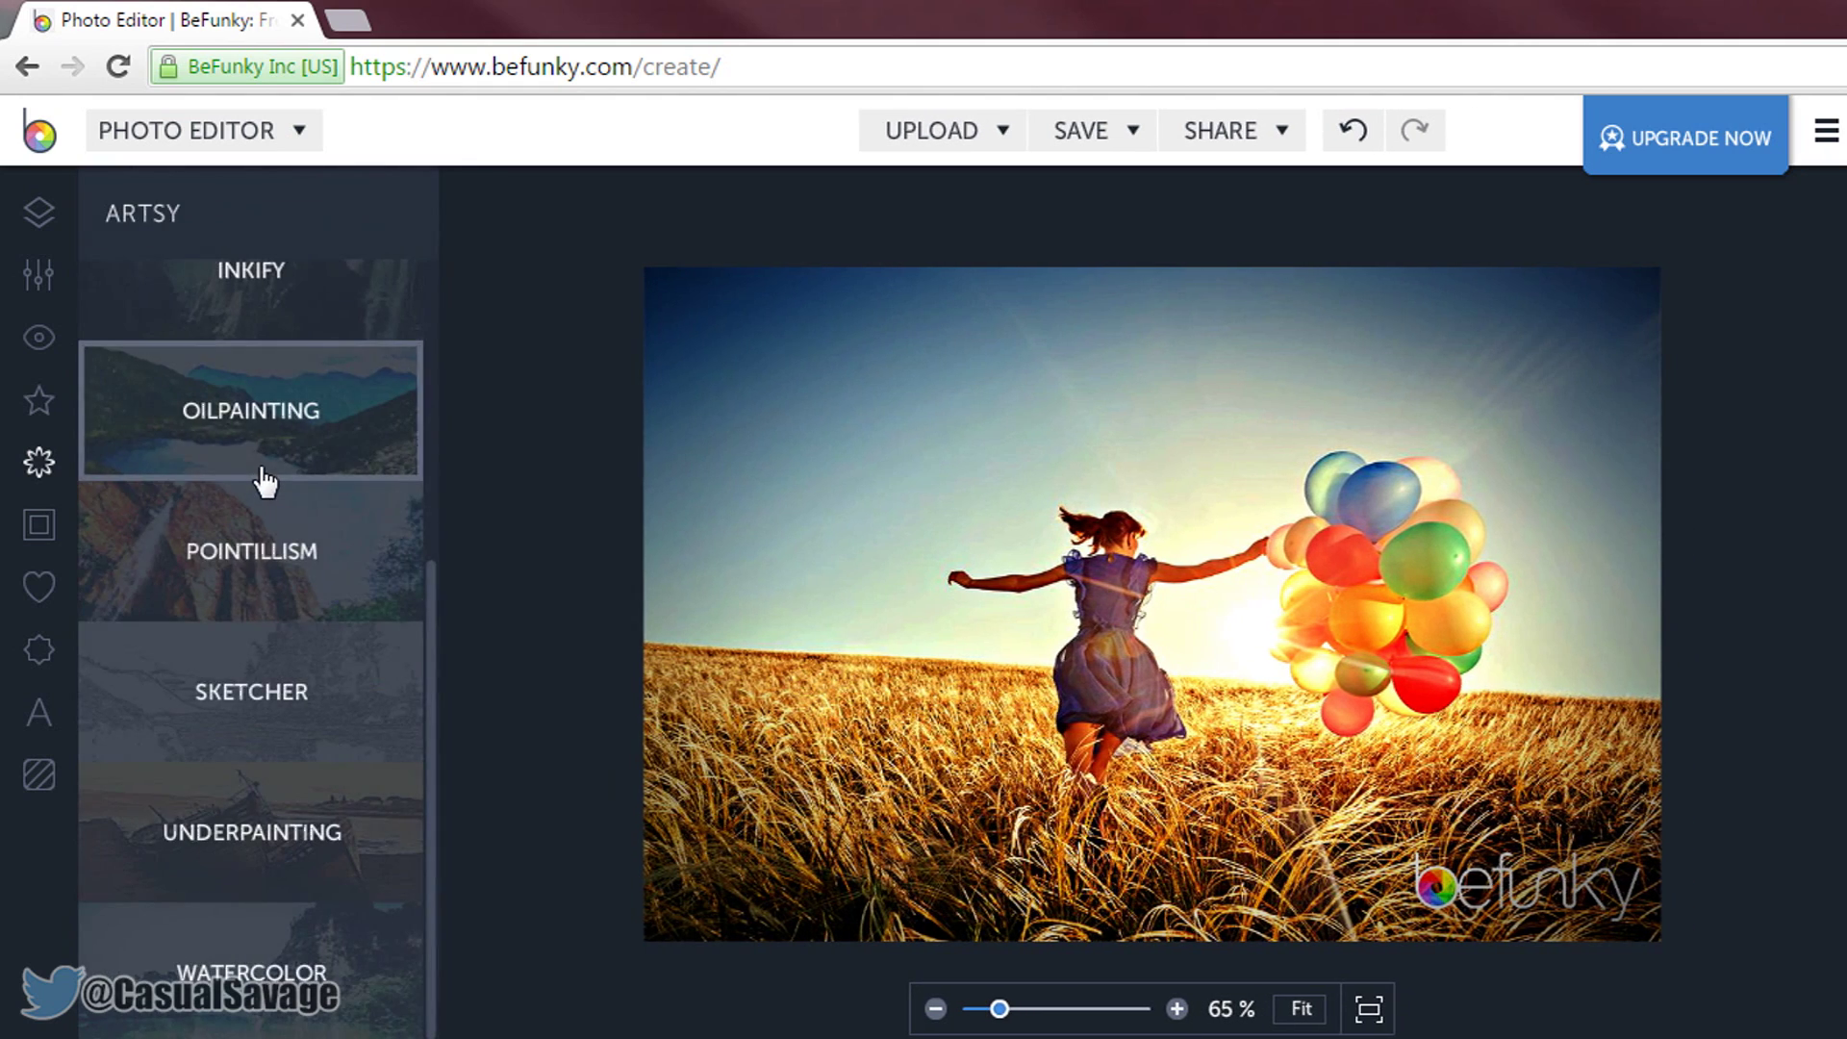
click(263, 472)
scroll(264, 577, down, 5)
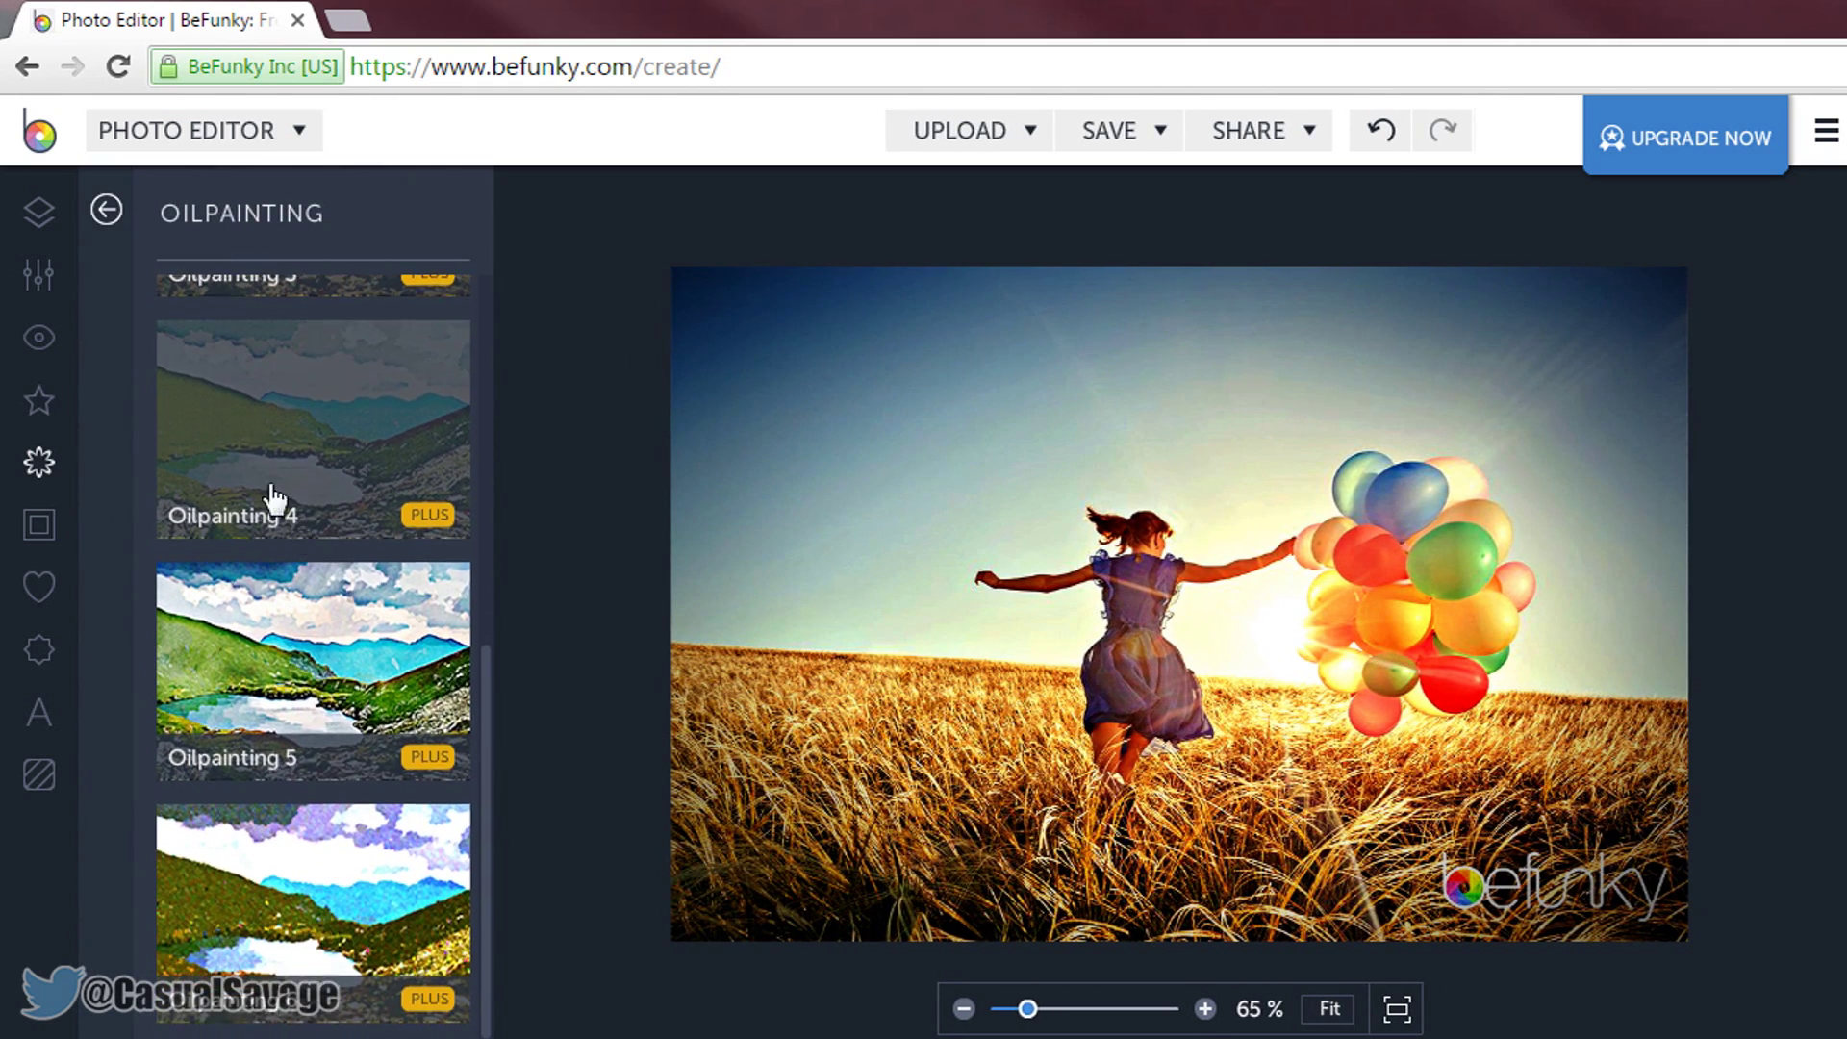
click(106, 210)
scroll(339, 531, up, 3)
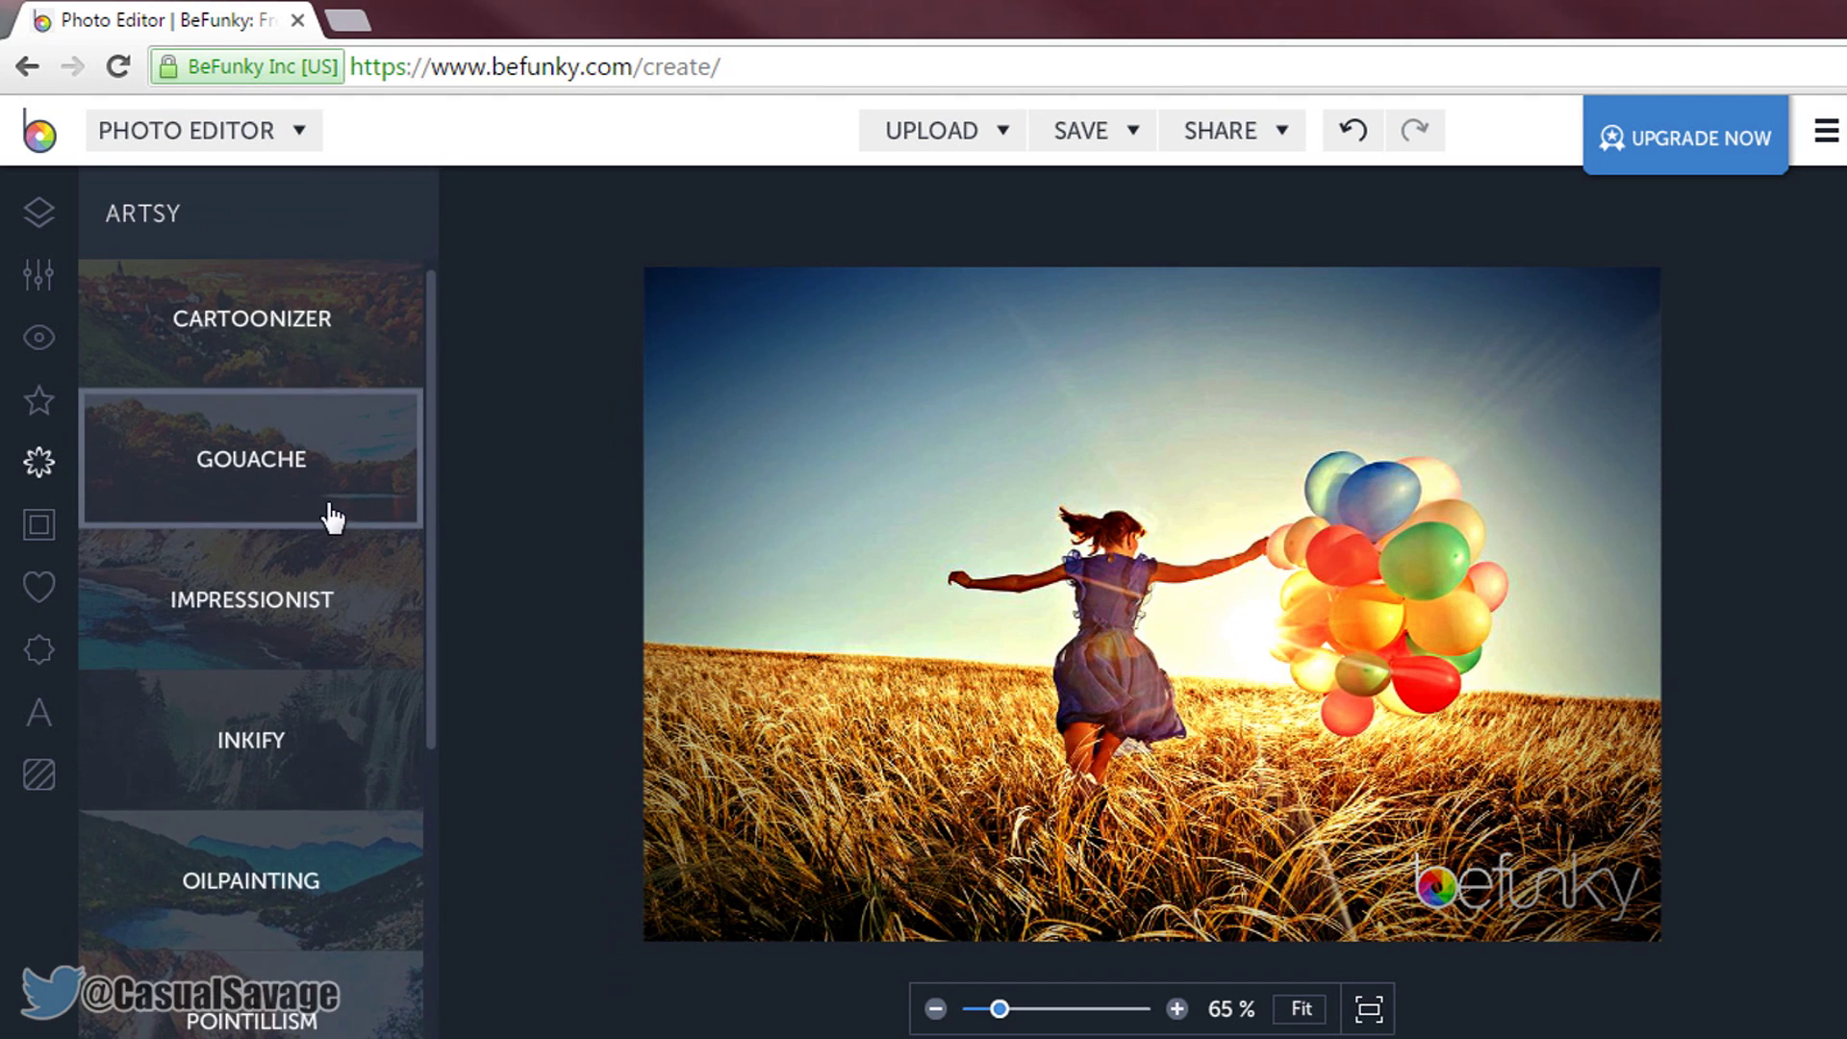
Add a Border frame with outer thickness 23 and inner thickness 18
click(65, 541)
click(253, 355)
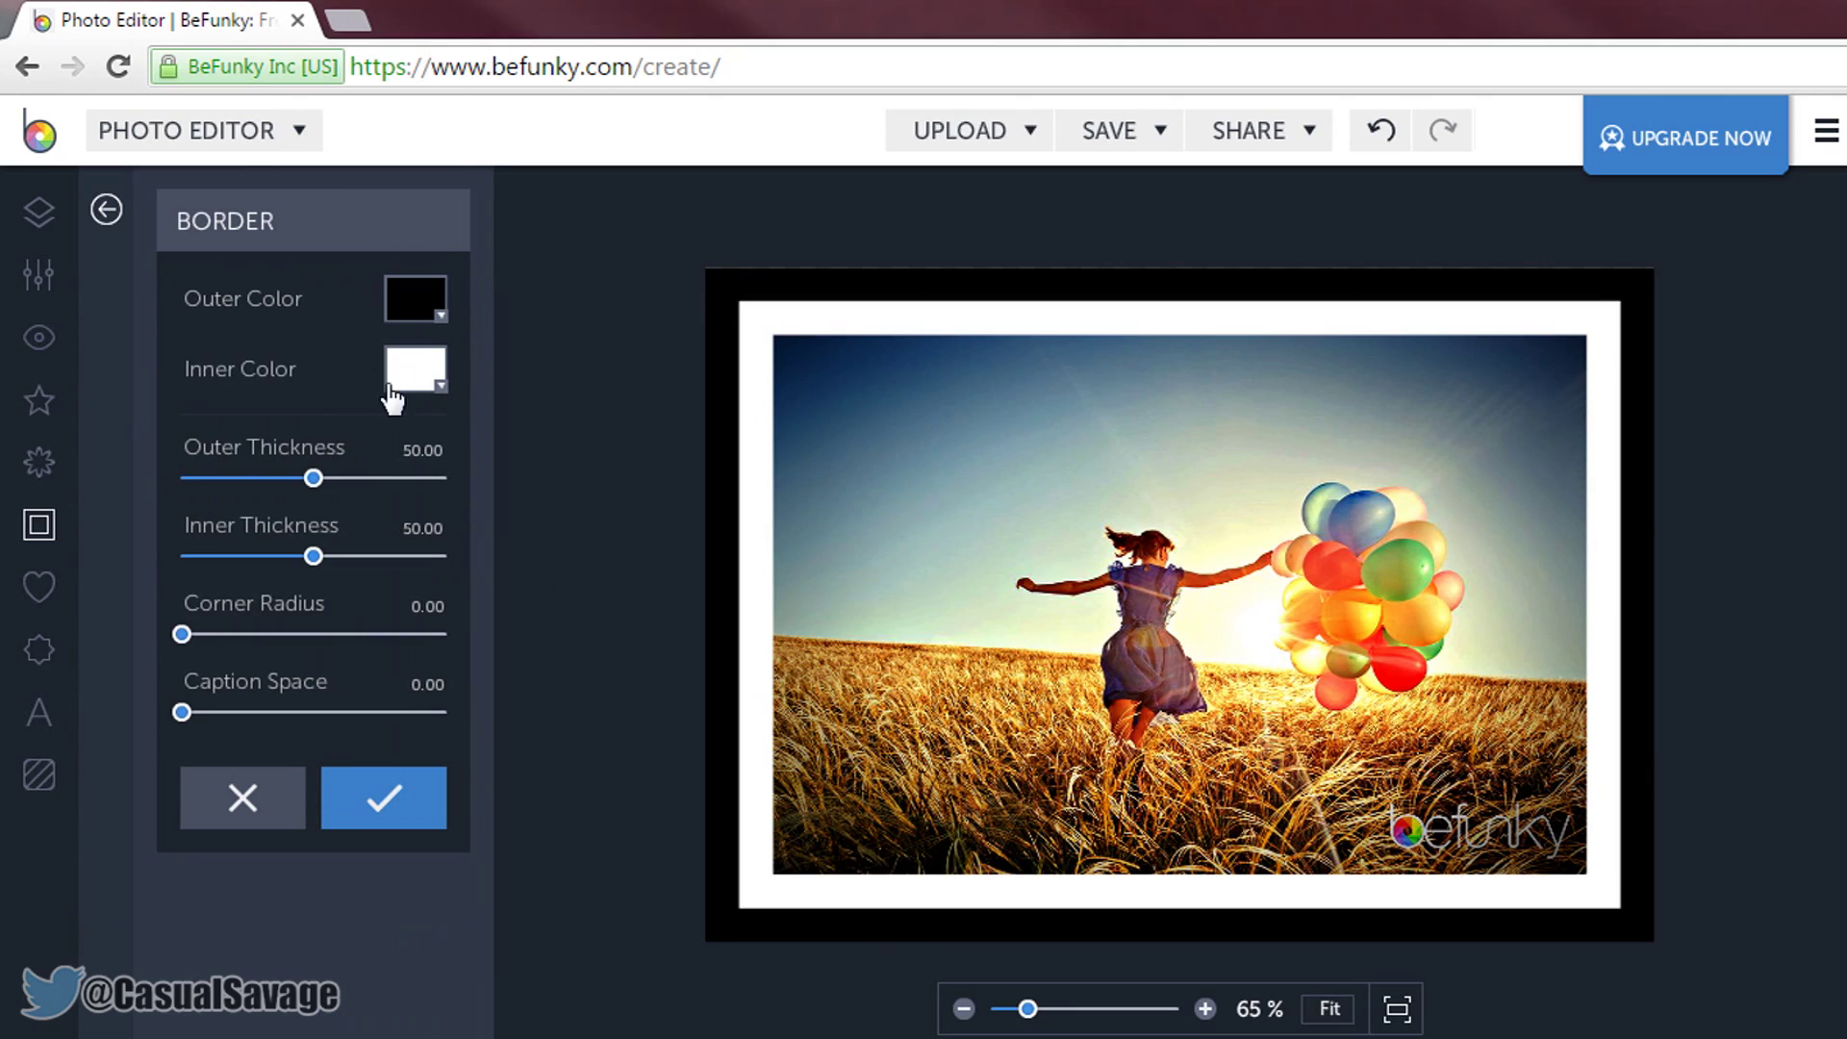
drag(312, 478, 243, 498)
drag(313, 557, 232, 574)
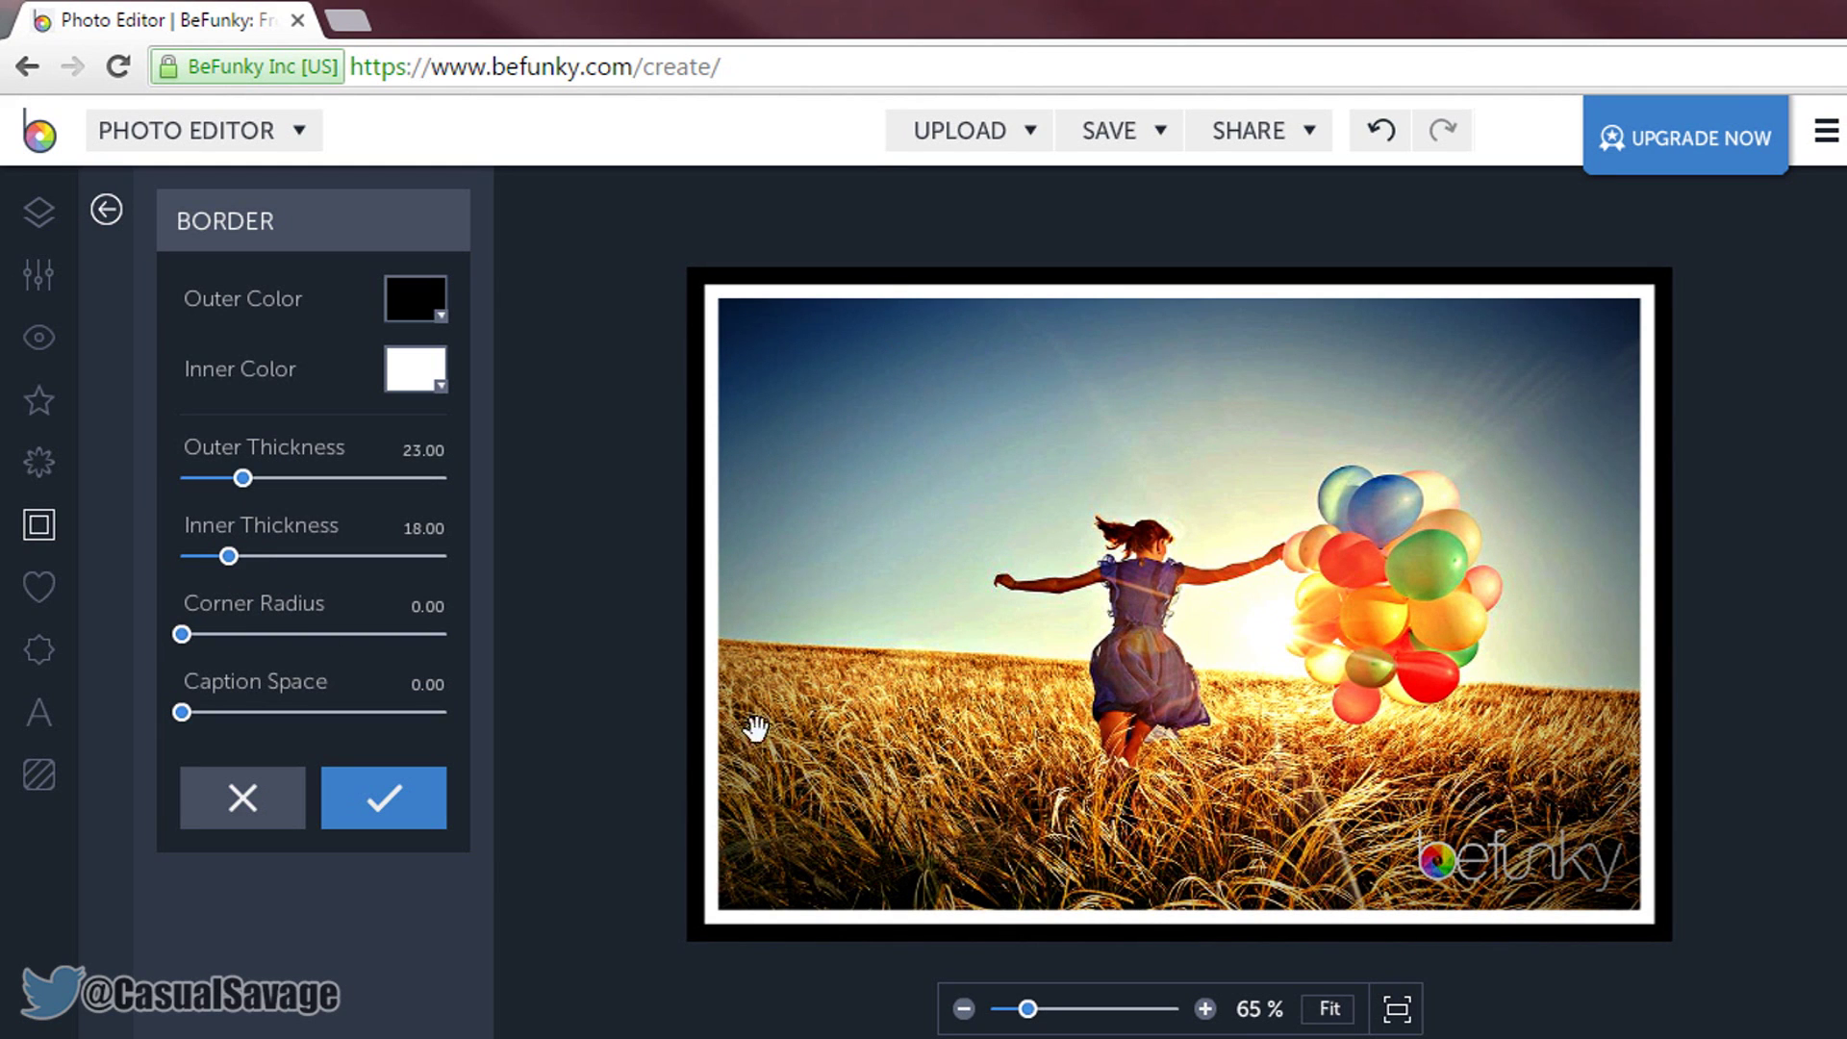
click(400, 825)
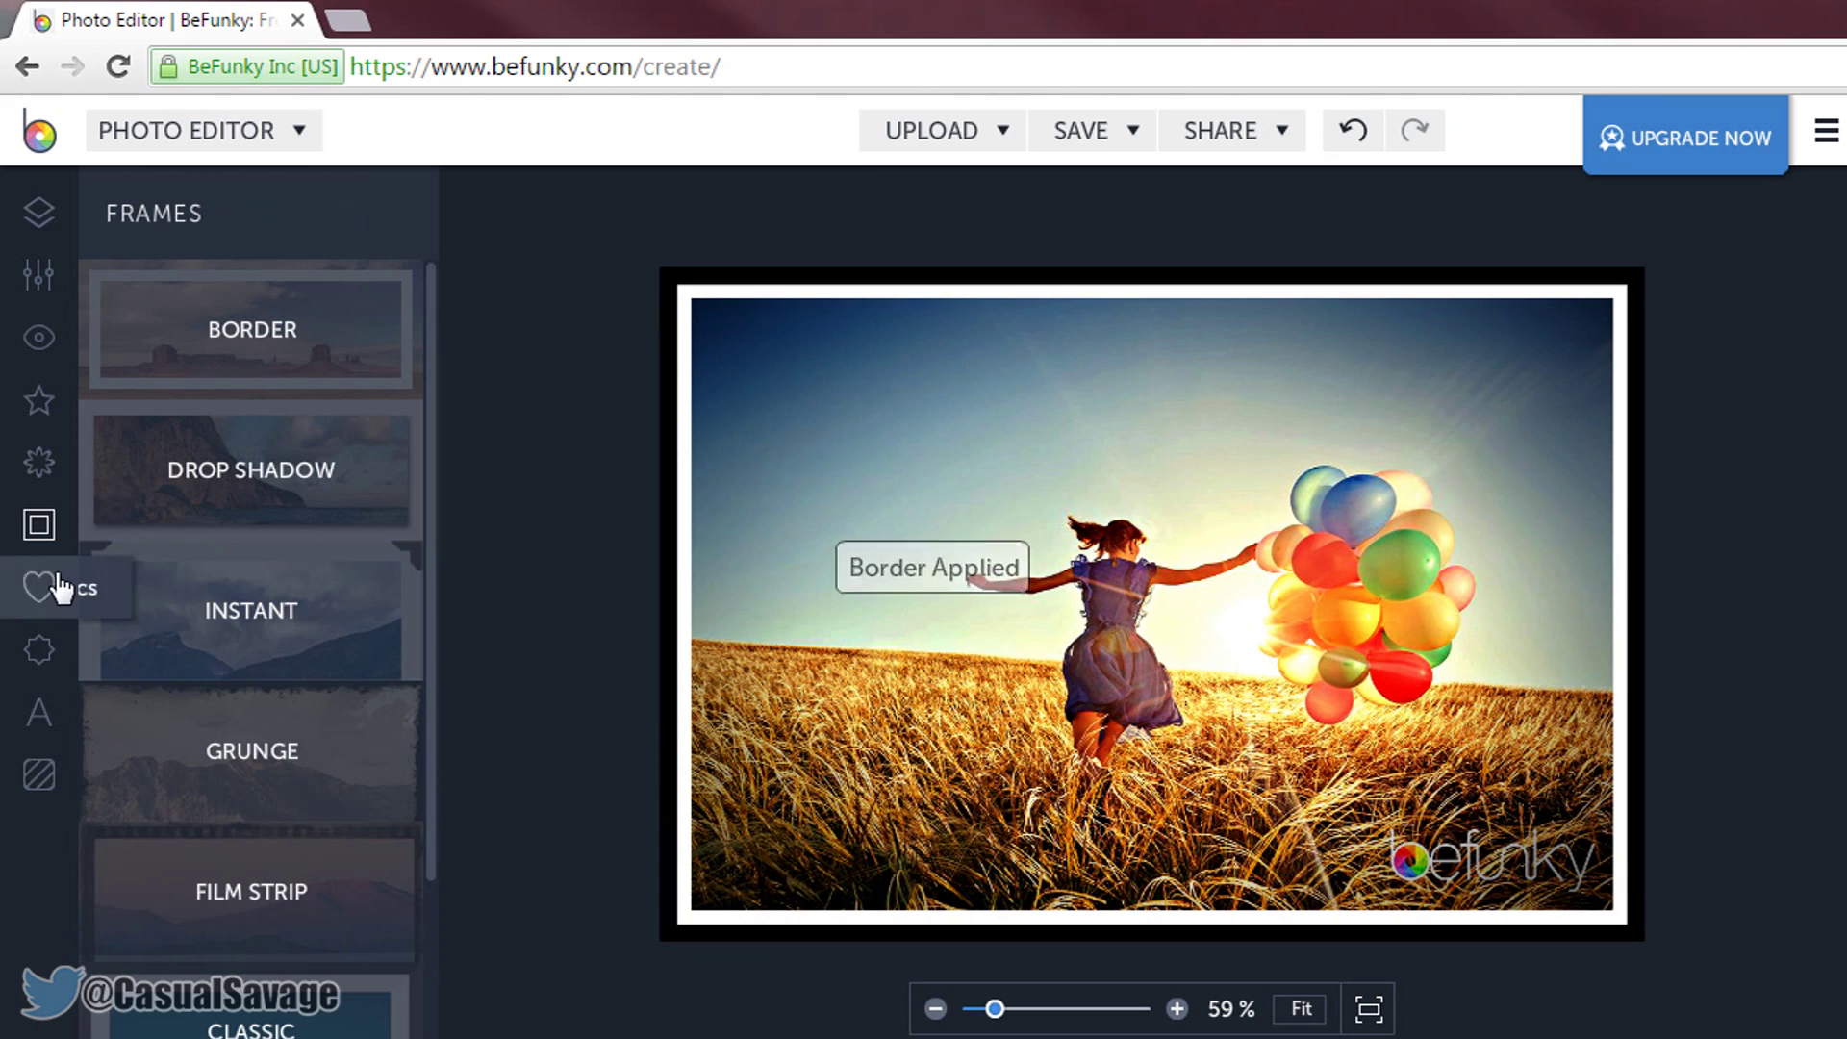
click(38, 589)
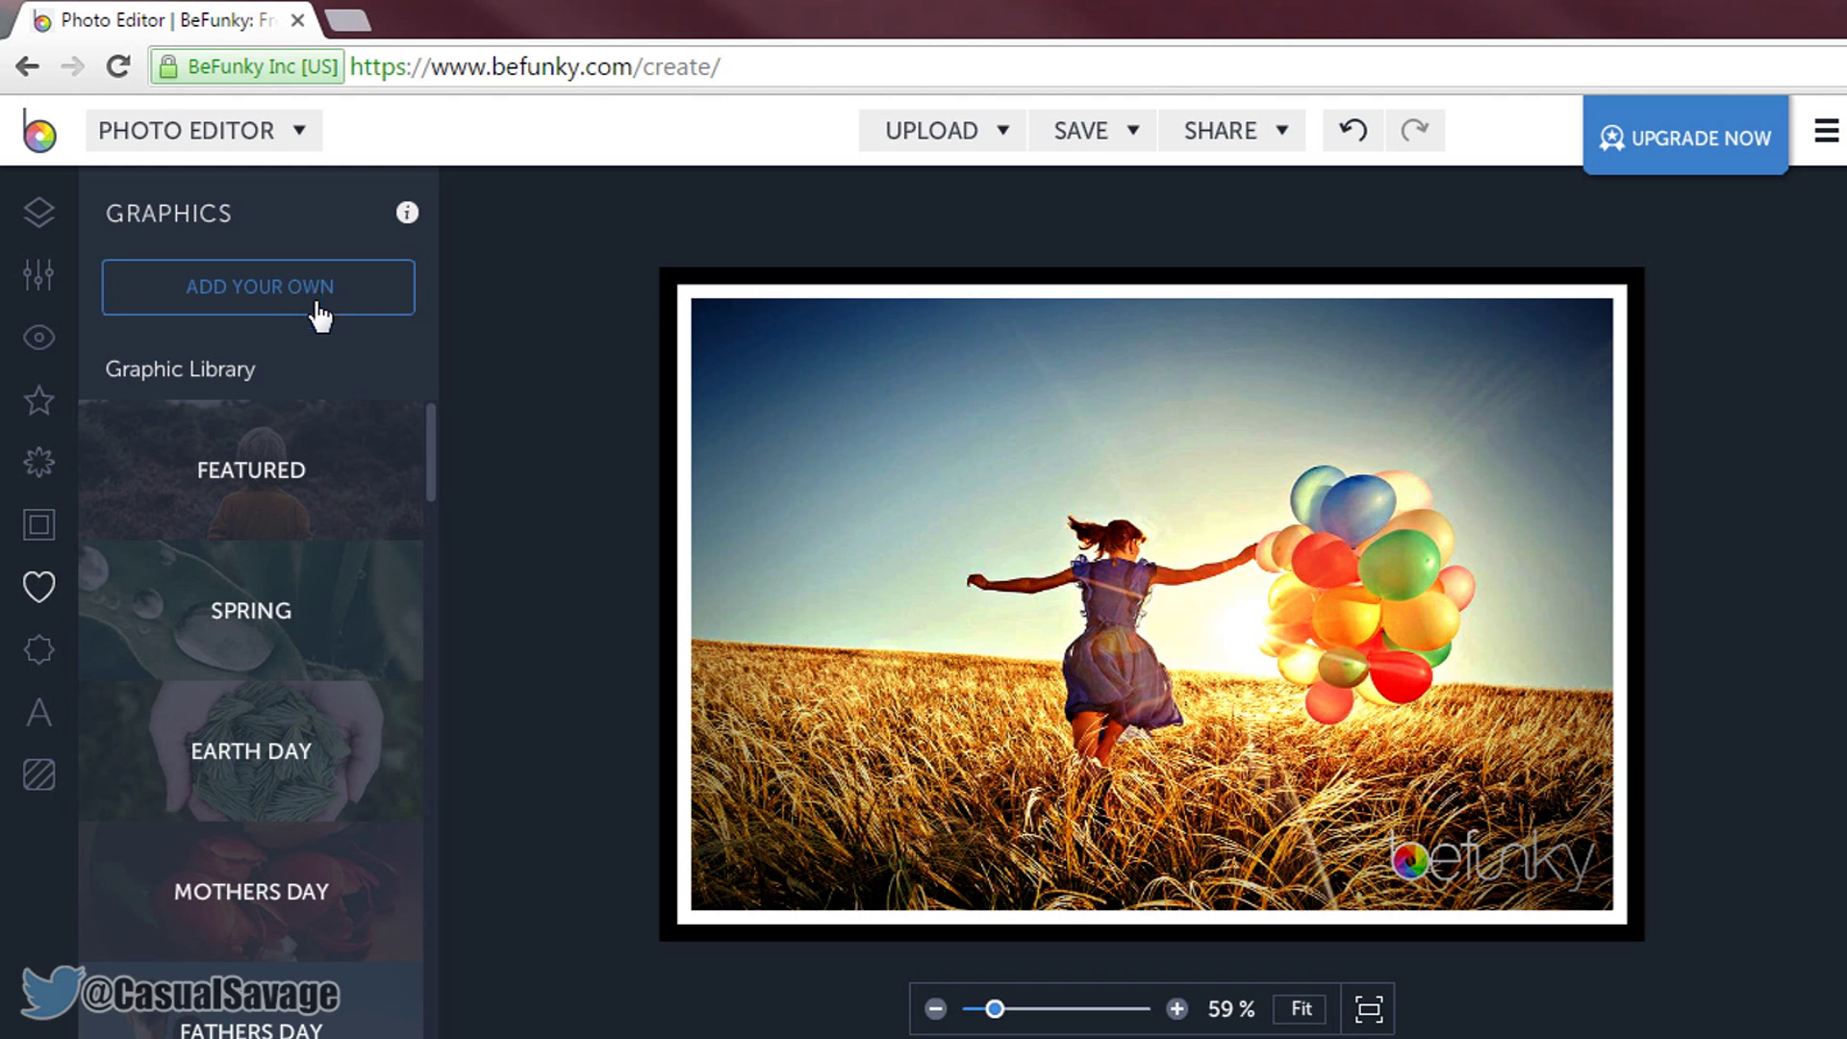
Place the Featured YES! graphic, shrink it, and move it to the top-left corner
scroll(256, 597, down, 5)
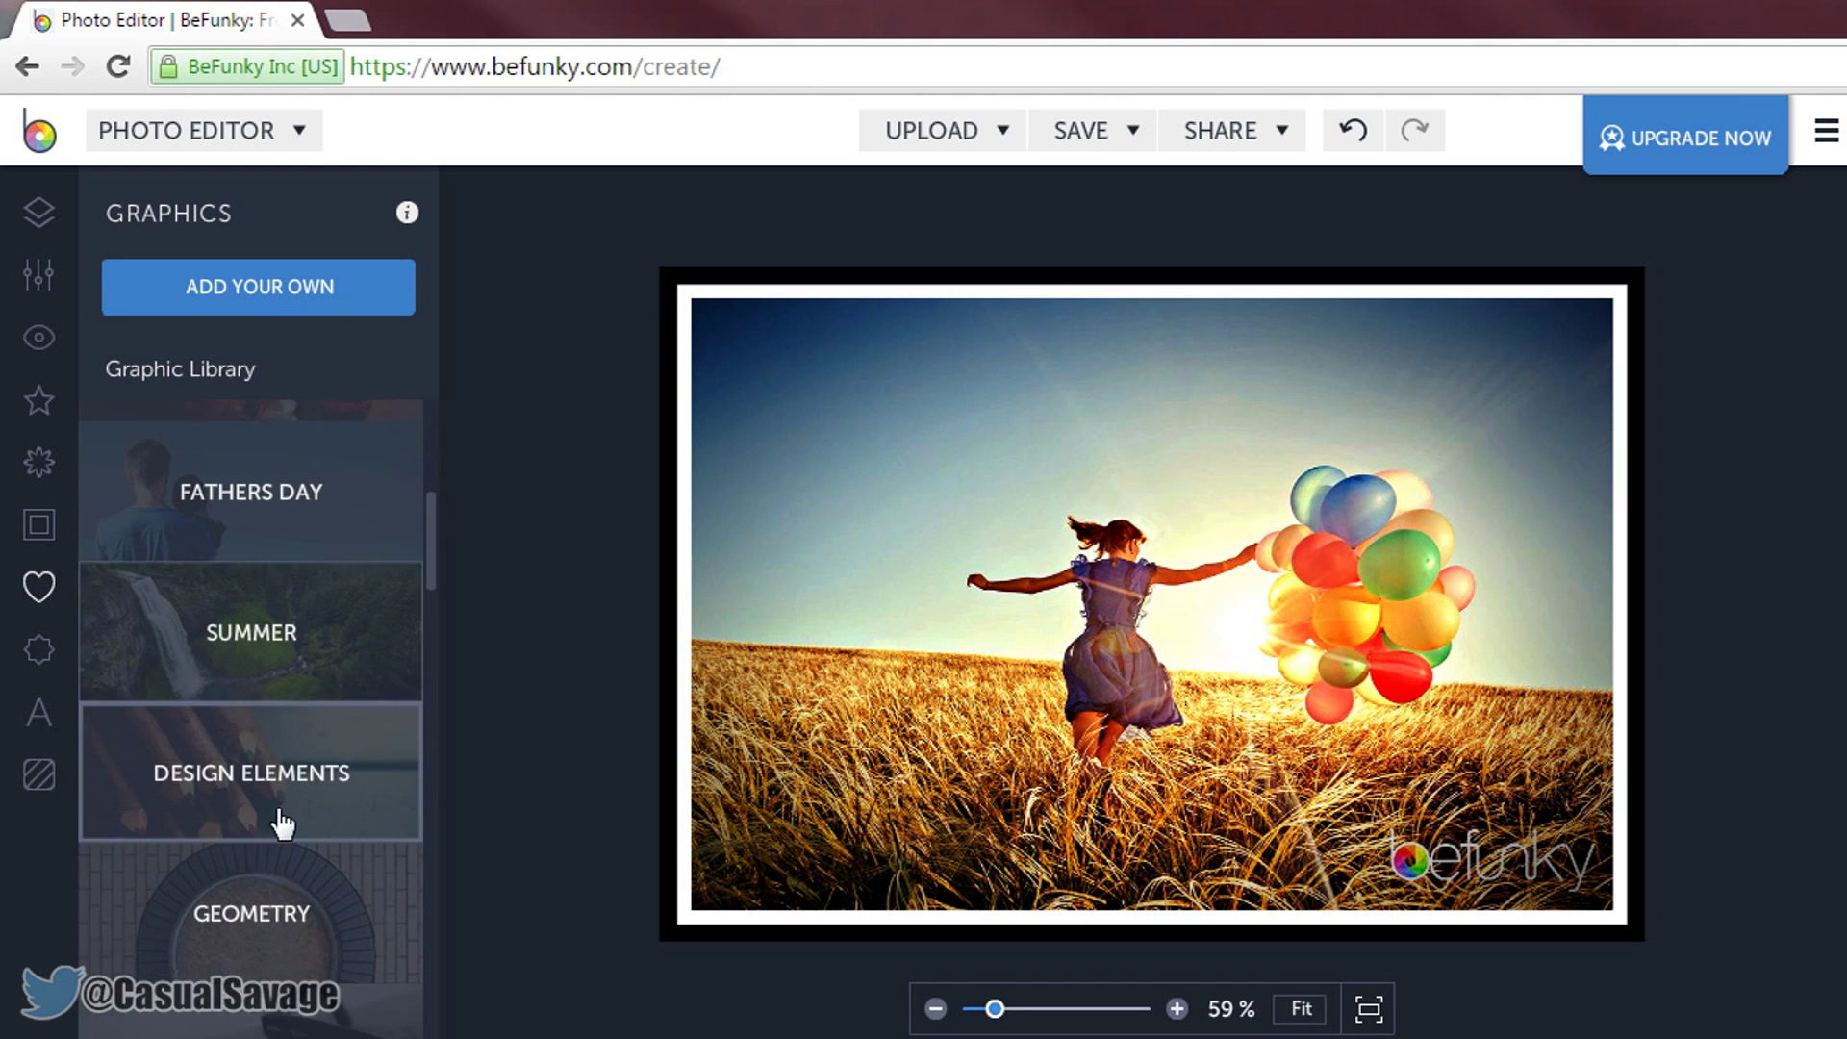
scroll(281, 825, down, 2)
scroll(280, 825, up, 6)
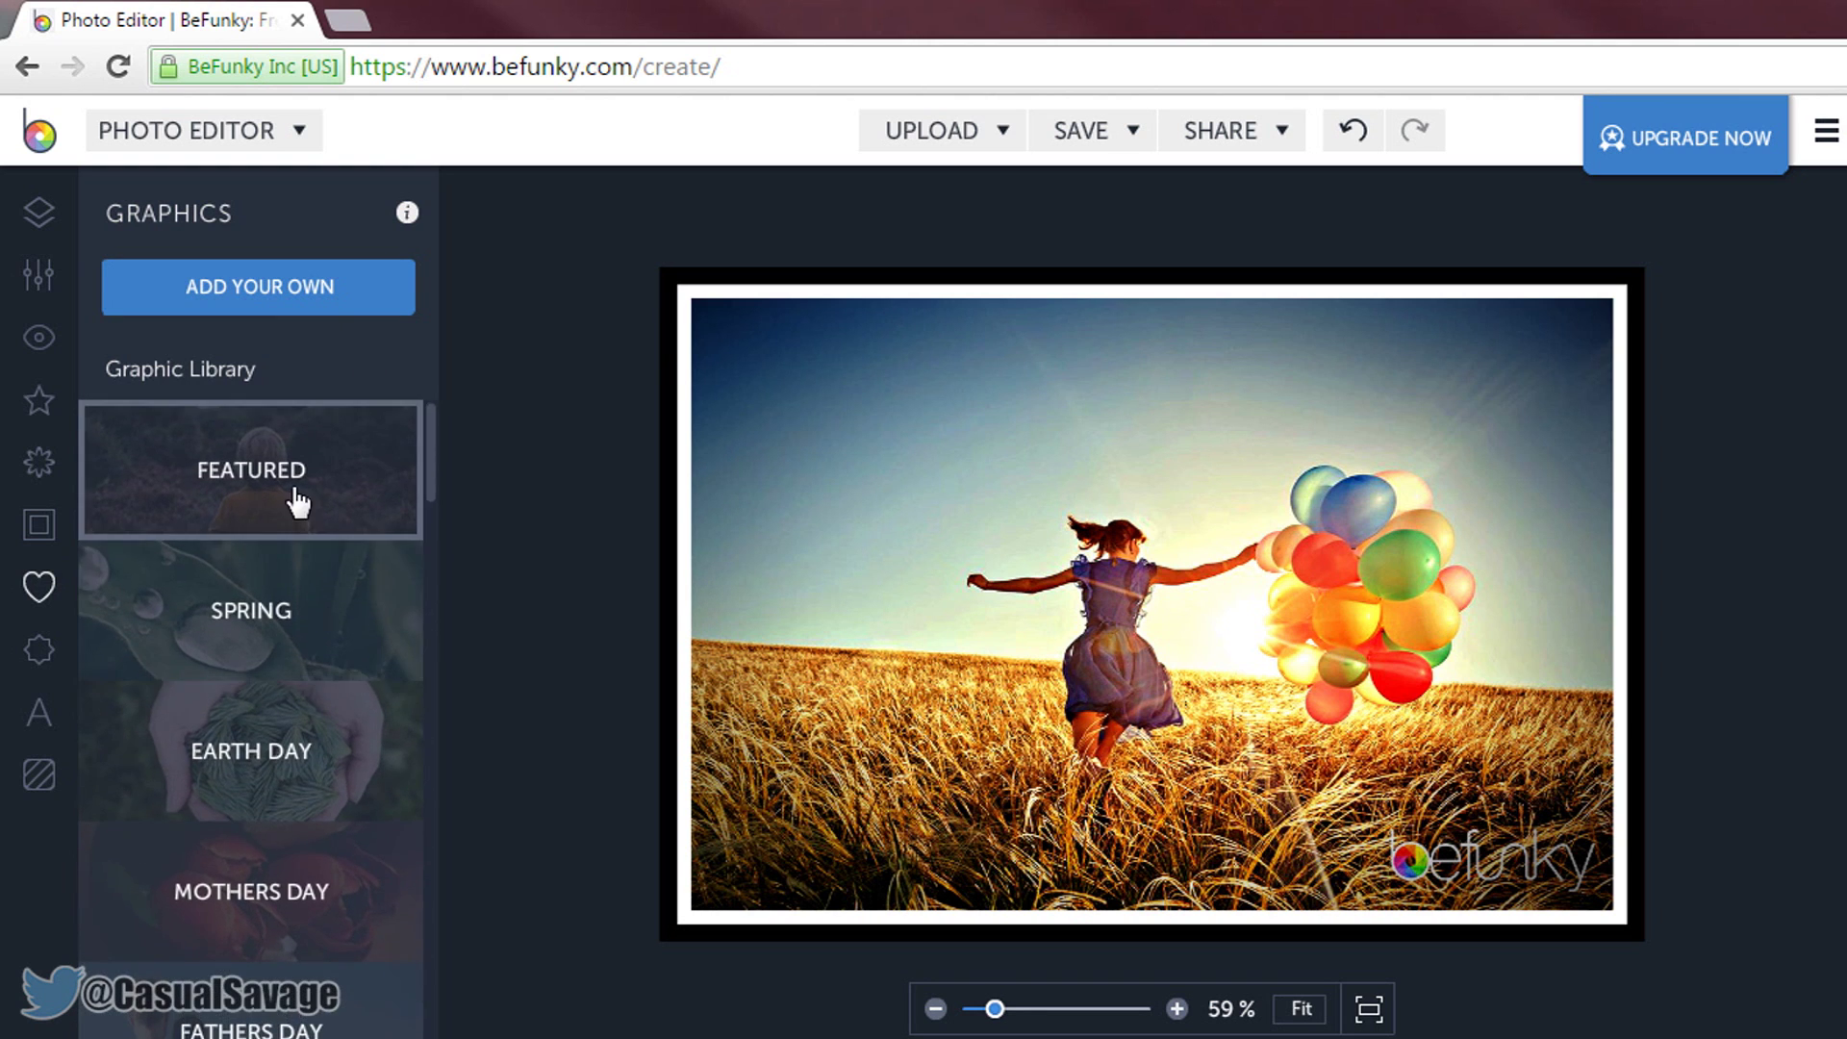
click(298, 500)
scroll(332, 663, down, 3)
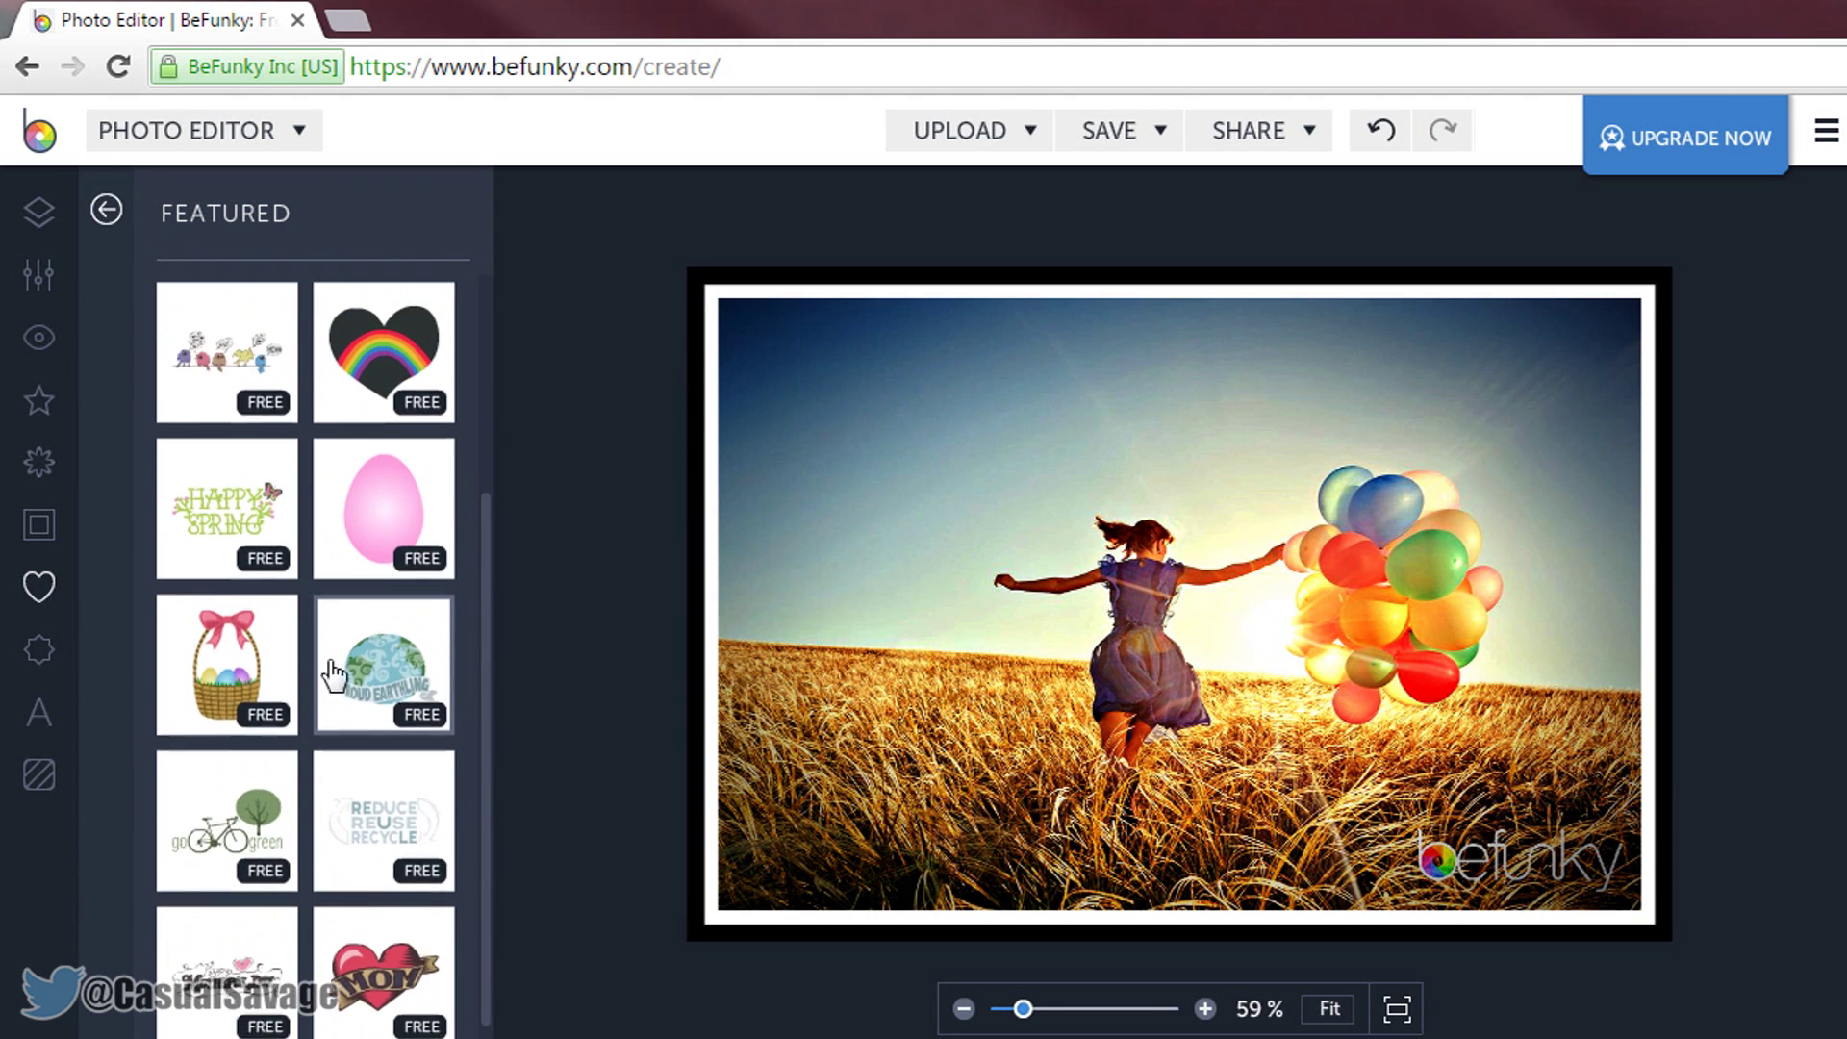
scroll(279, 808, up, 3)
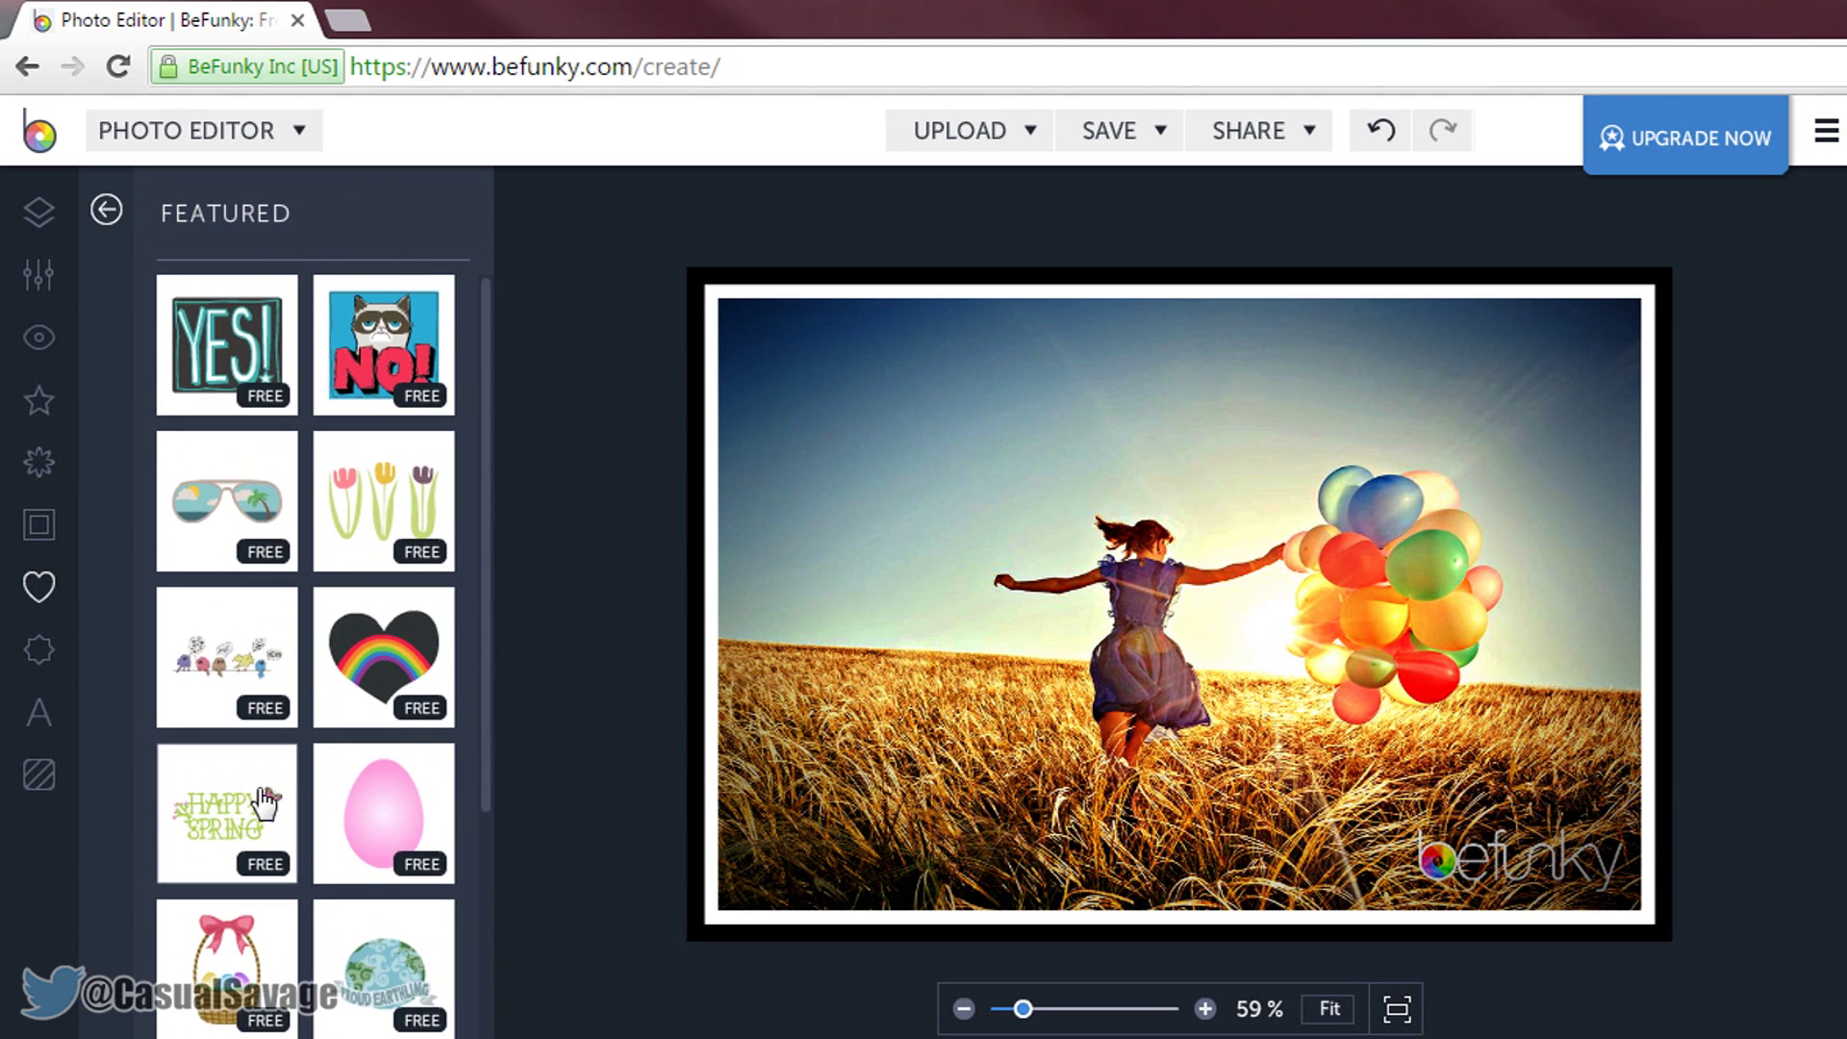
click(248, 344)
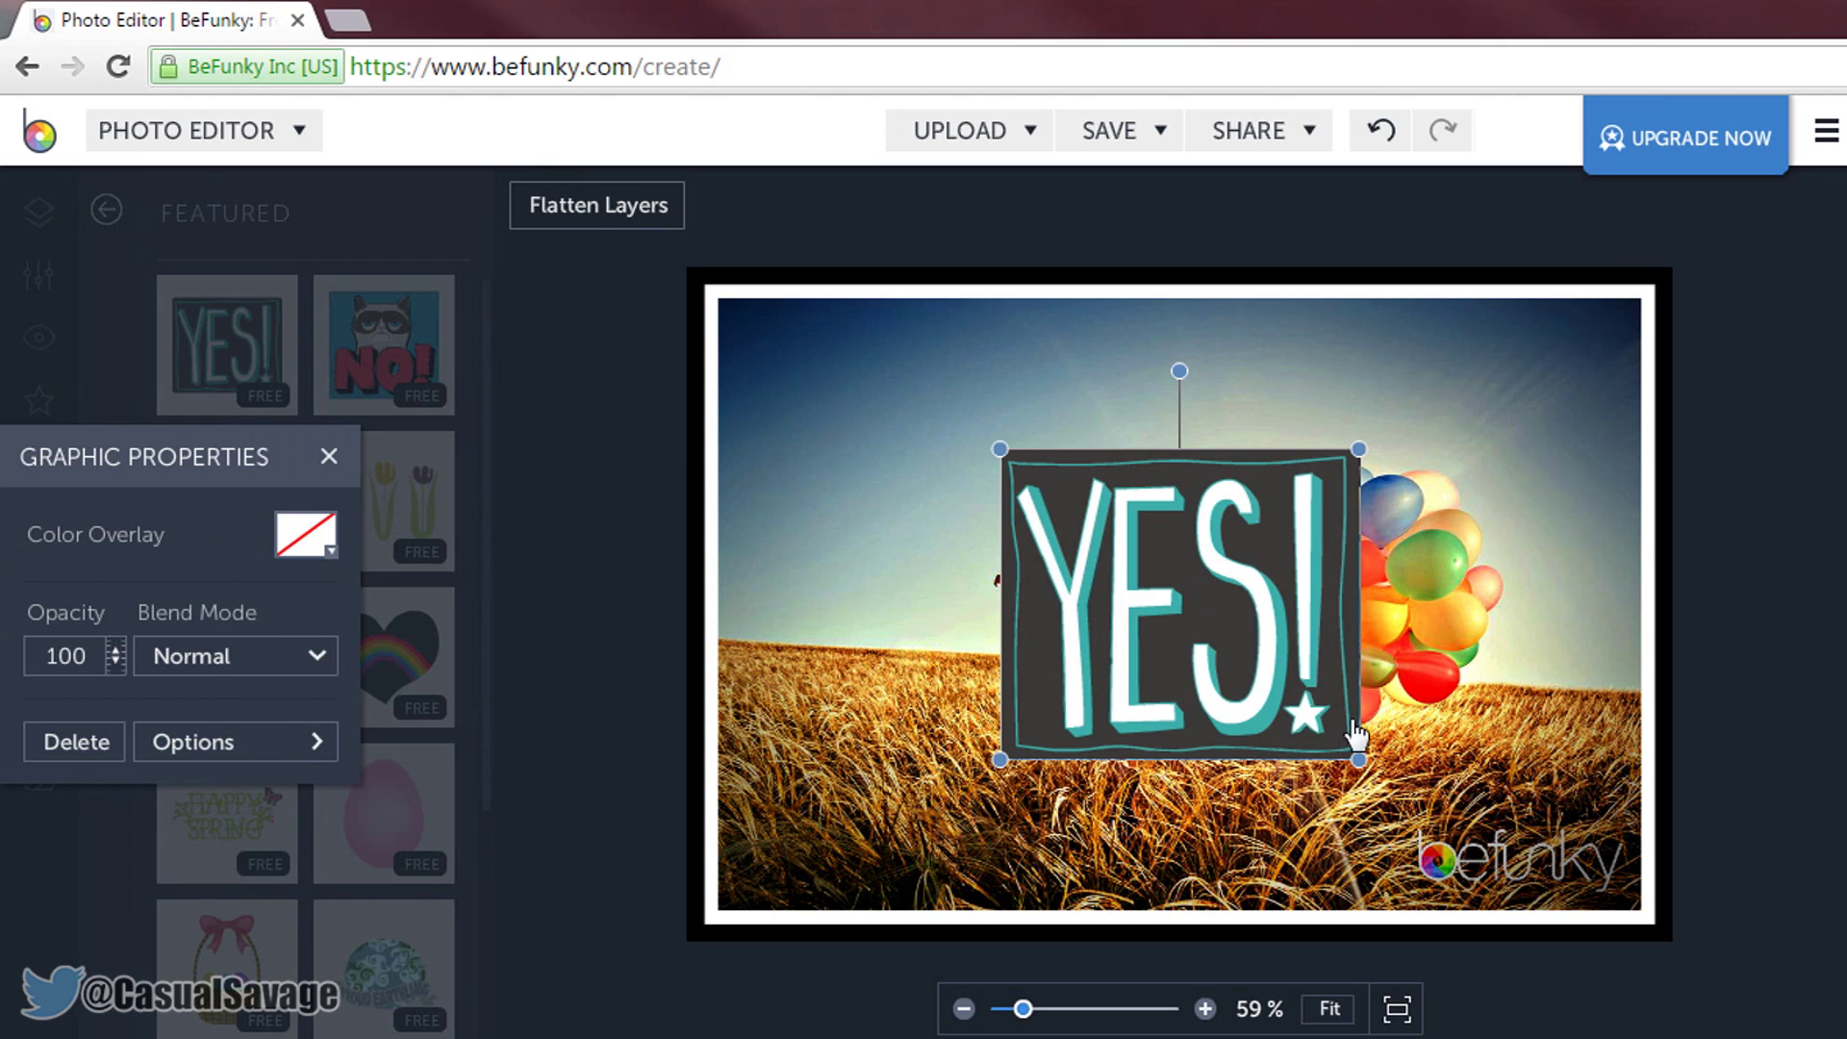
drag(1358, 760, 1145, 578)
drag(1000, 515, 785, 400)
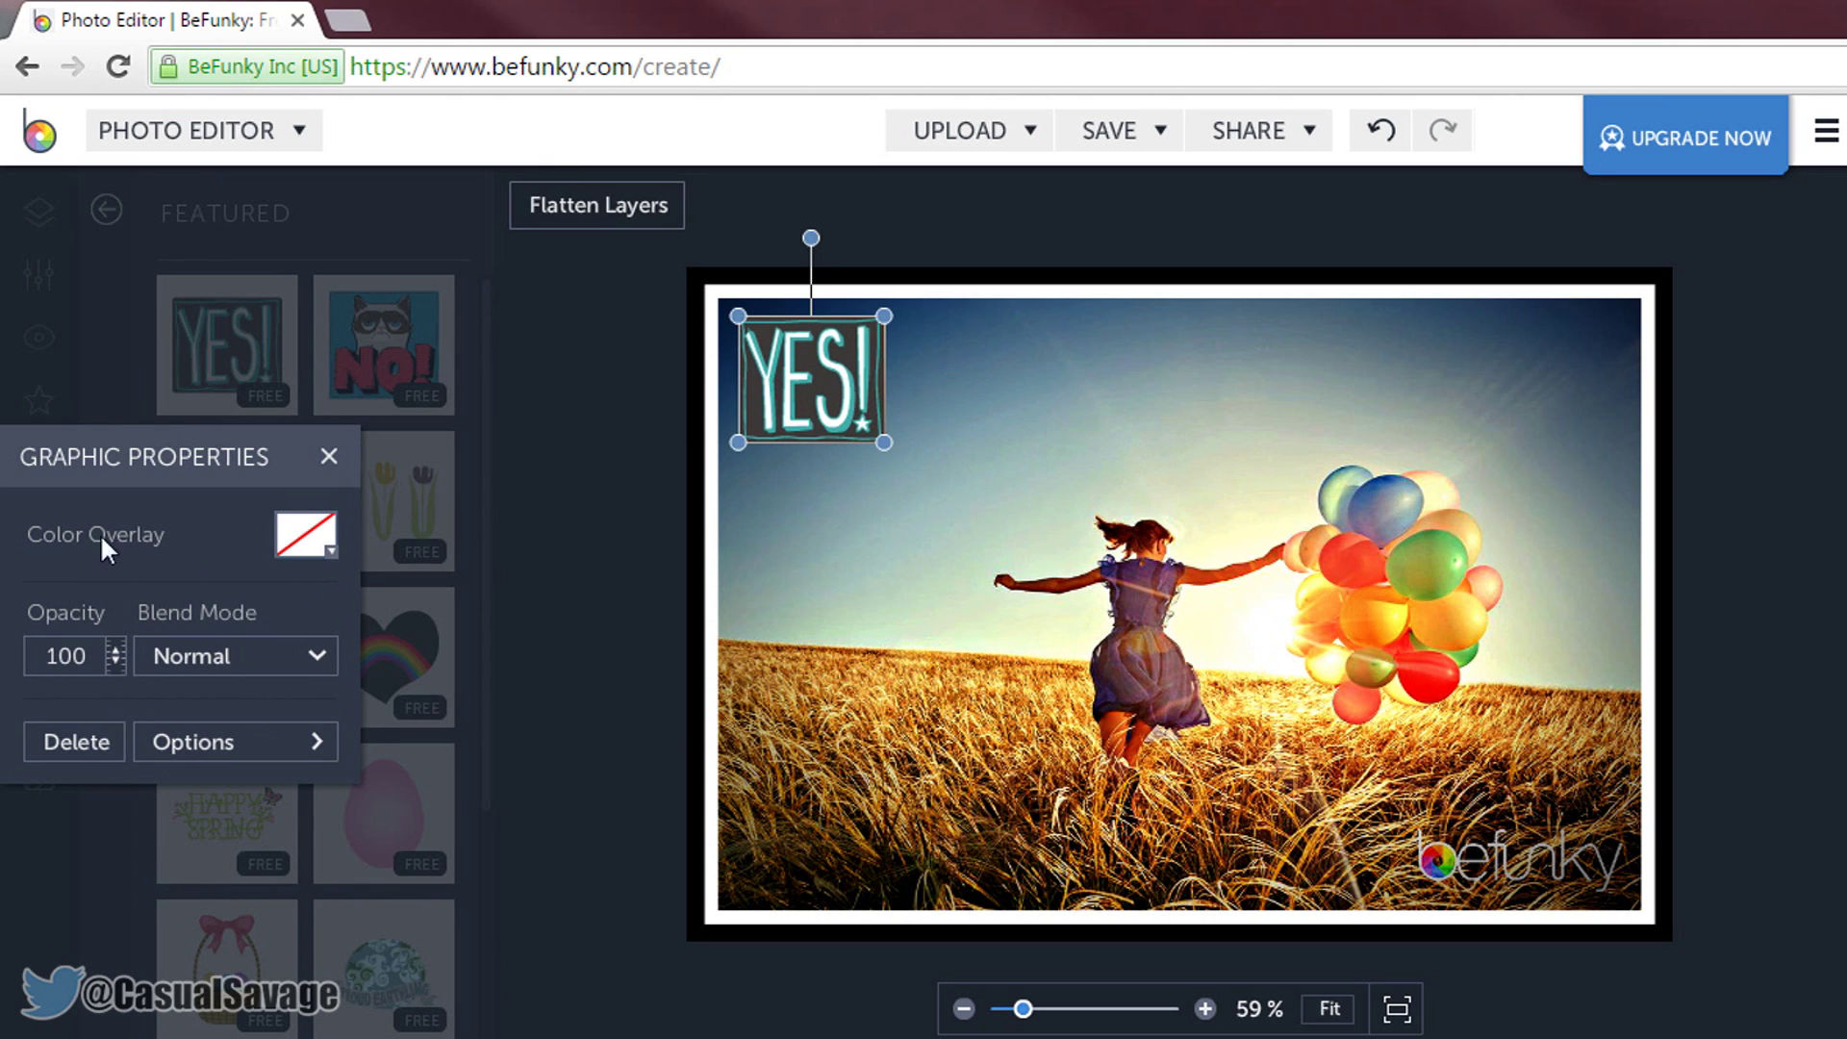
click(329, 456)
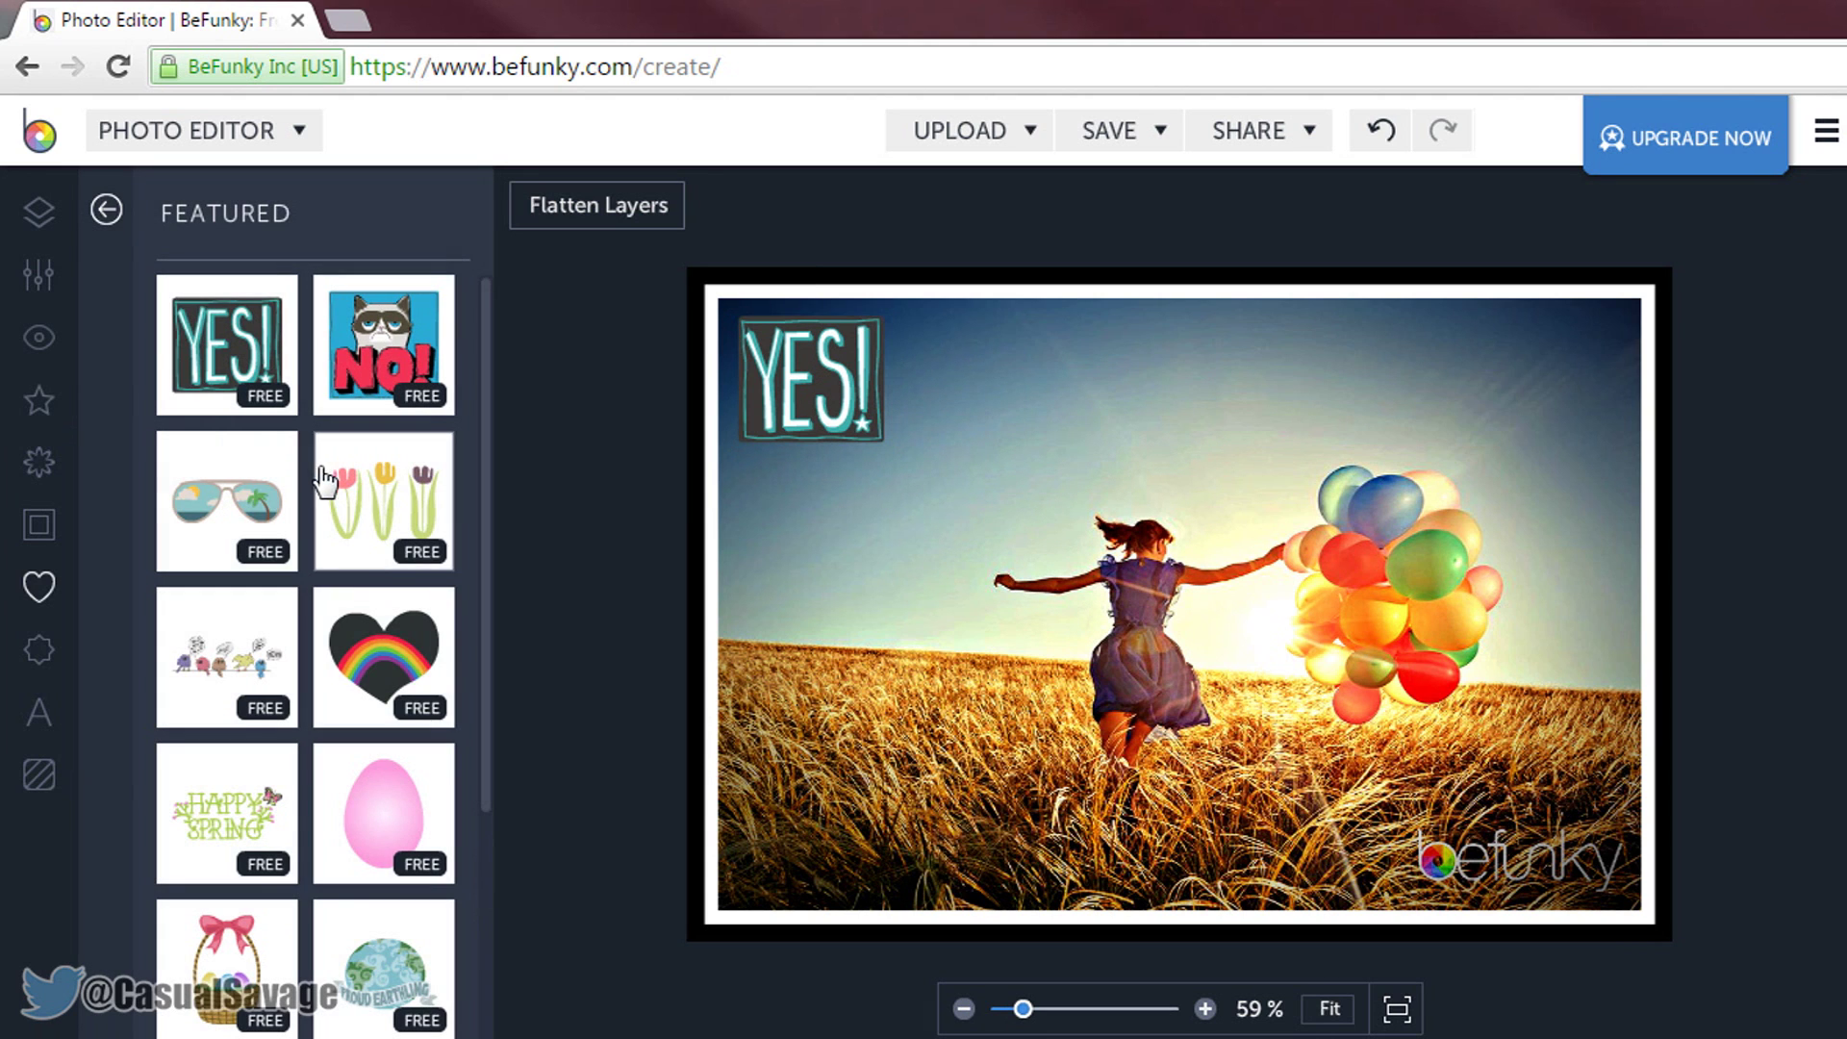
click(38, 649)
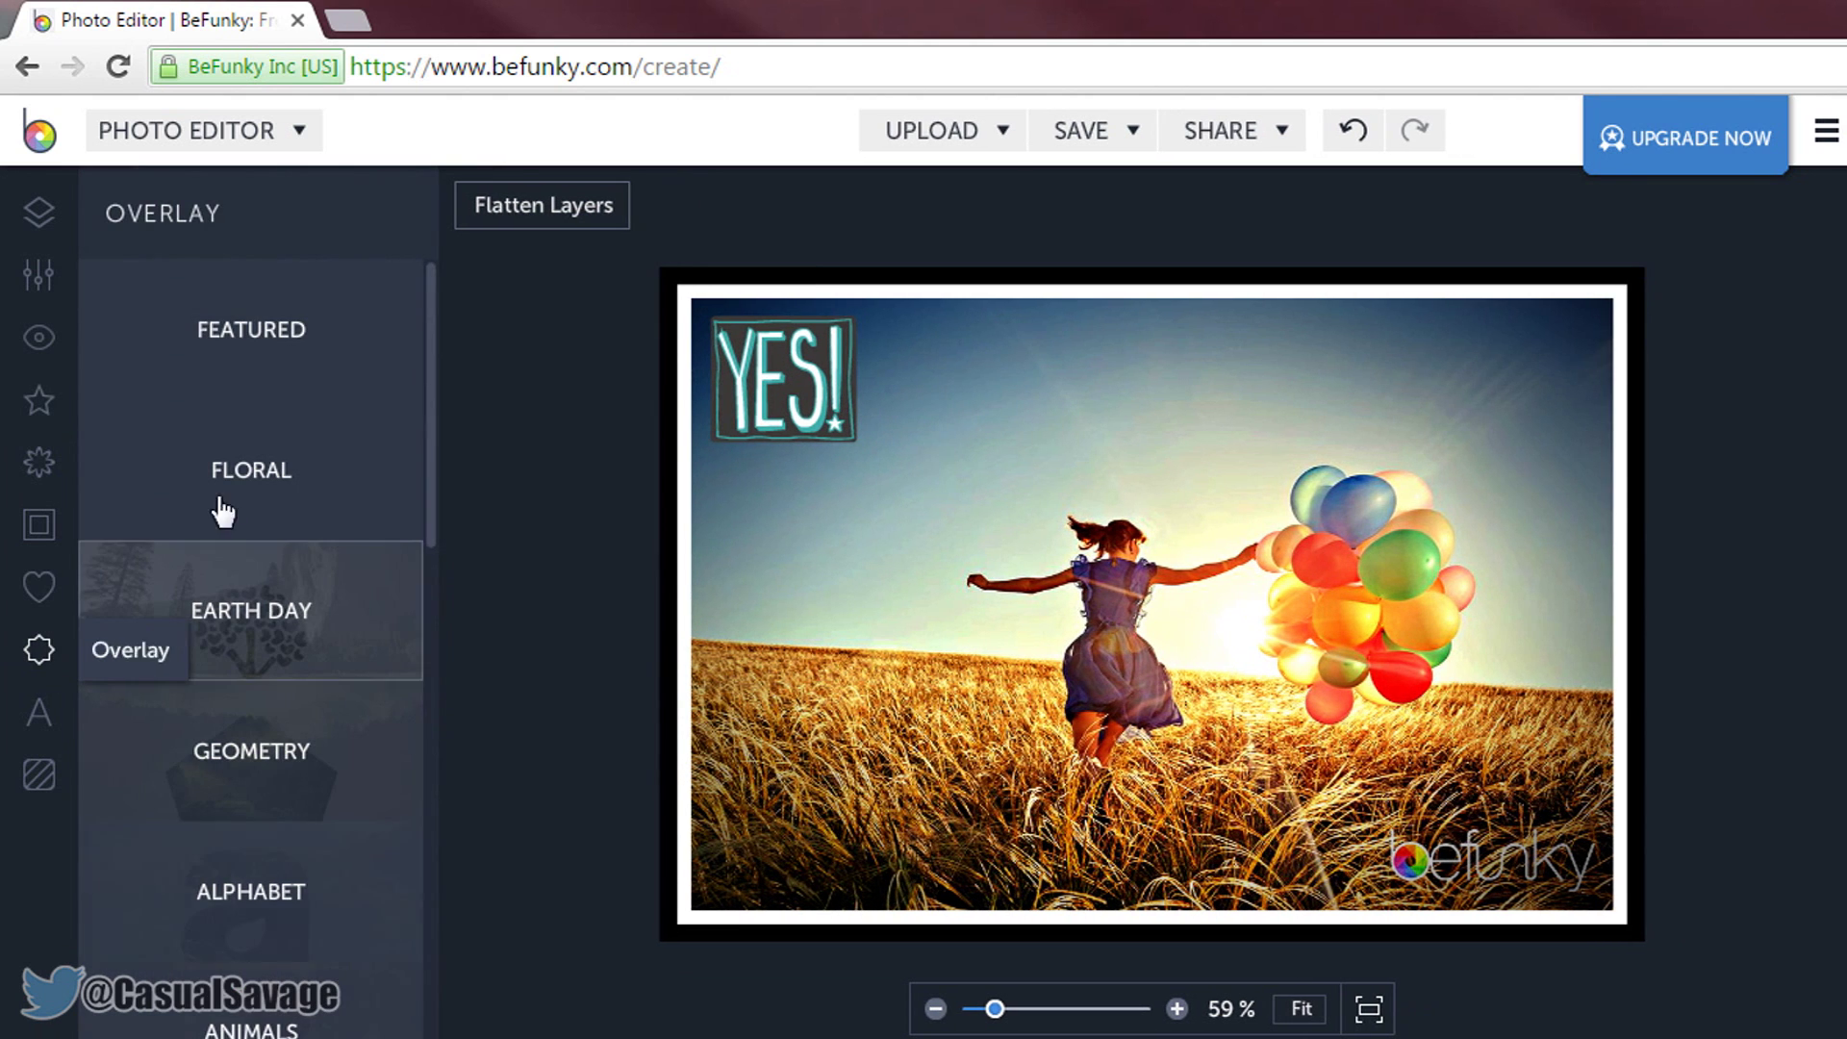
Preview the Featured 3 starburst overlay at lower opacity, then discard it
click(314, 329)
scroll(366, 695, down, 5)
scroll(346, 673, up, 3)
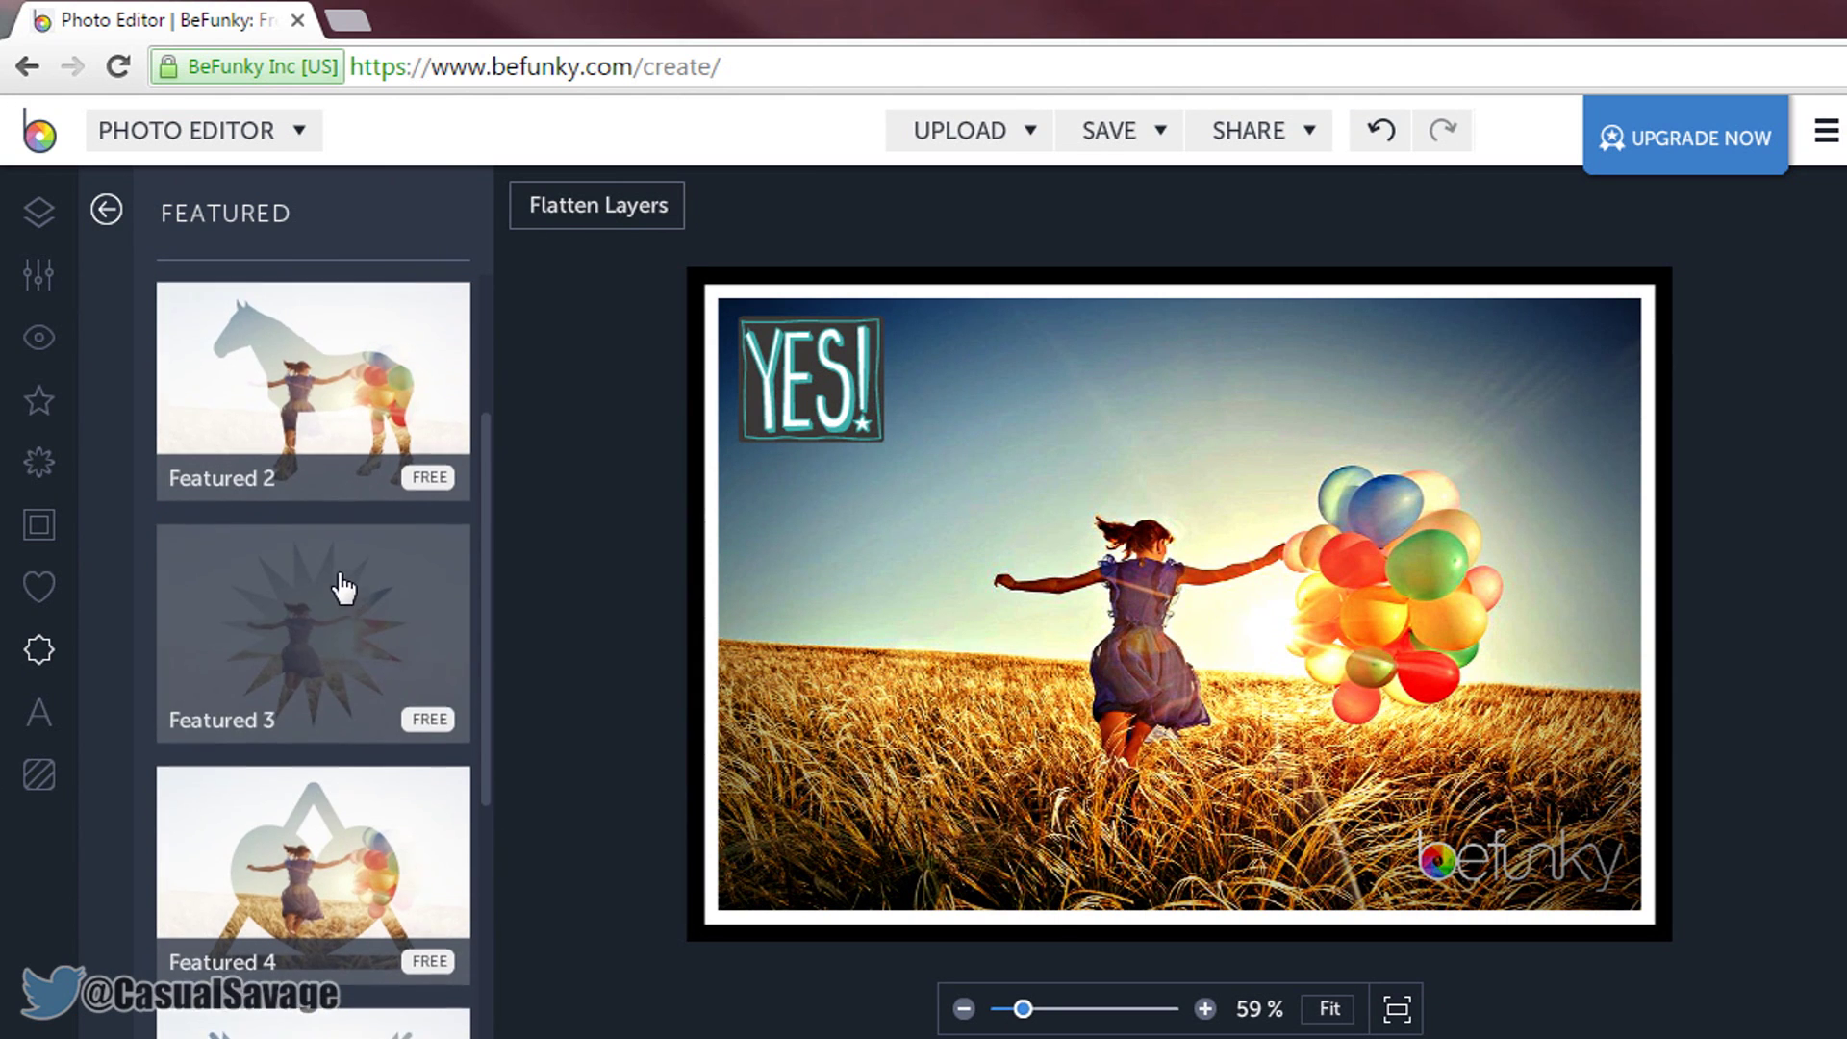
click(343, 585)
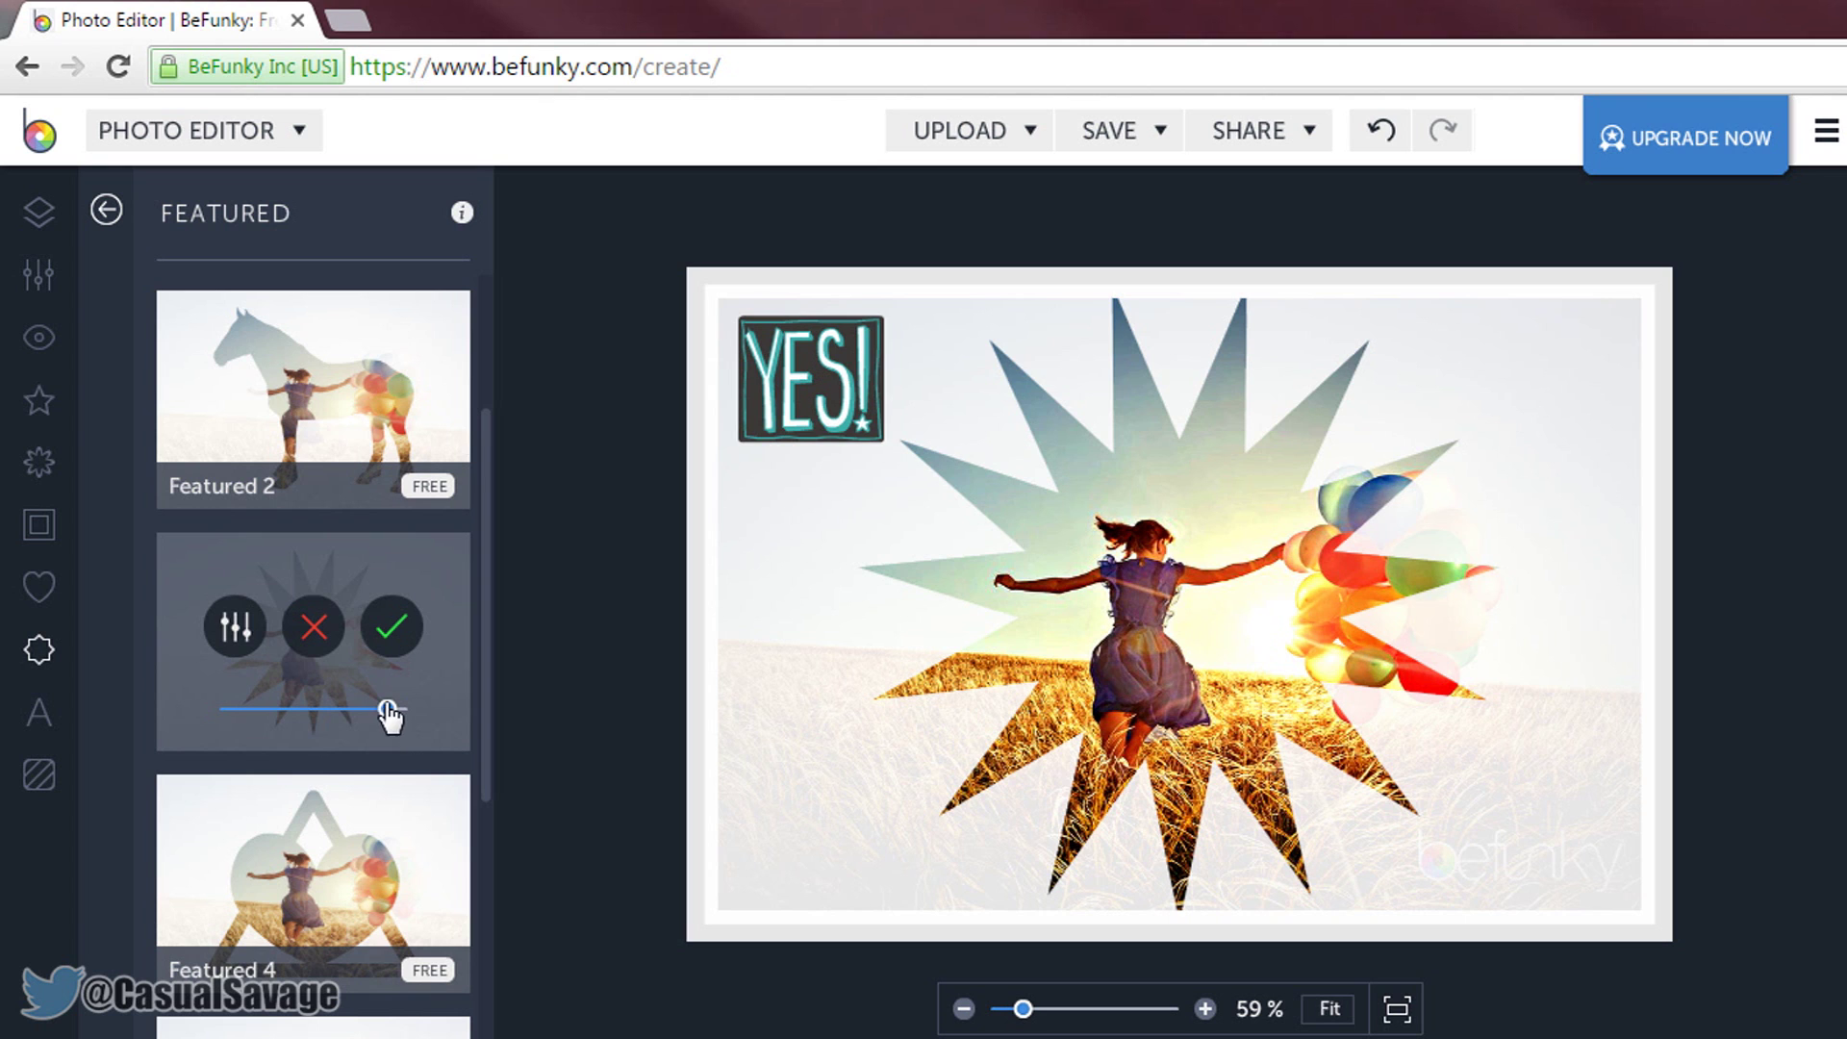
drag(385, 709, 289, 712)
click(313, 627)
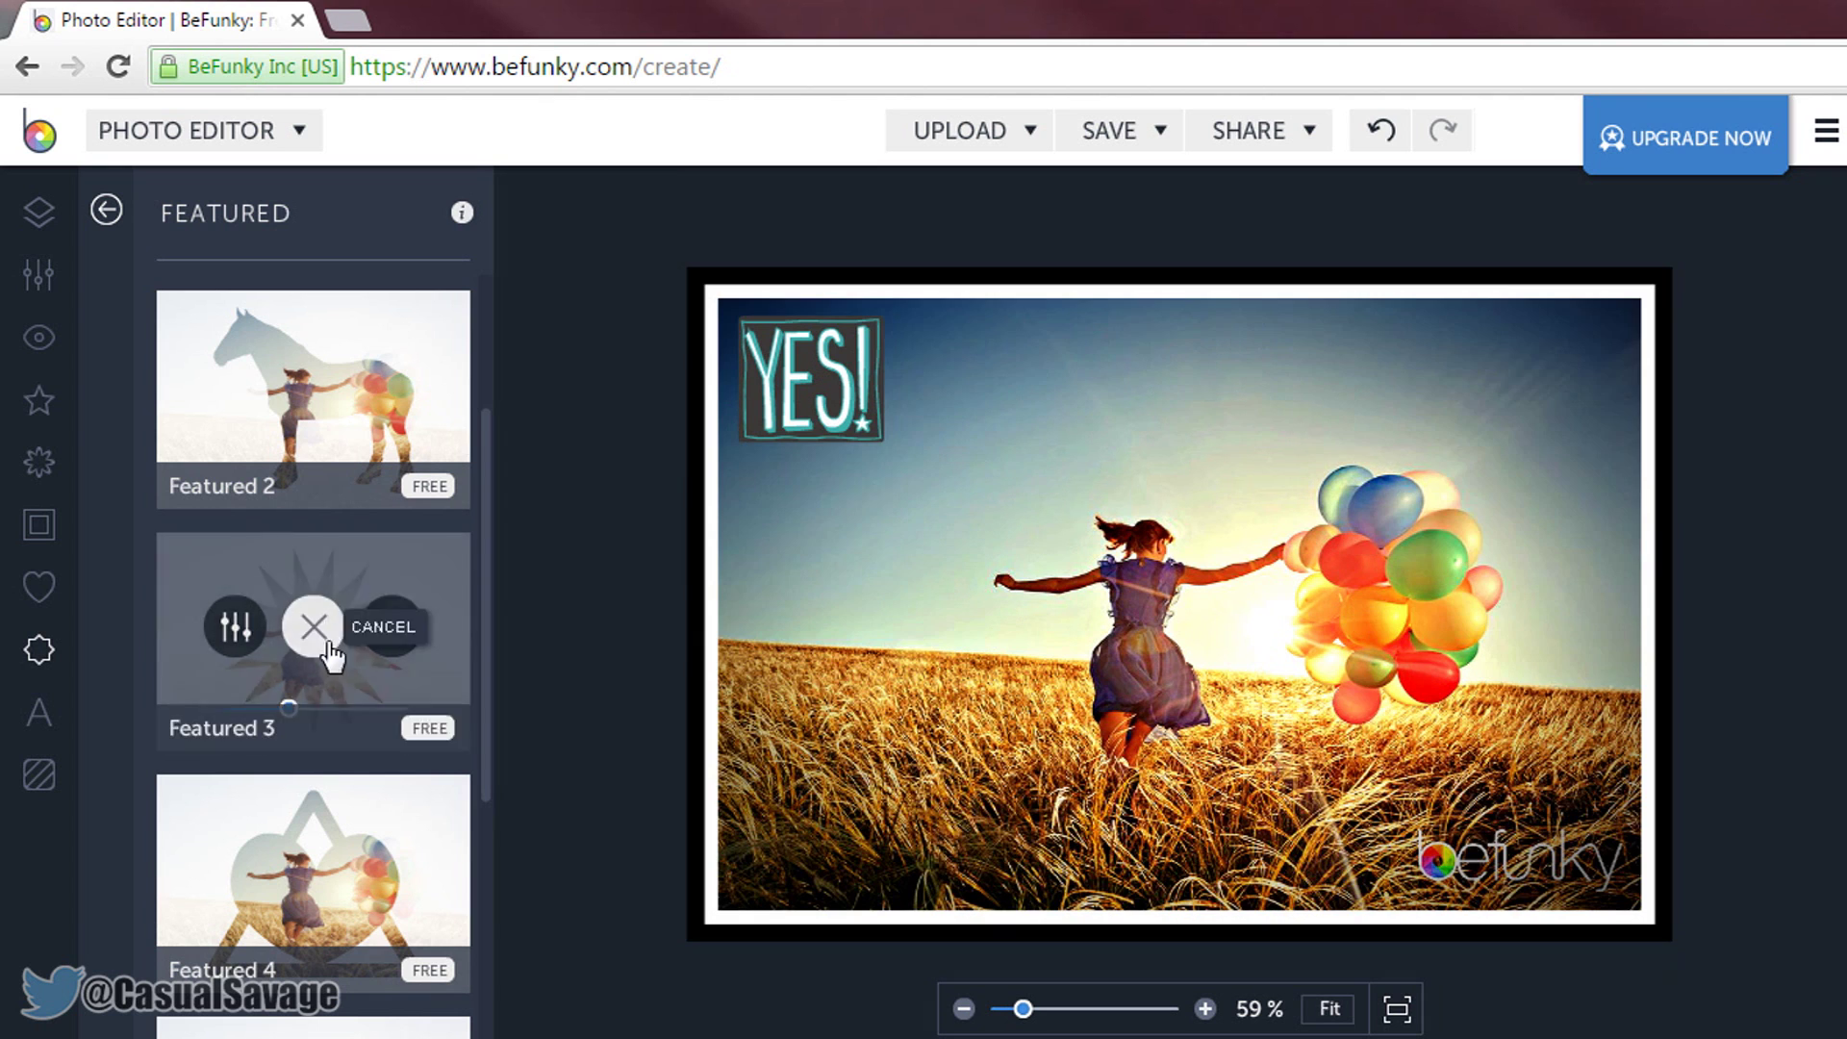
scroll(366, 732, down, 3)
scroll(385, 702, down, 2)
scroll(327, 577, up, 5)
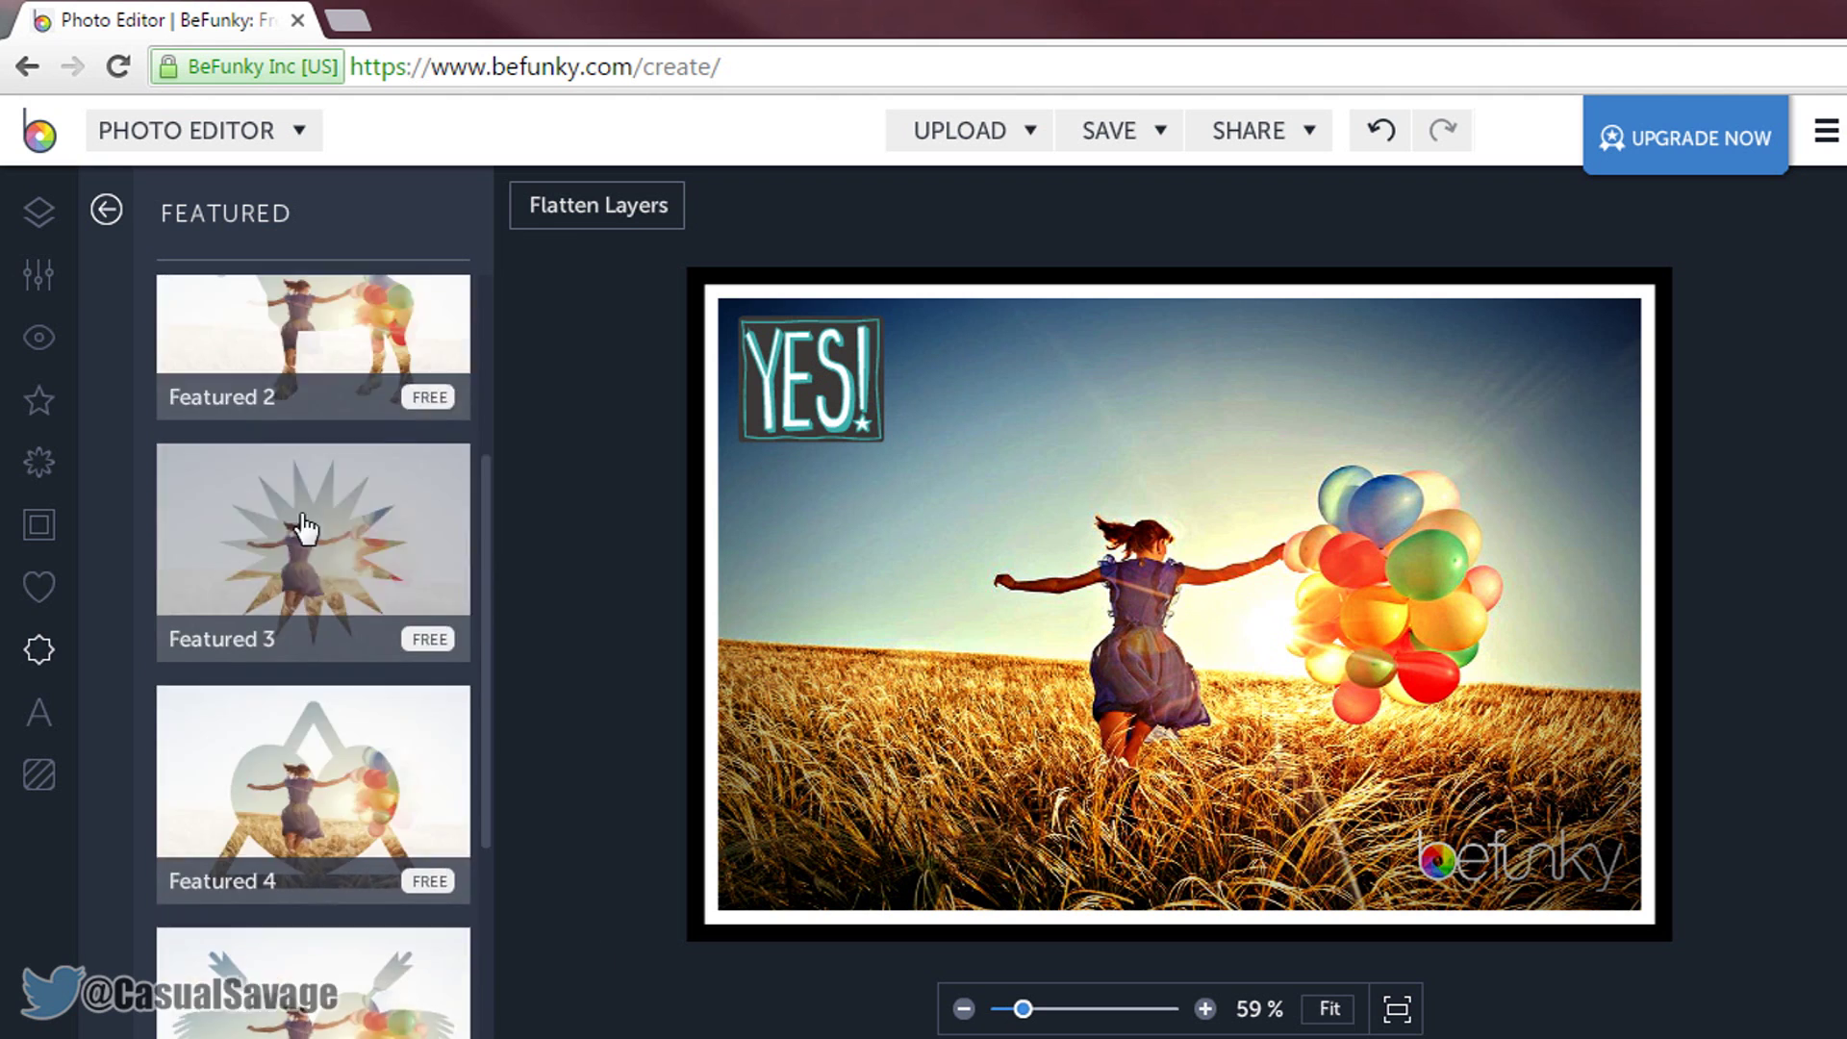
click(110, 214)
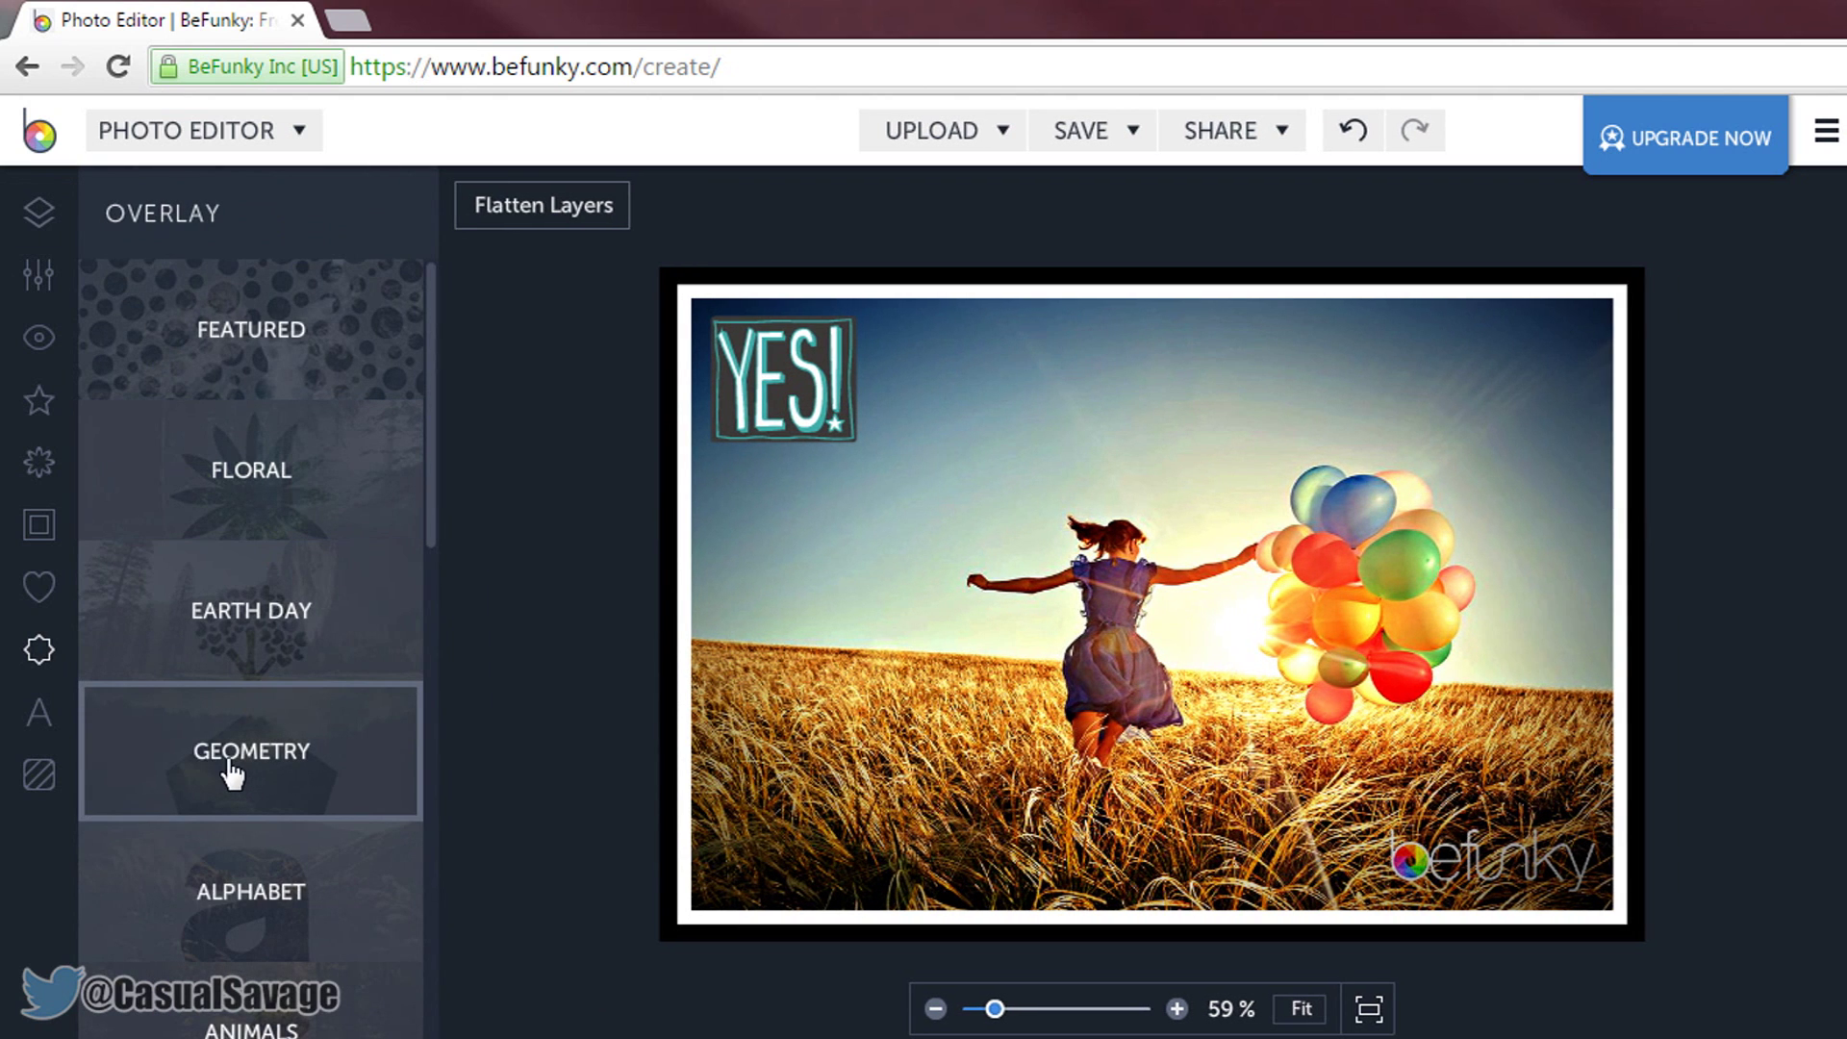
click(40, 726)
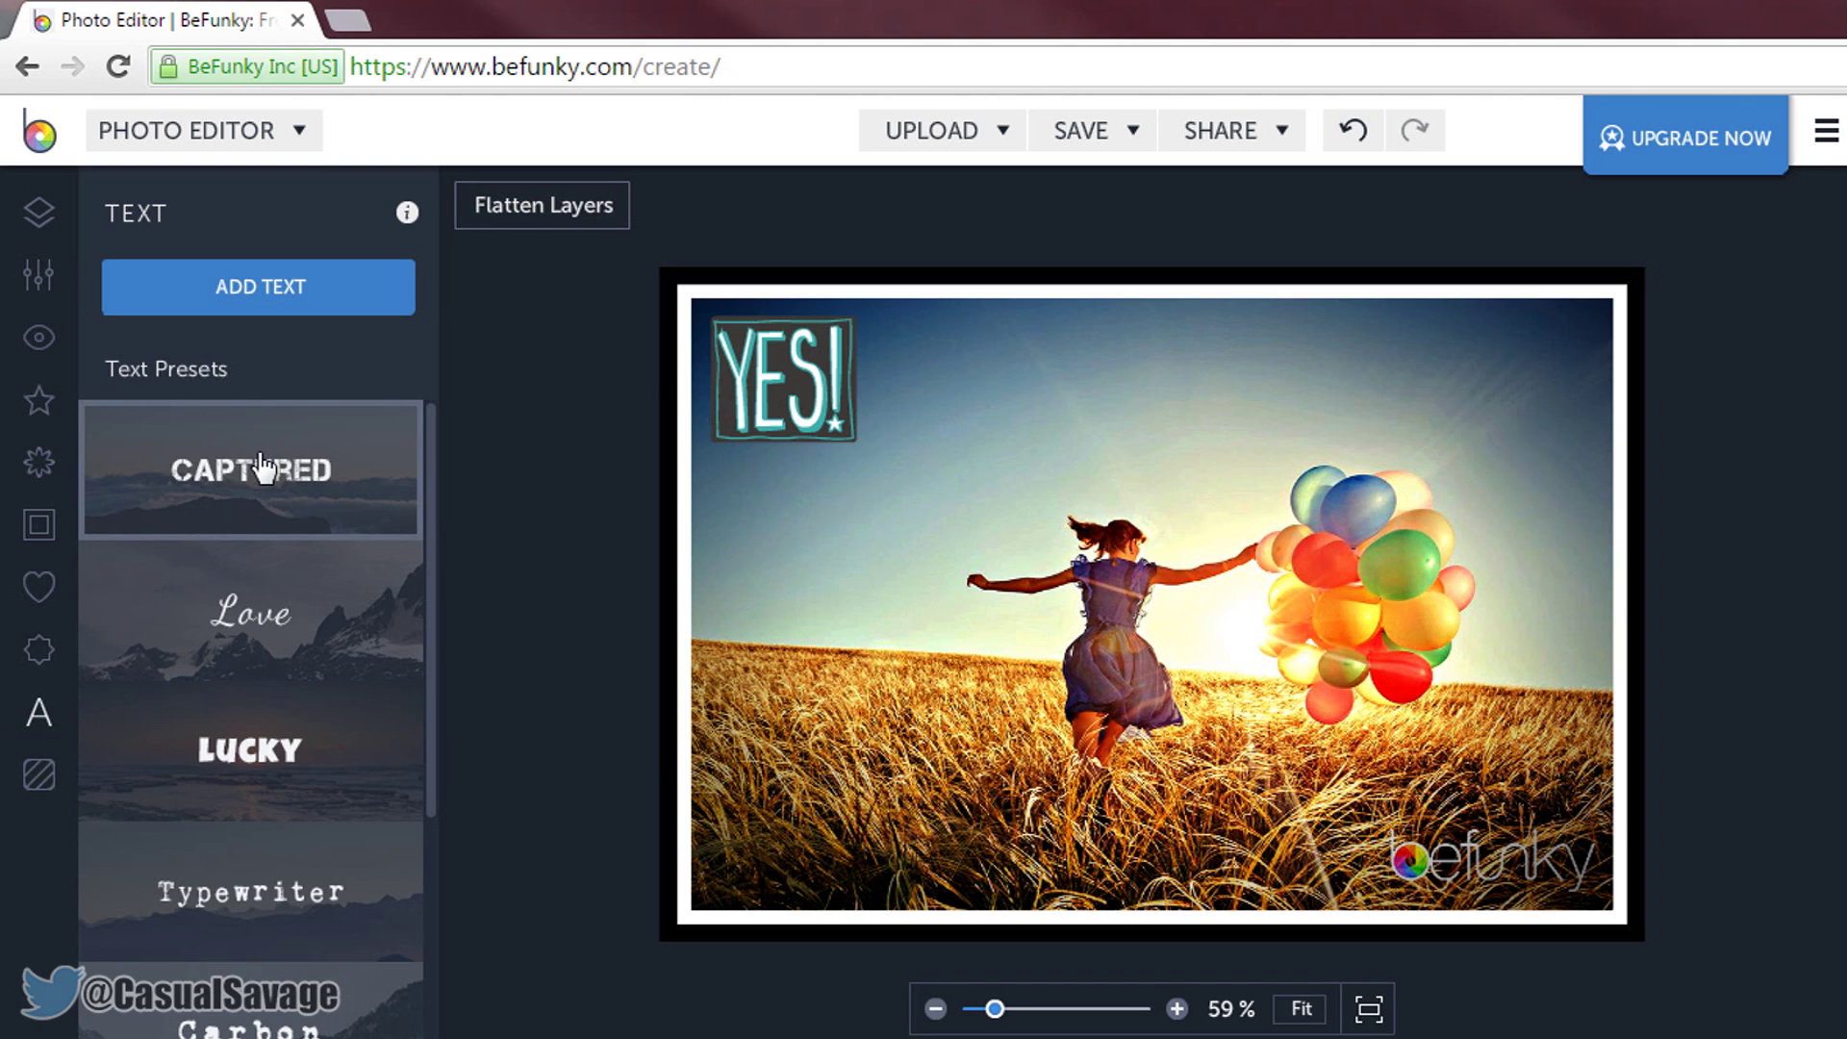
Add the Love text preset and replace its words with CASUALSAVAGE
scroll(330, 721, down, 1)
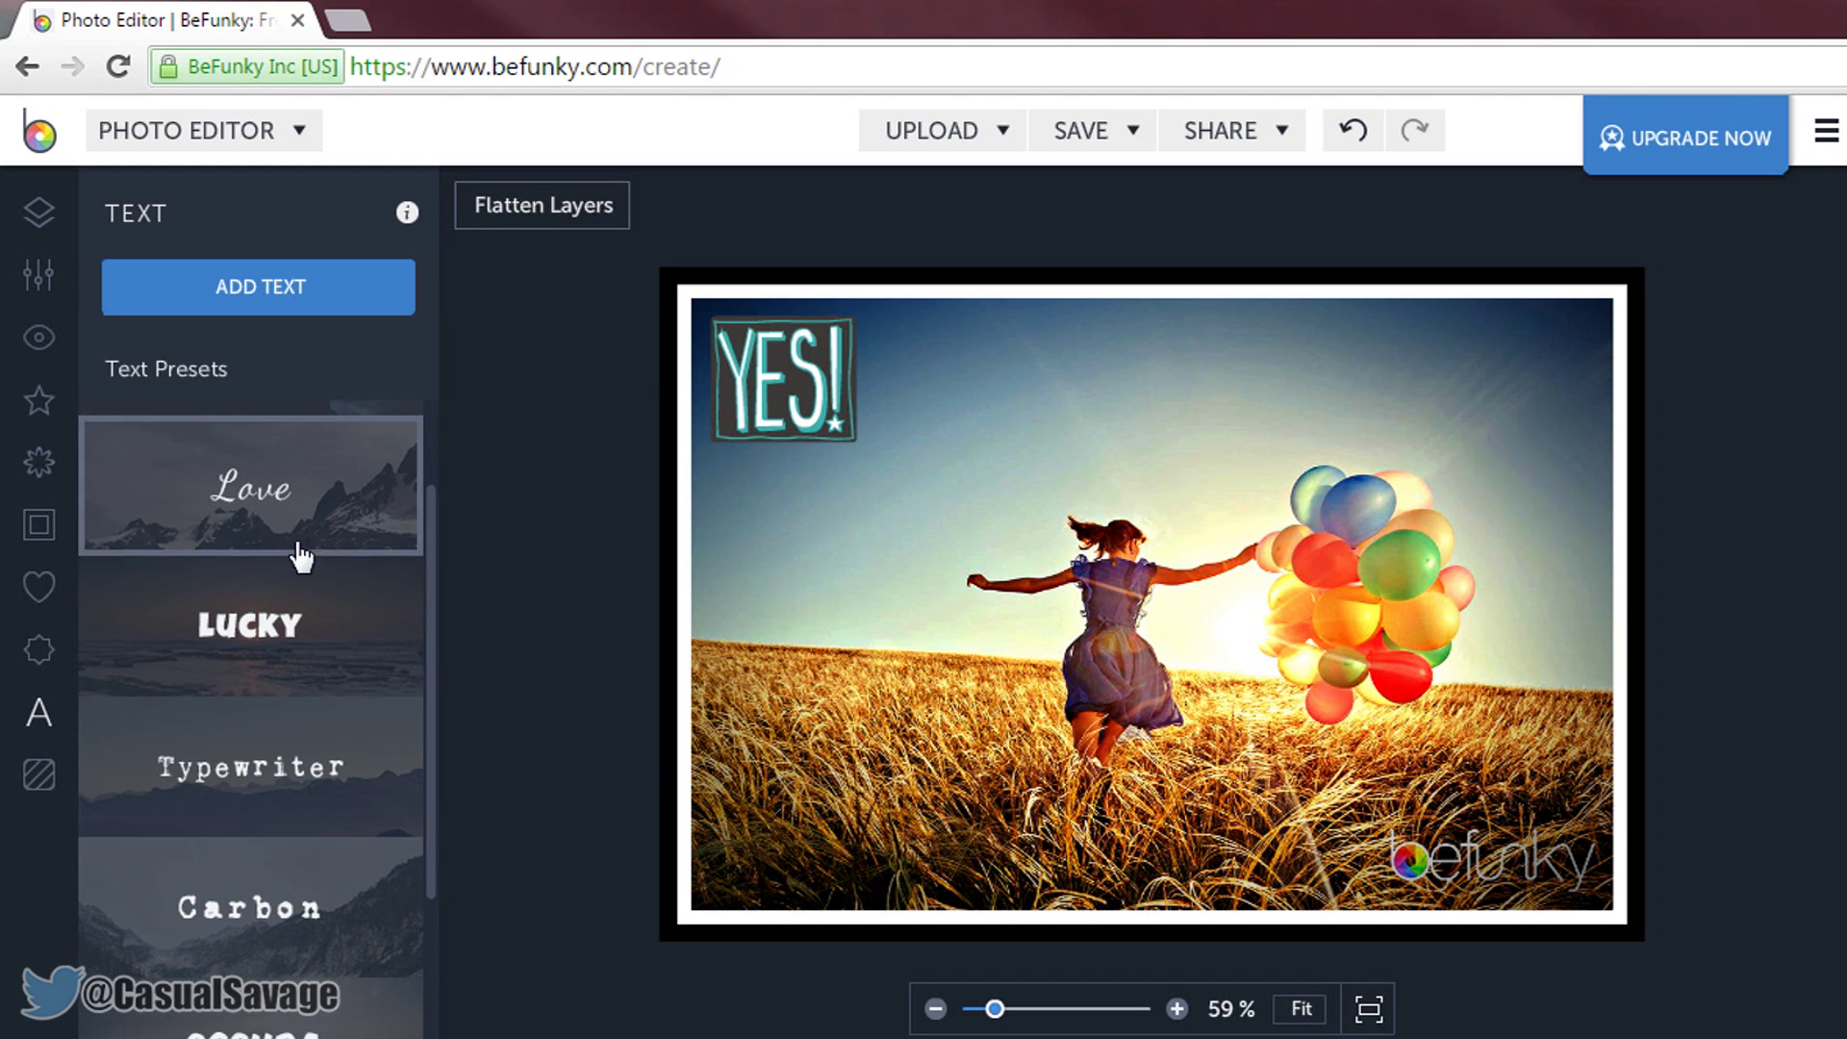
click(260, 485)
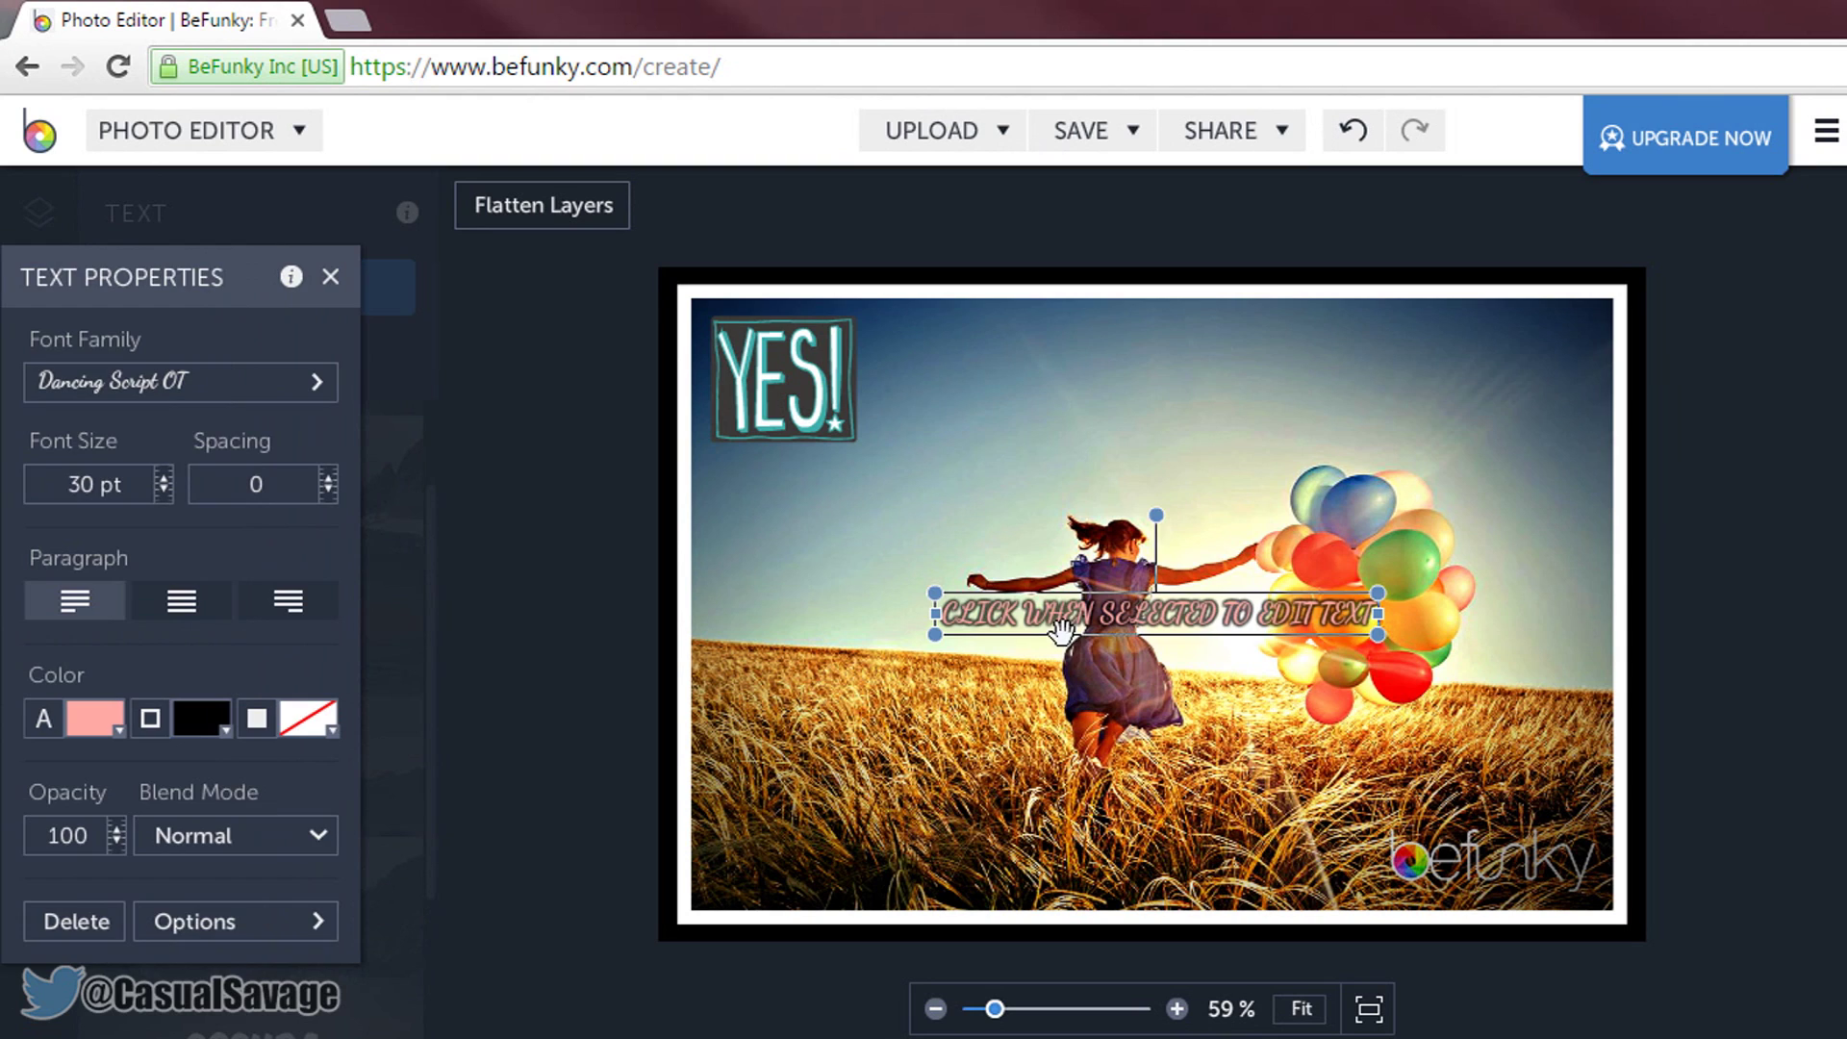
double_click(1113, 635)
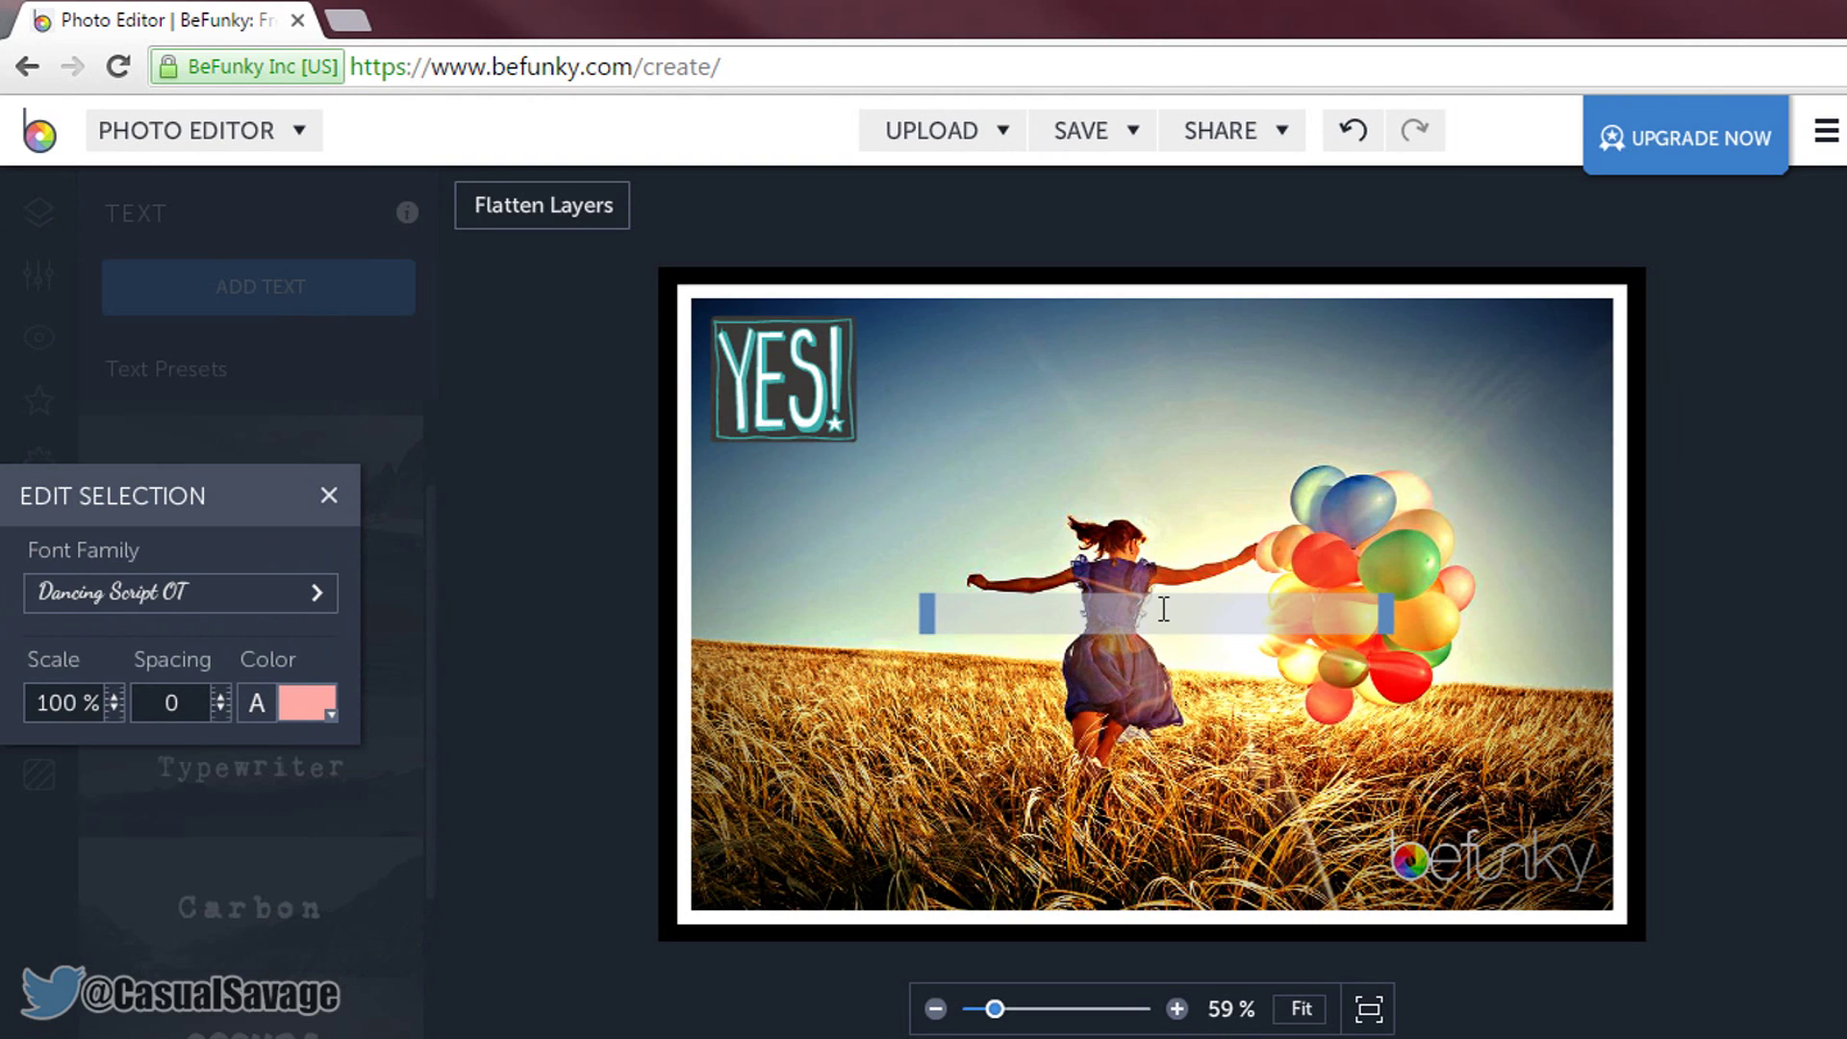
text(CASUALSAVAGE)
drag(1158, 616, 902, 620)
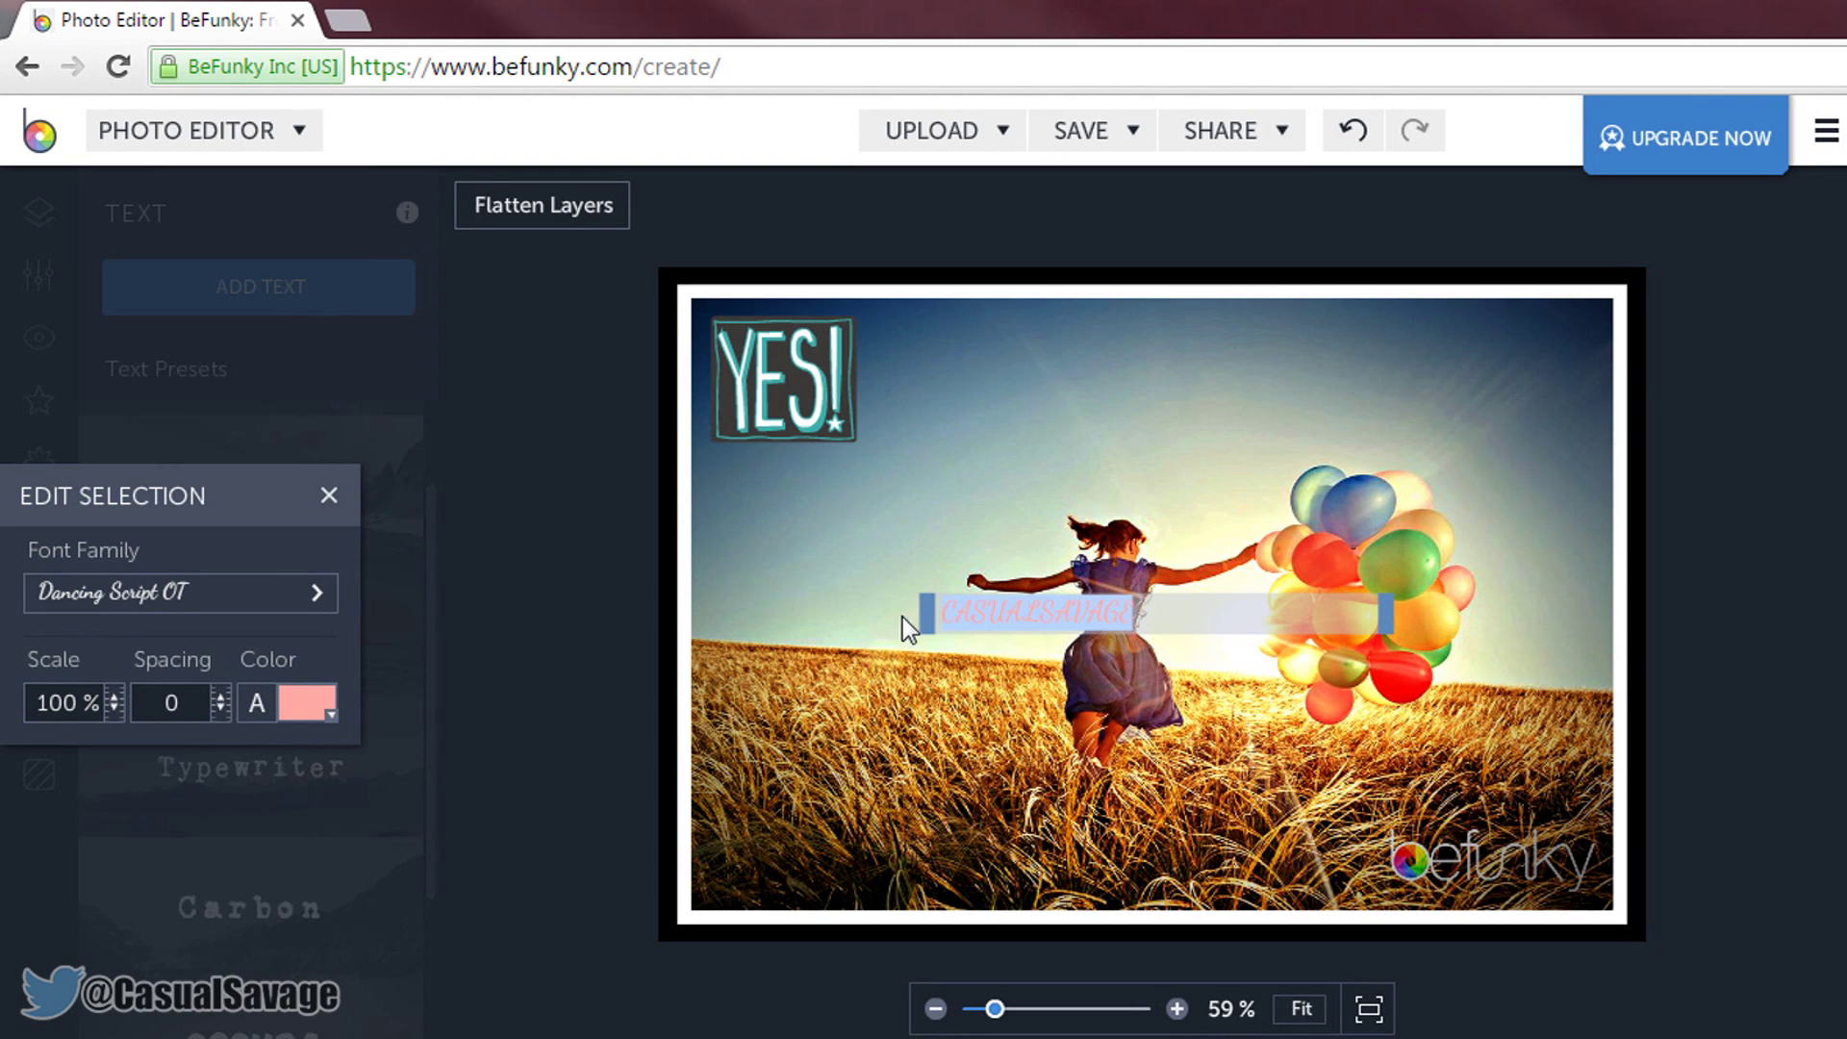
Make the CASUALSAVAGE text black (#000000) and enlarge its scale slightly
click(328, 714)
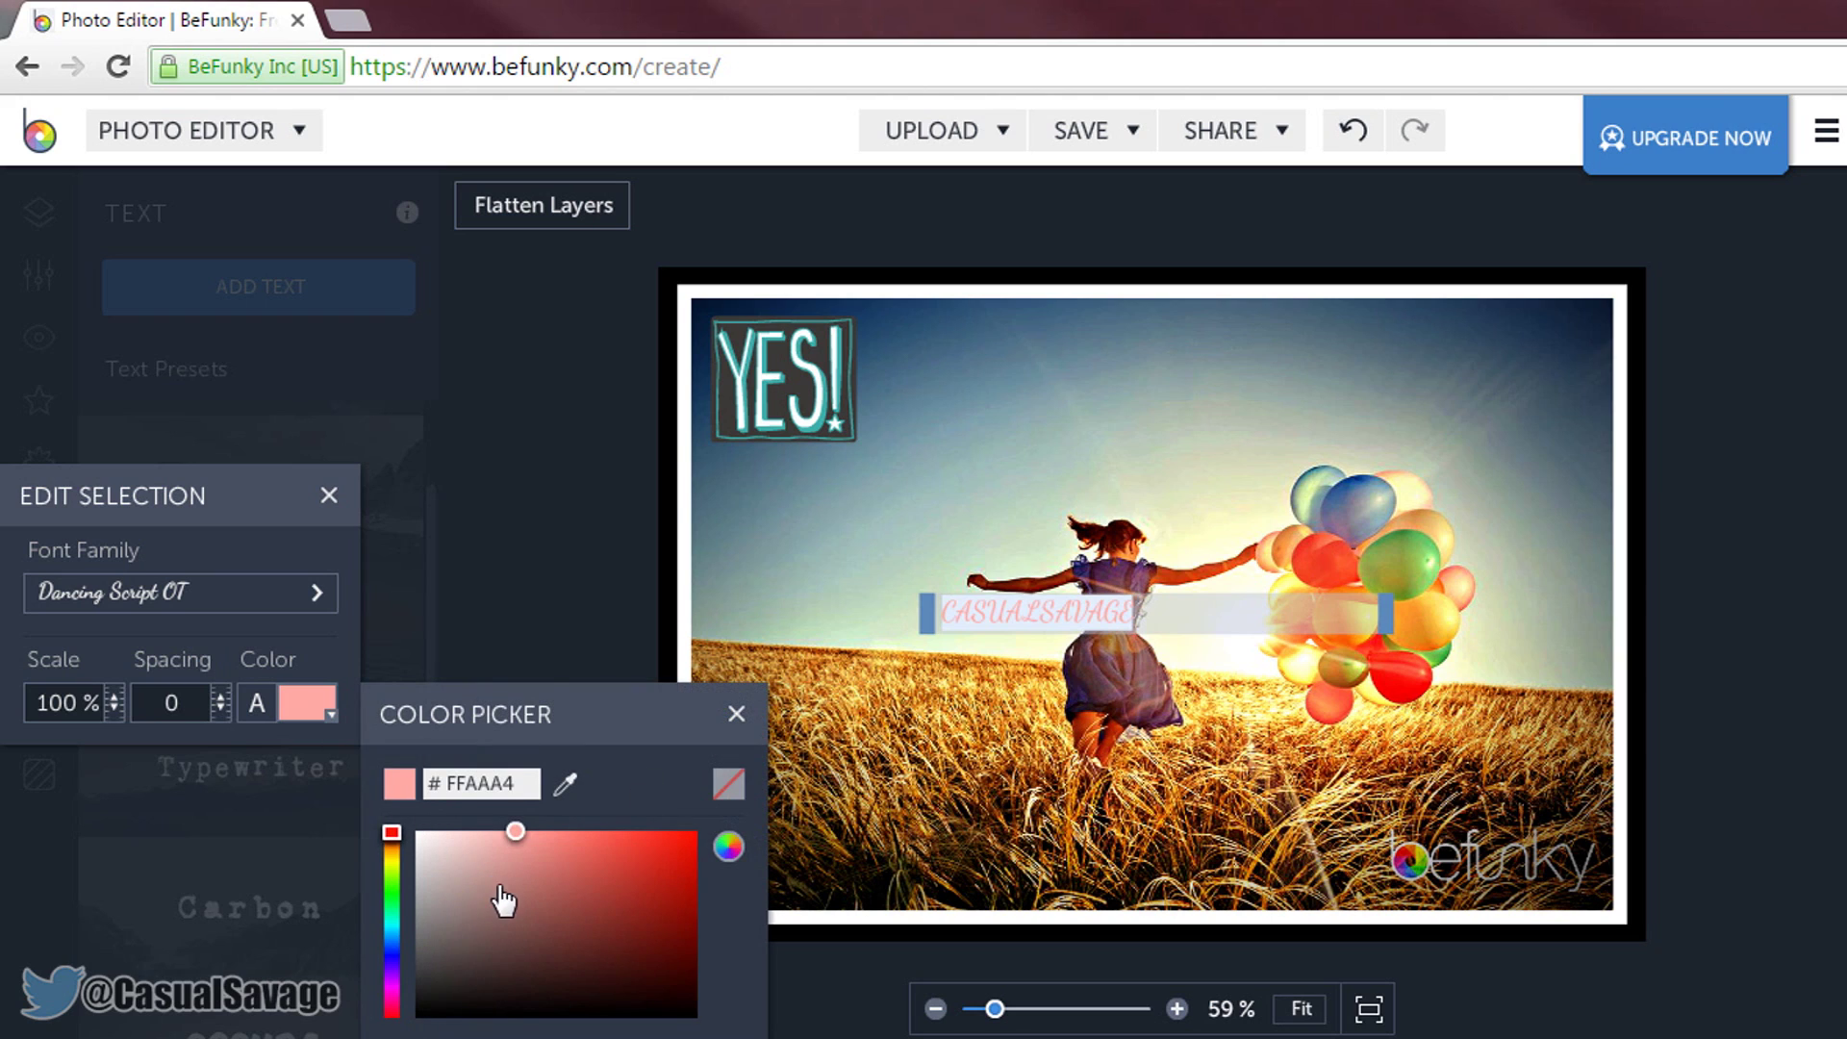
drag(494, 894, 415, 1011)
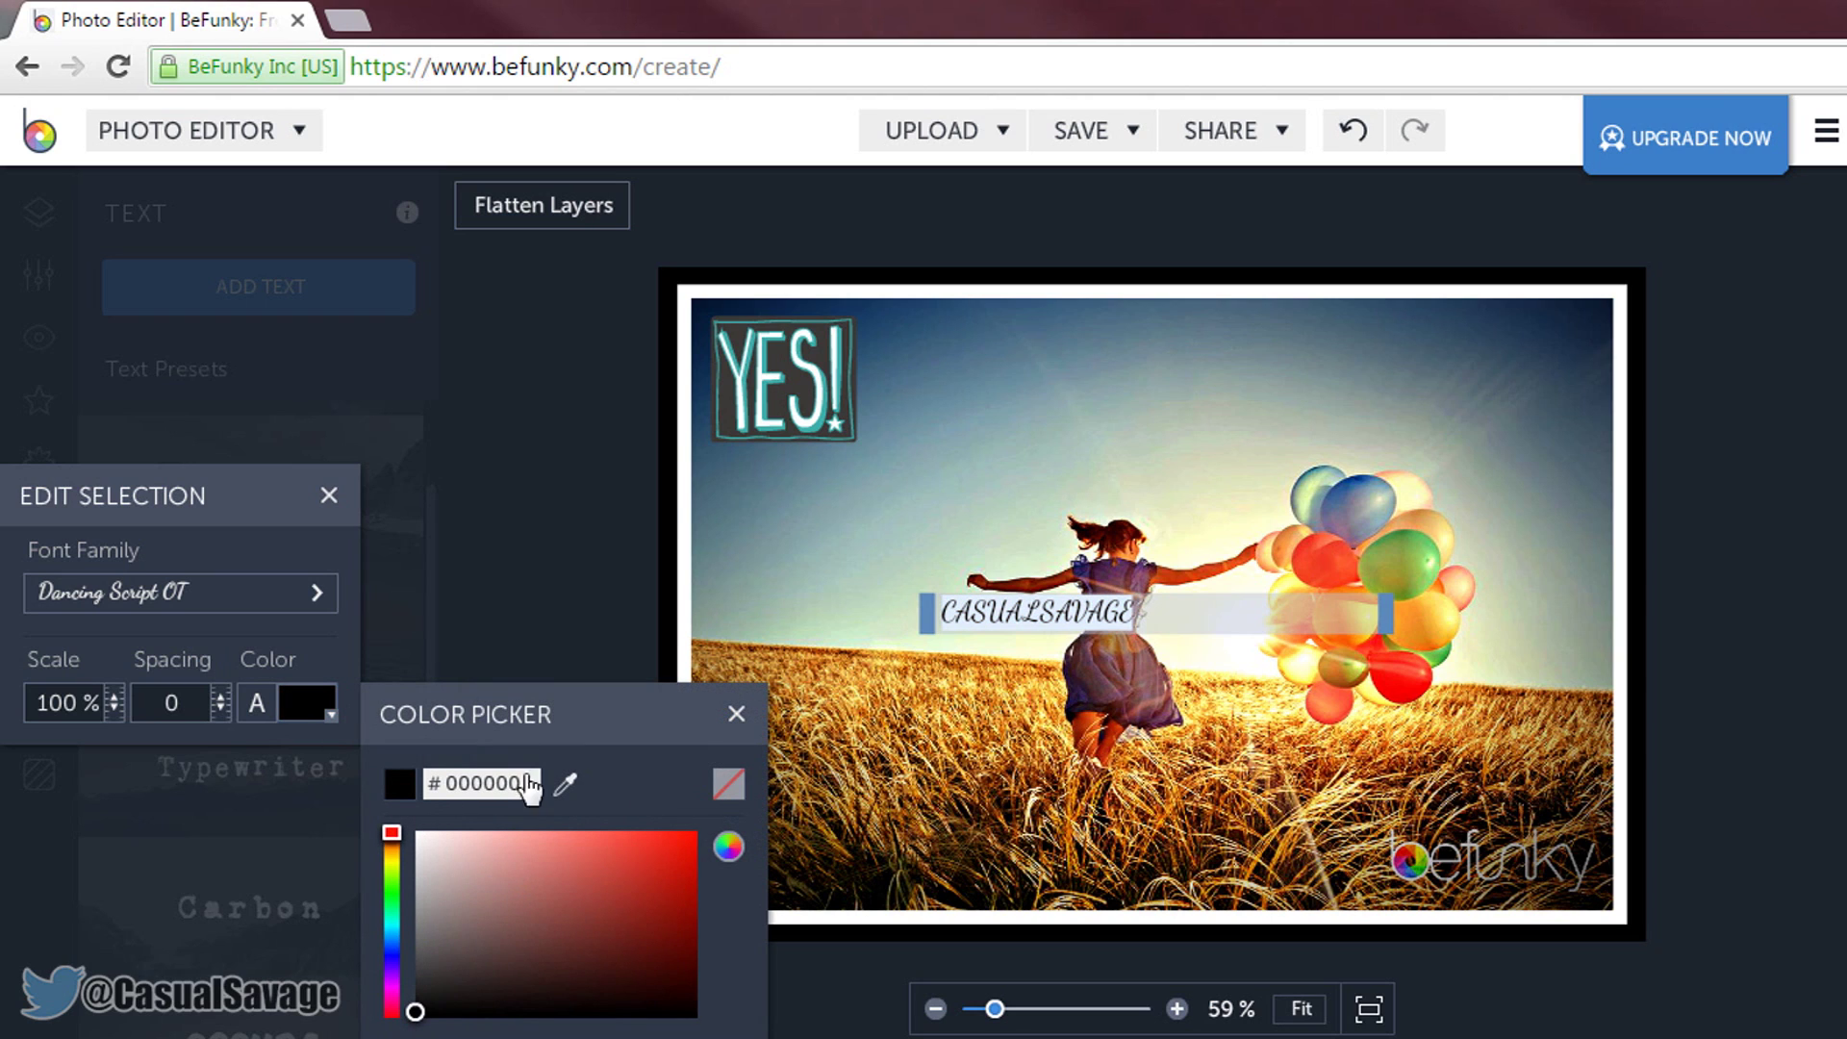
click(113, 697)
click(114, 696)
click(113, 696)
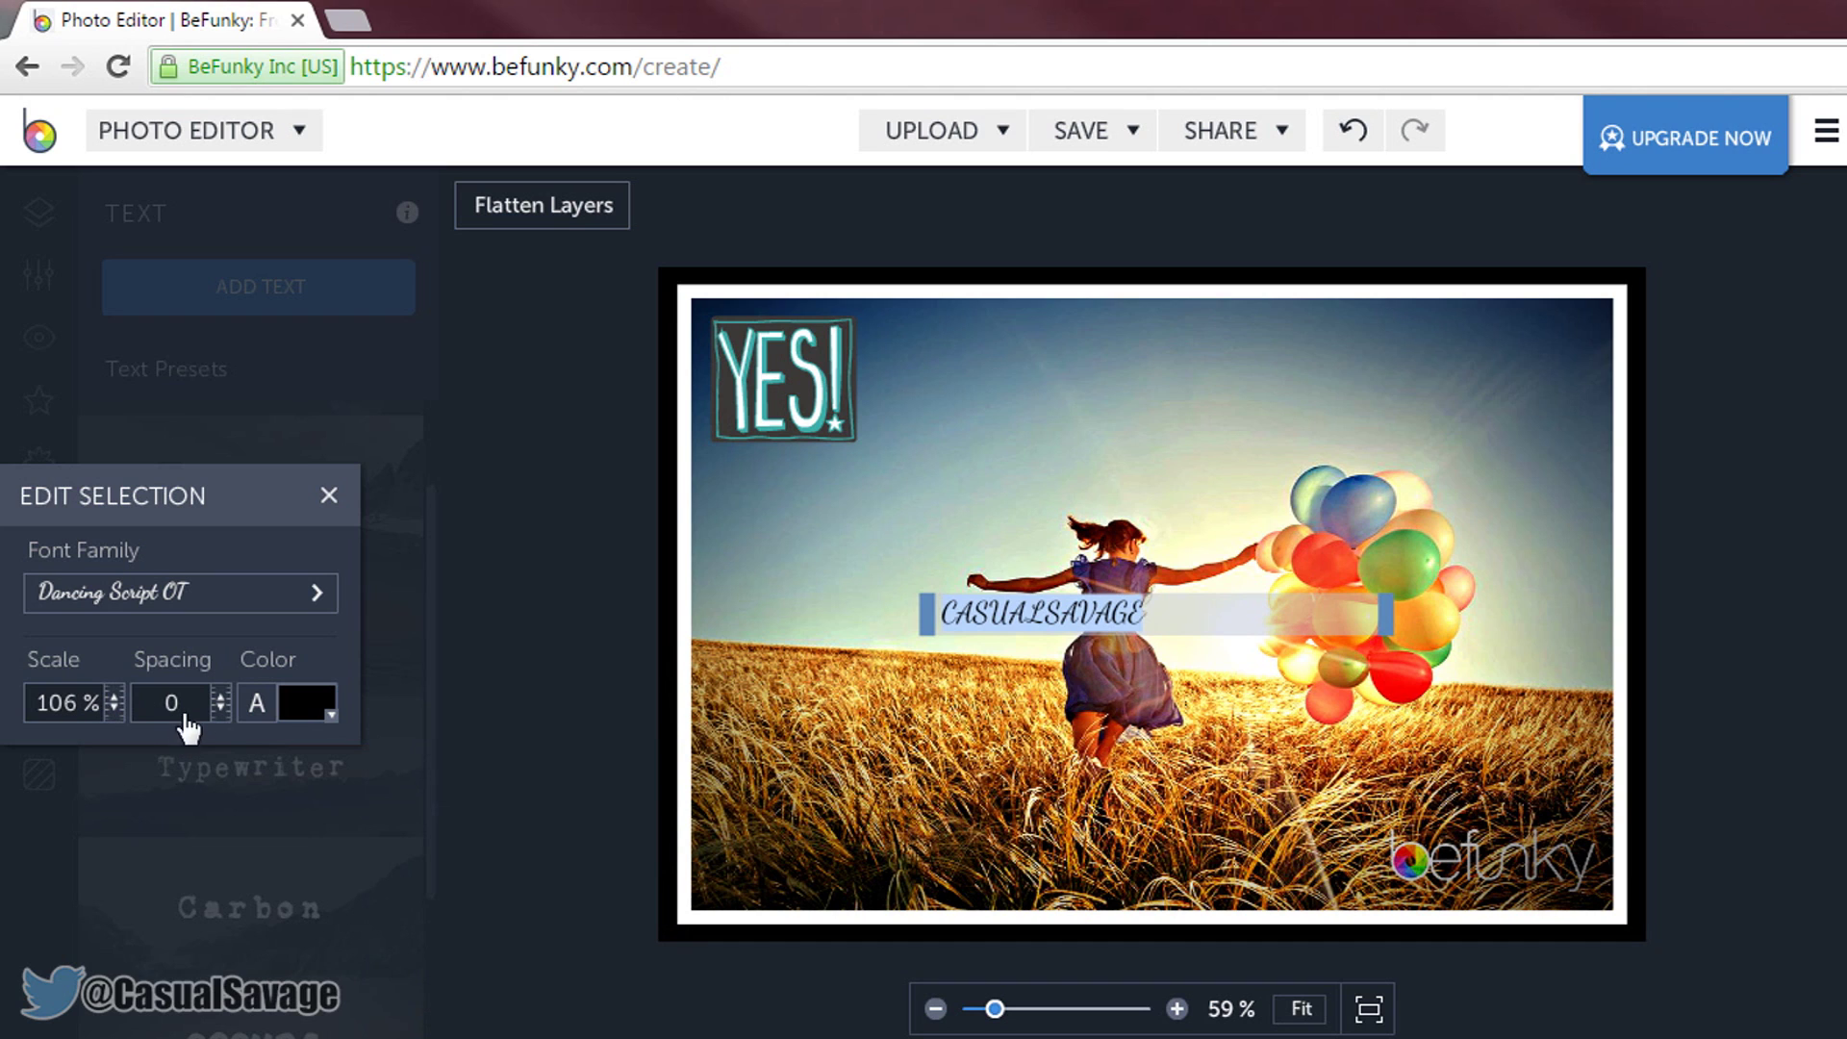
Set the caption font to Amble and move it to the bottom-left corner
click(154, 606)
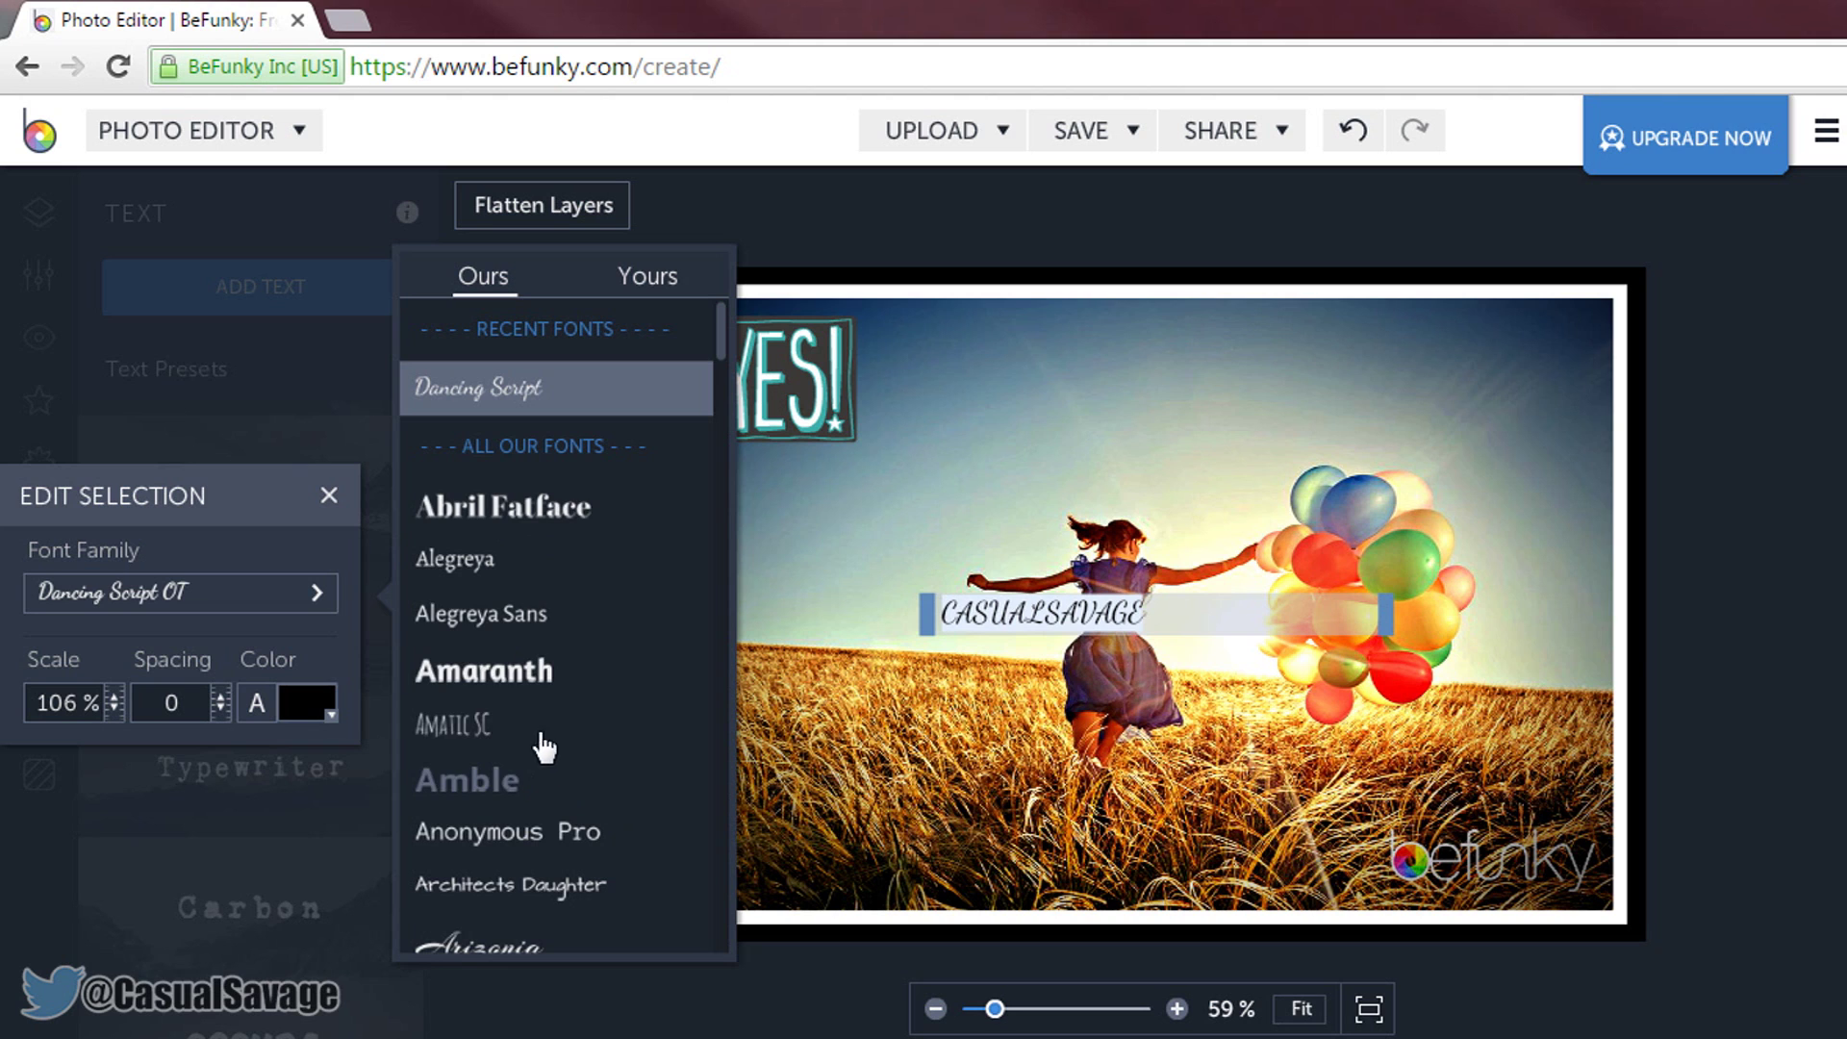
click(537, 700)
click(481, 833)
click(991, 643)
drag(991, 642, 774, 897)
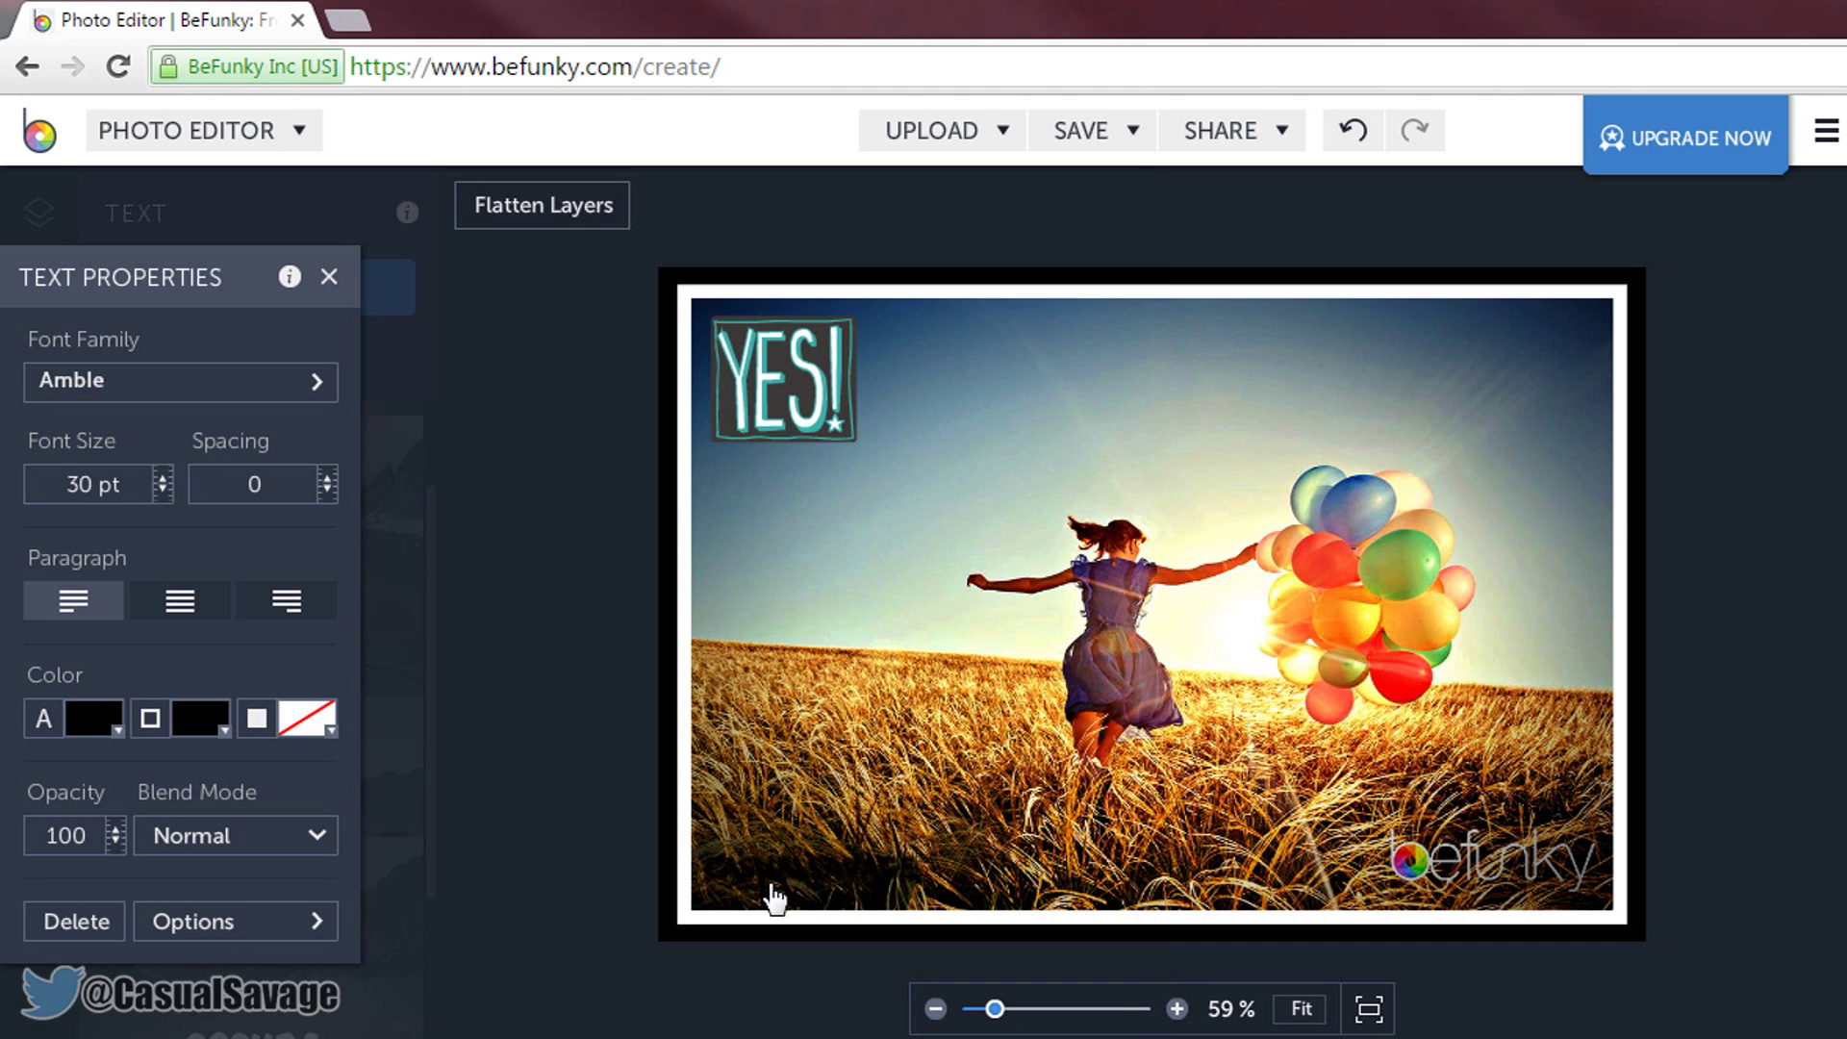
Make the CASUALSAVAGE caption text white (#FFFFFF) with a black (#000000) outline
click(224, 741)
click(308, 739)
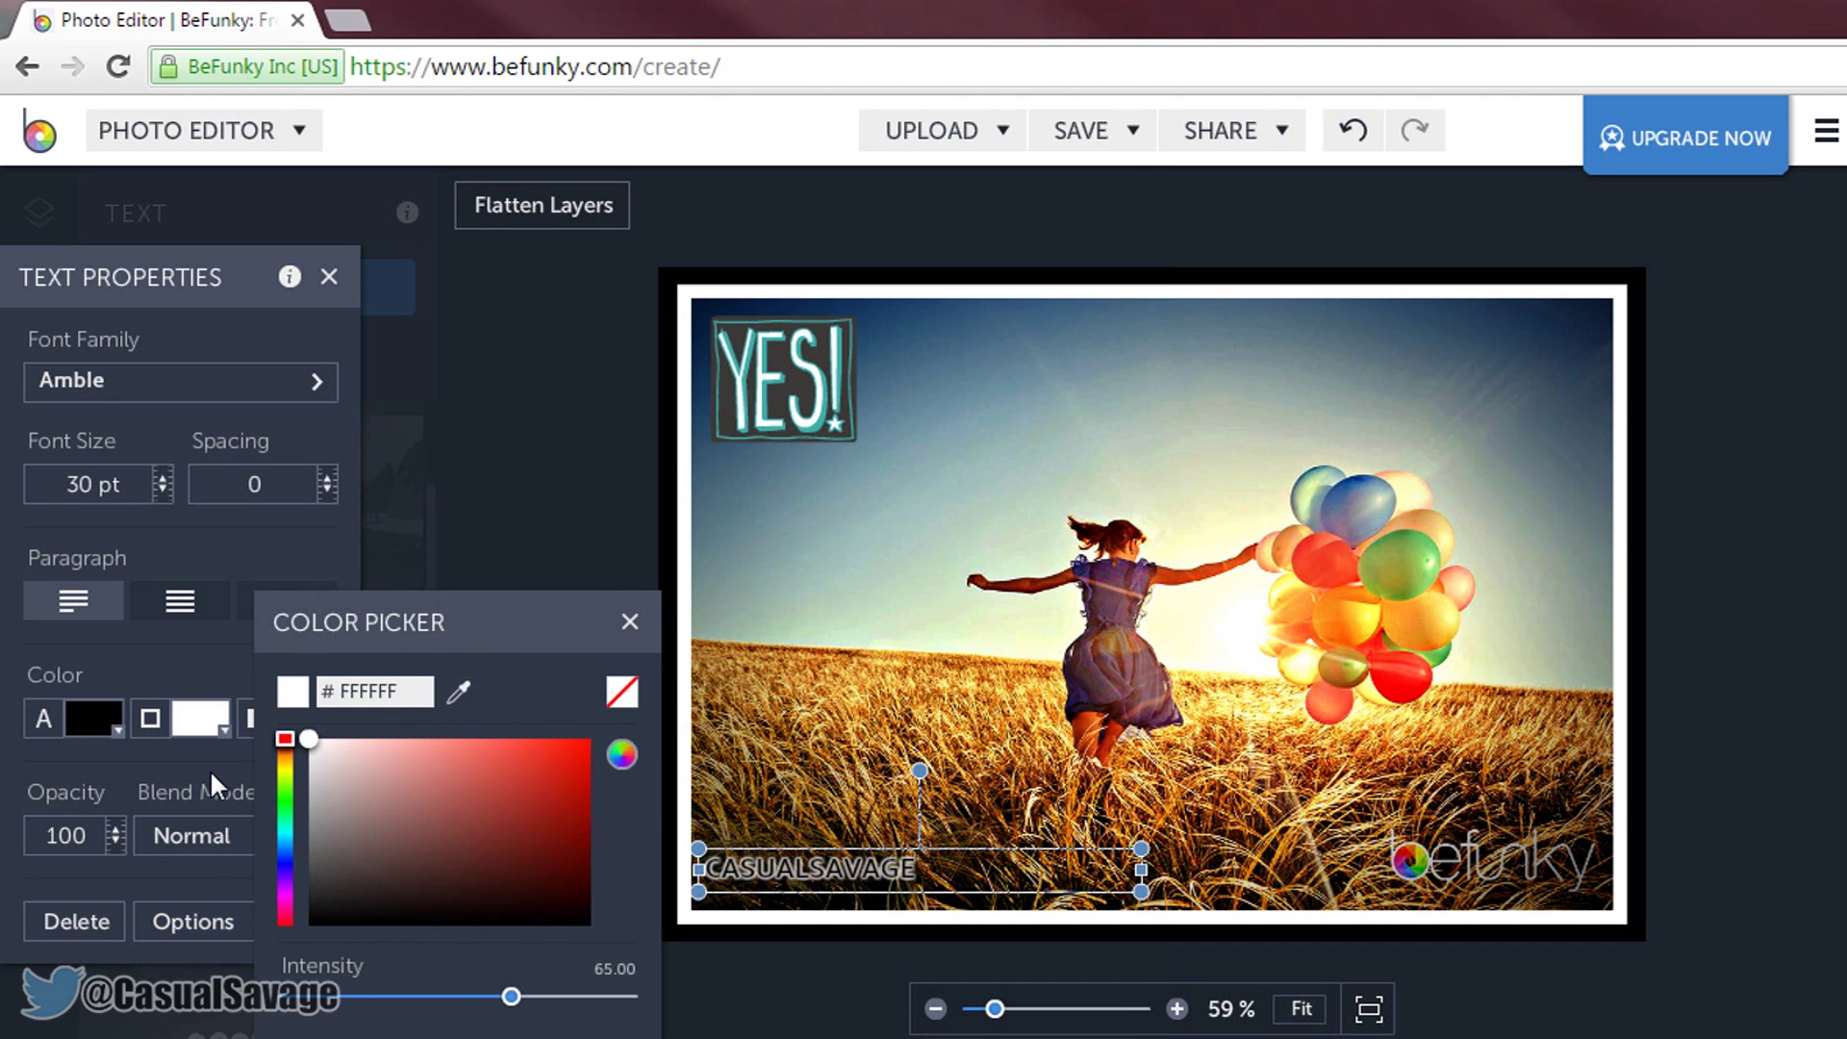
click(97, 722)
click(252, 789)
click(204, 739)
click(123, 749)
click(198, 724)
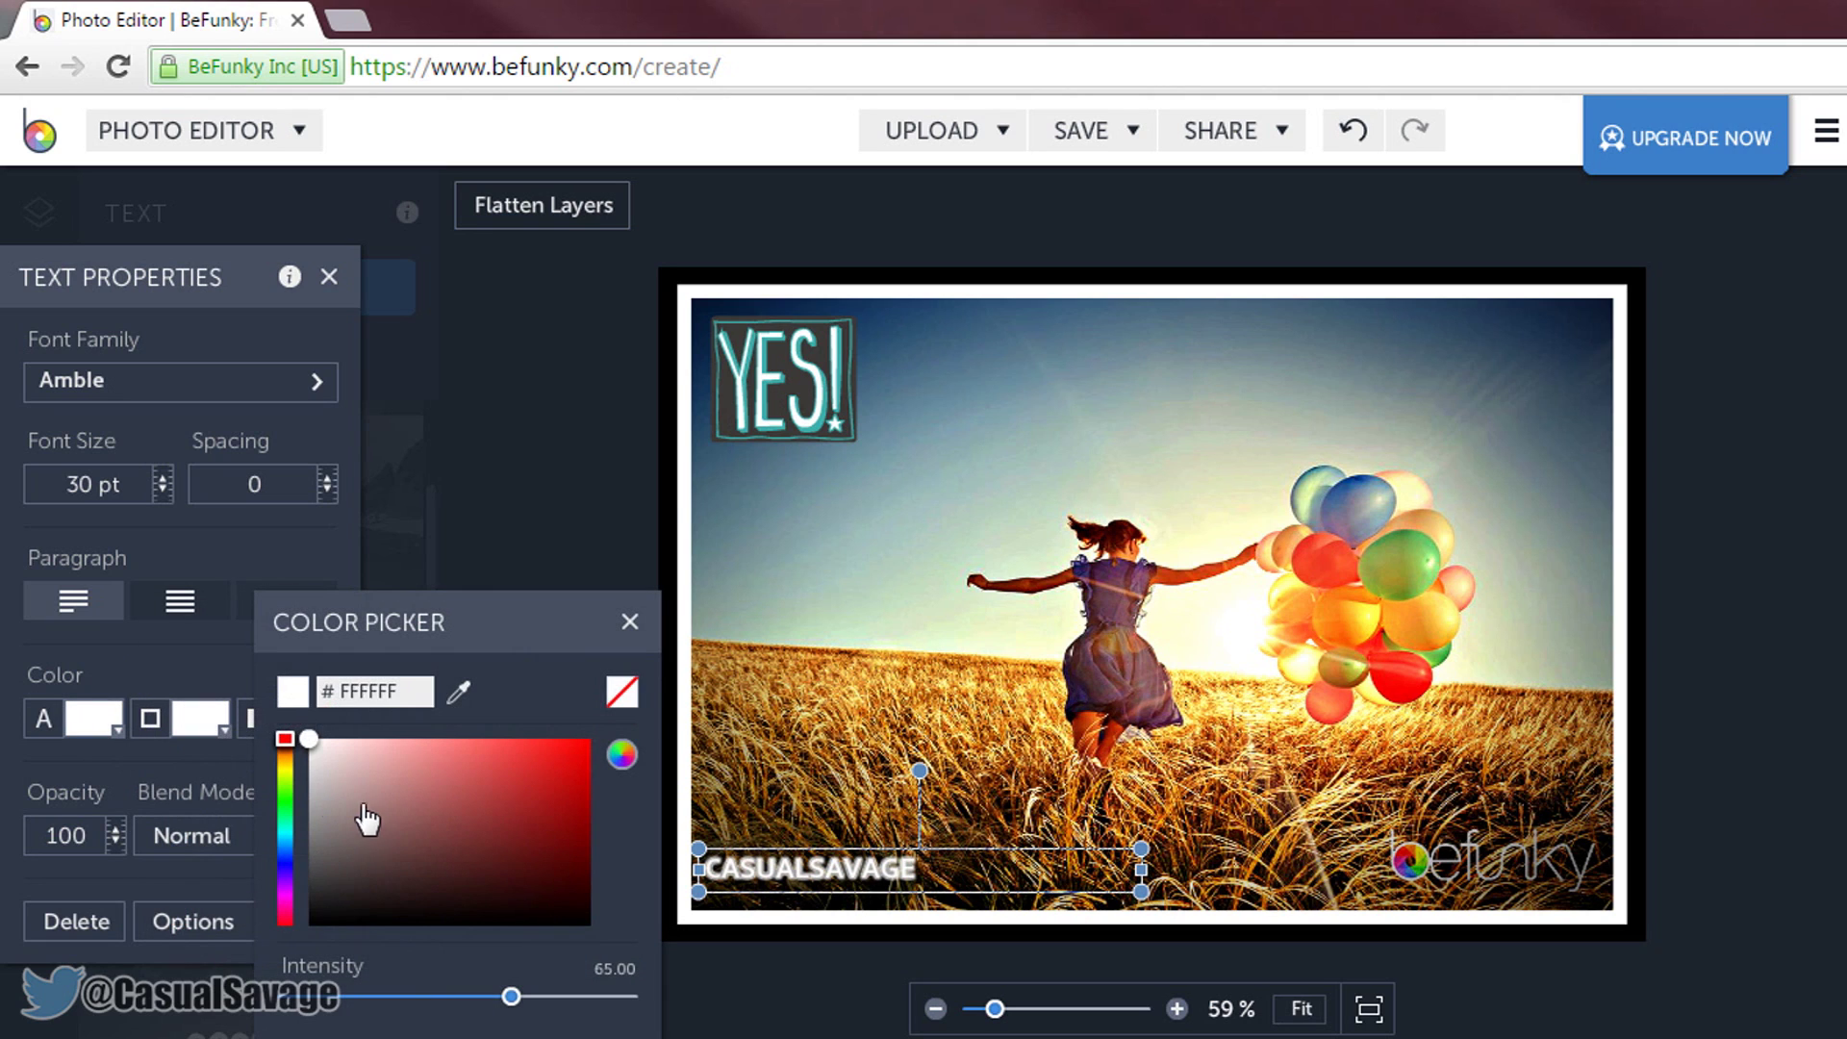
click(313, 921)
click(1127, 899)
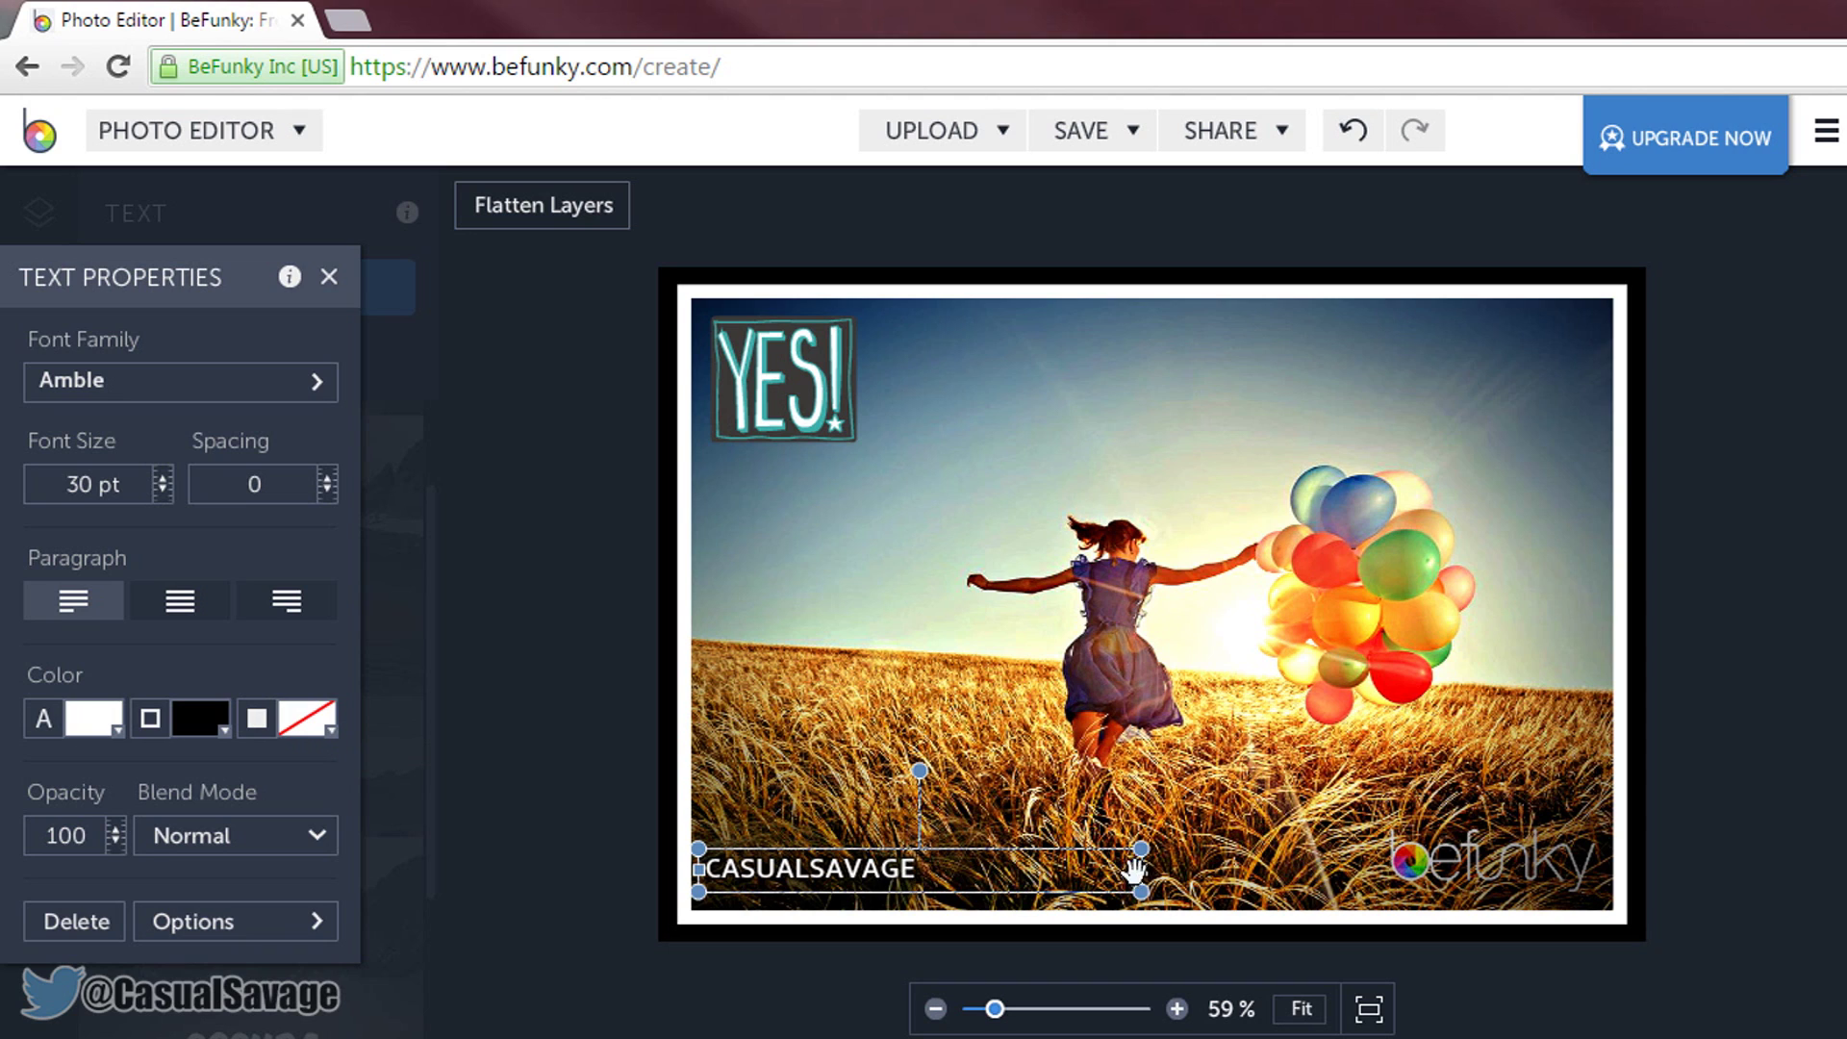
Trim the caption box to fit the word, give it a black #000000 background, and close Text Properties
drag(1141, 869, 939, 869)
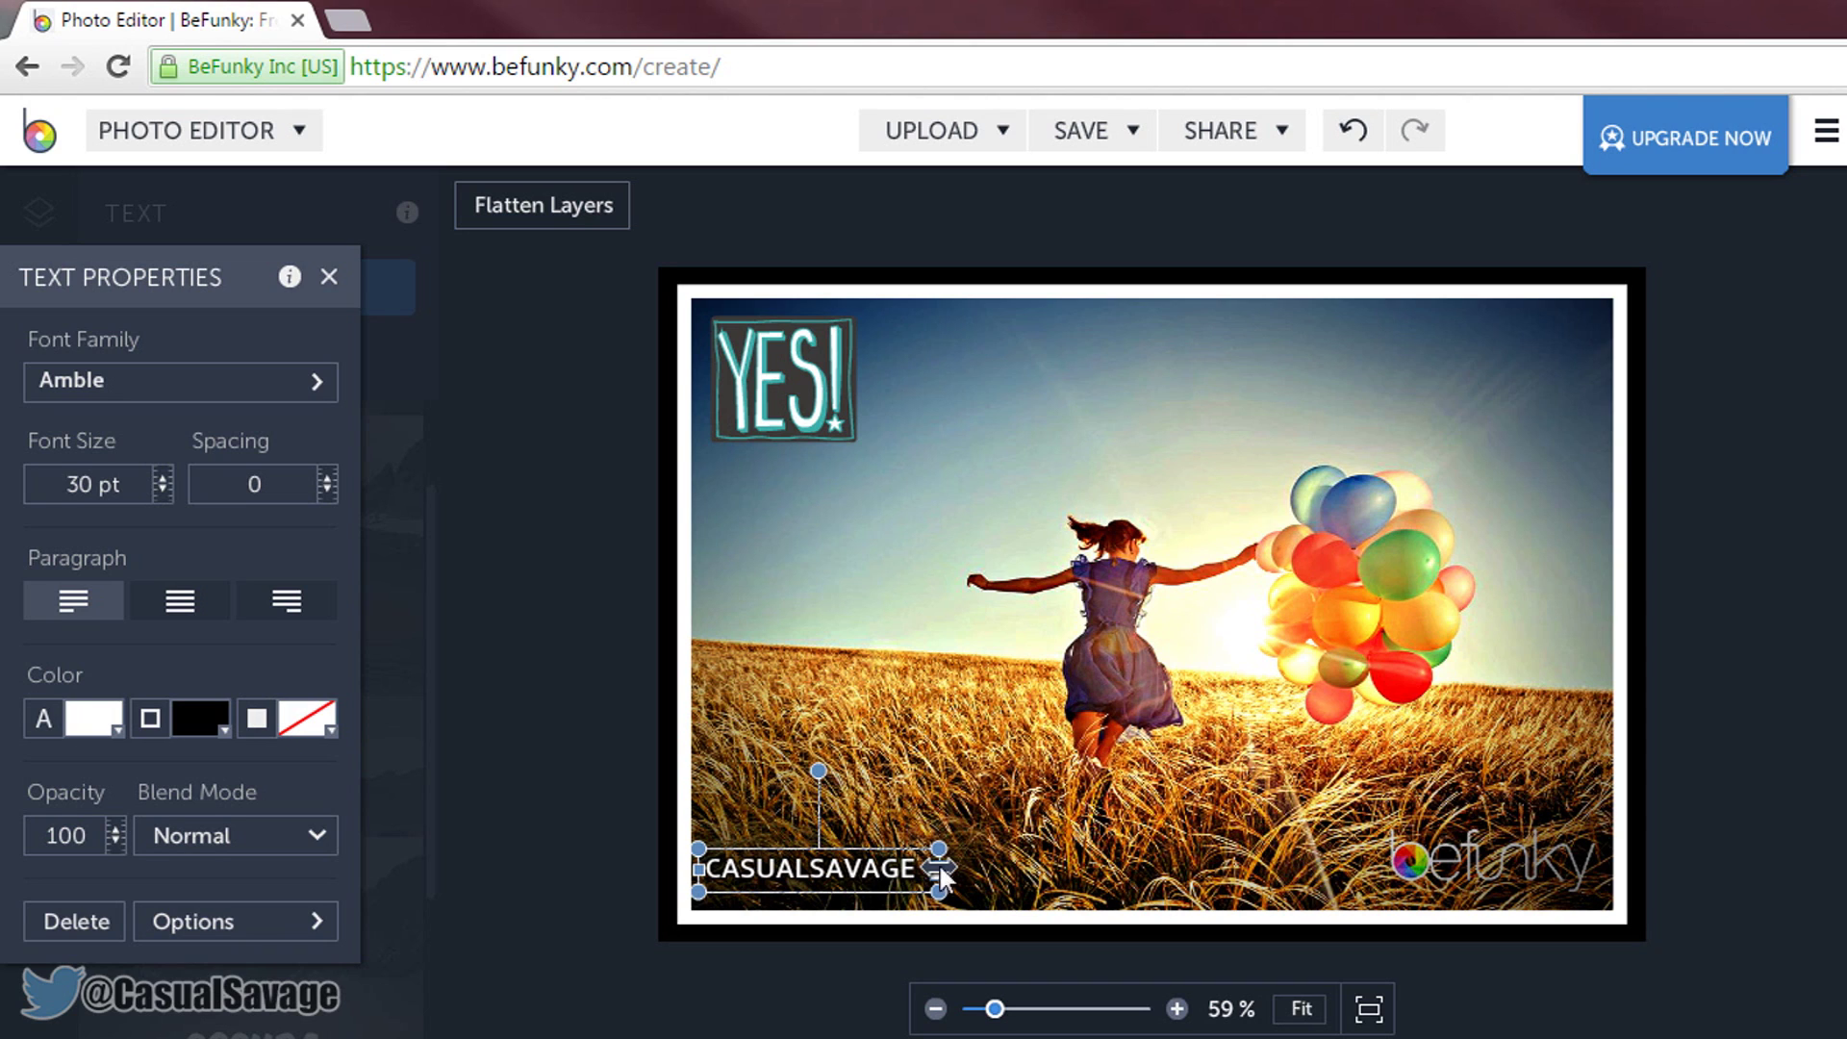
click(327, 733)
click(499, 858)
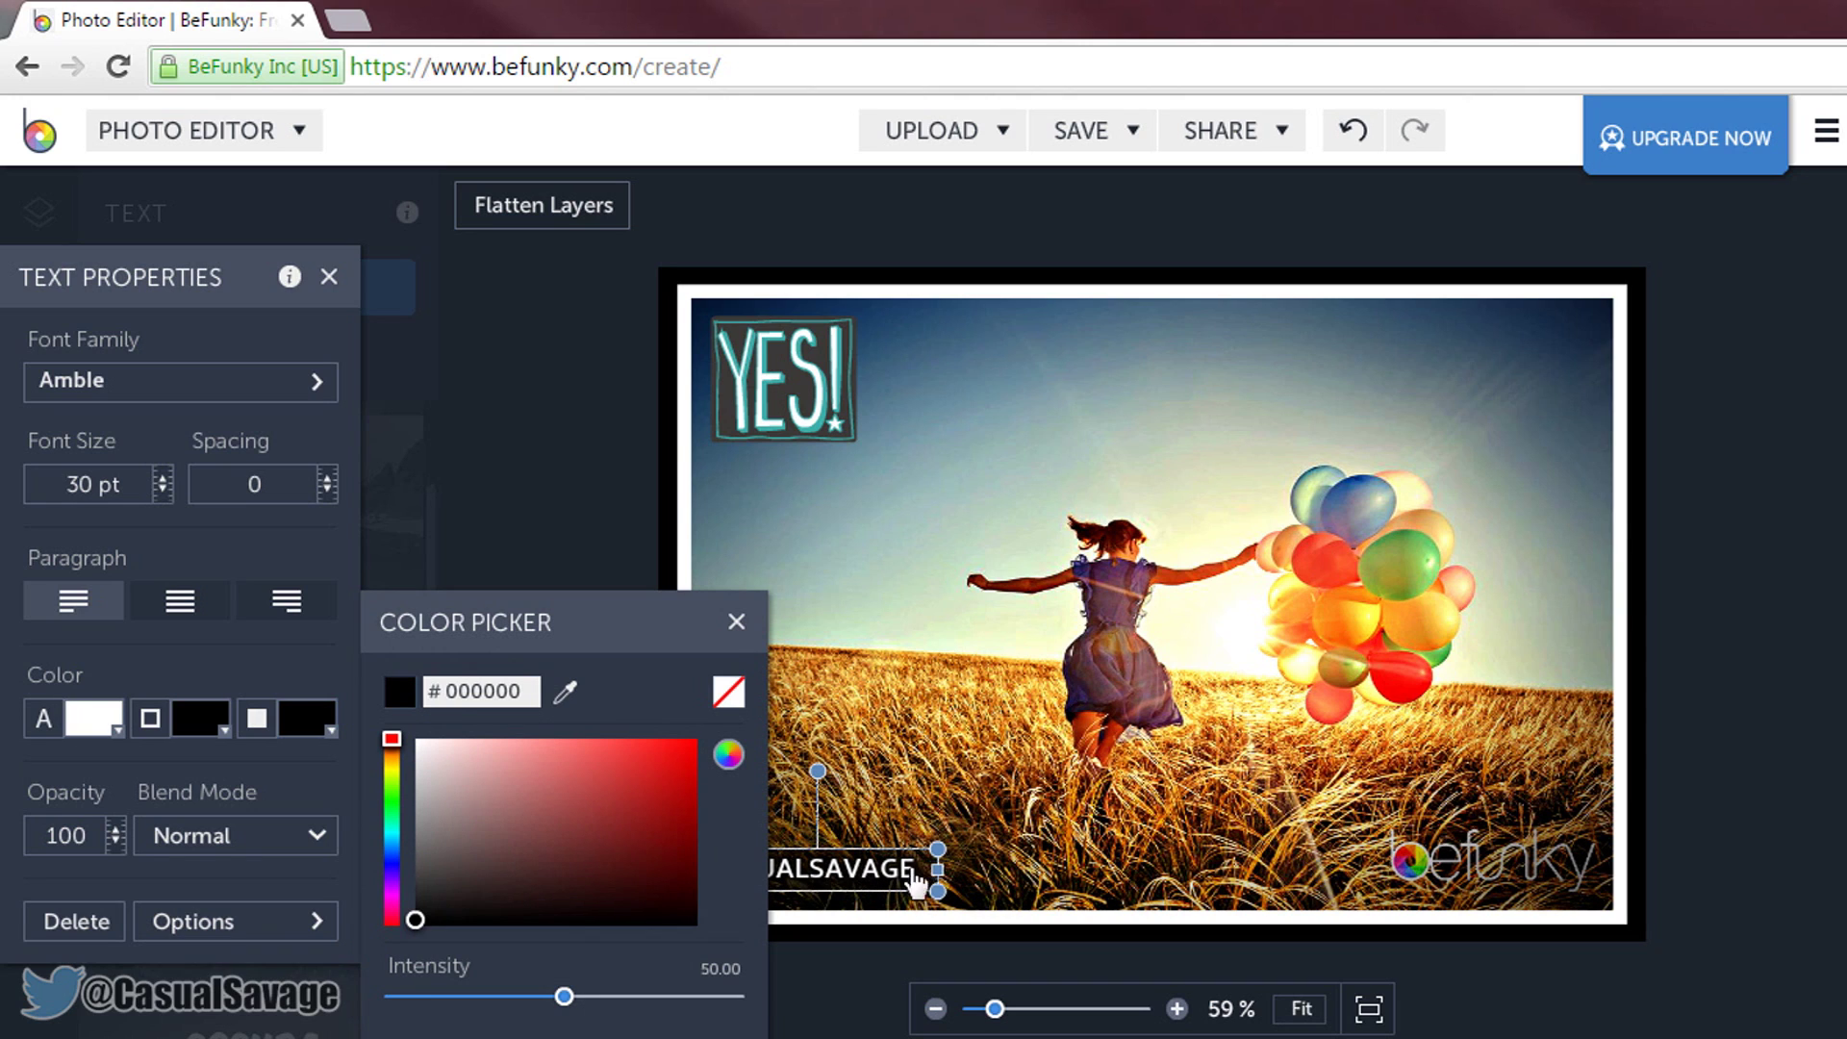
click(310, 792)
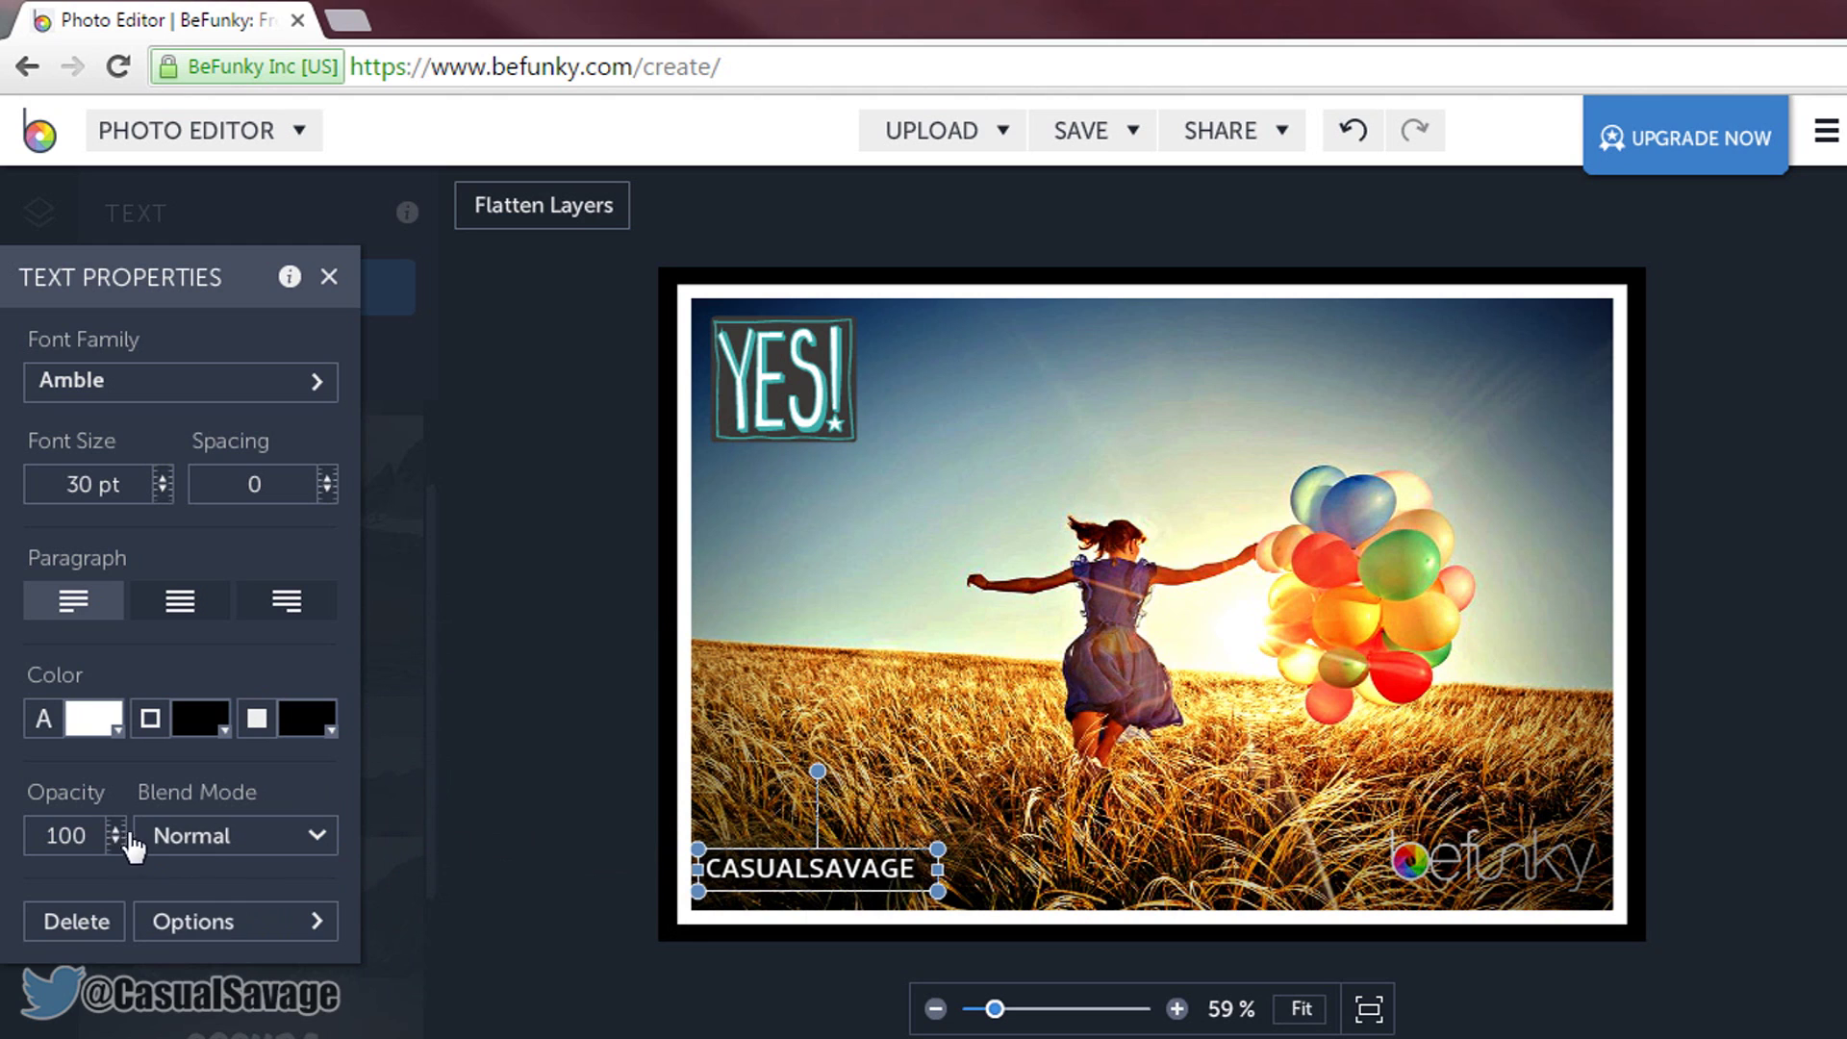
click(329, 278)
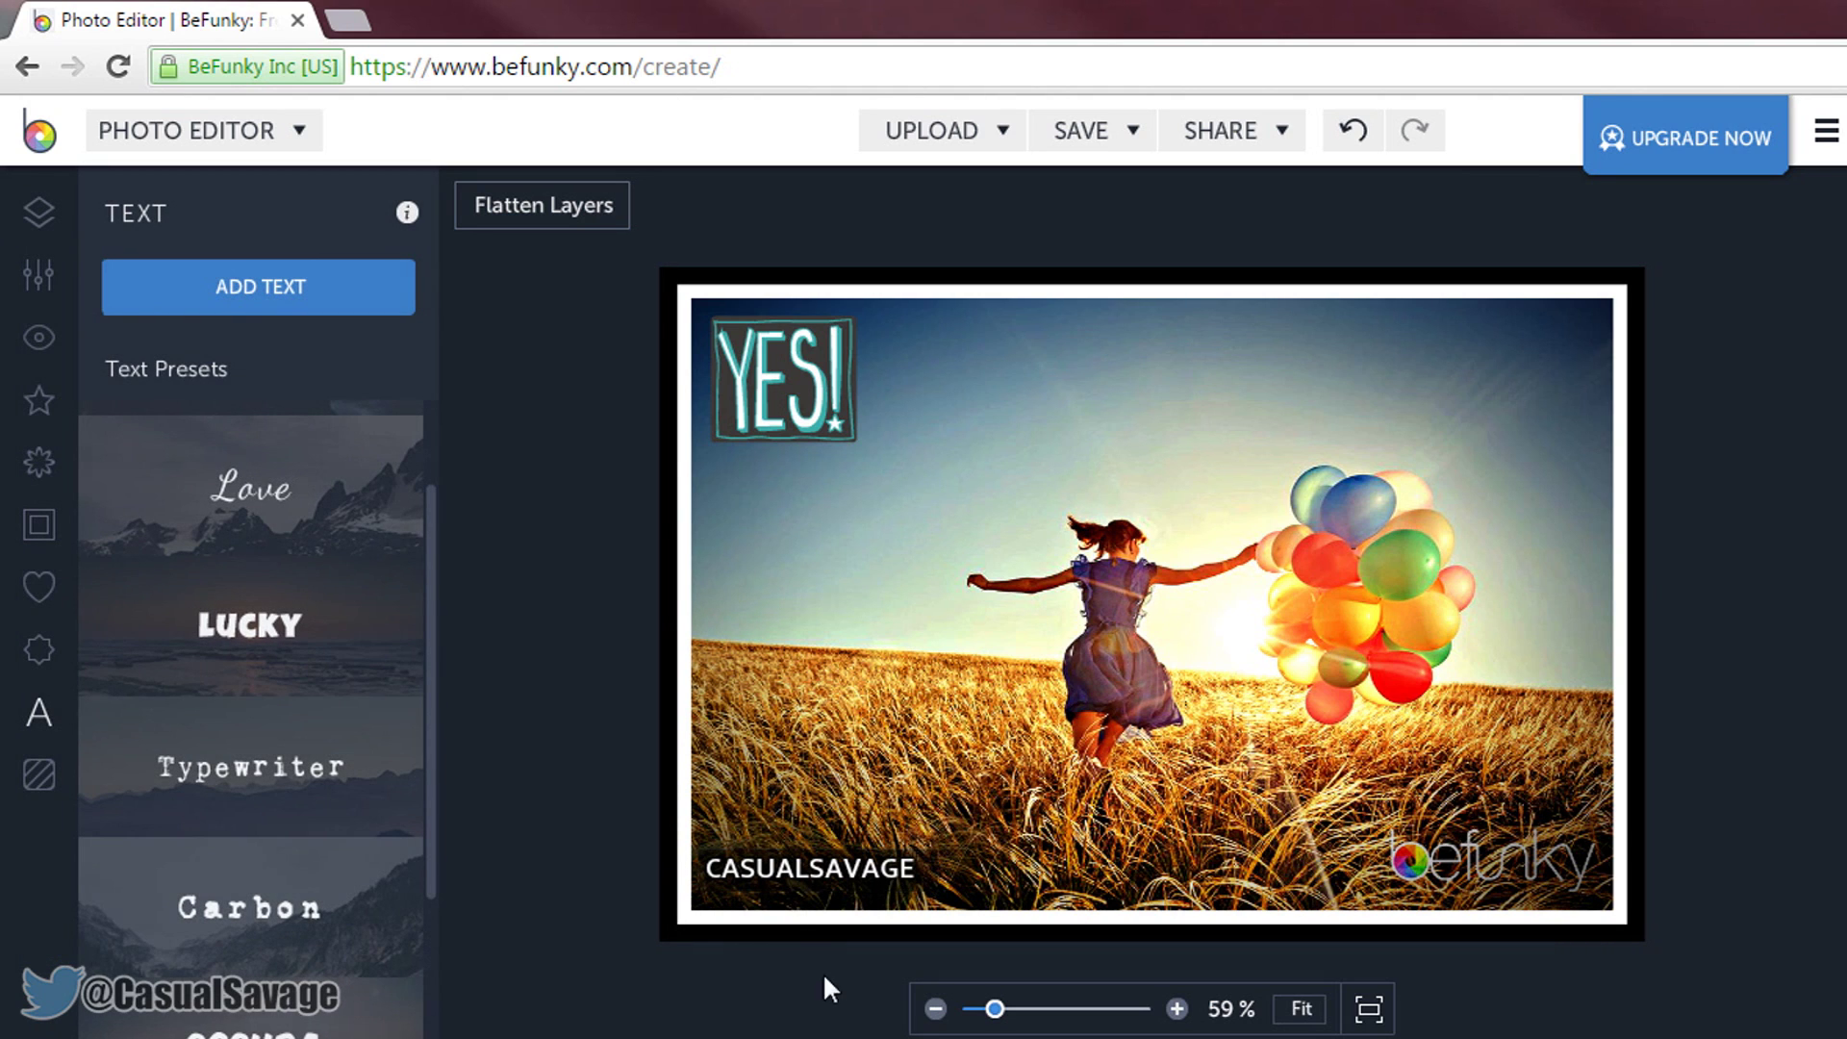
Preview the Bokeh 2, Bokeh 4 and Grunge 6 featured textures on the balloon photo
click(38, 777)
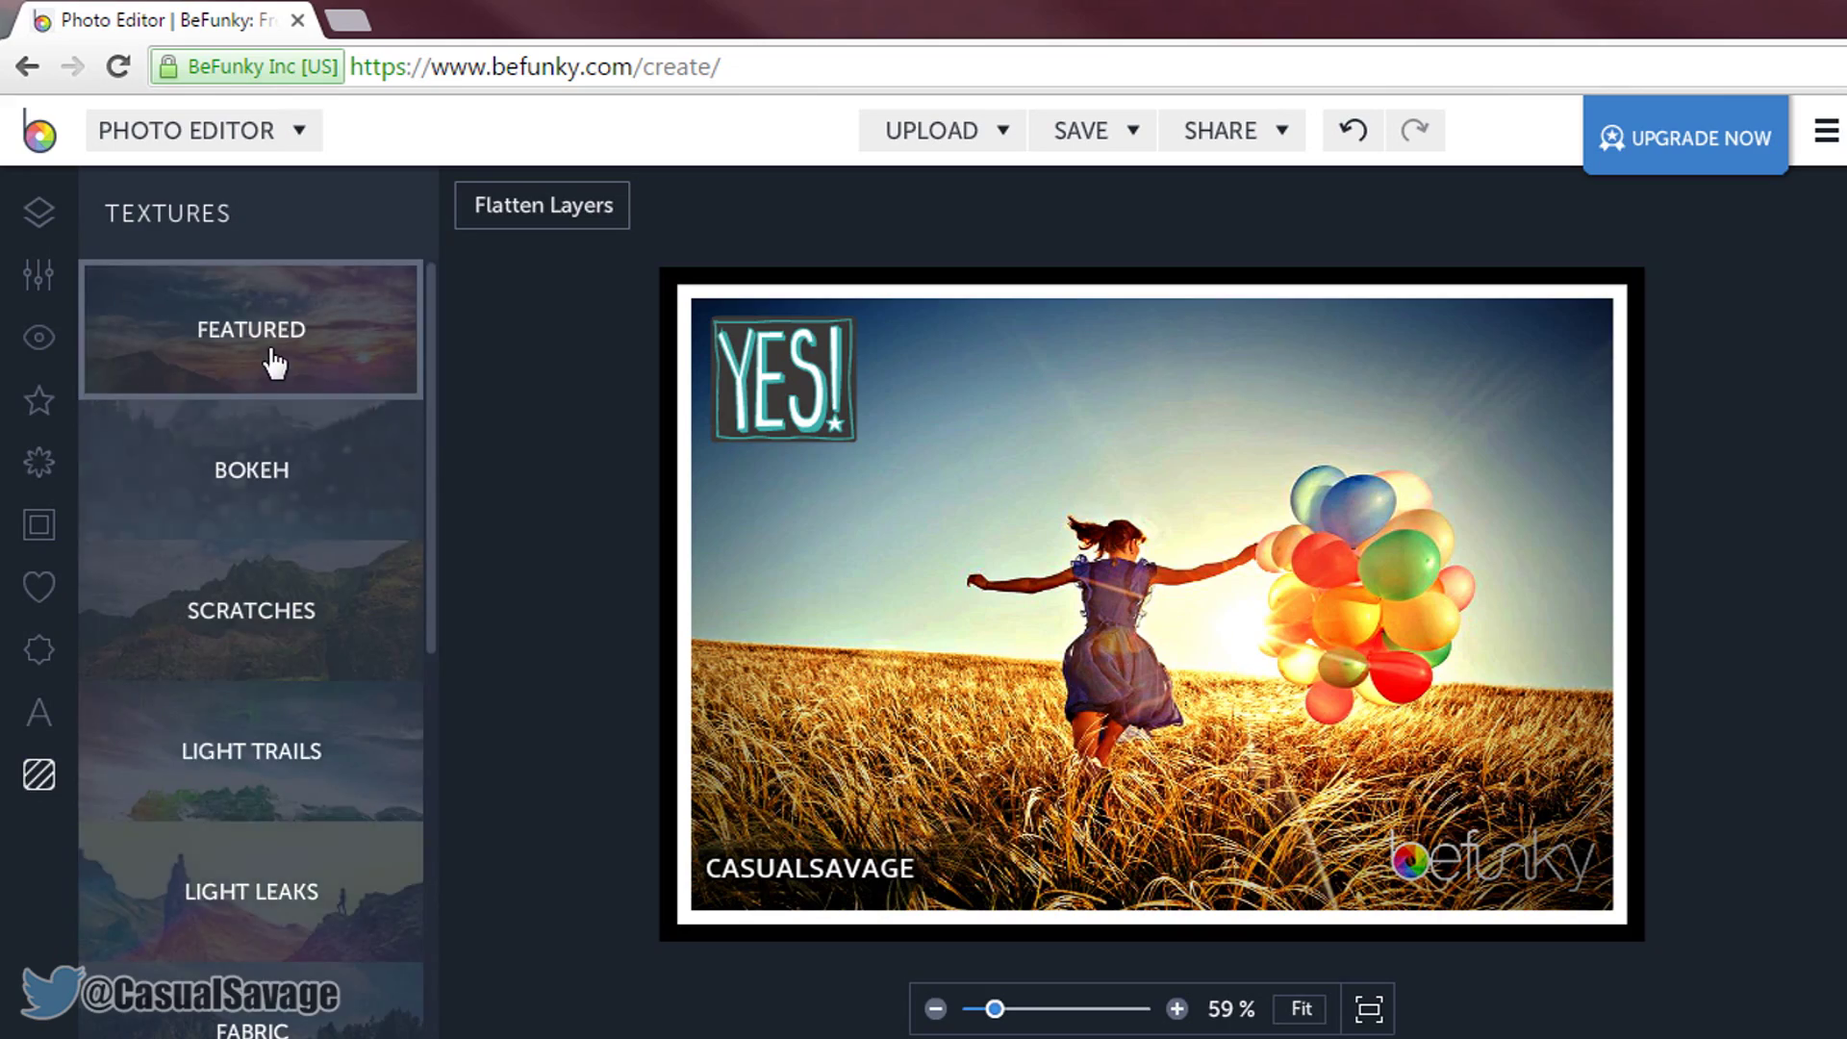
click(269, 359)
click(355, 458)
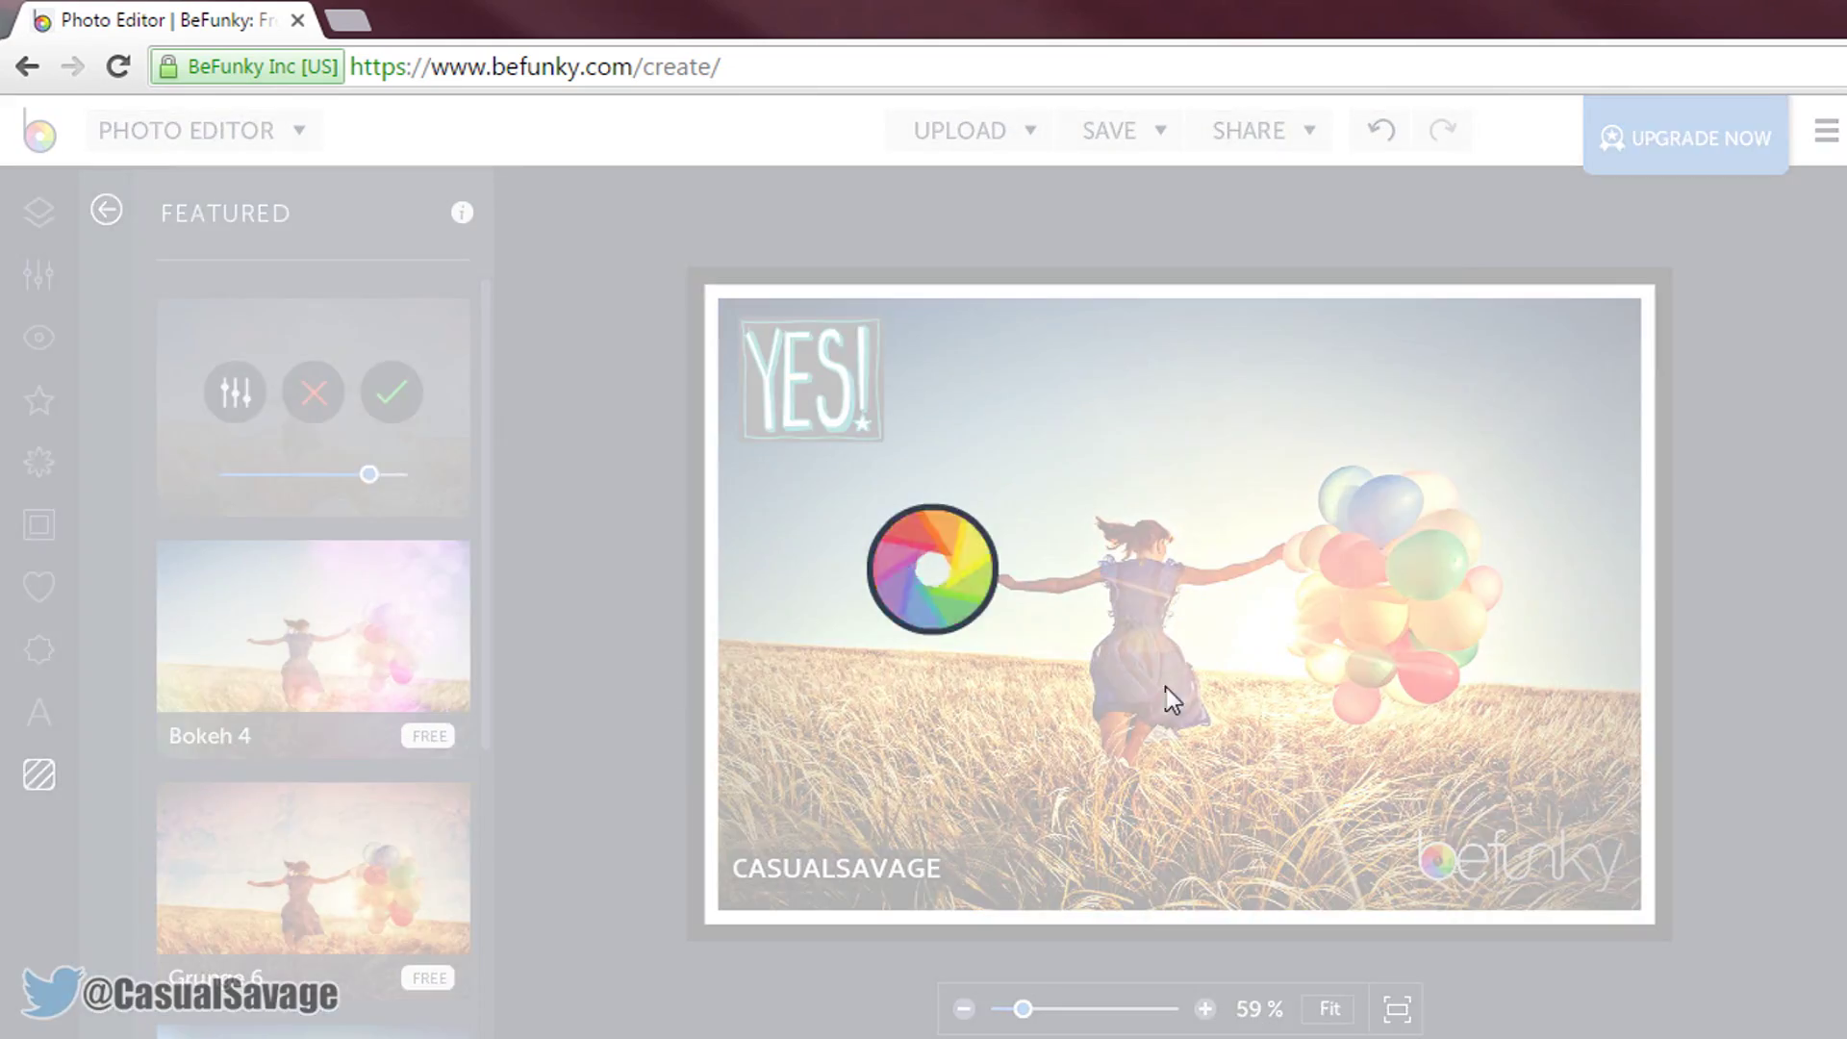
click(321, 646)
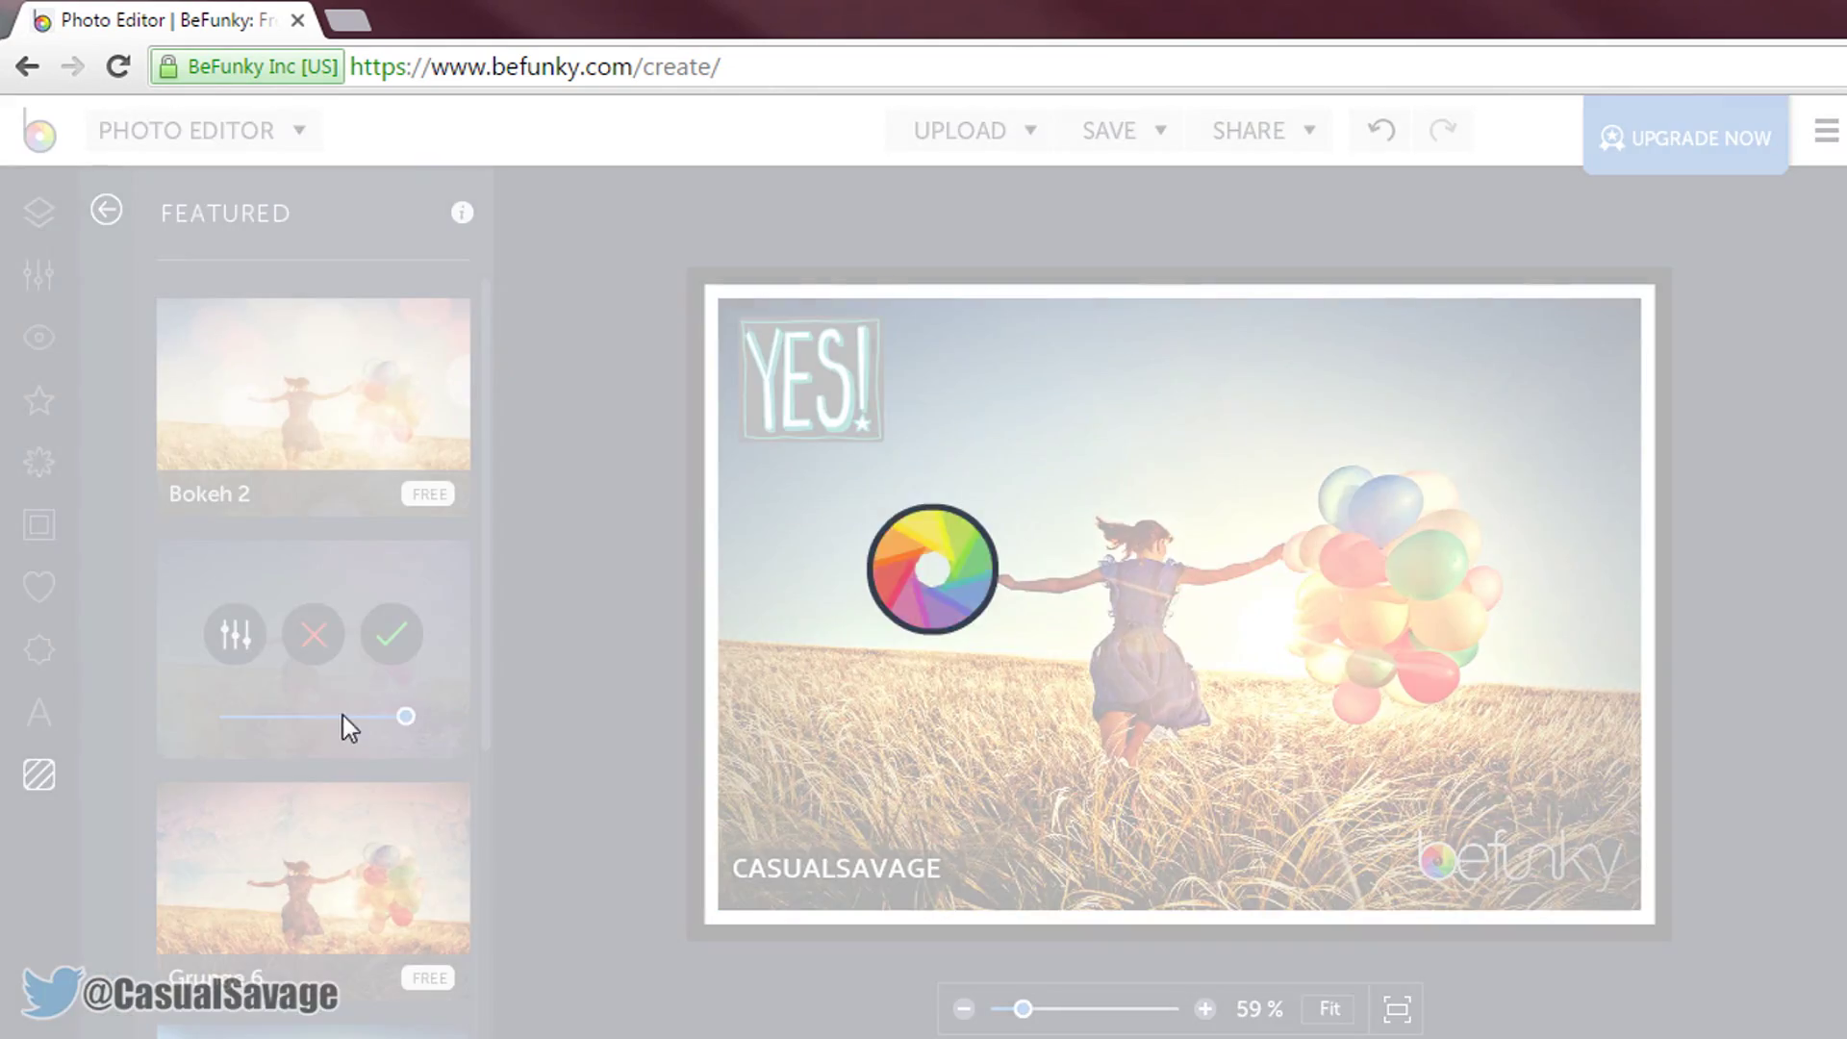
scroll(414, 789, down, 1)
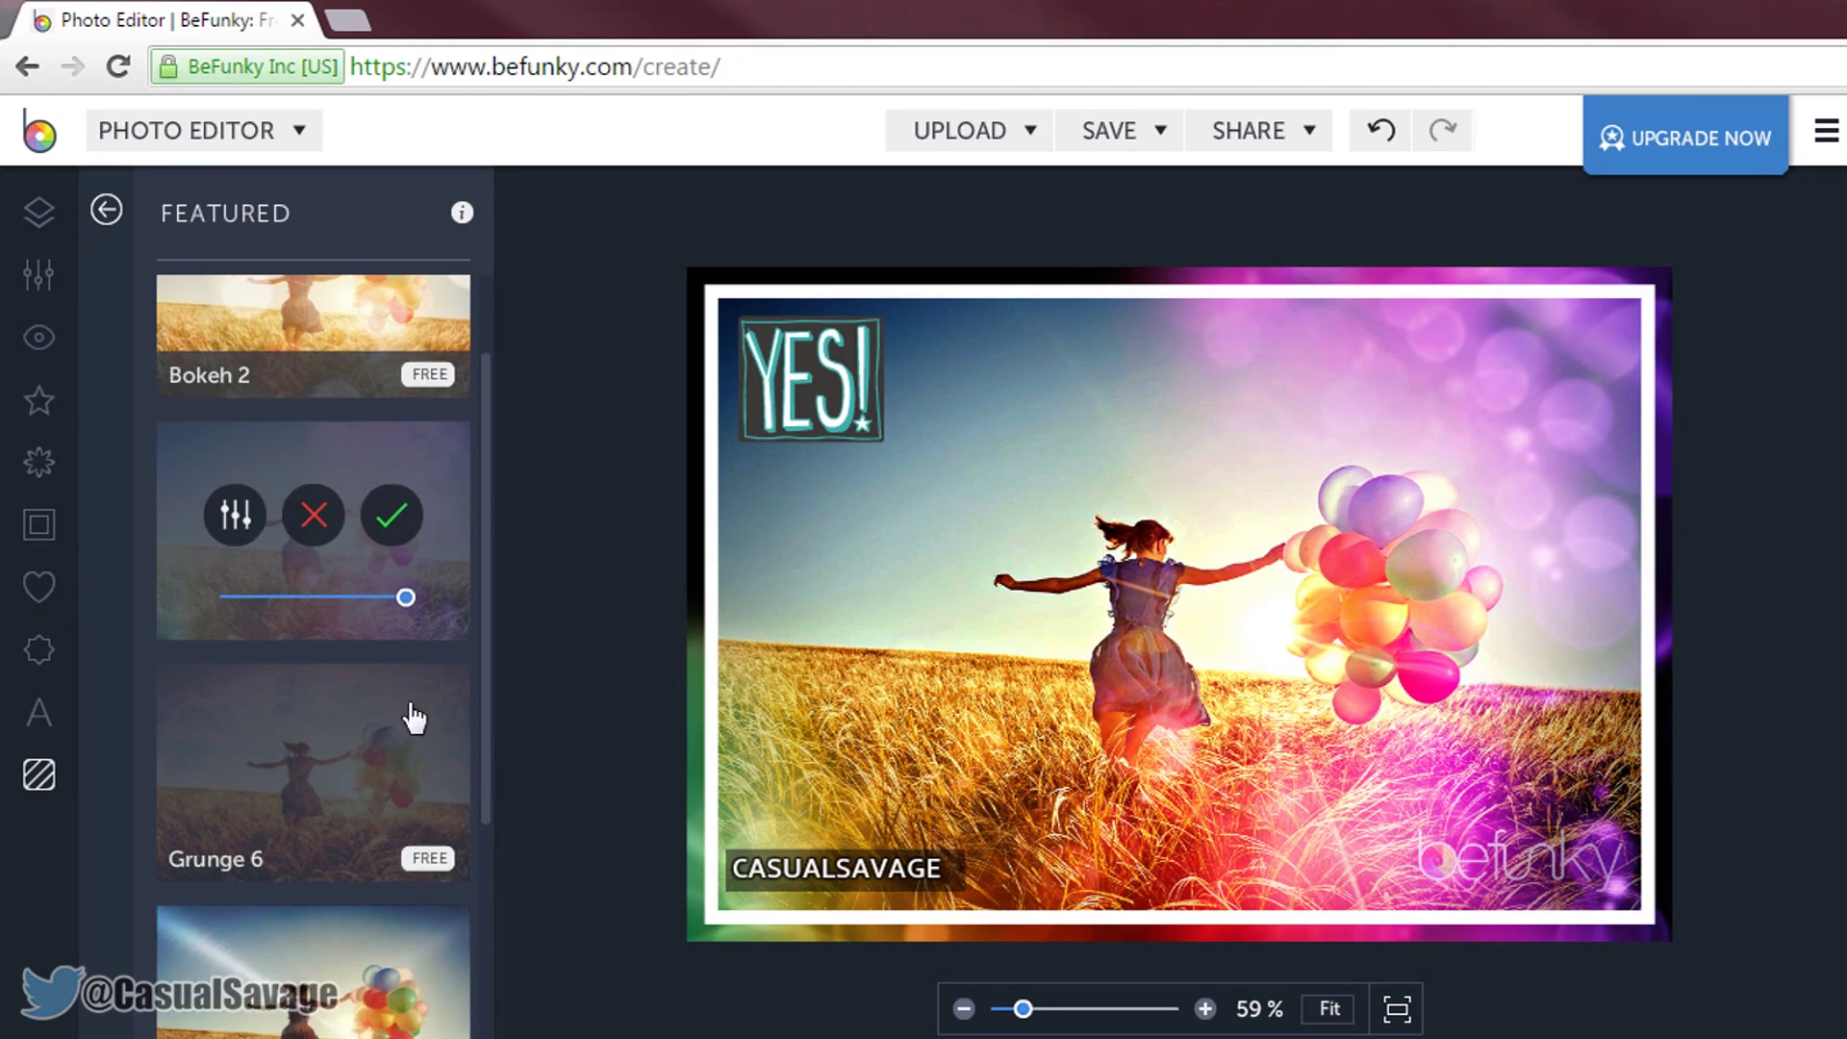
click(327, 856)
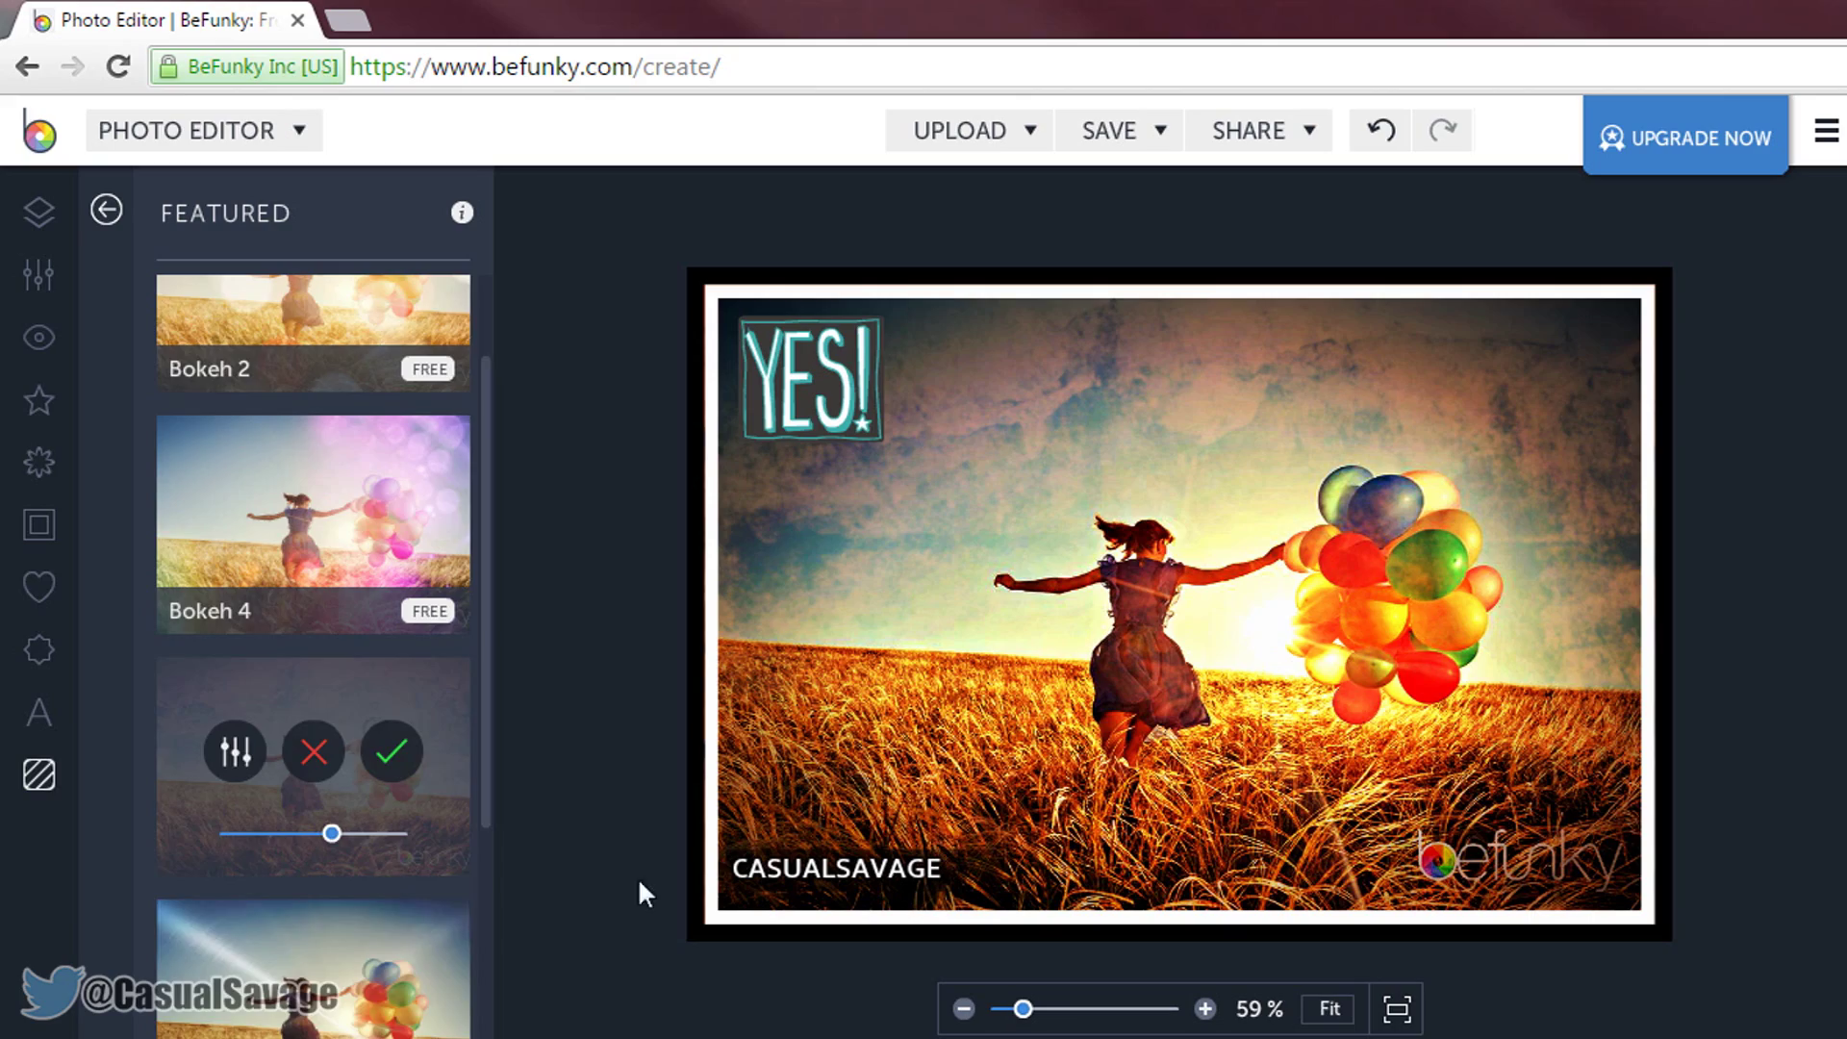
Preview Metal 4, apply the texture below it, and bring up the save destinations
scroll(428, 847, down, 2)
click(412, 799)
scroll(334, 928, down, 1)
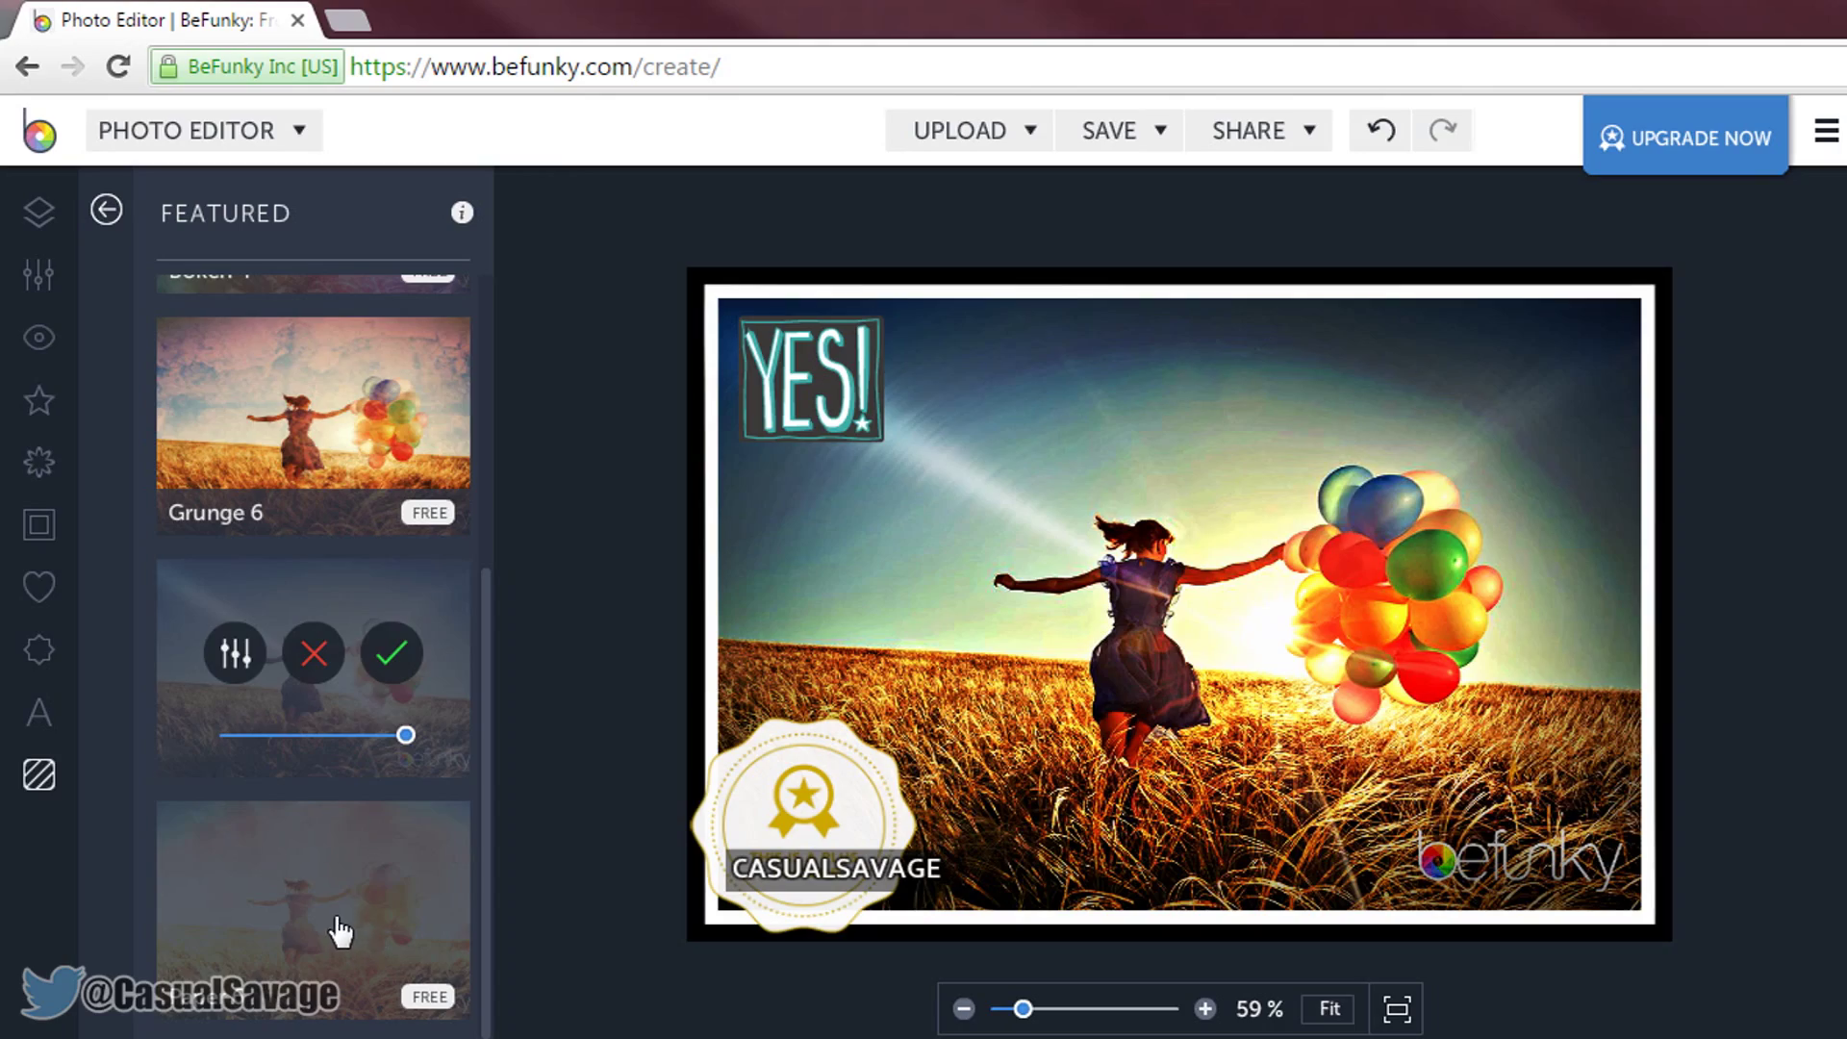
click(335, 916)
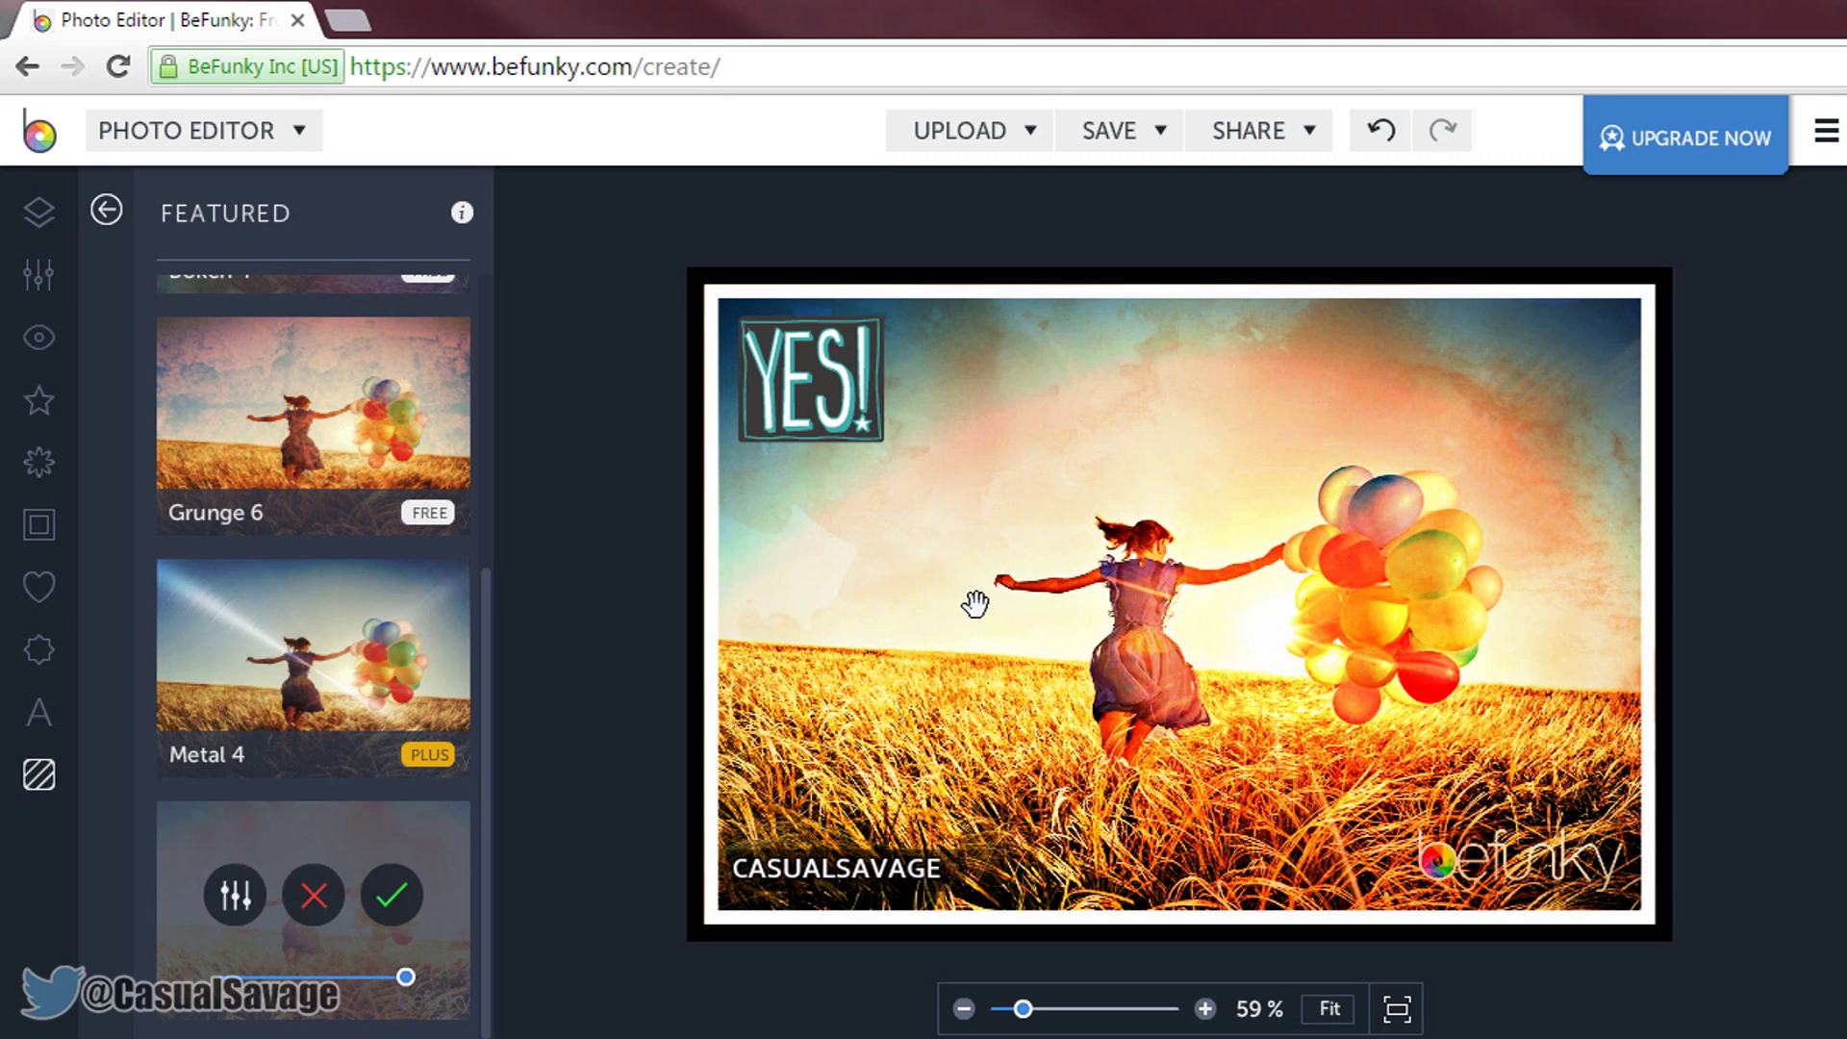
click(1129, 136)
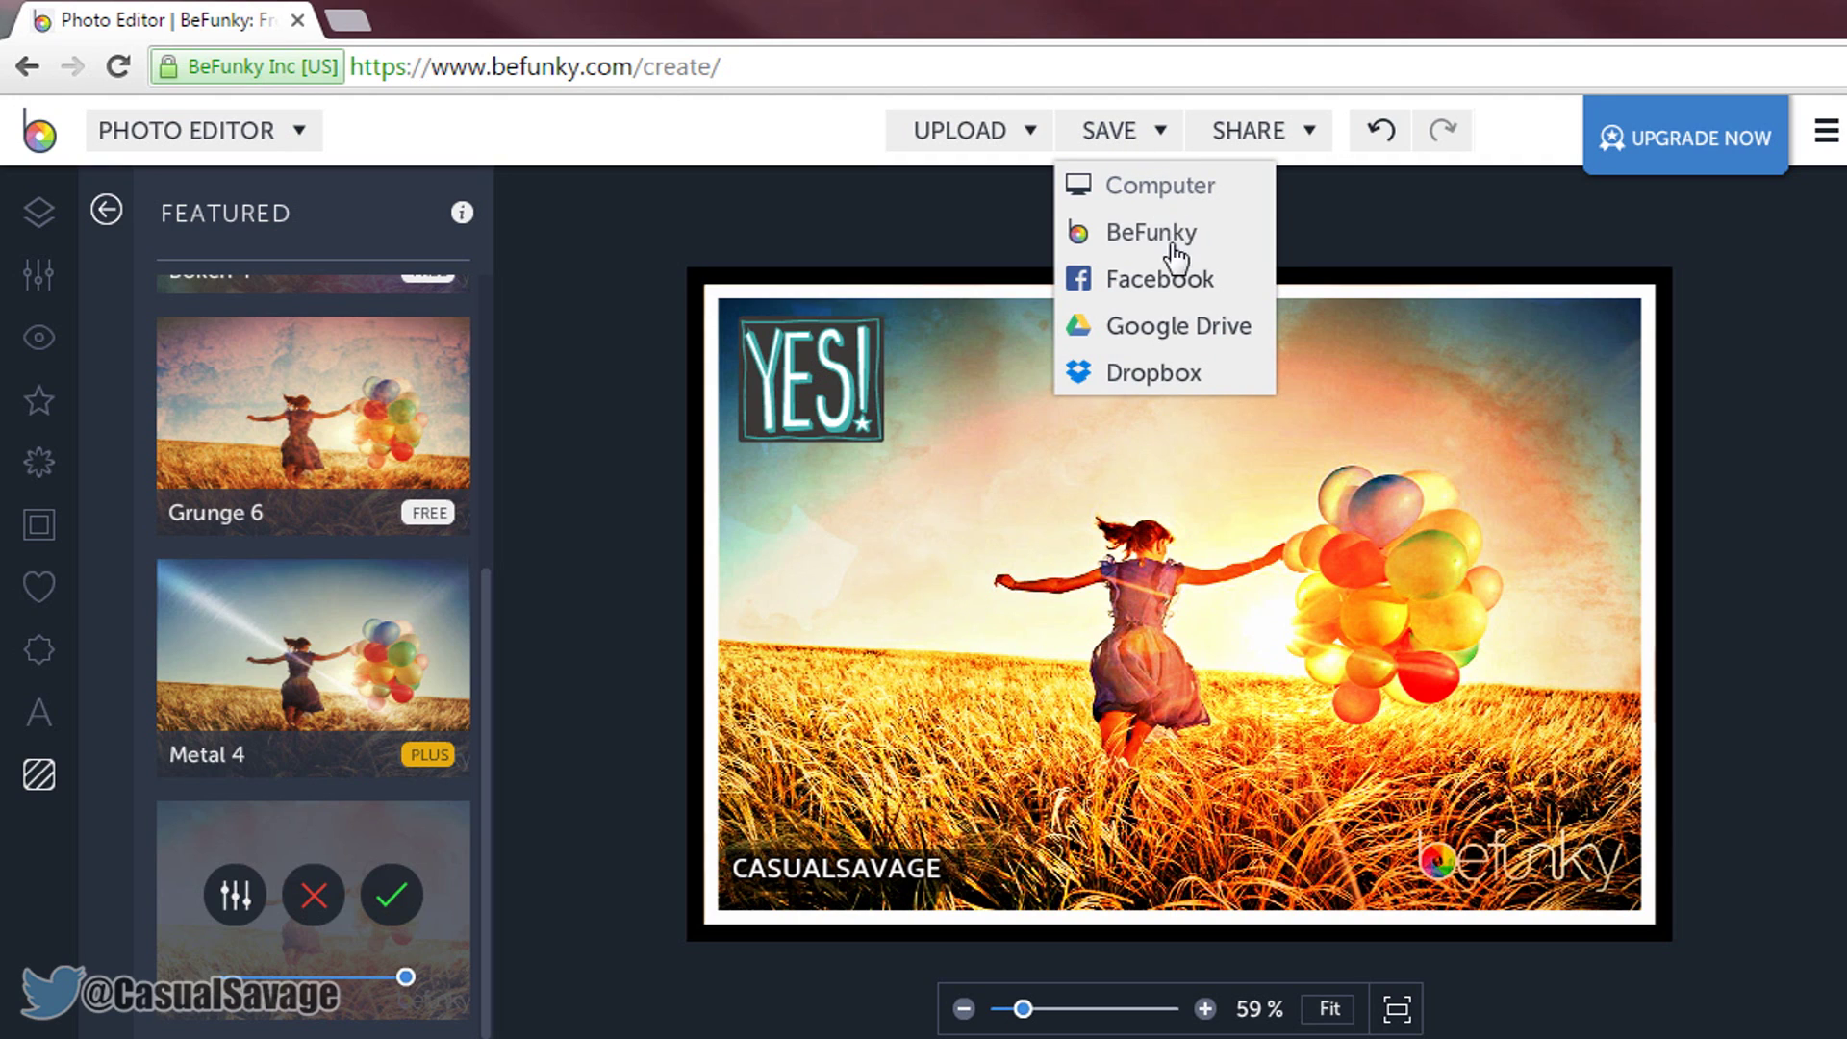
Export to the computer as JPG at quality 100, saving sample_1.jpg on the Desktop over the existing file
click(1153, 193)
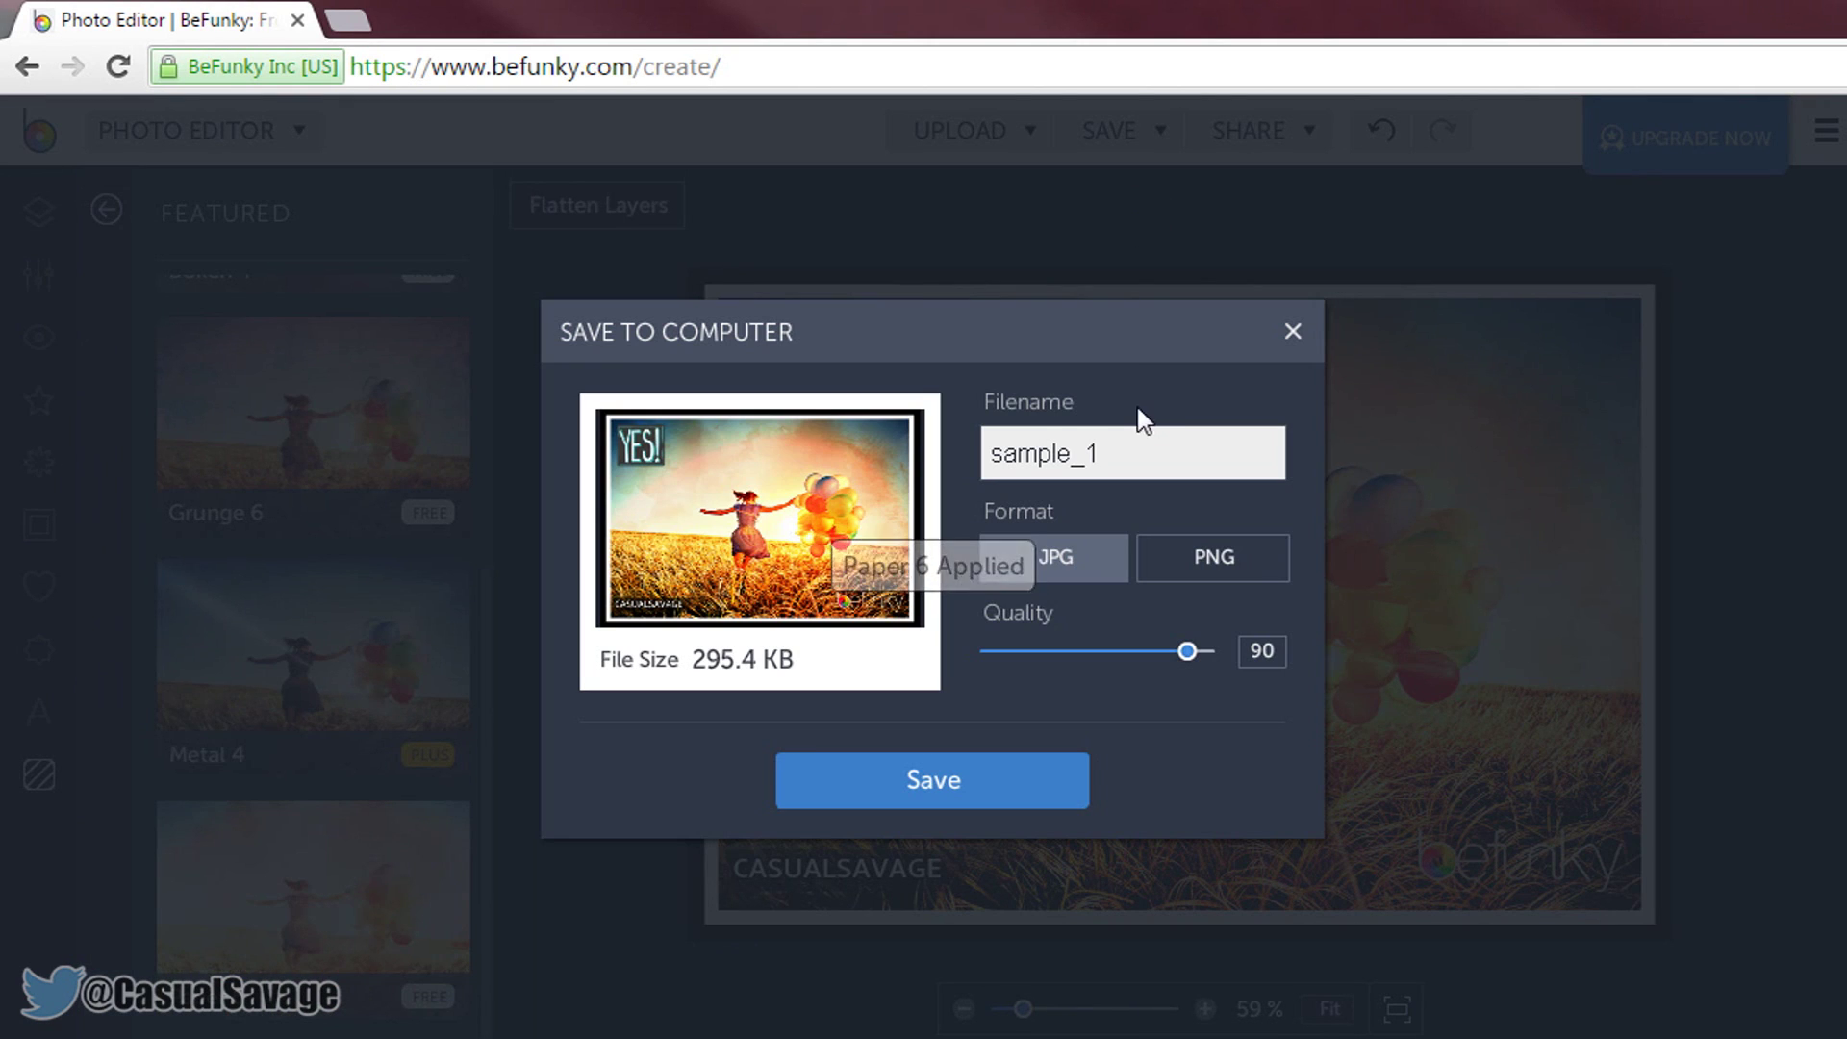
double_click(1167, 450)
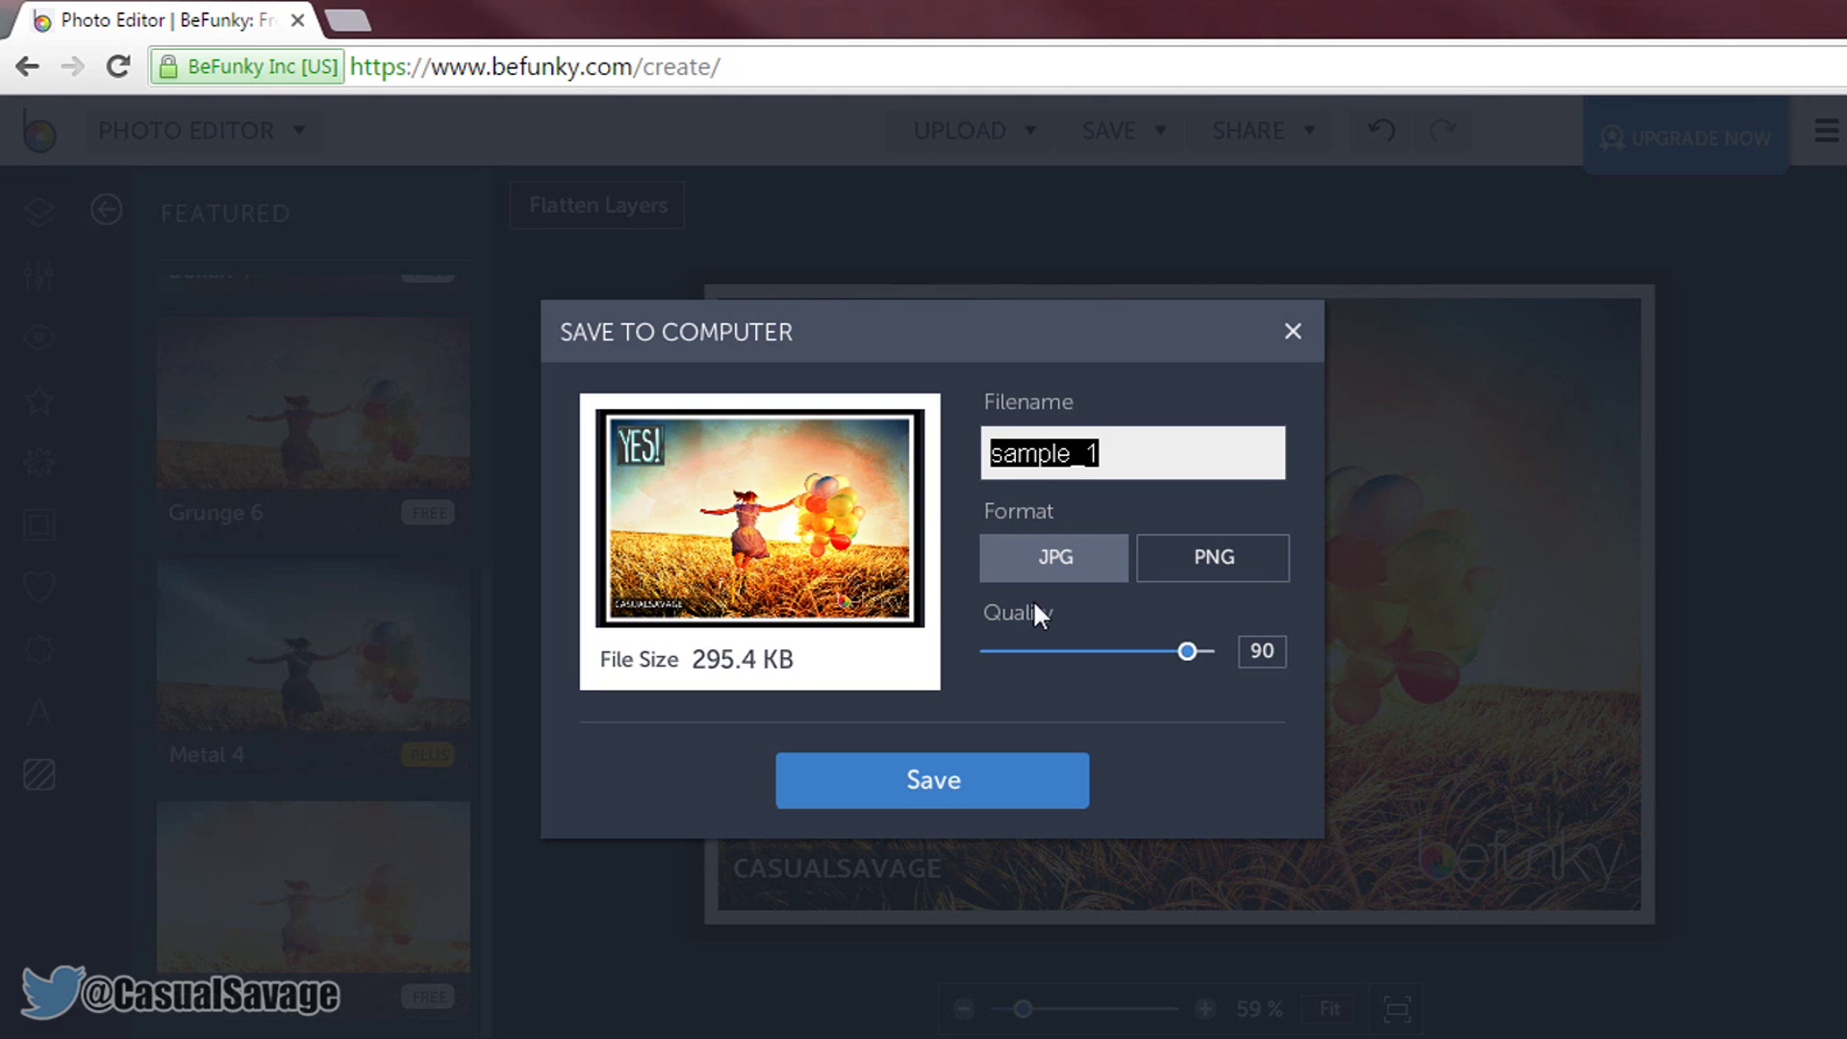
drag(1193, 658, 1270, 626)
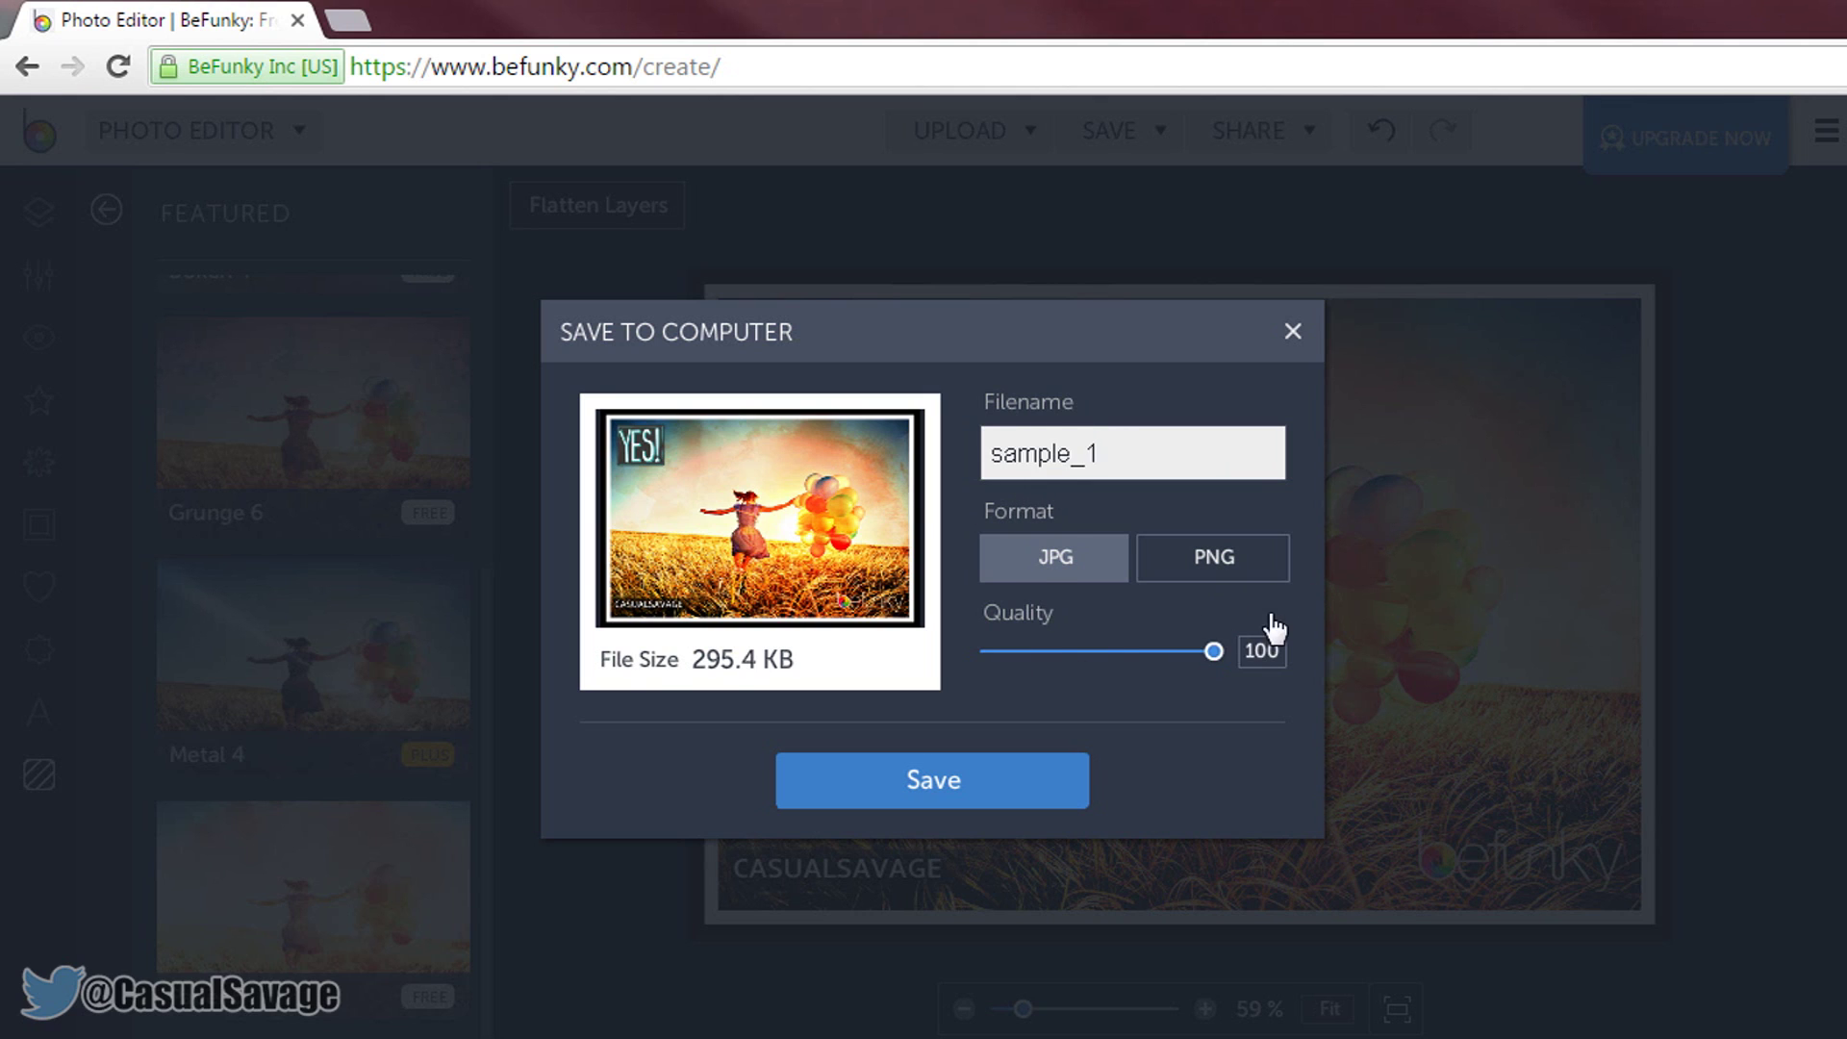
click(974, 799)
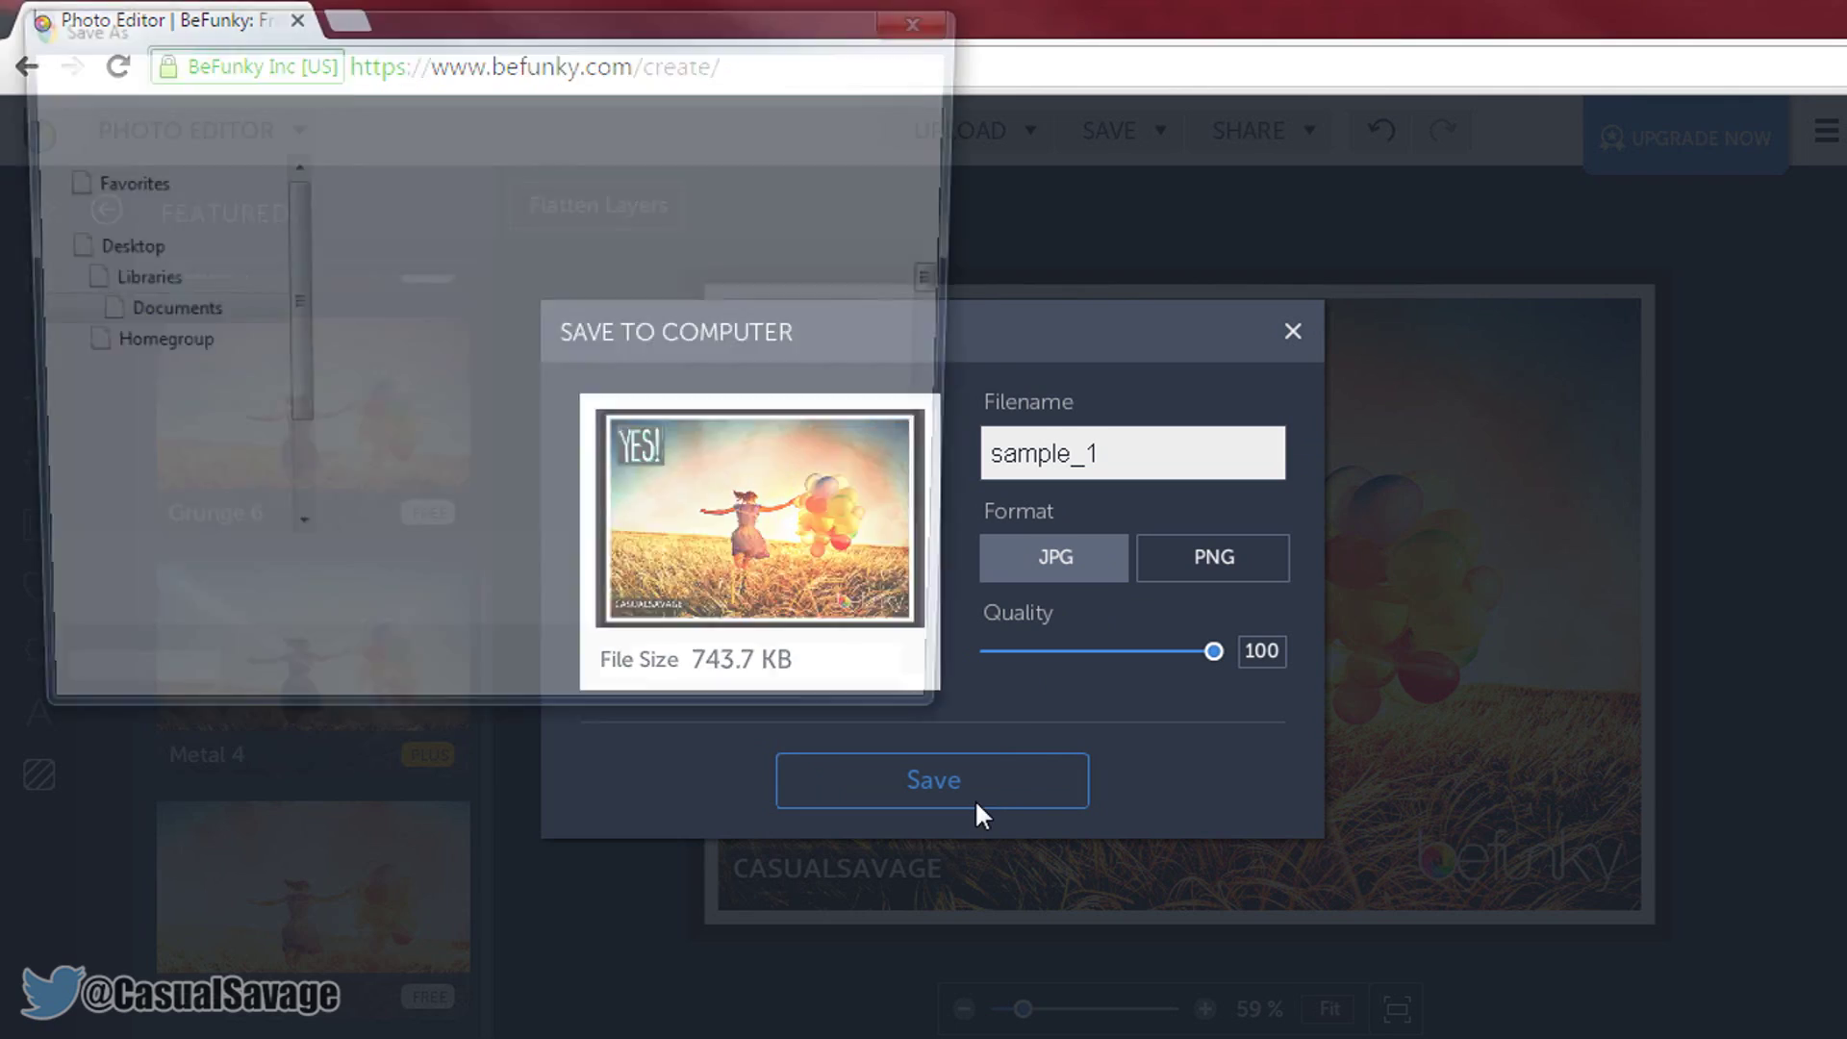
click(173, 310)
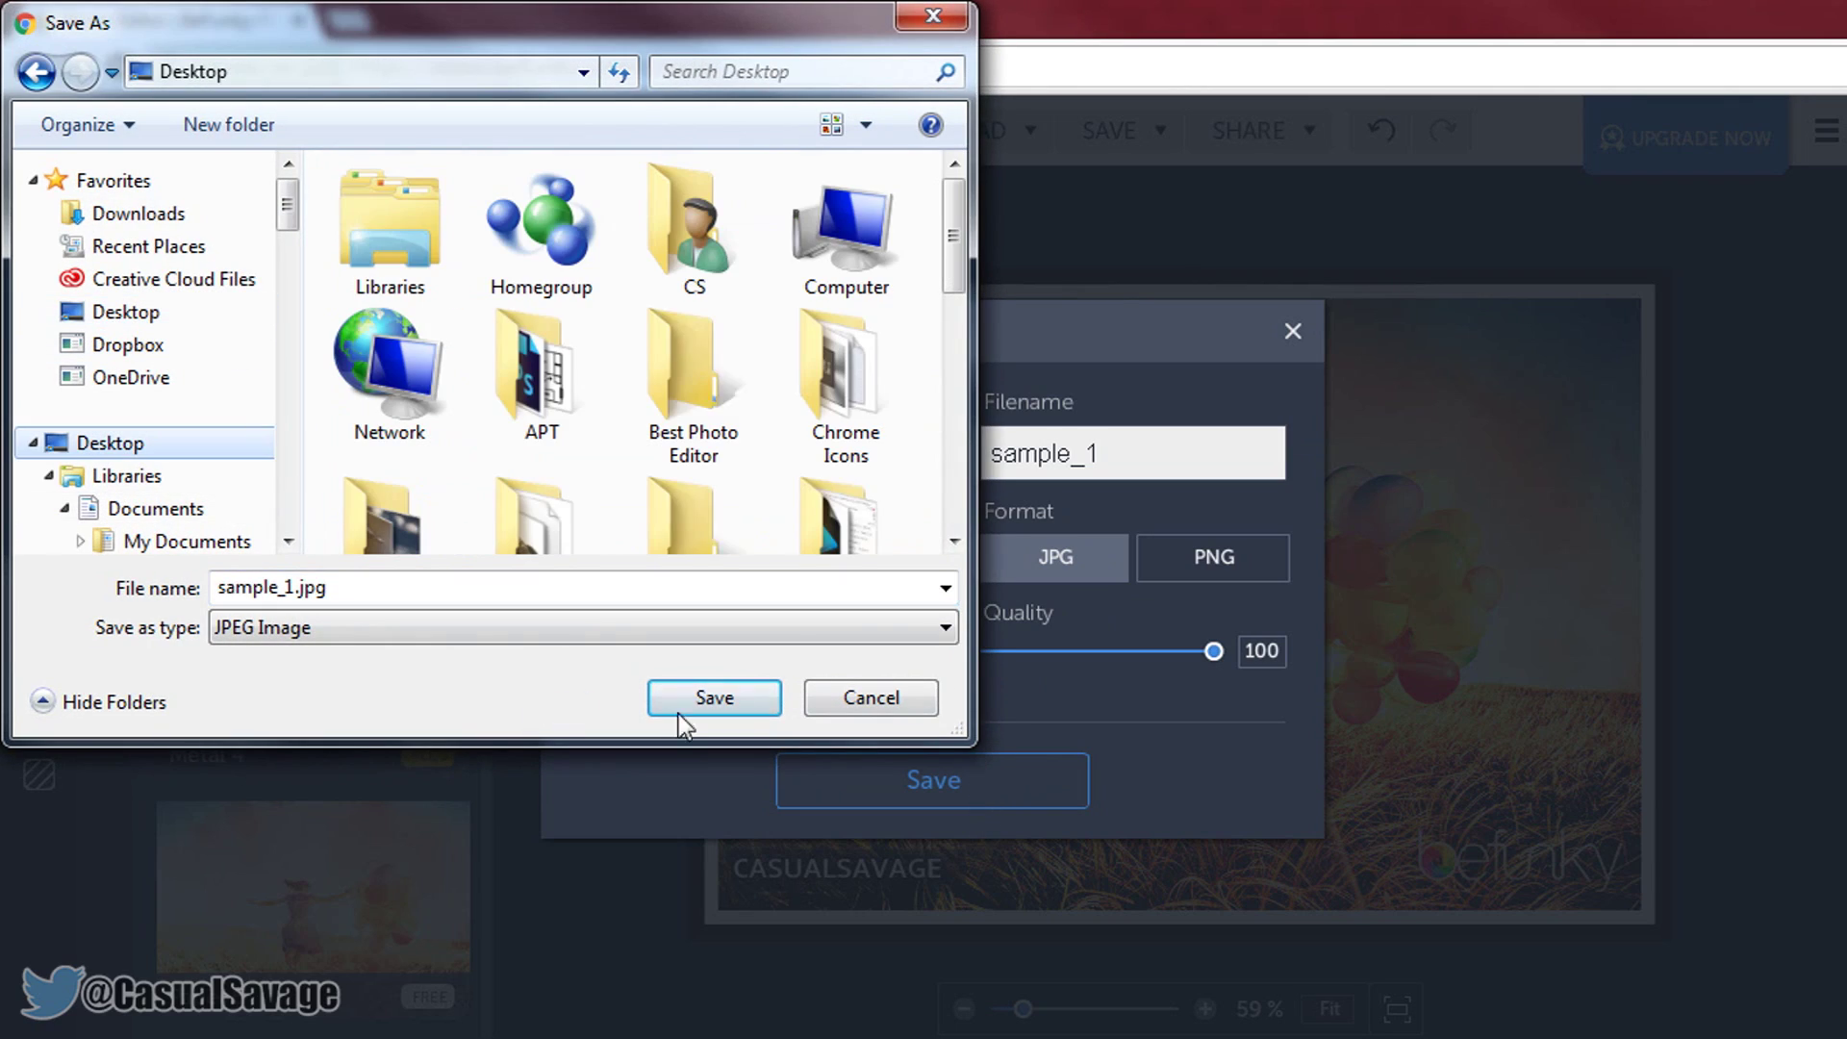
click(746, 696)
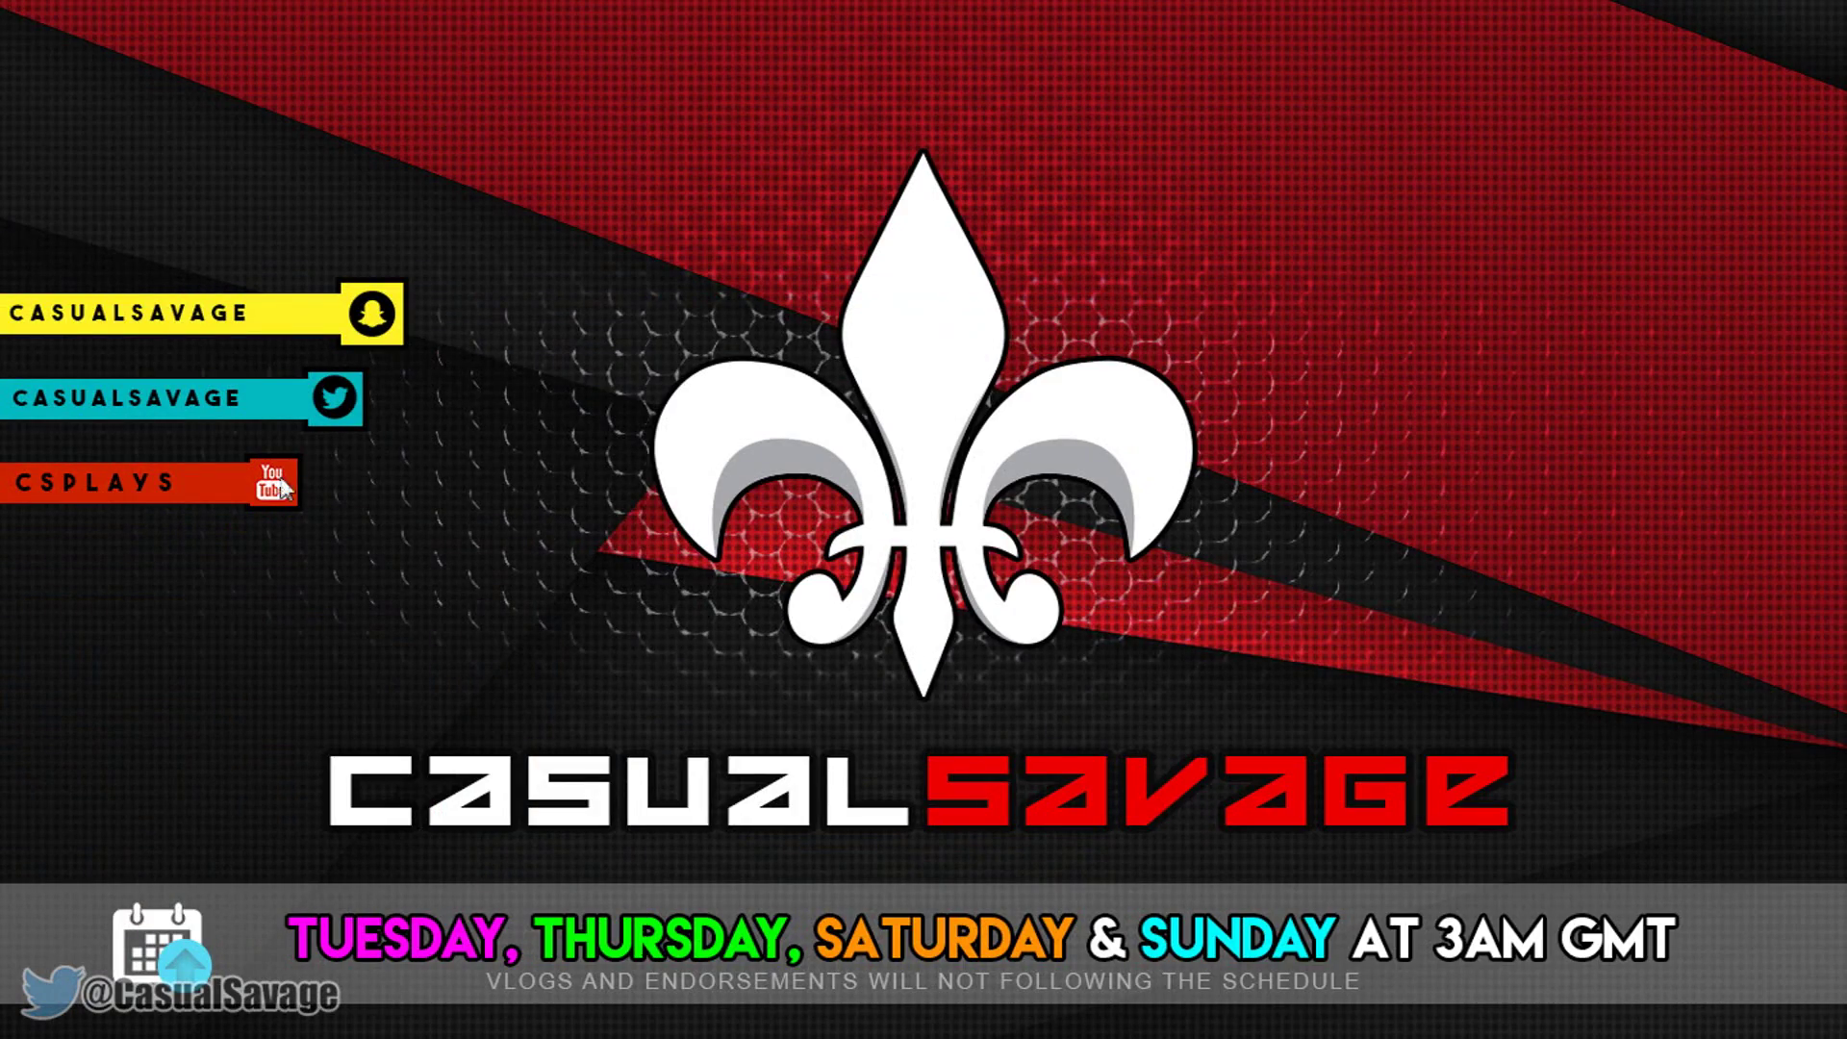
View the saved sample_1.jpg, then maximise the browser showing pixlr.com
double_click(38, 46)
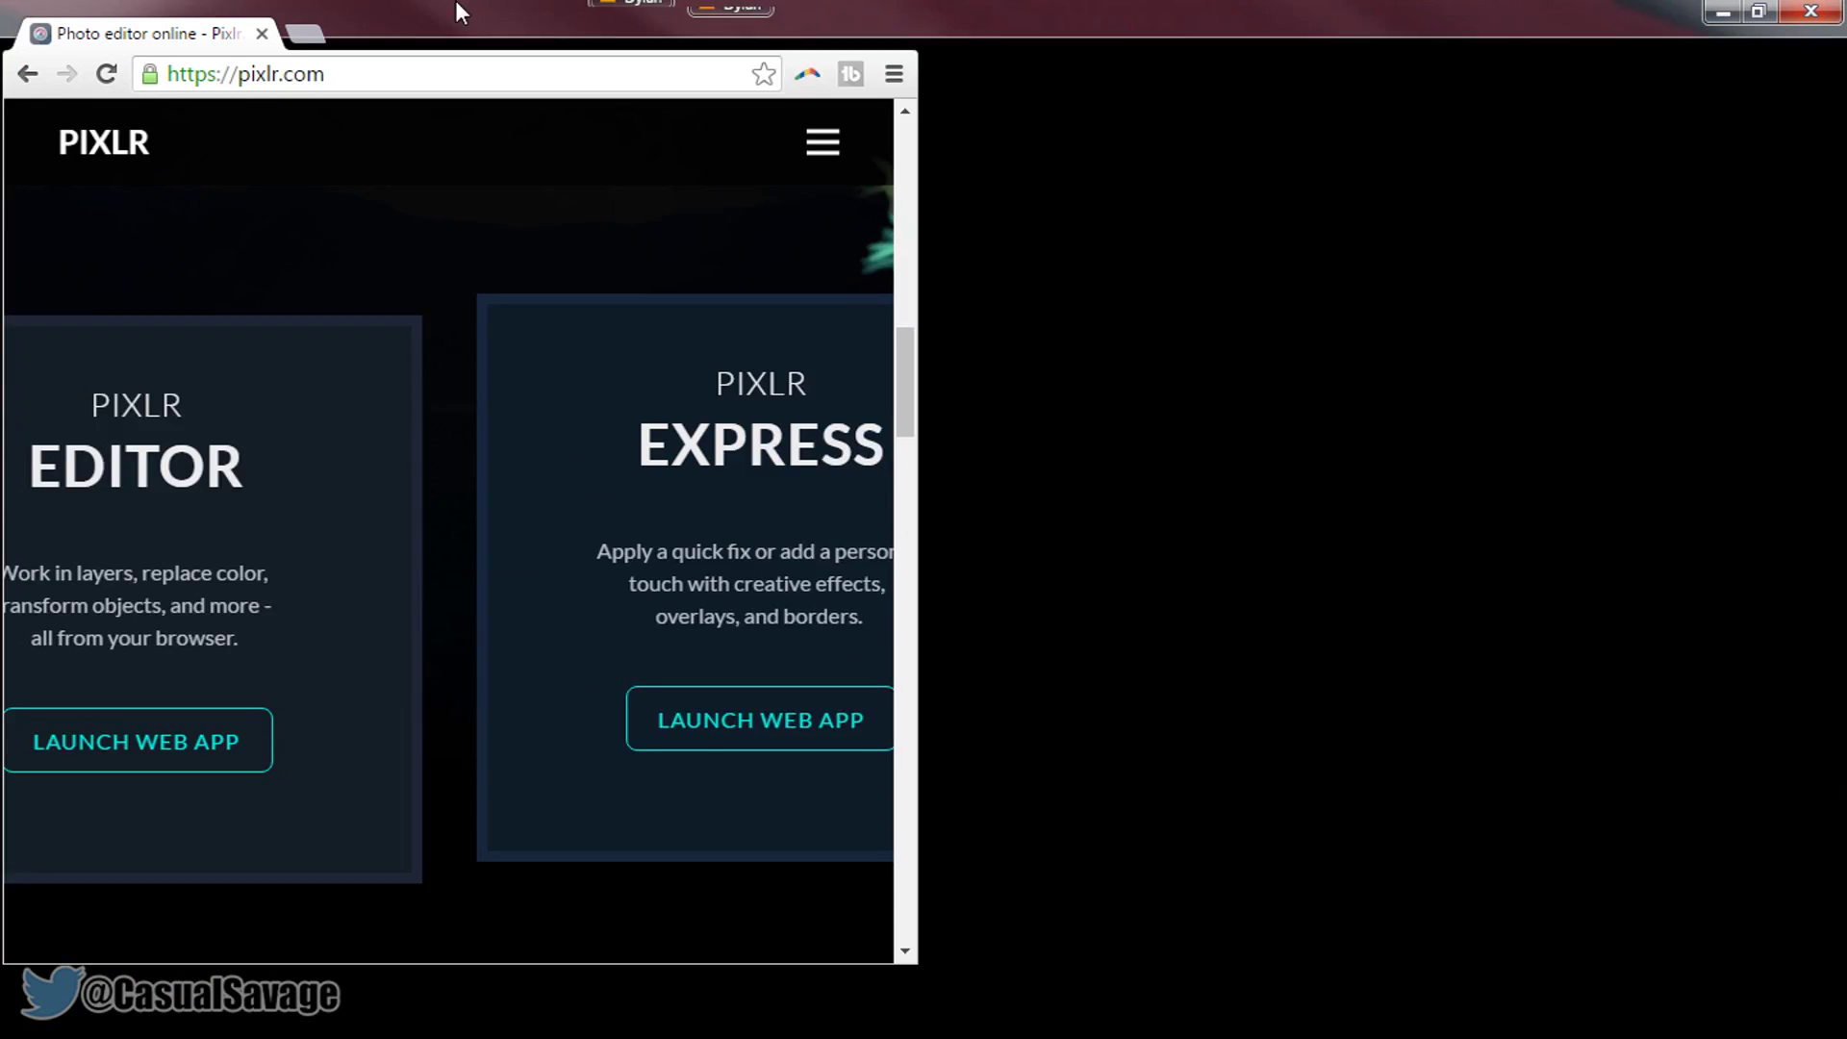
double_click(577, 13)
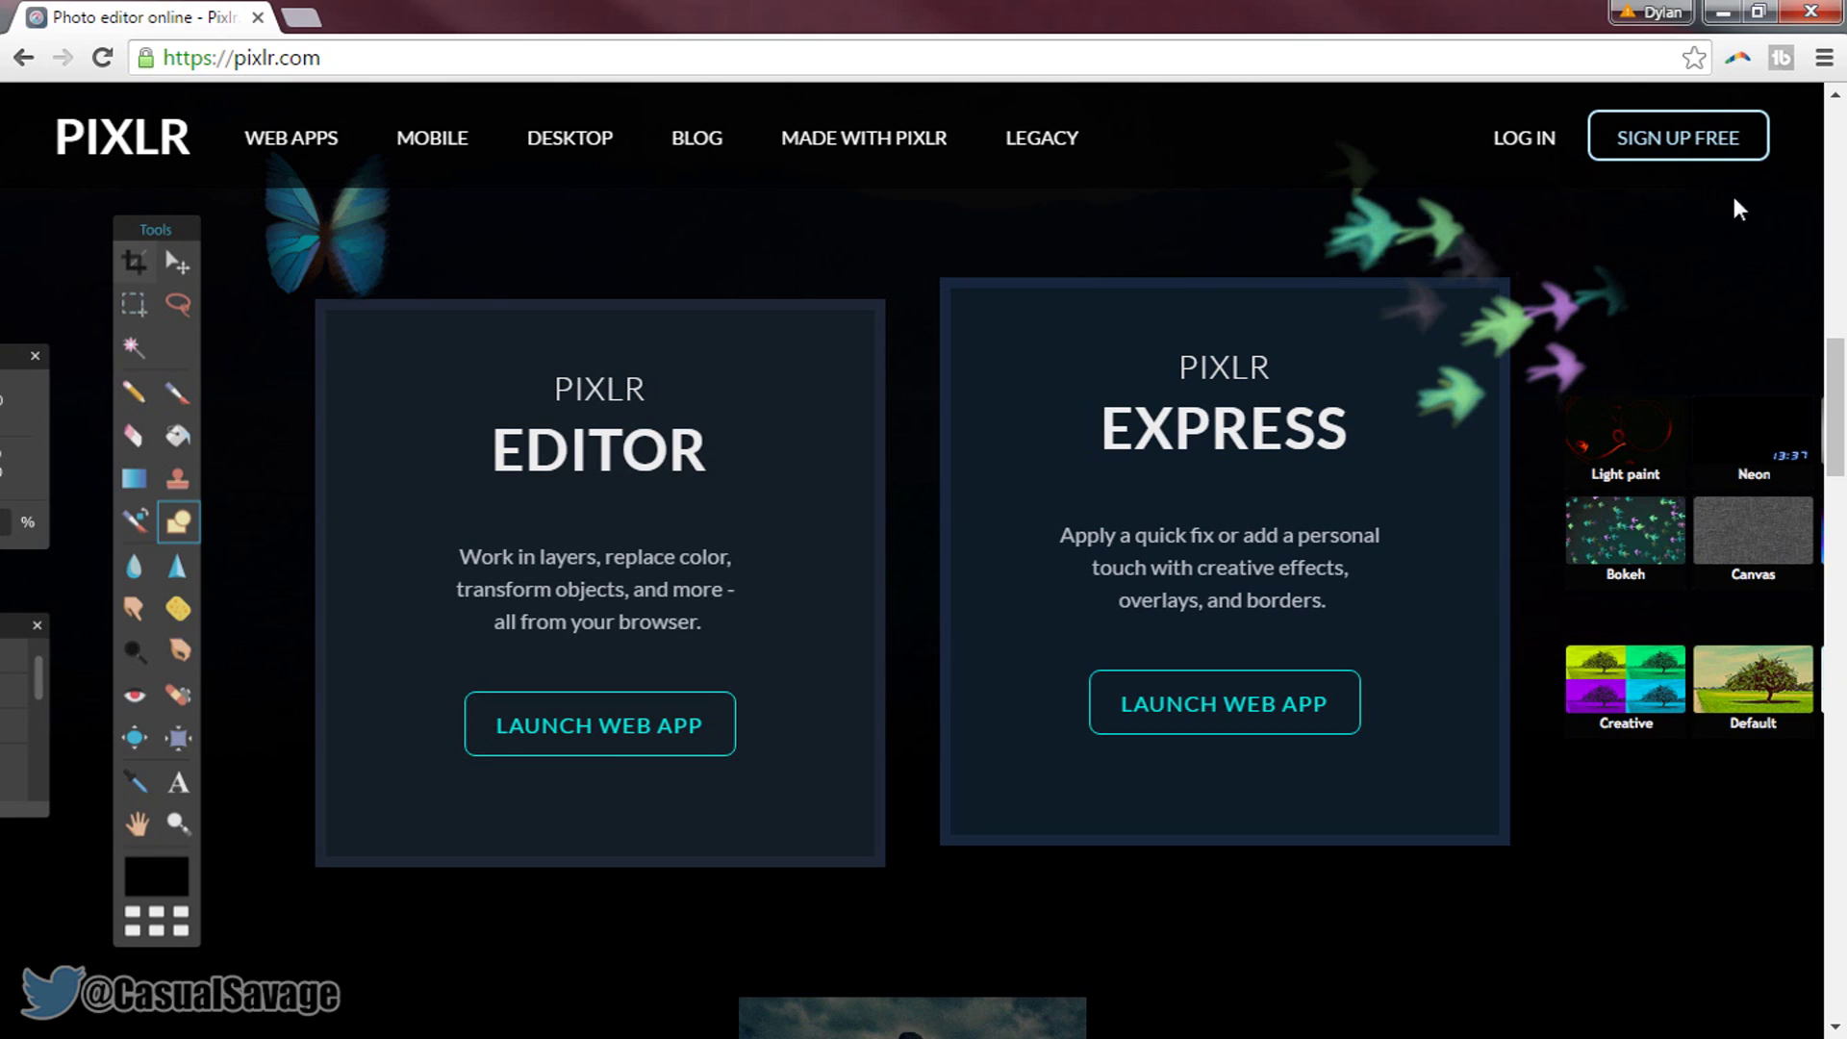
Launch the Pixlr Editor web app from the PIXLR EDITOR section
click(632, 726)
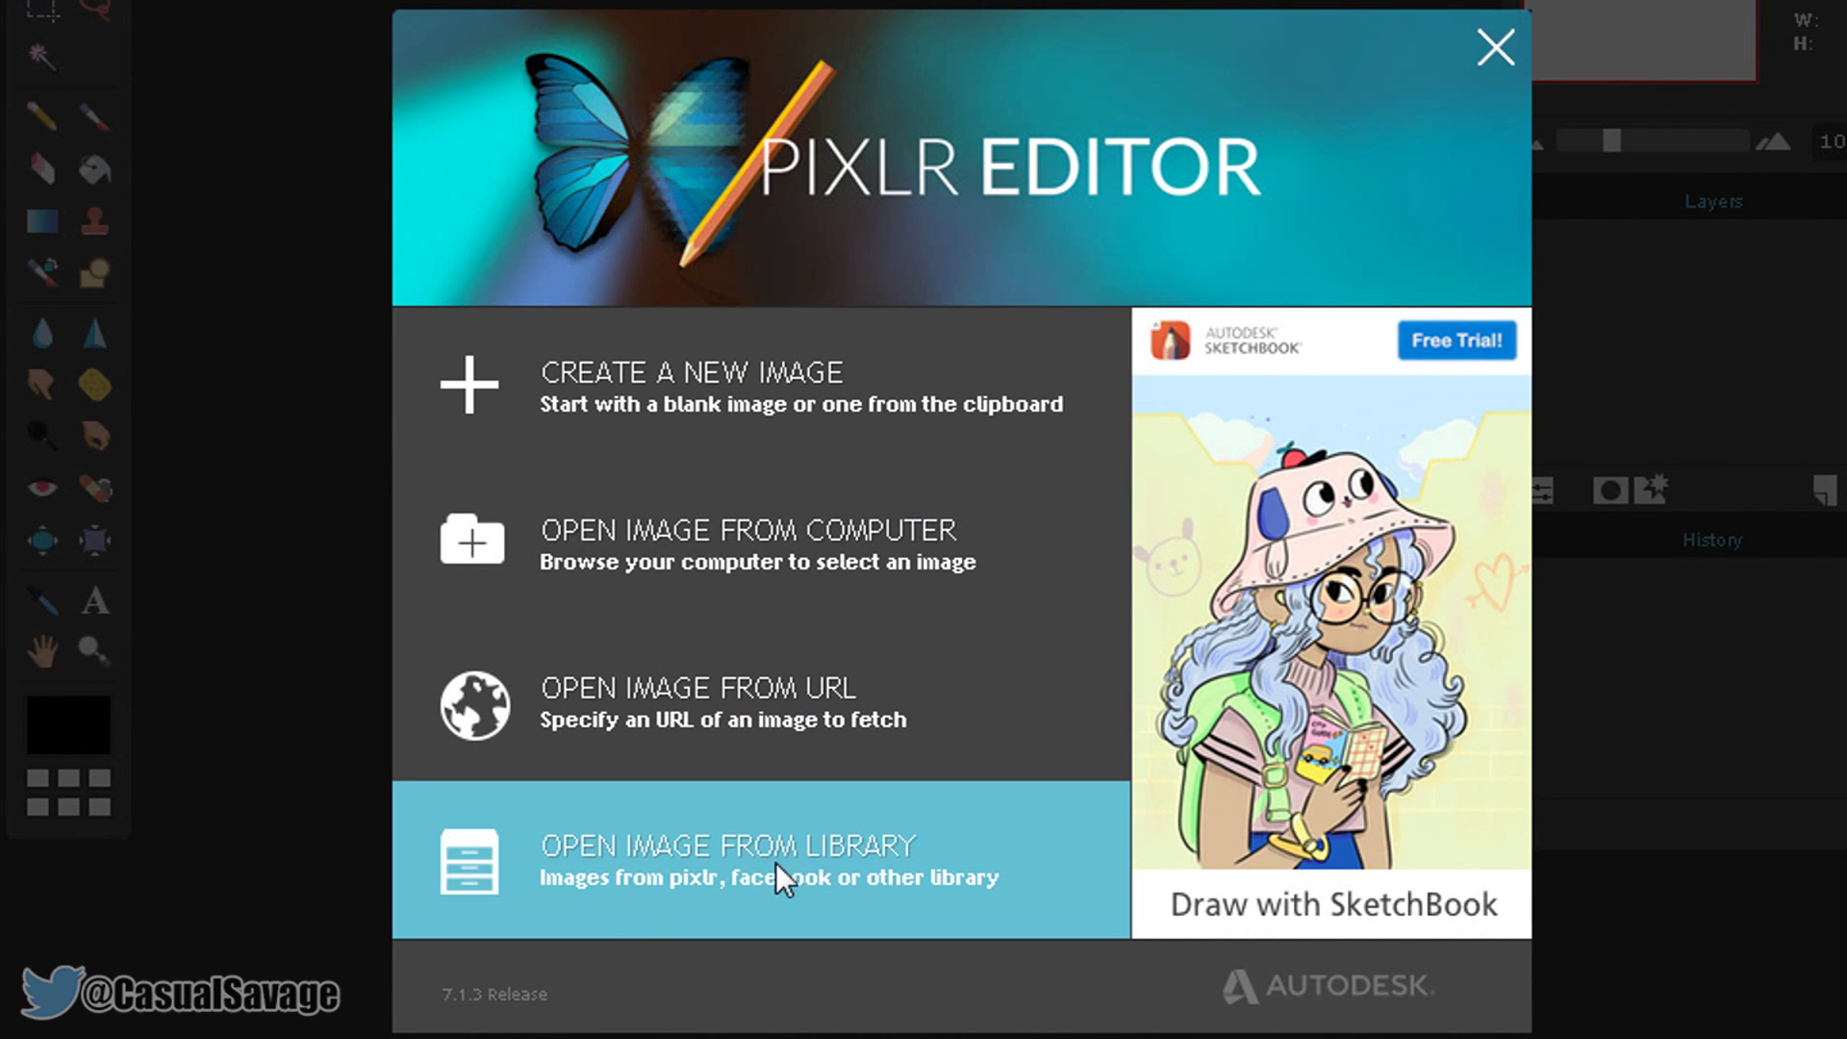
Start a new image and choose the Movie 720p preset (1280 × 720)
click(895, 435)
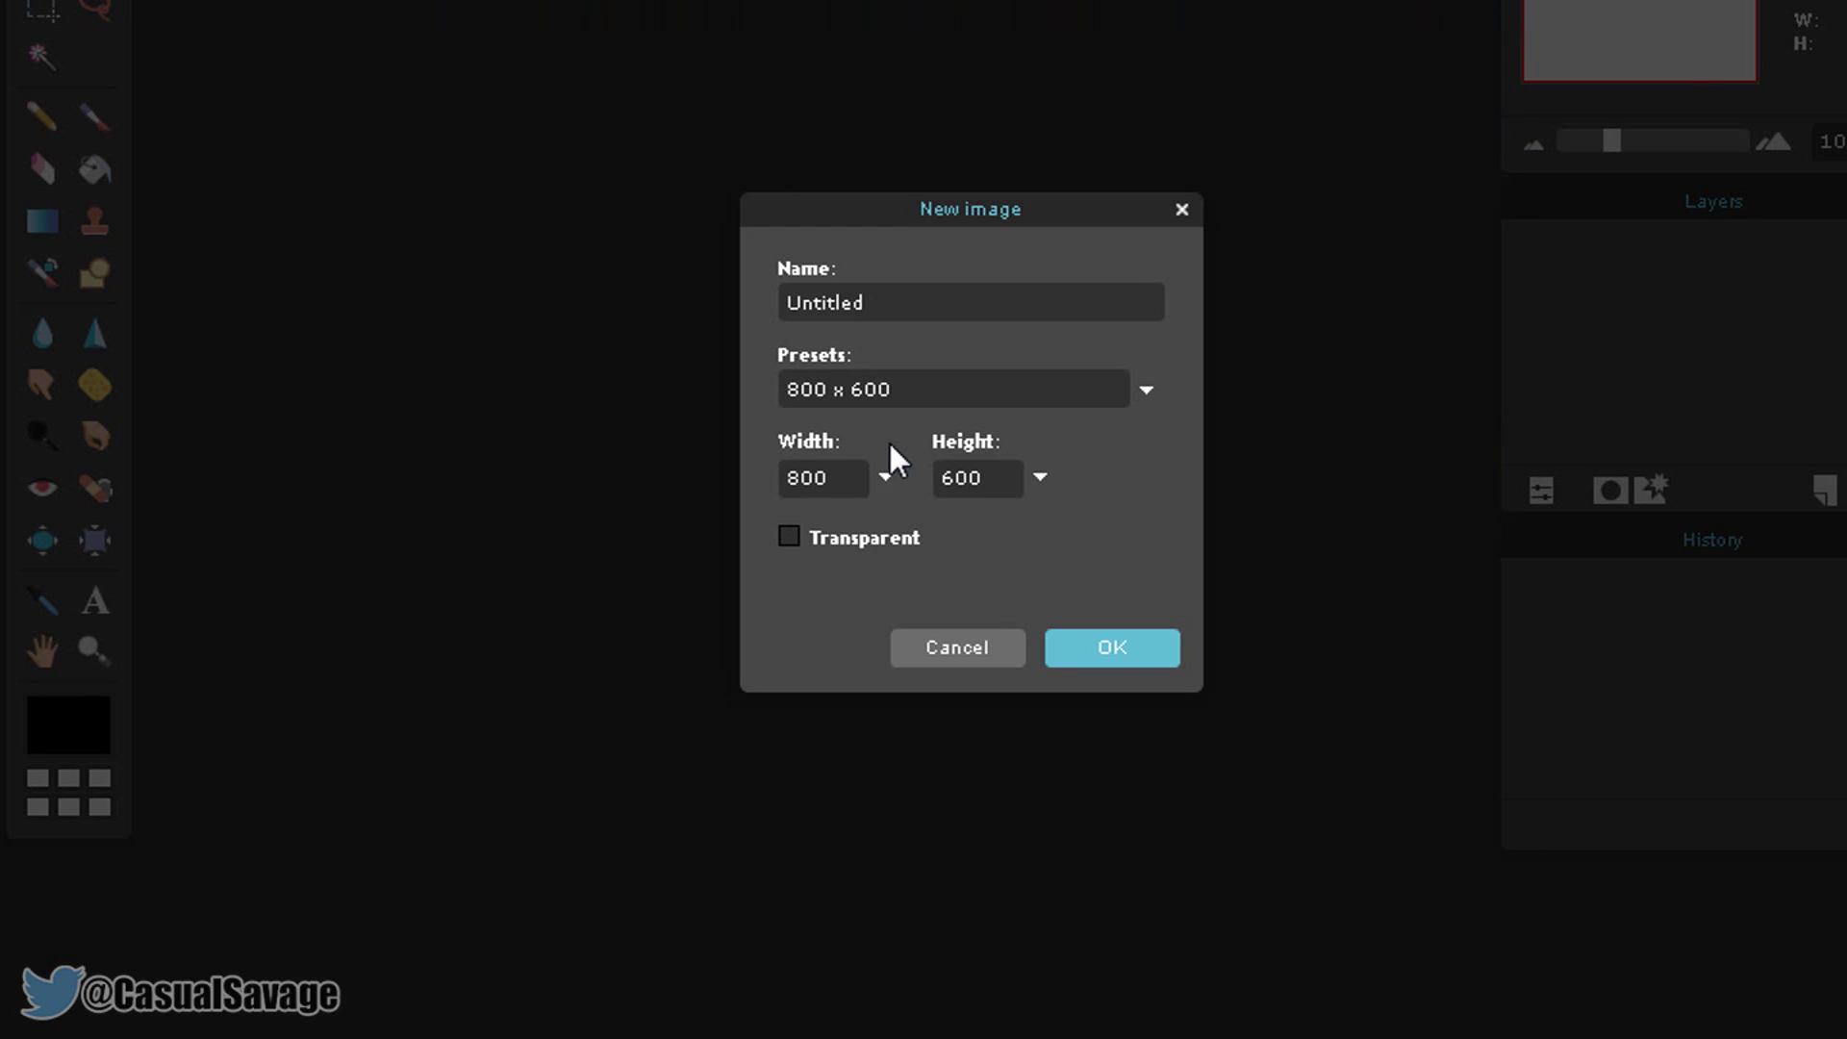
click(891, 388)
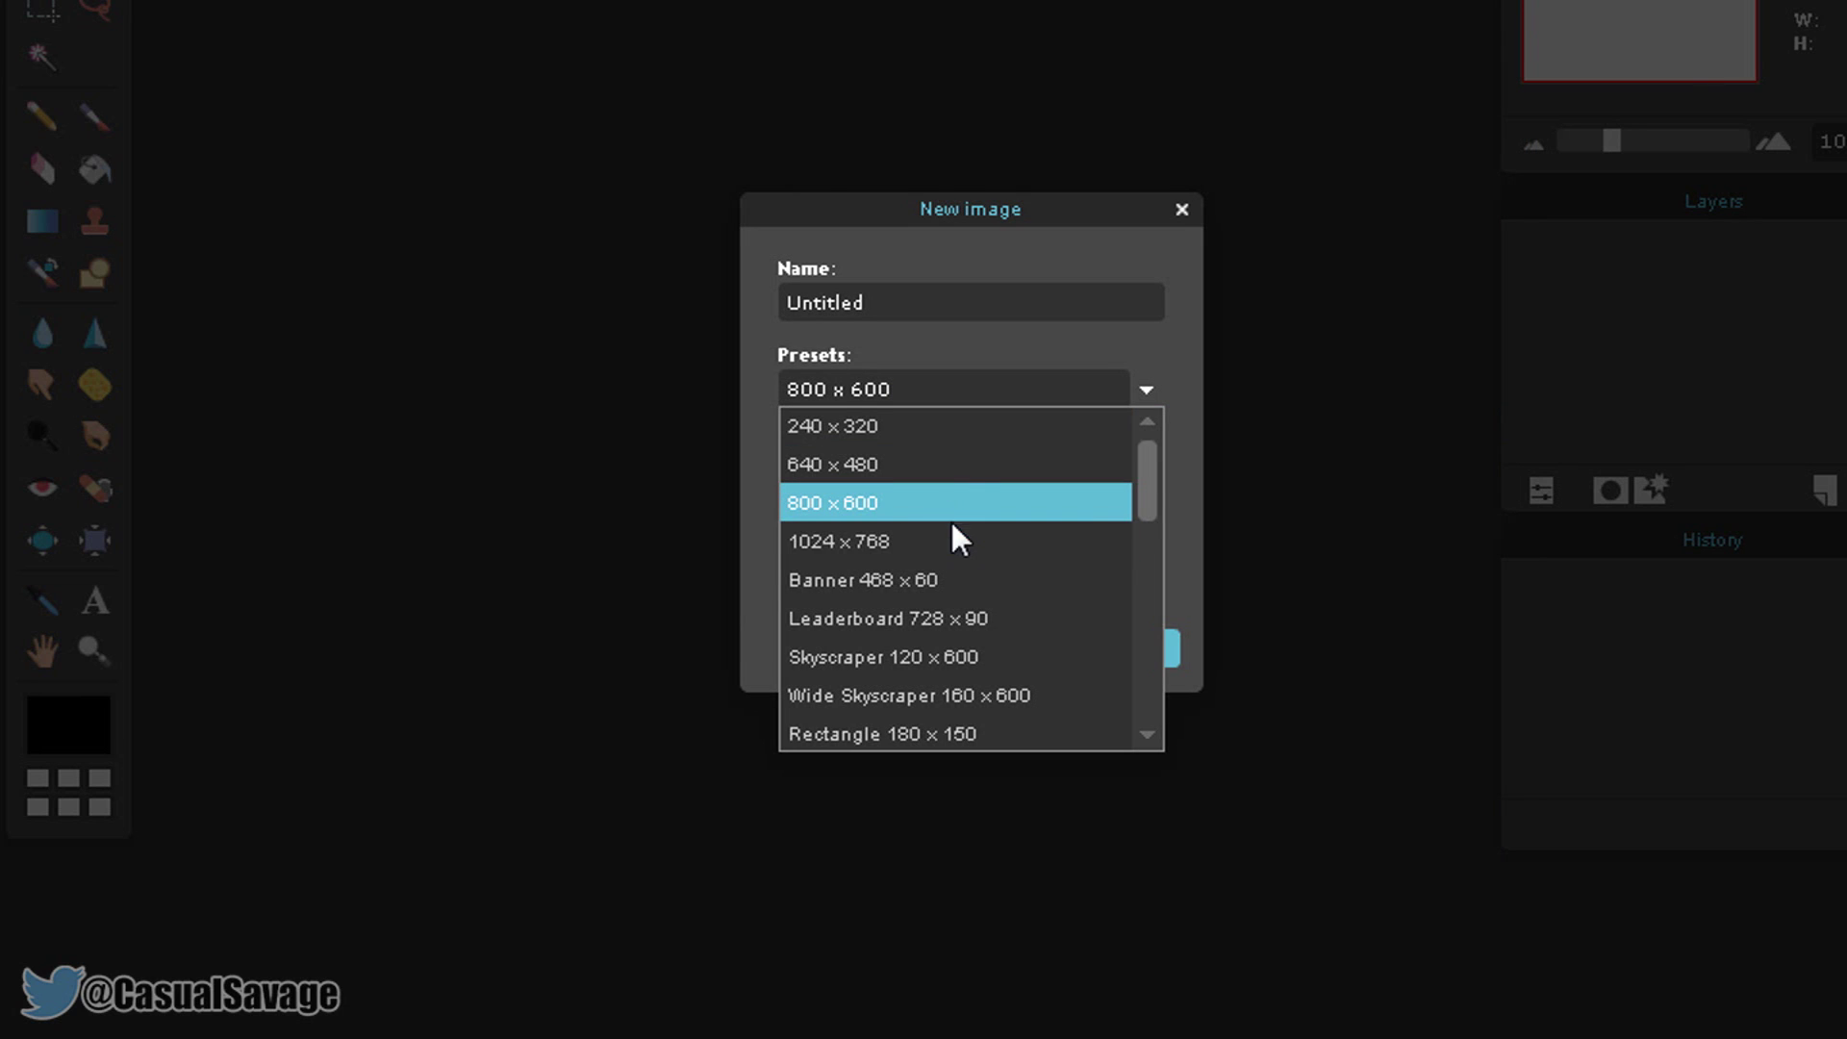
scroll(950, 525, down, 2)
scroll(950, 528, down, 5)
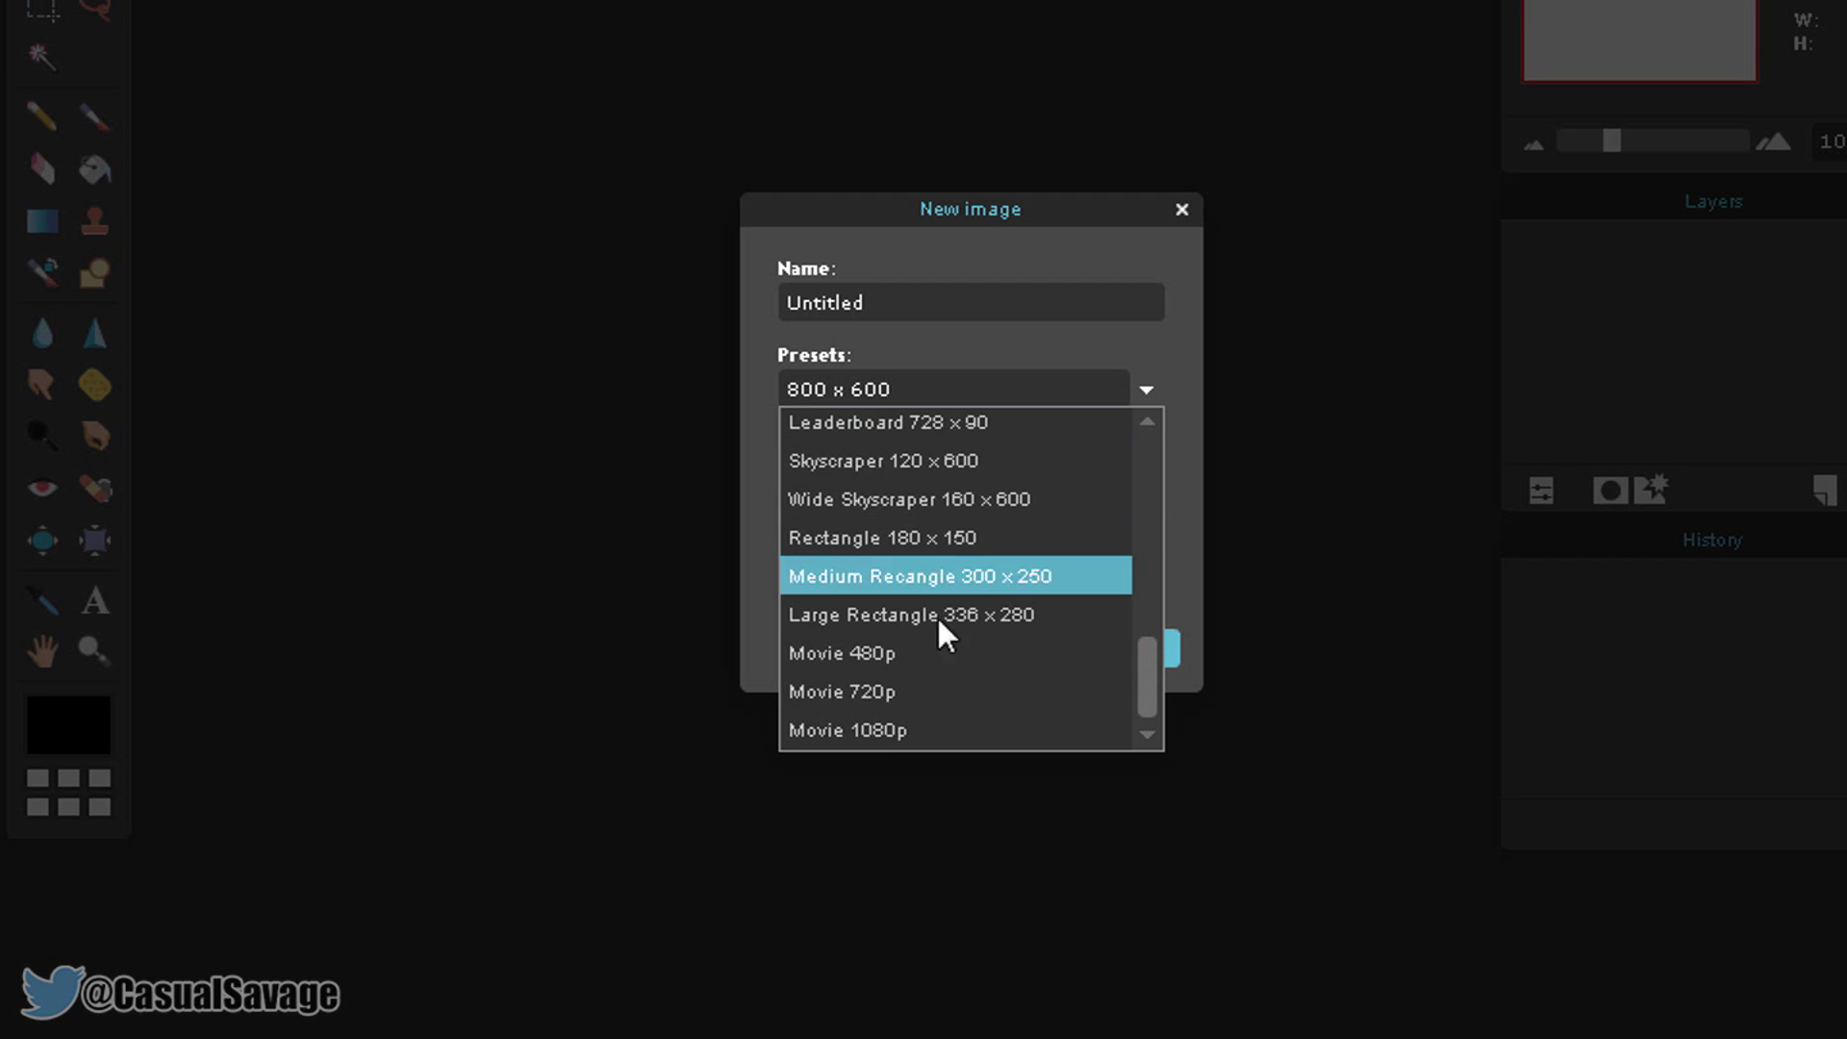
click(909, 690)
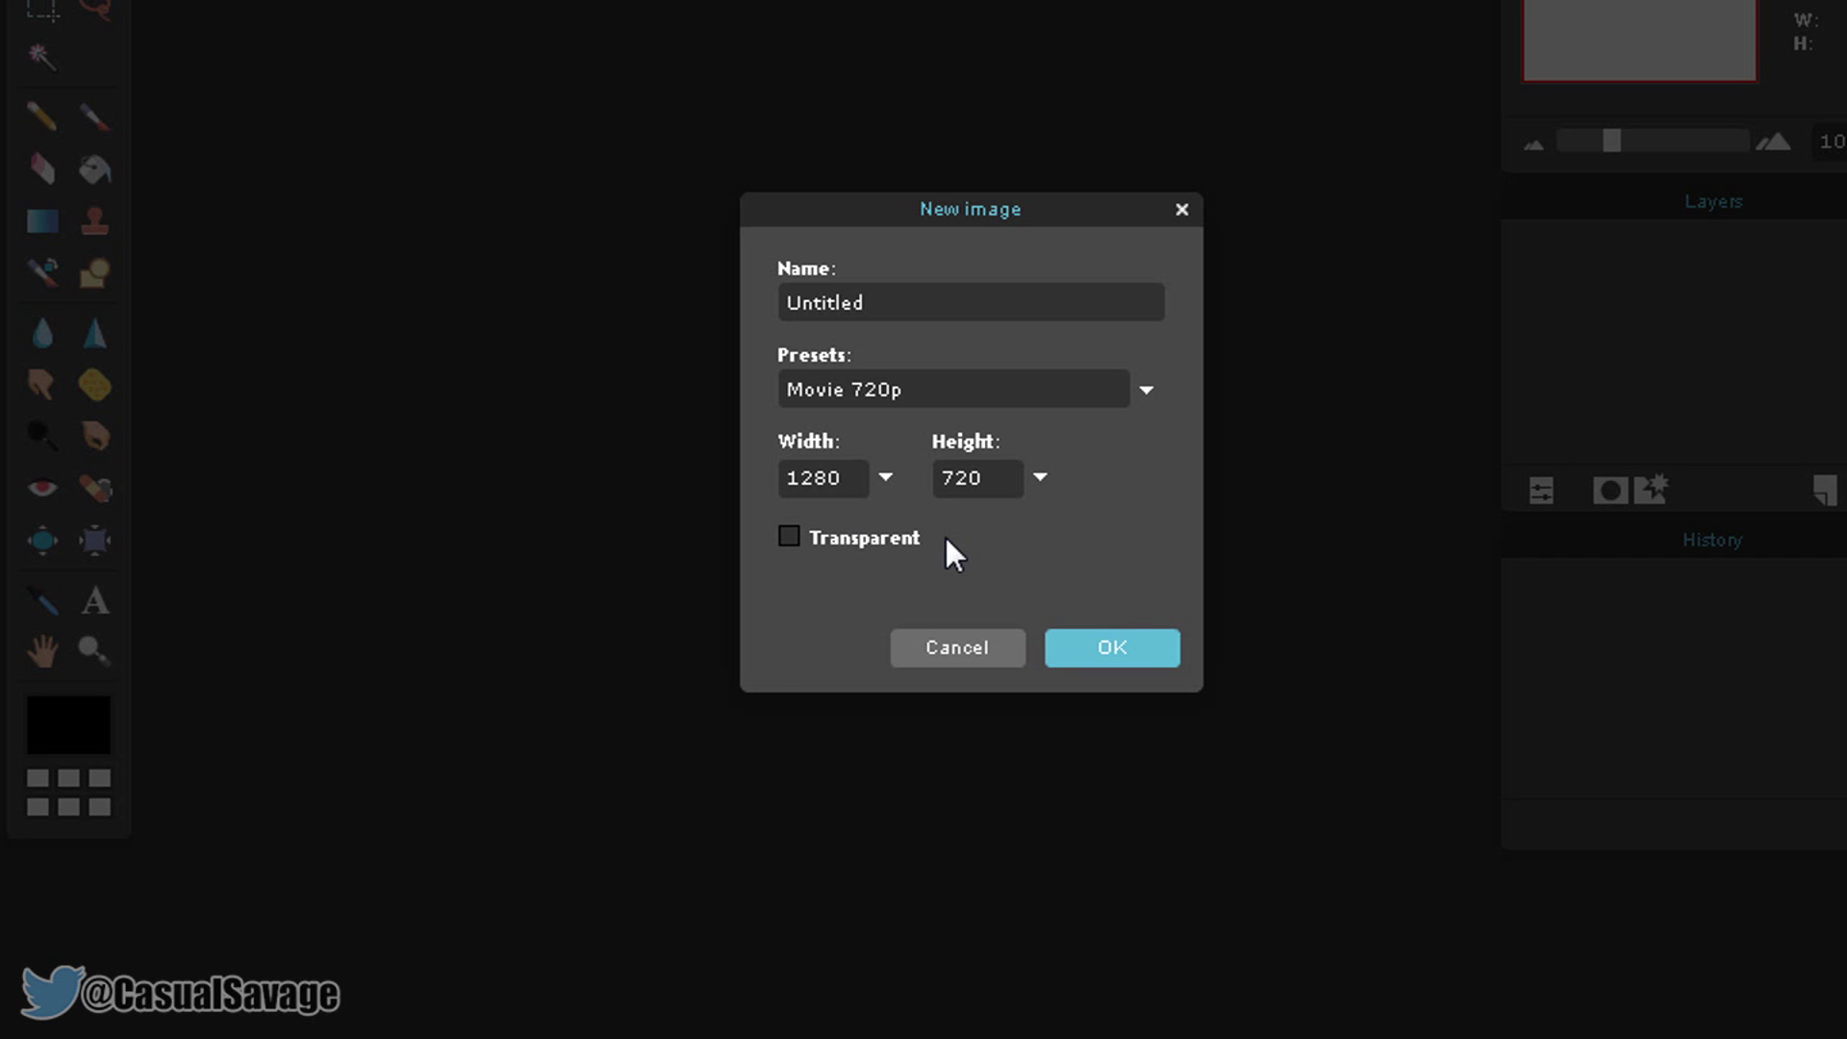
Create the white 1280 × 720 Untitled canvas and maximise its document window
click(1140, 655)
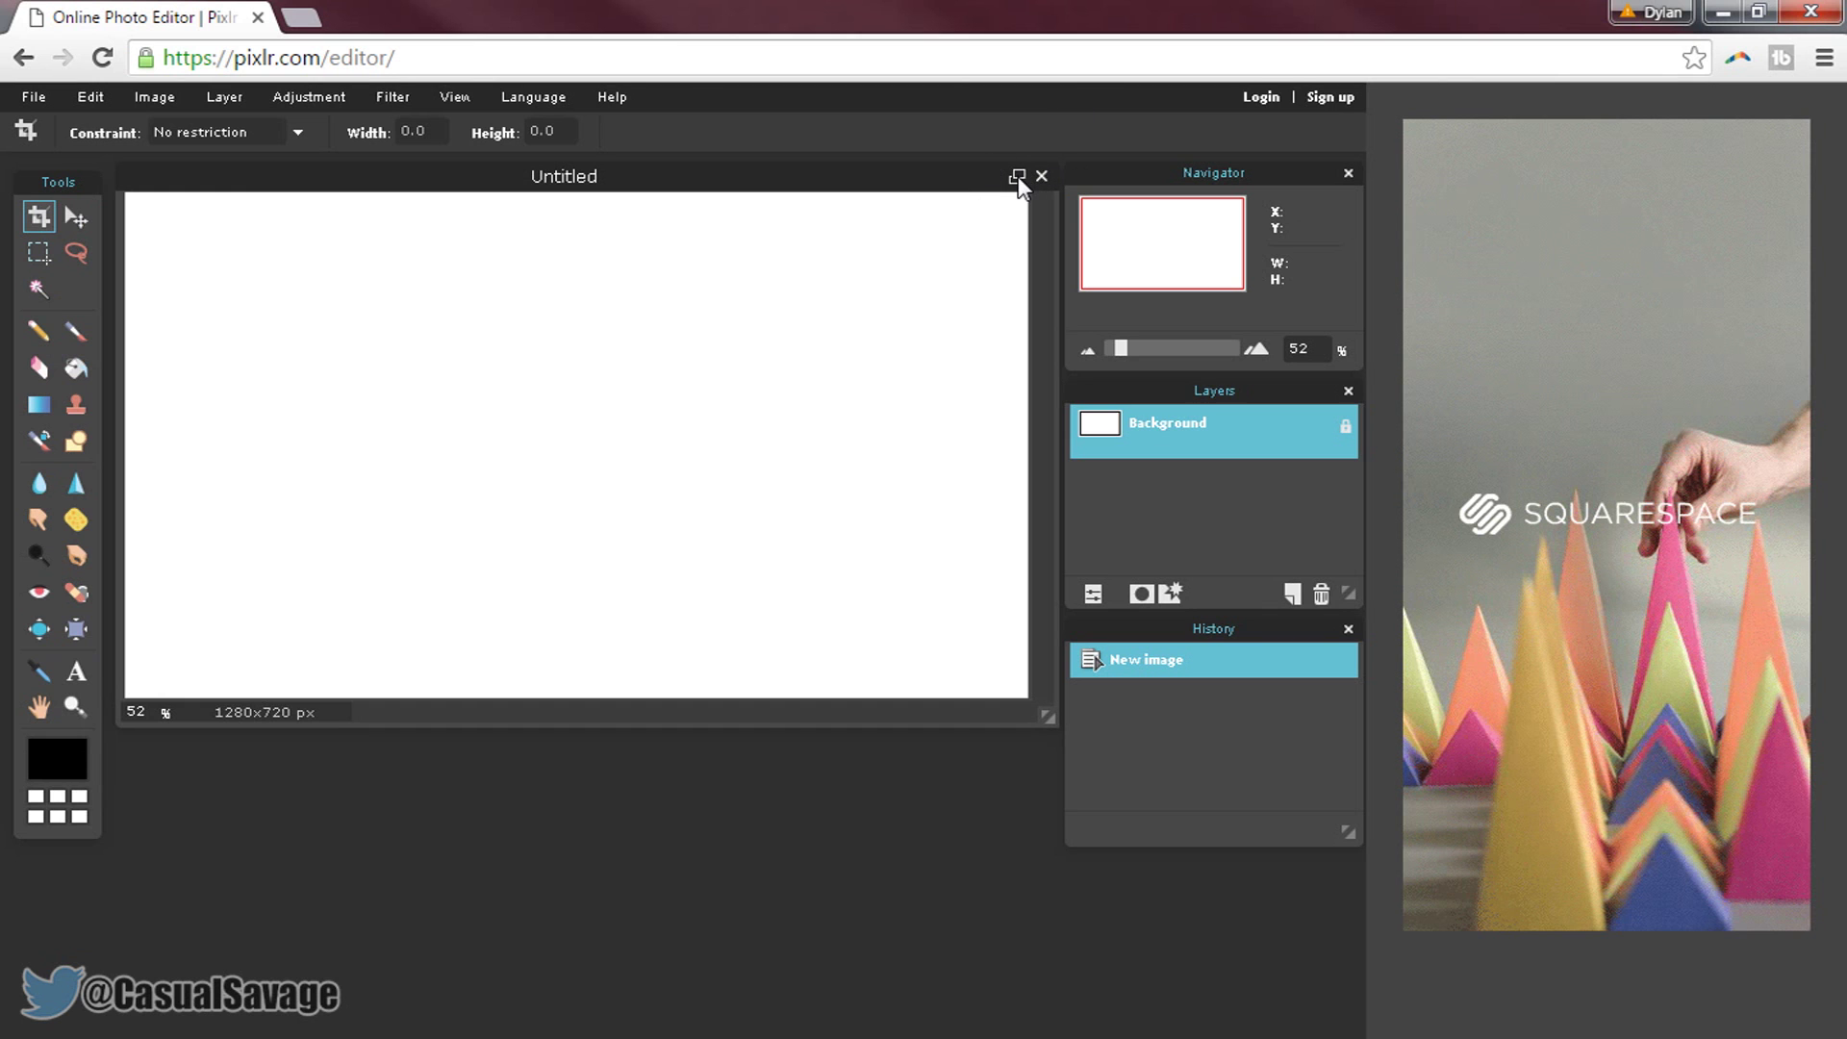
click(1020, 180)
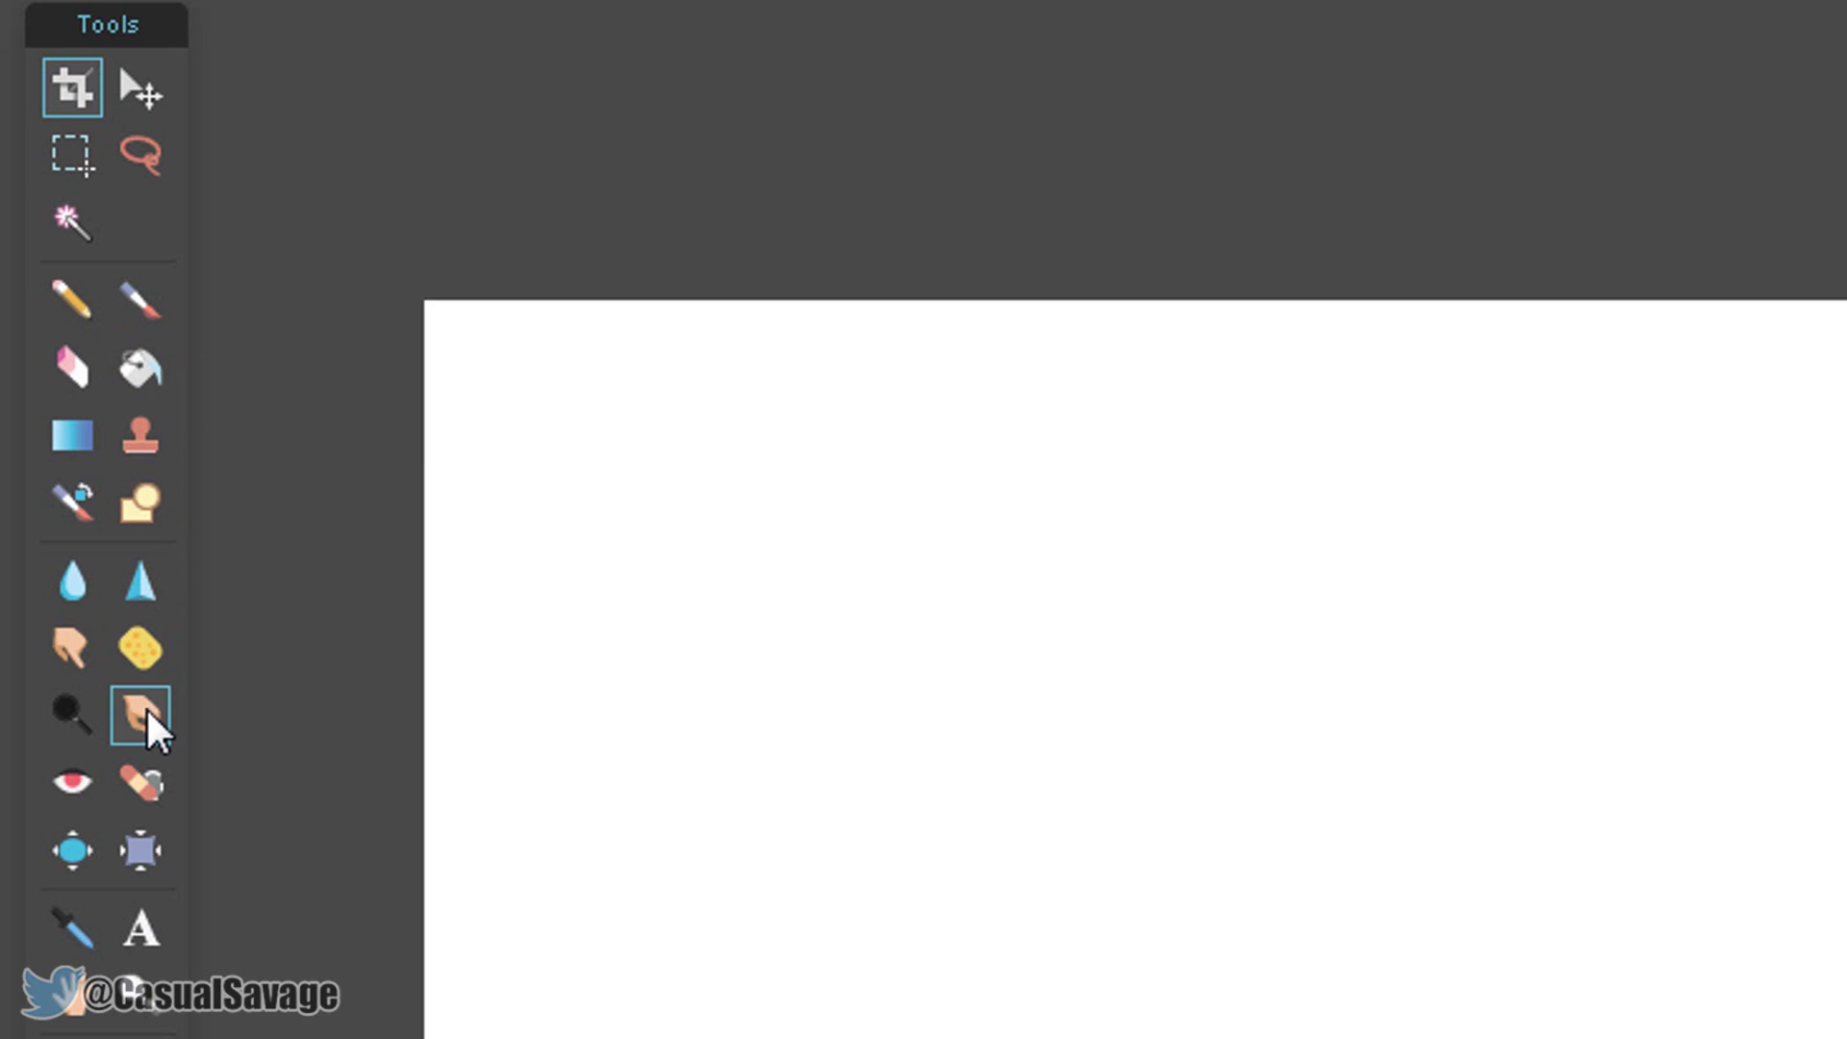
right_click(147, 866)
click(814, 700)
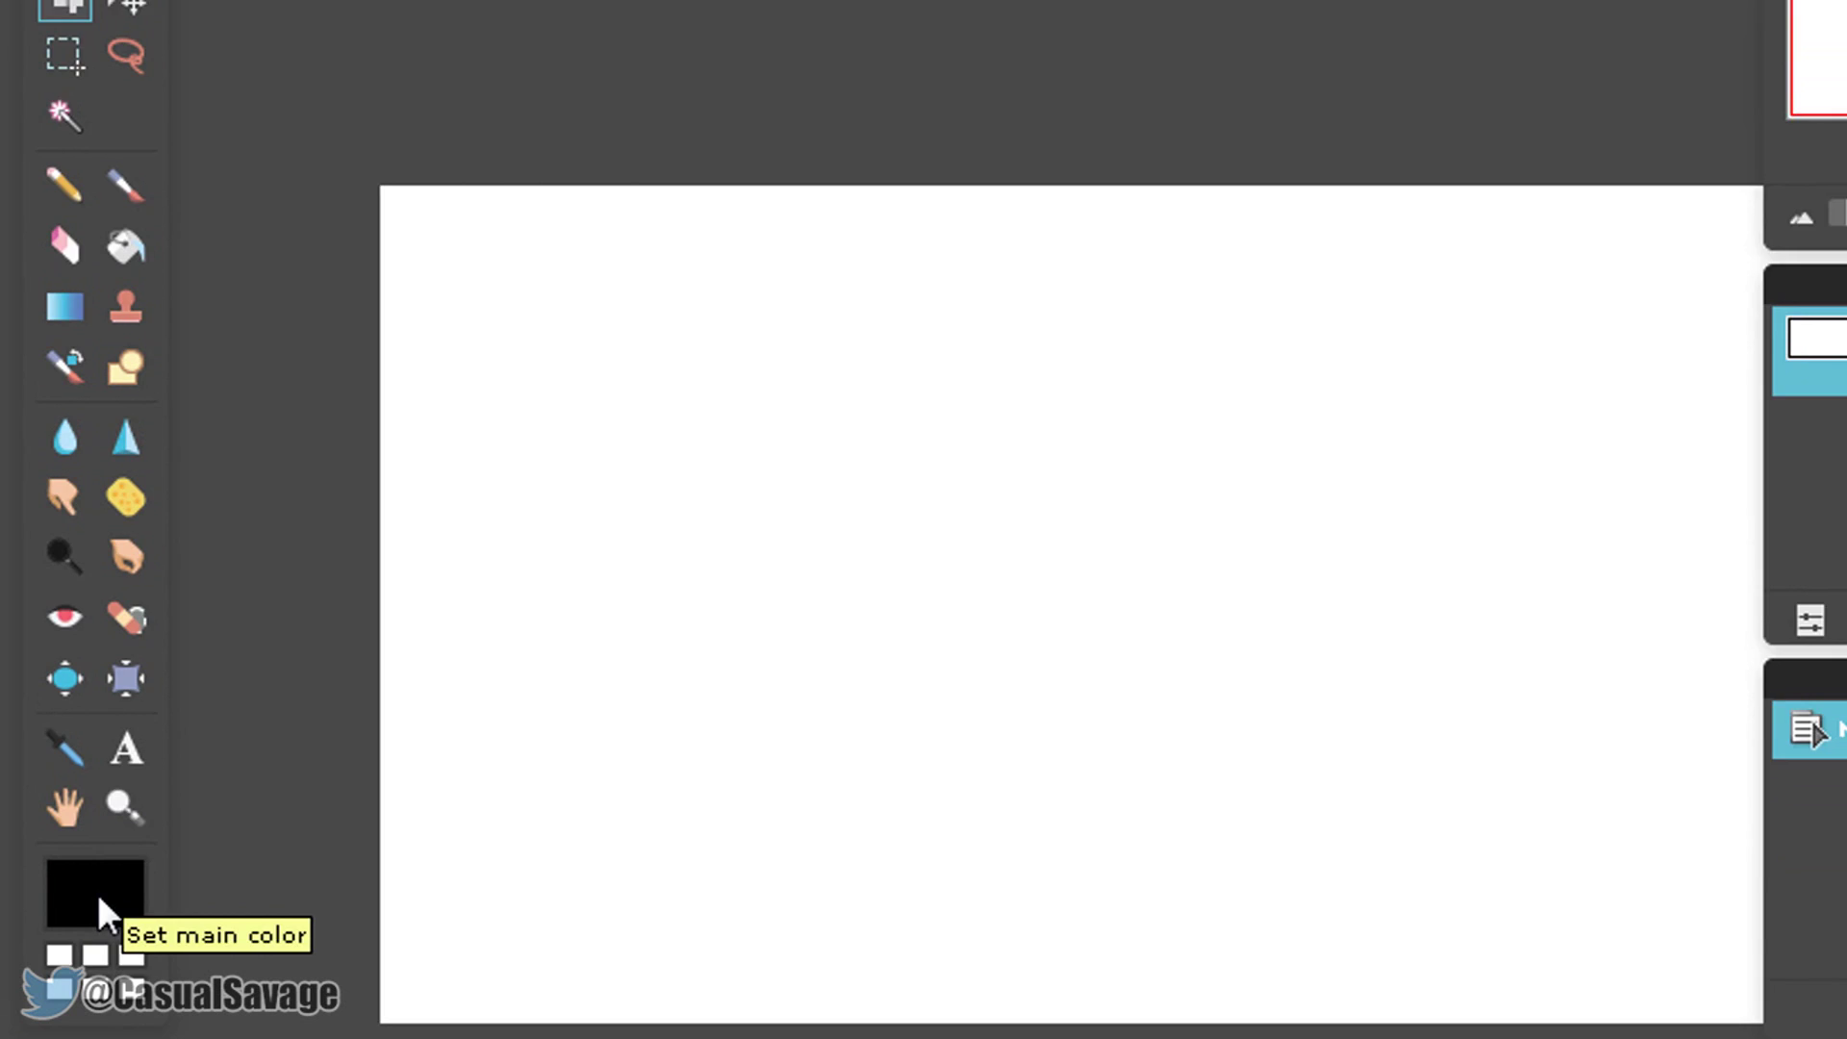
Browse the colour selector's HSL, RGB, Web and Image tabs, keep black as main colour, and pick the Text tool
click(99, 899)
mouse_move(816, 306)
mouse_down()
mouse_move(854, 371)
mouse_move(770, 265)
mouse_up()
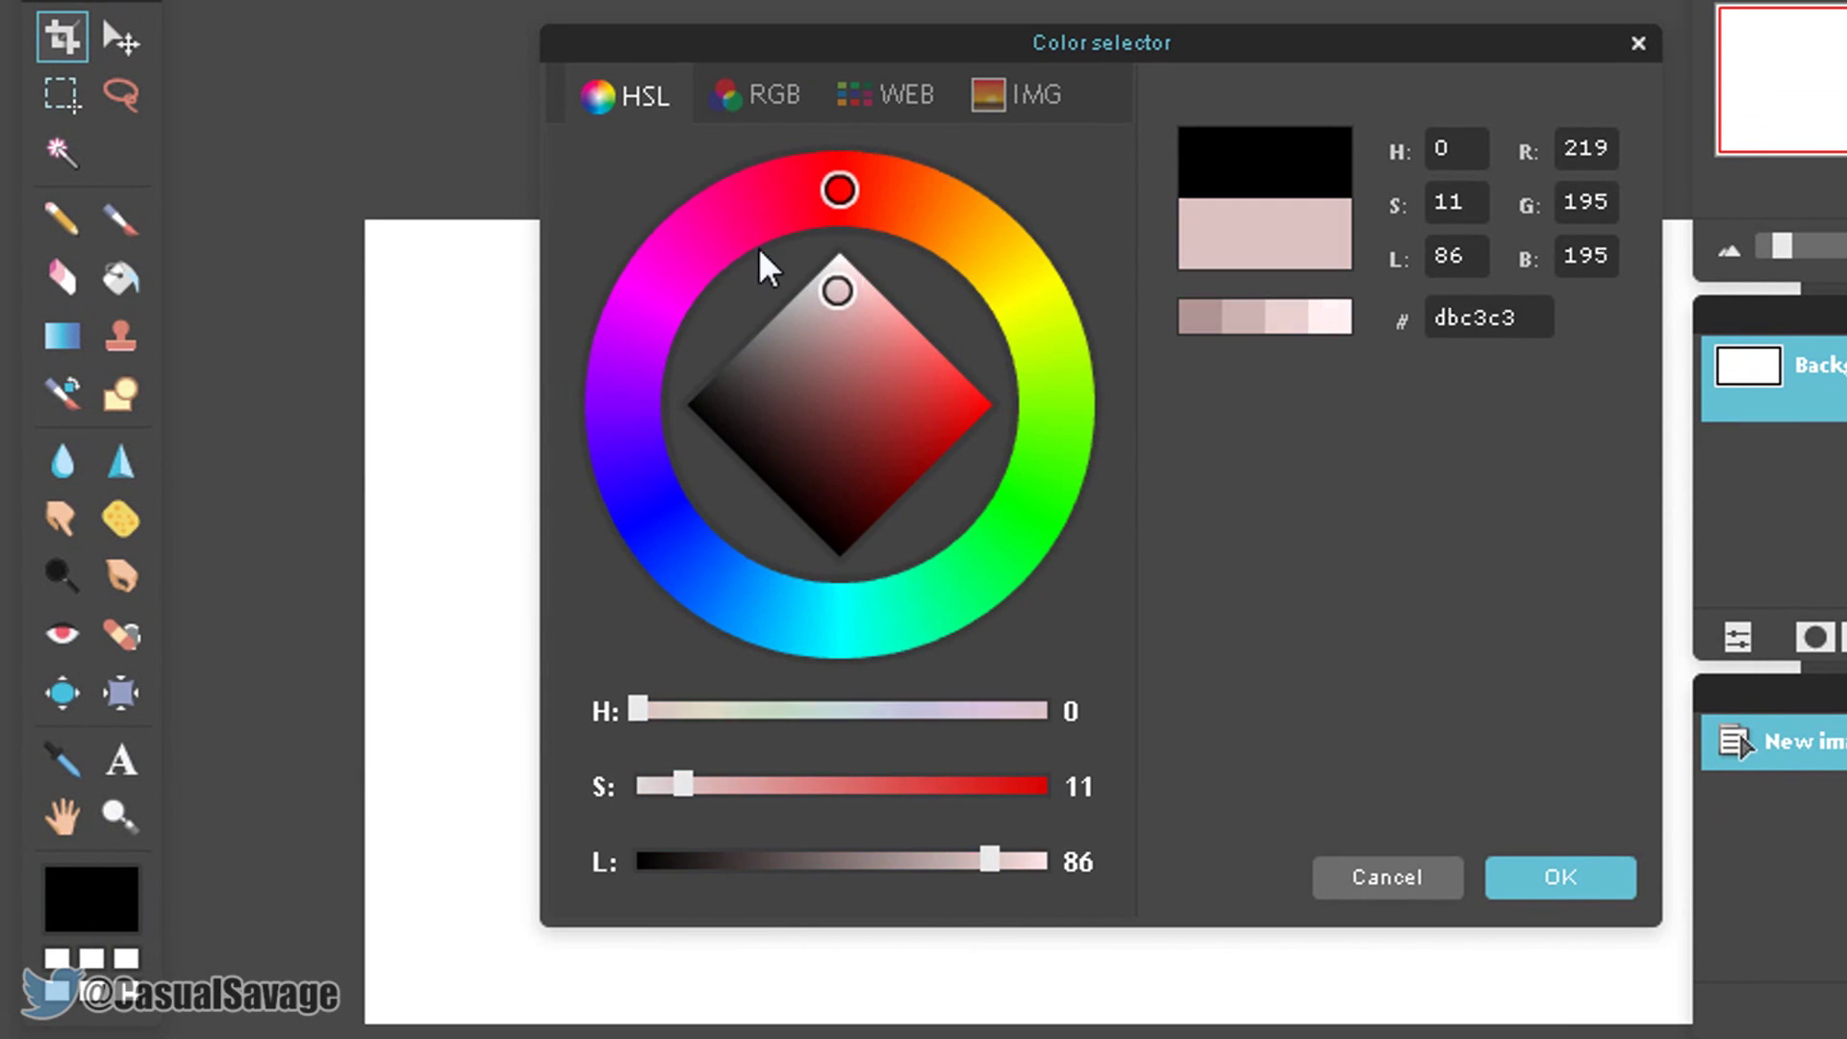
click(755, 96)
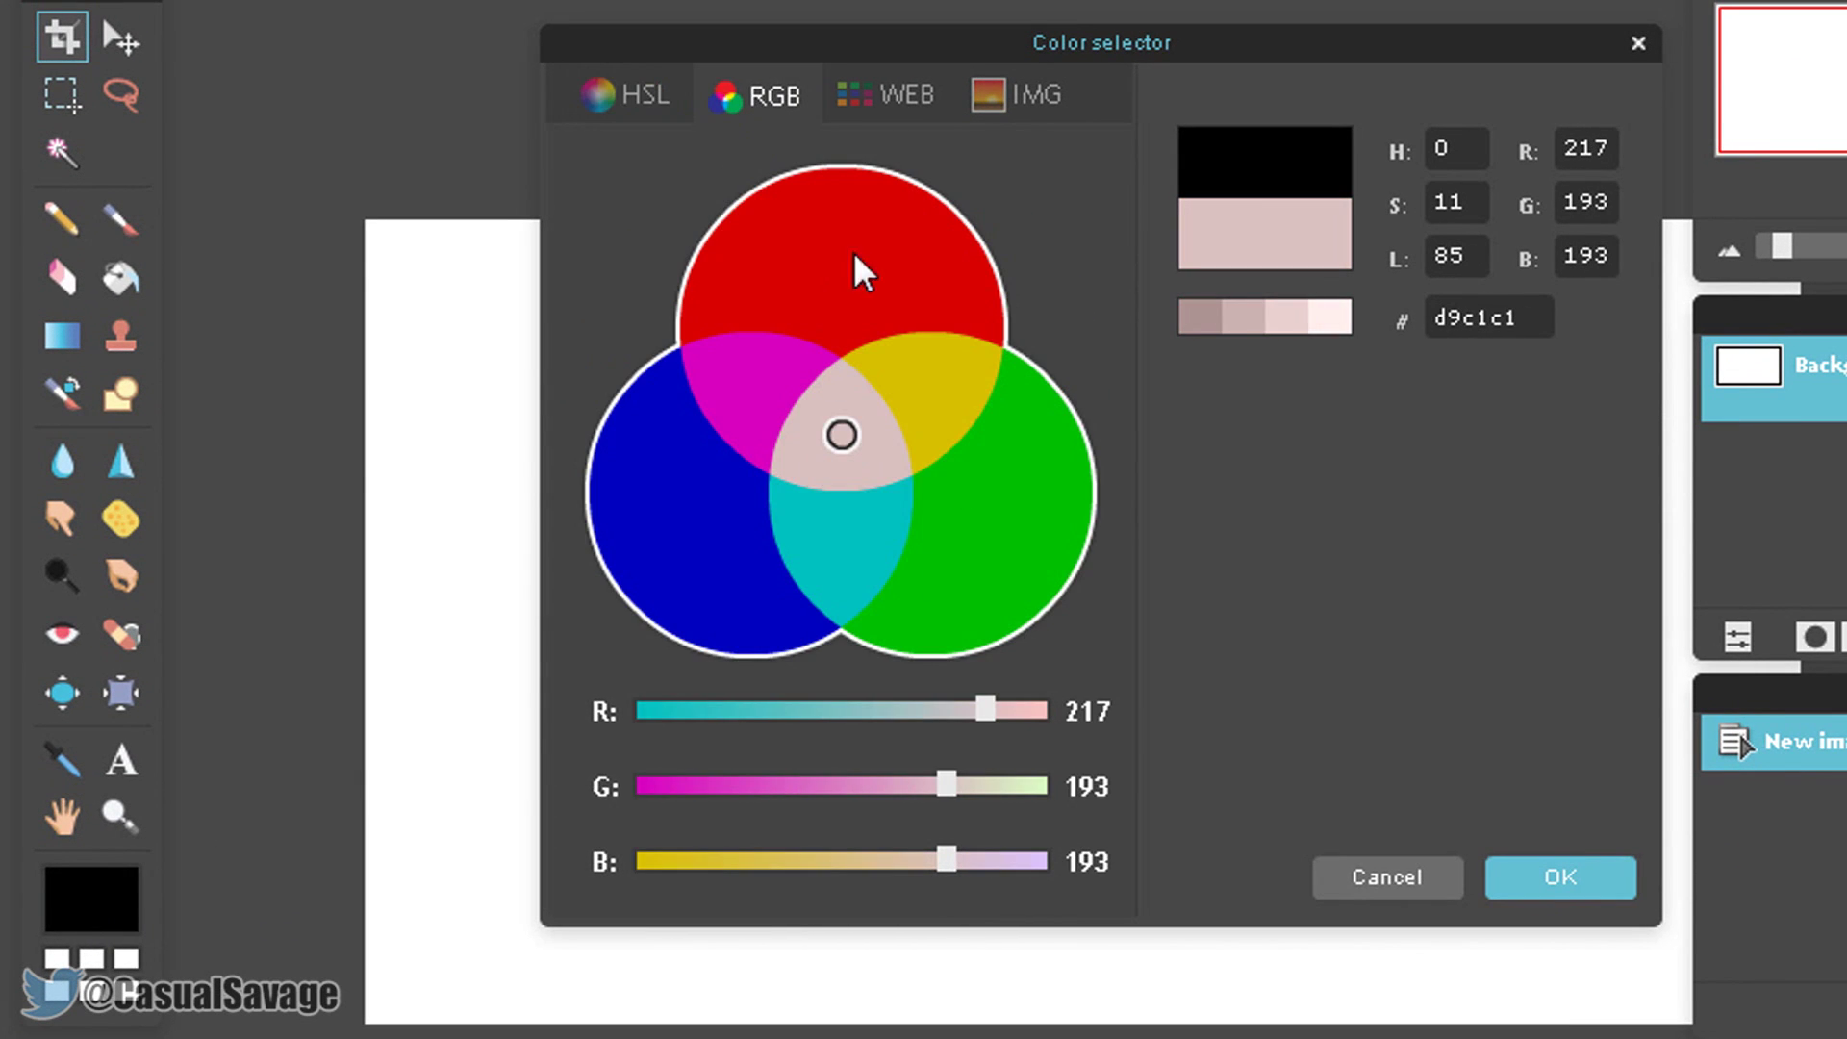
click(892, 122)
click(640, 98)
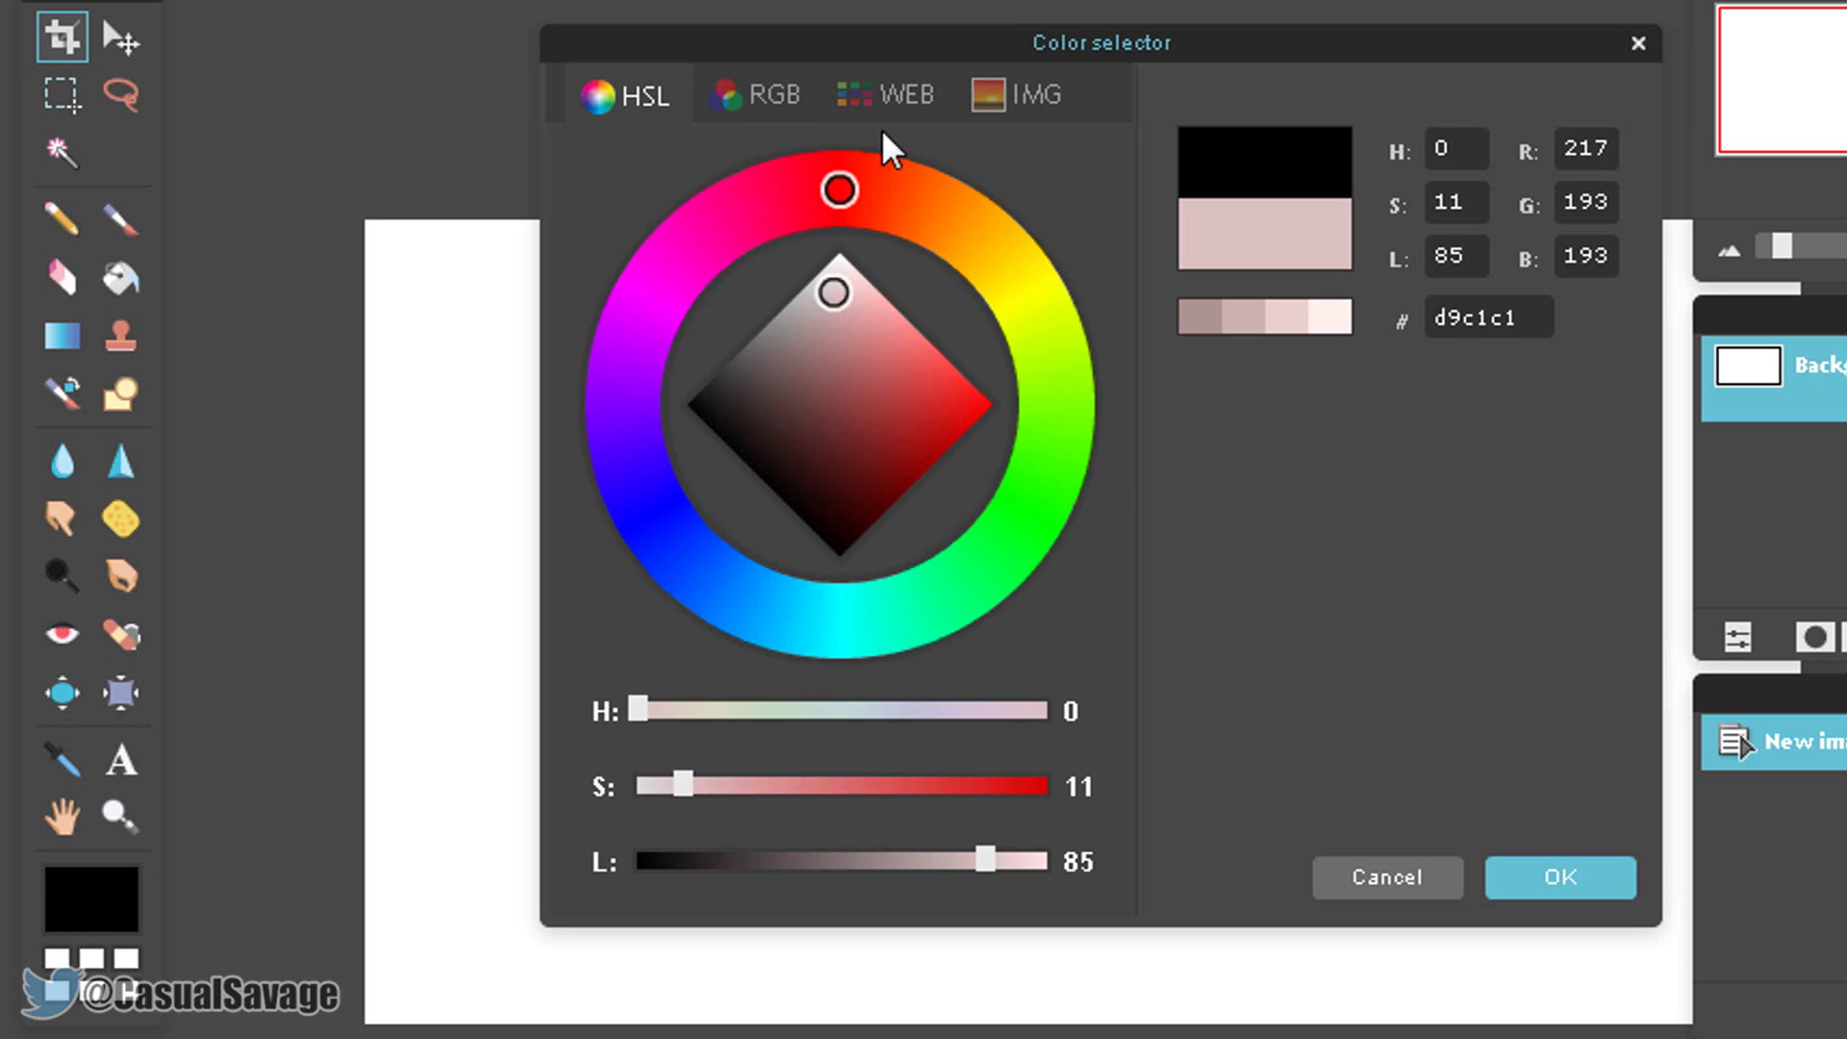
click(1010, 106)
click(907, 119)
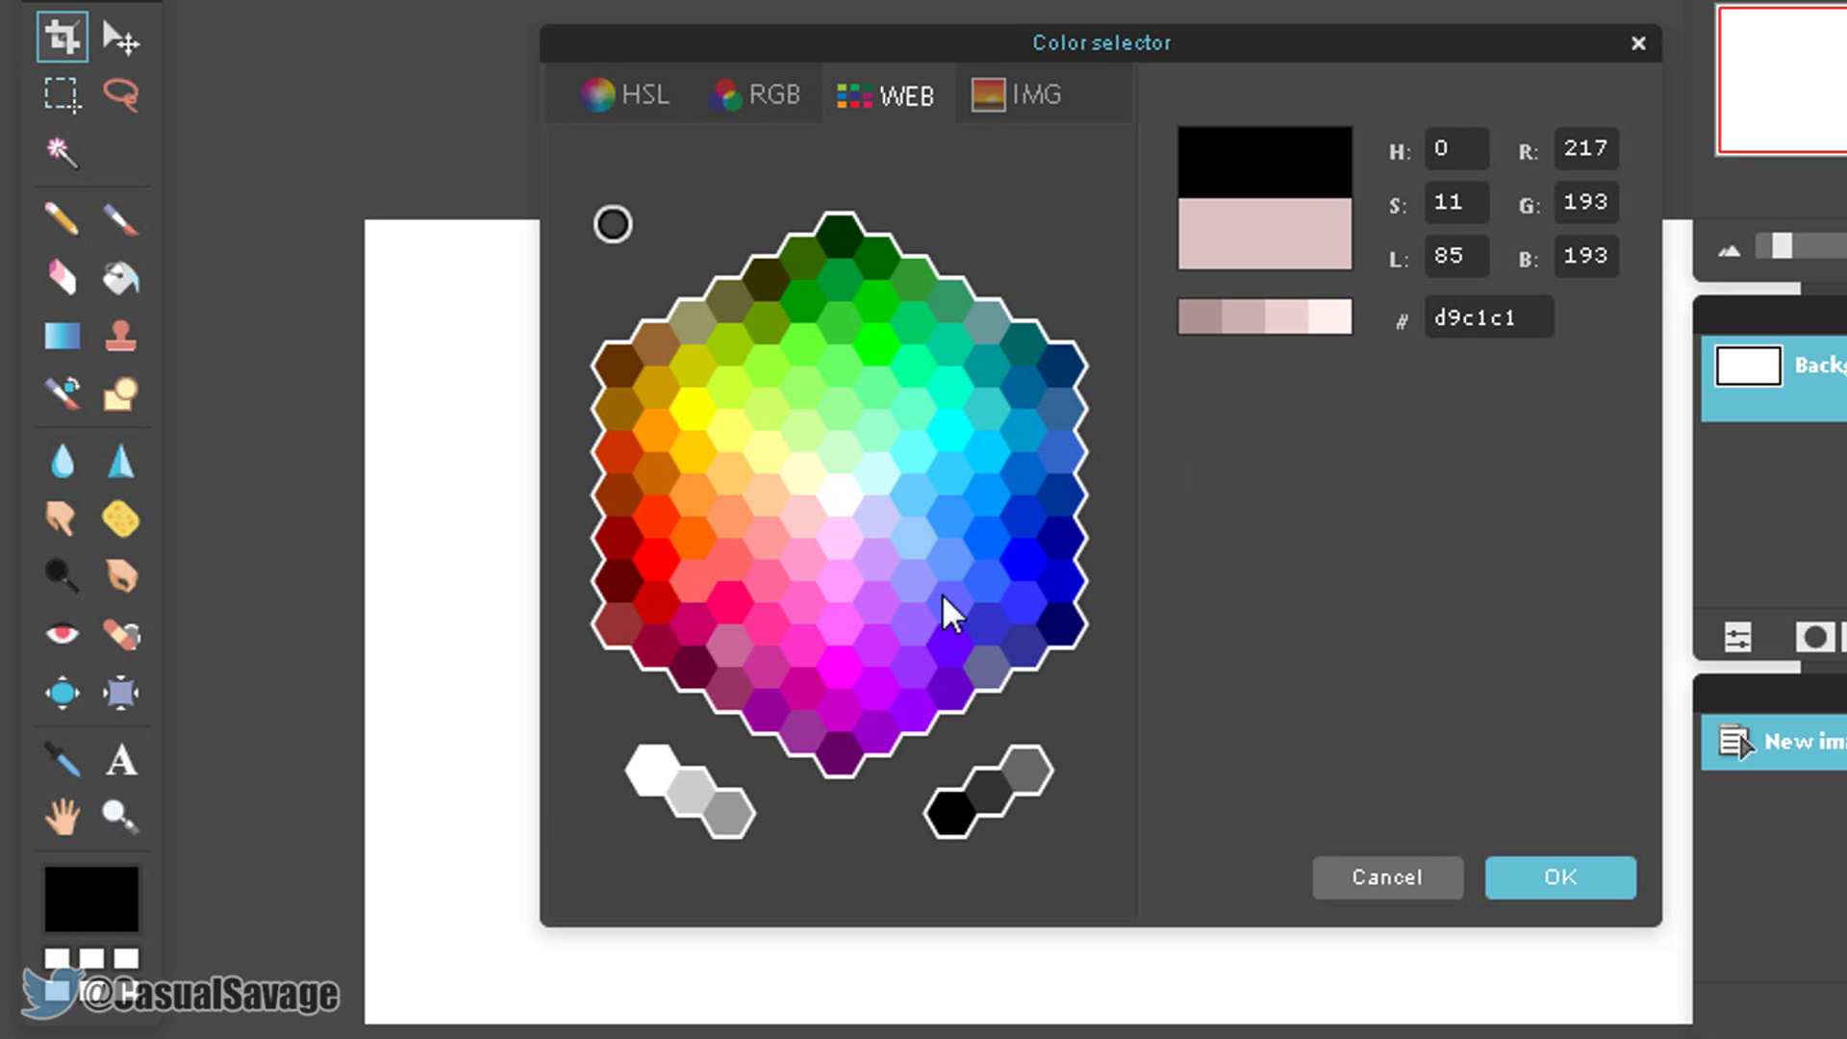
click(781, 114)
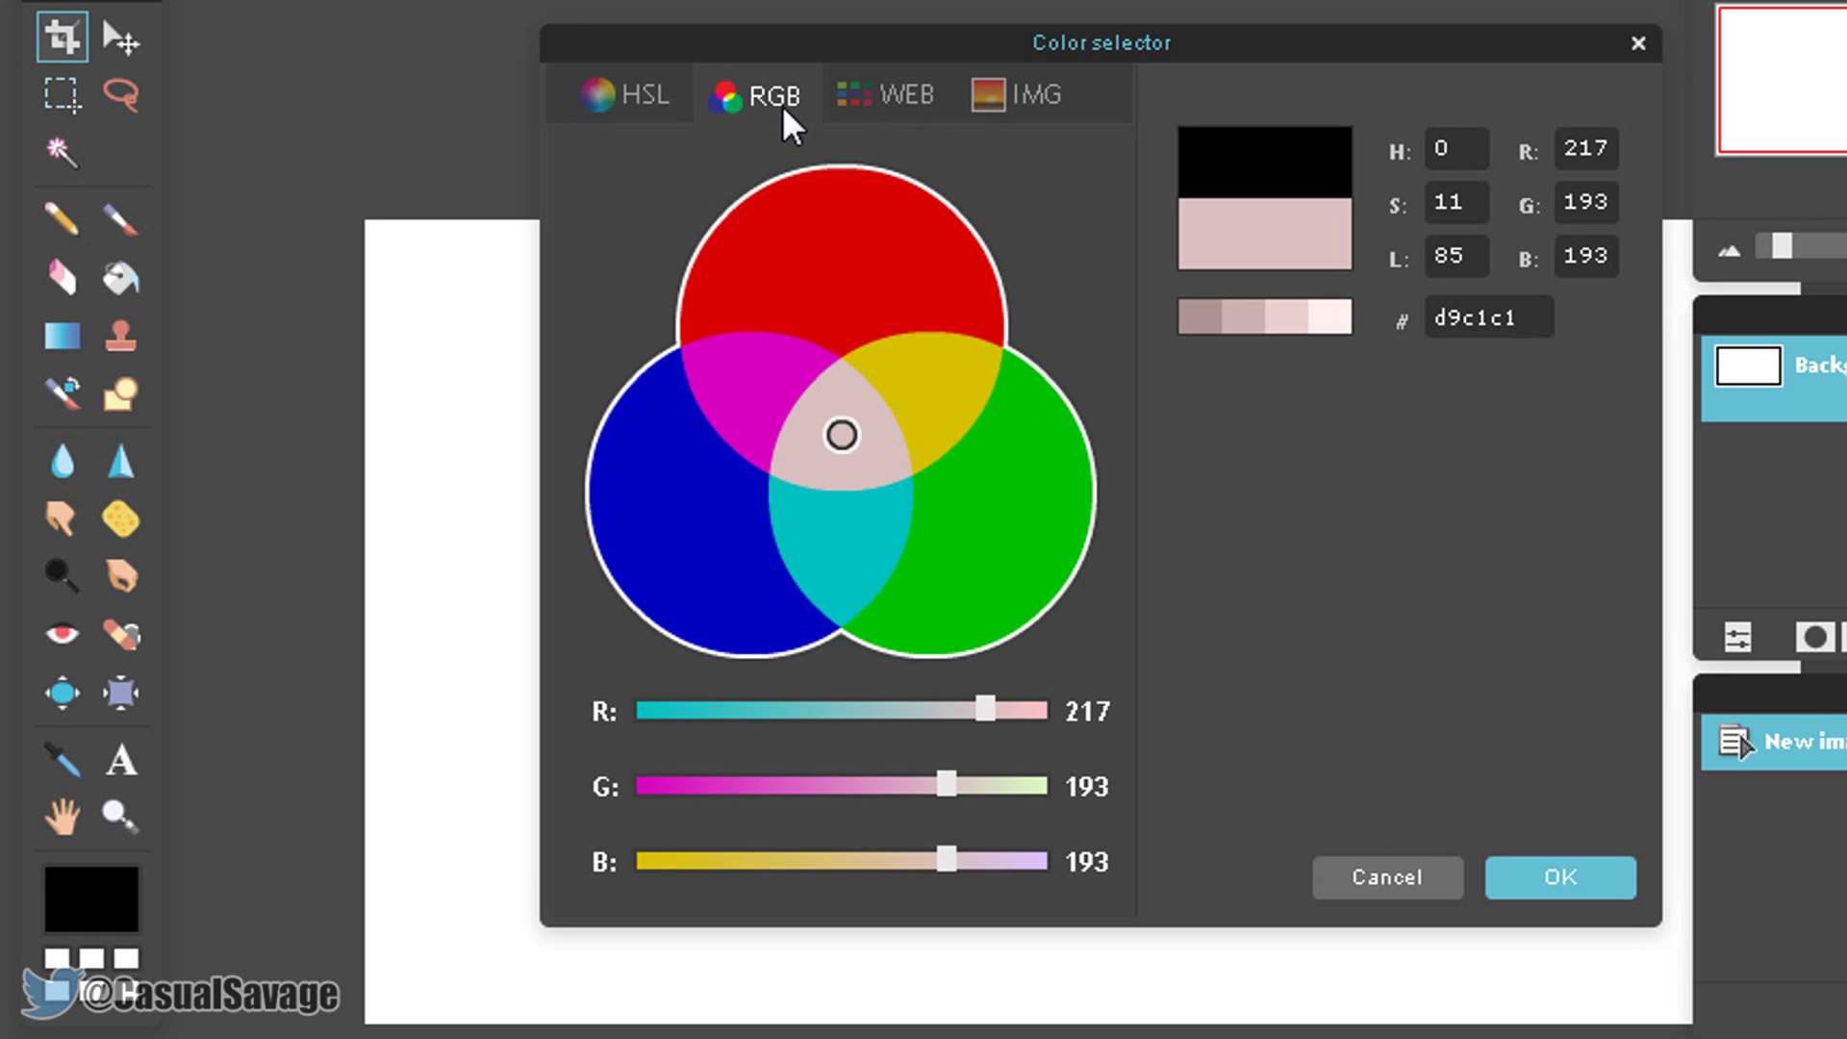
click(647, 96)
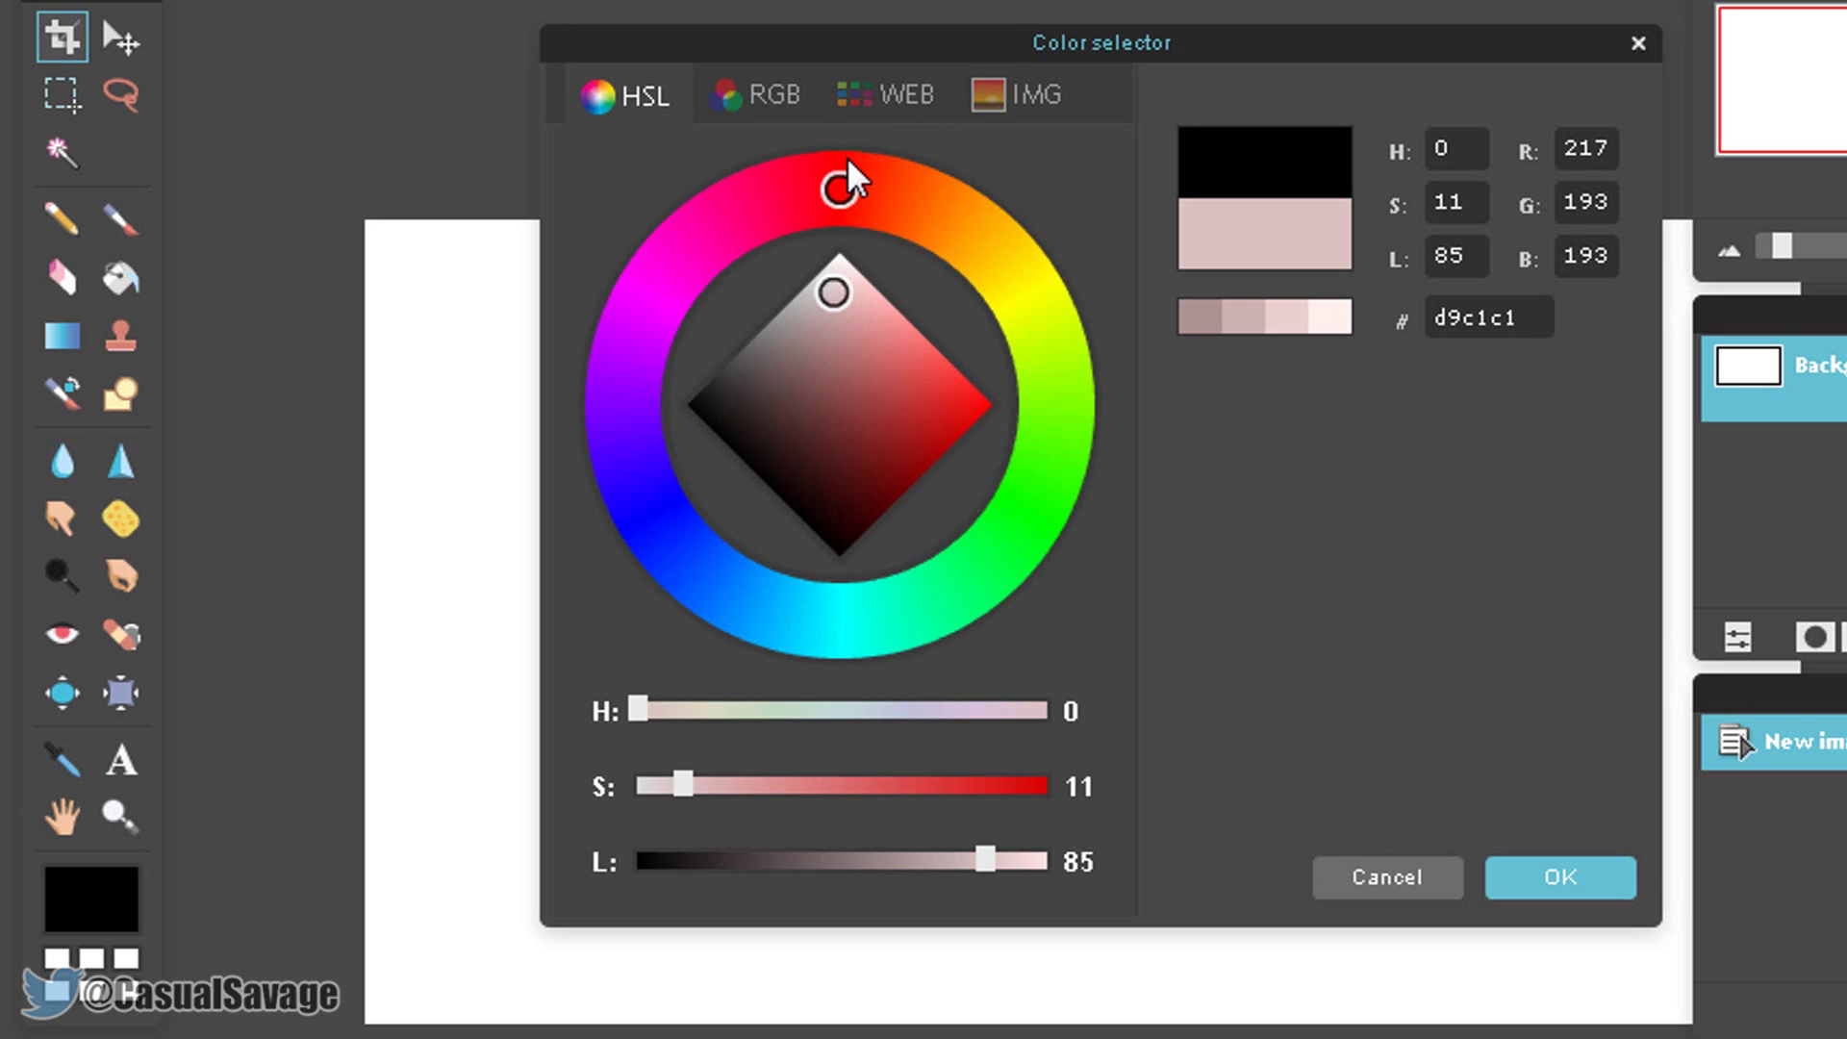
click(1387, 876)
click(120, 760)
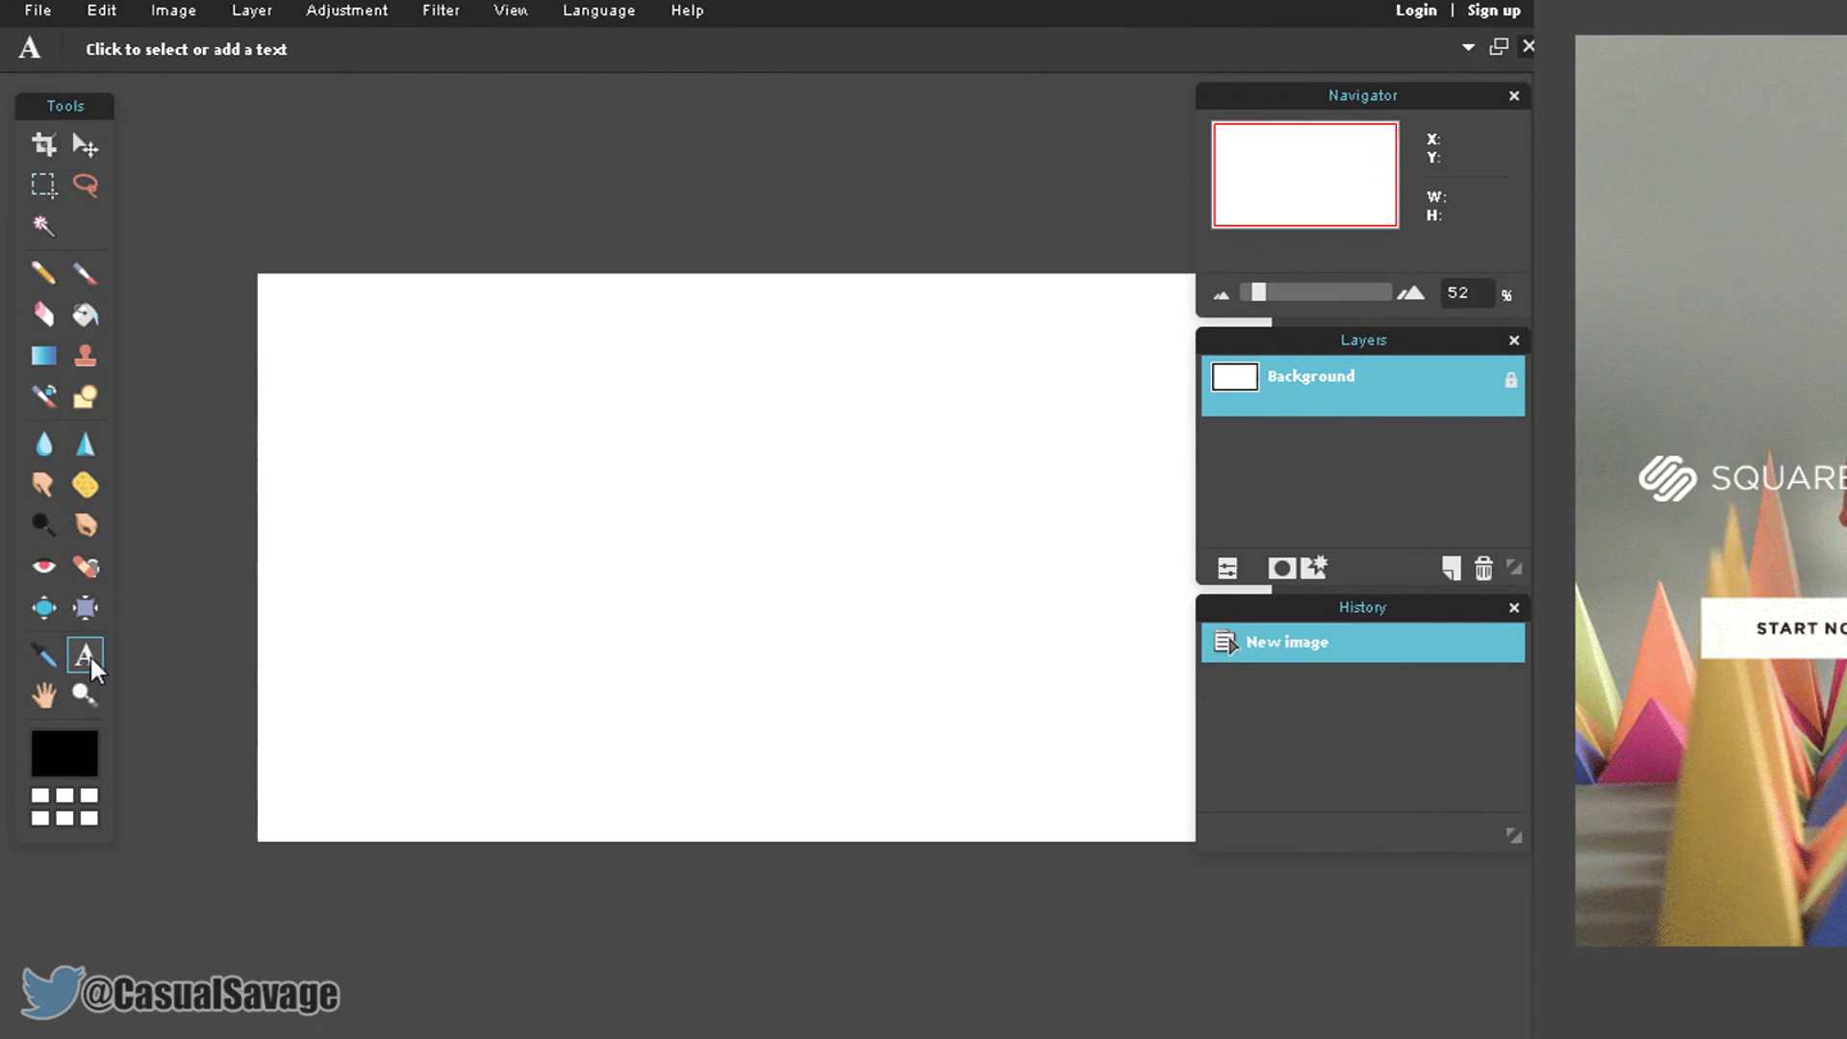
Type CASUALSAVAGE on the canvas's left side and set it in the ! PEPSI ! font
click(289, 465)
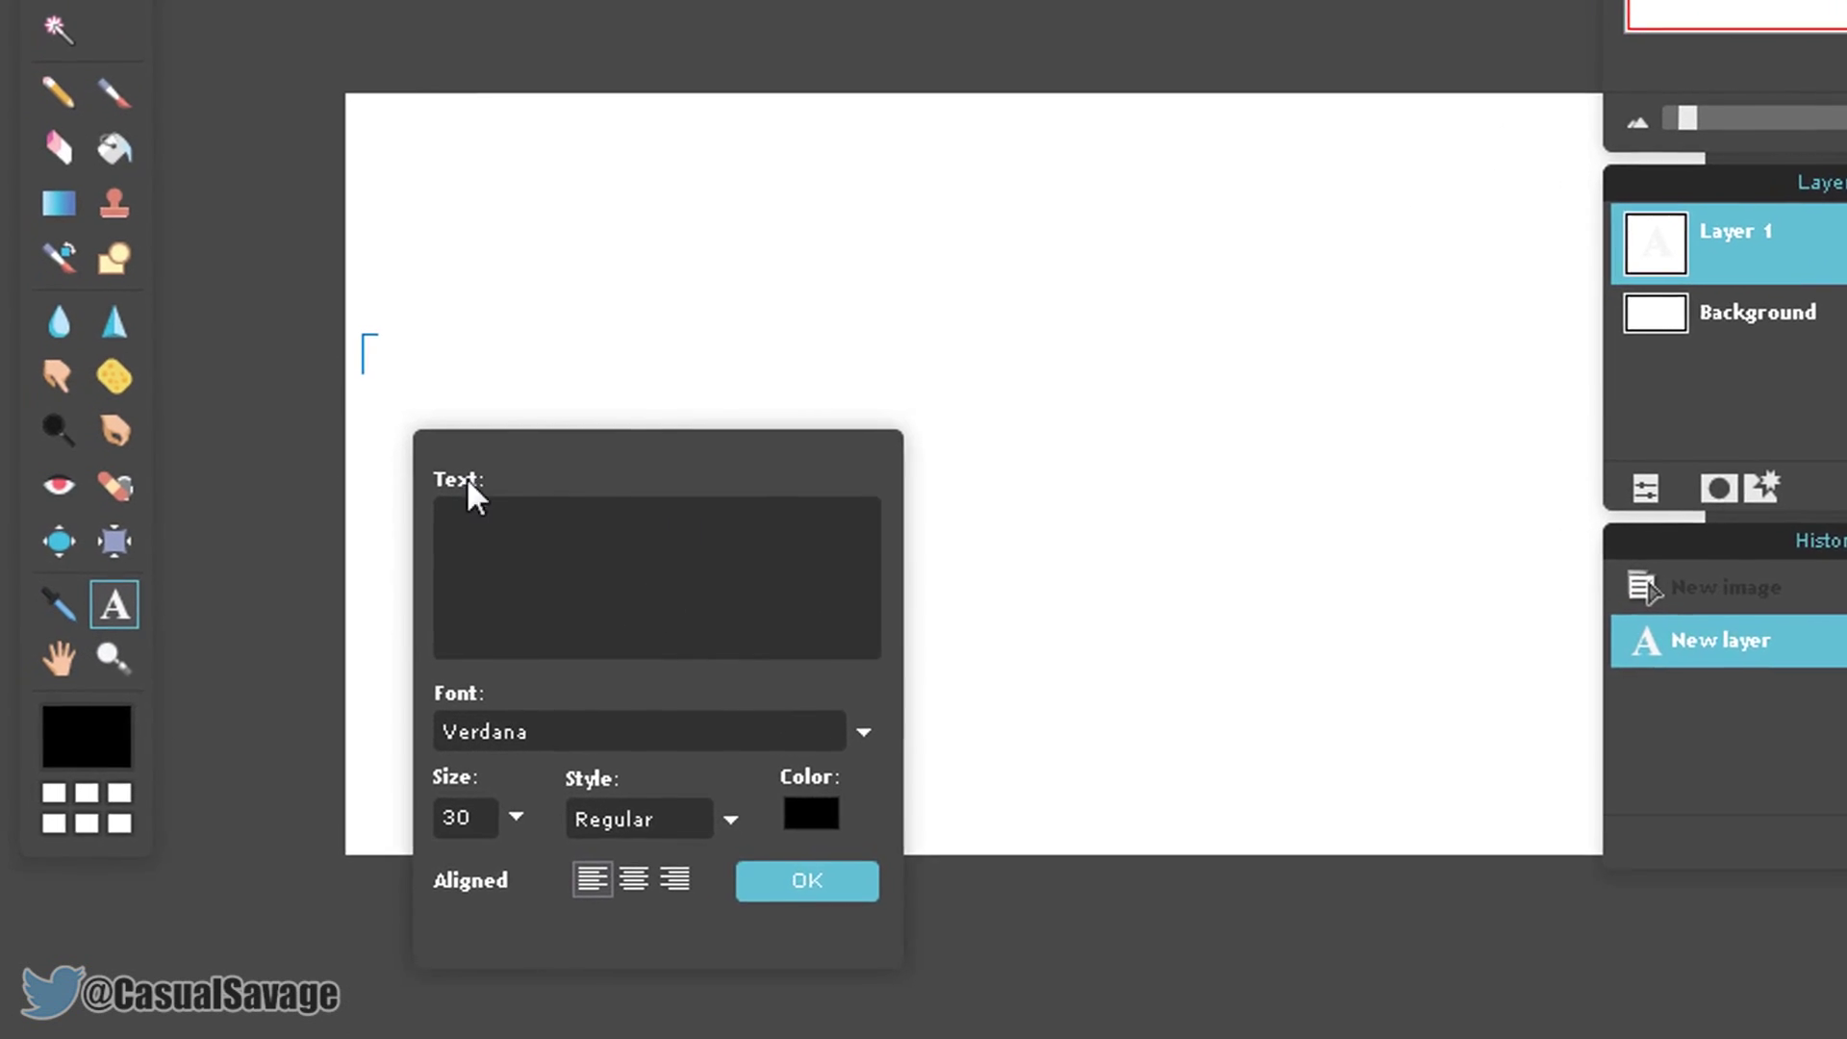
text(CA)
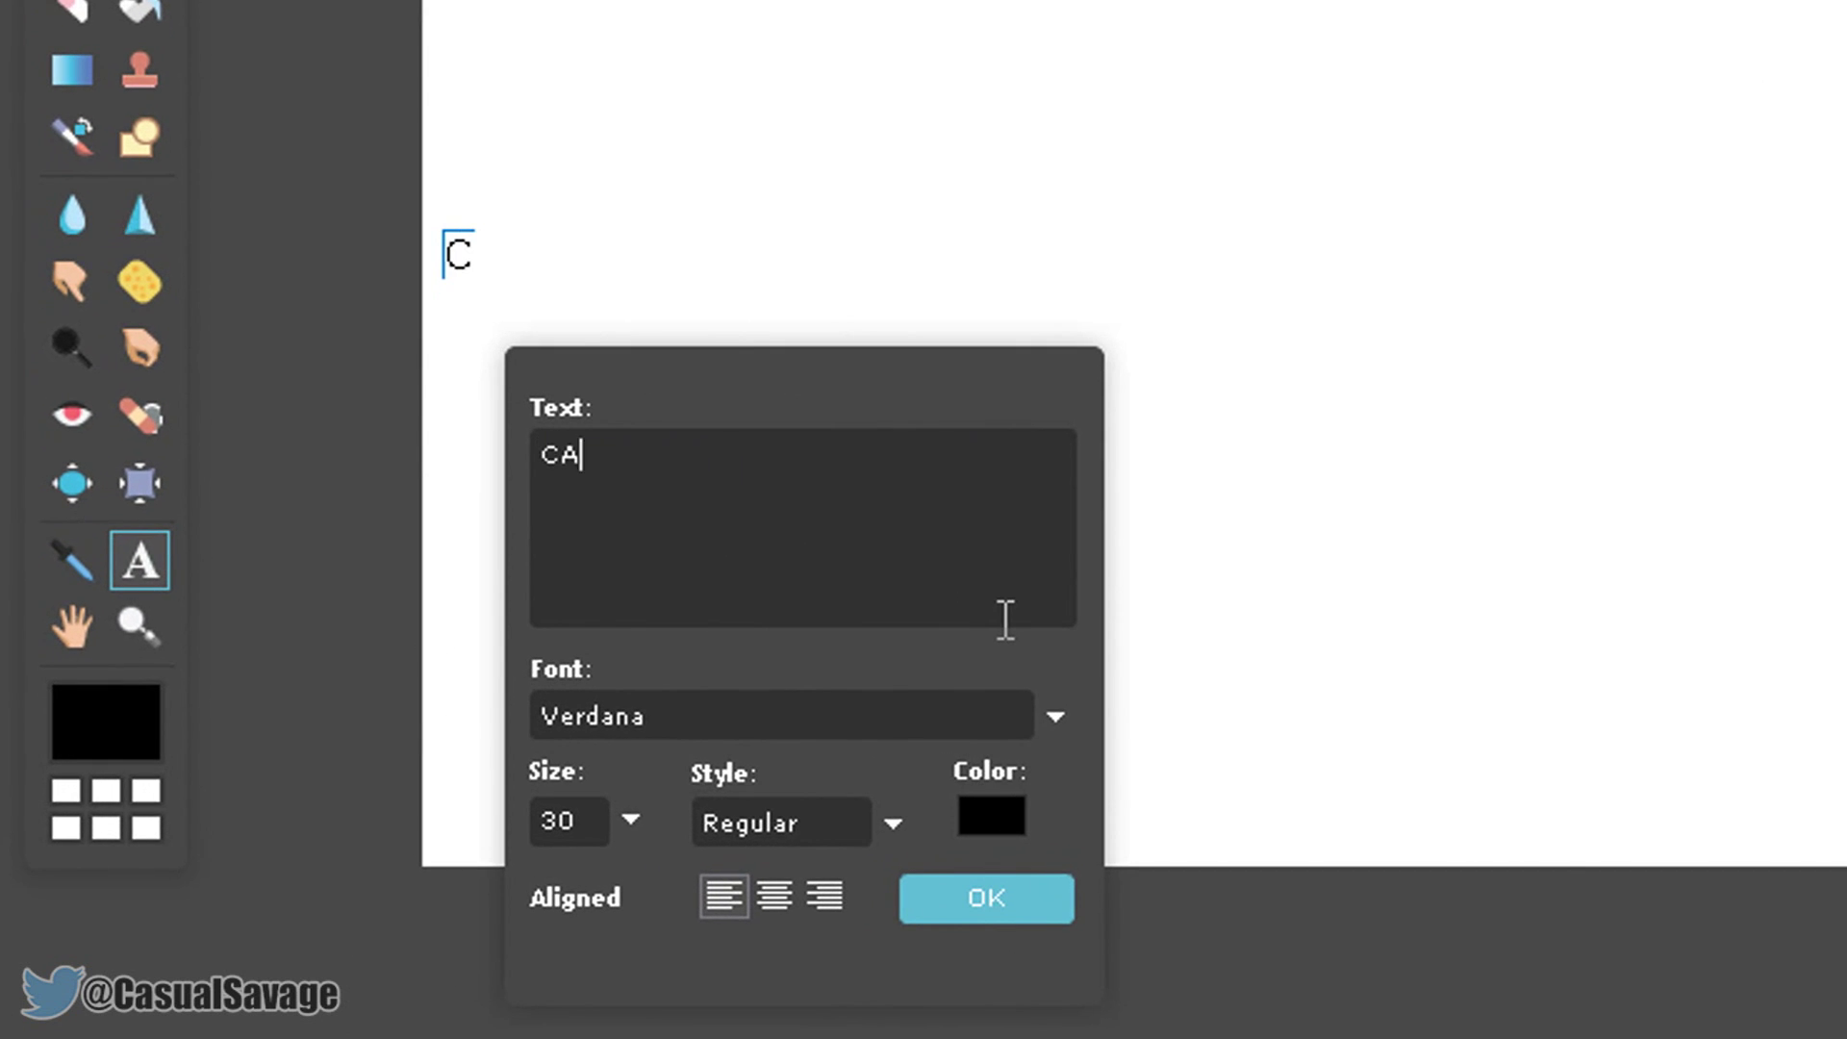
text(SUALSAVAGE)
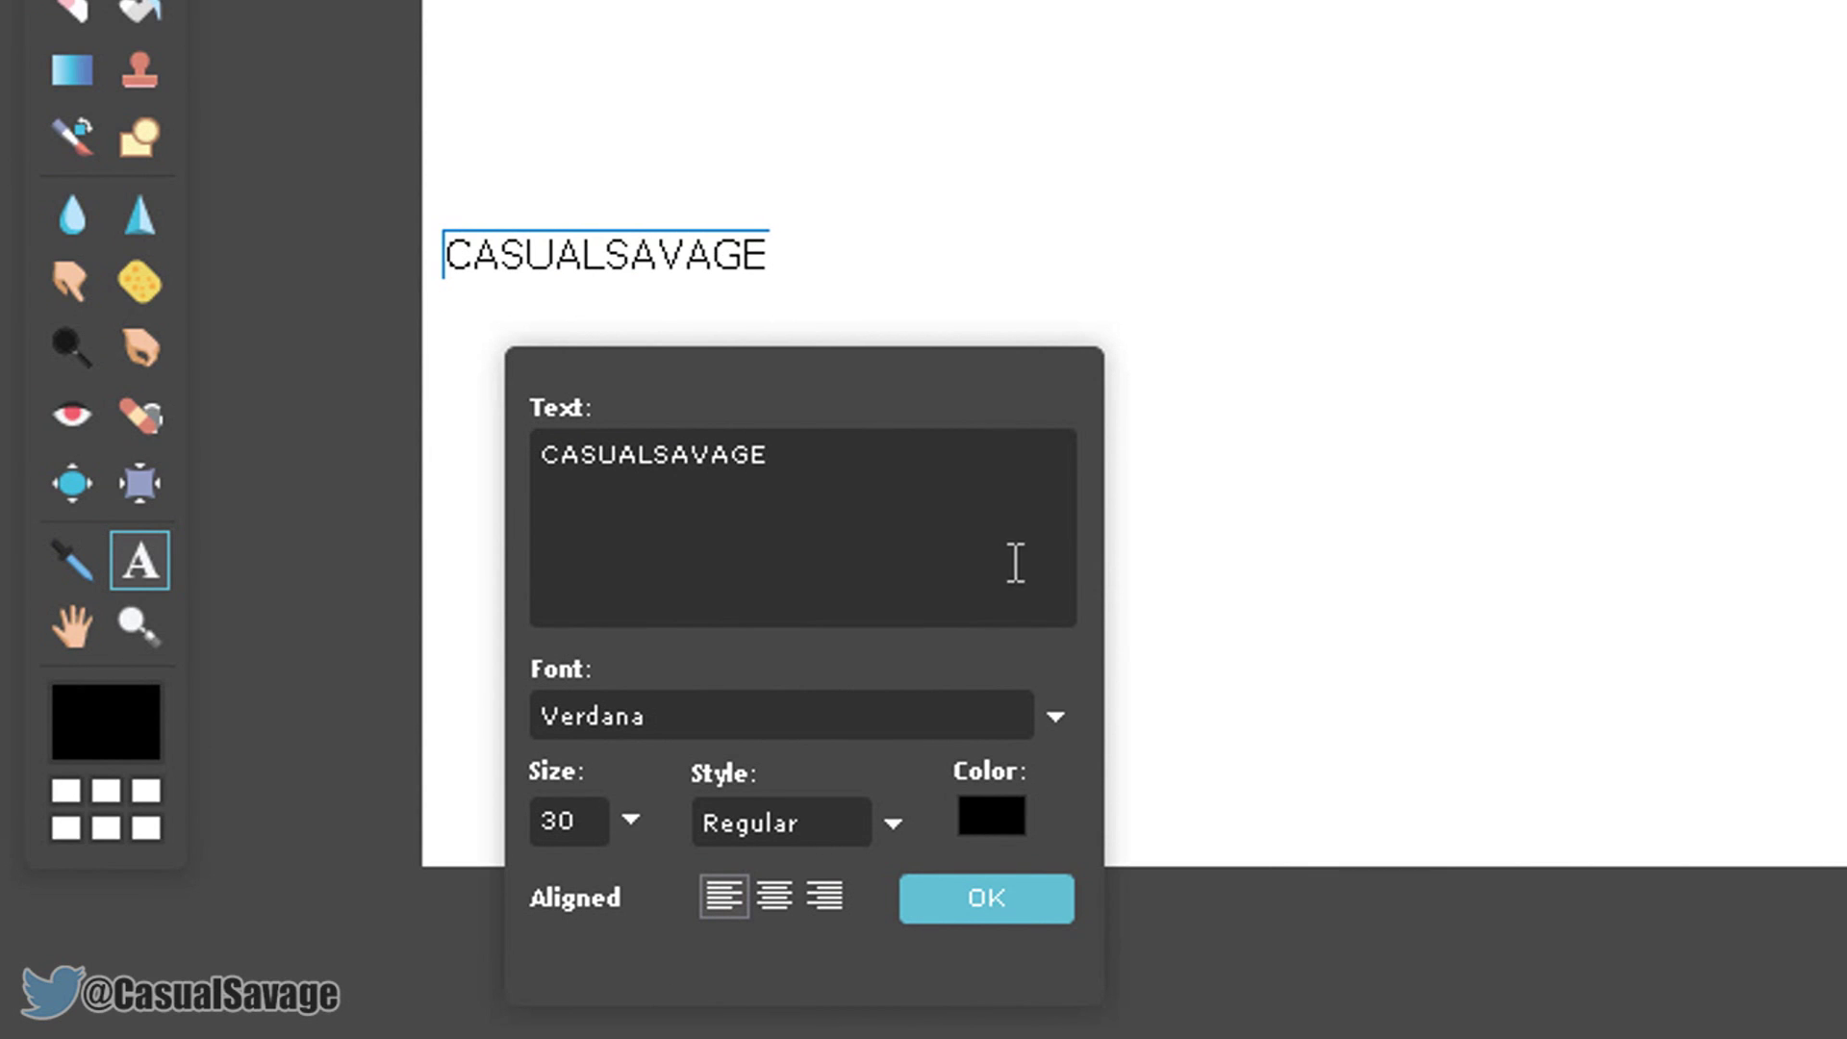
key(ctrl+a)
click(691, 724)
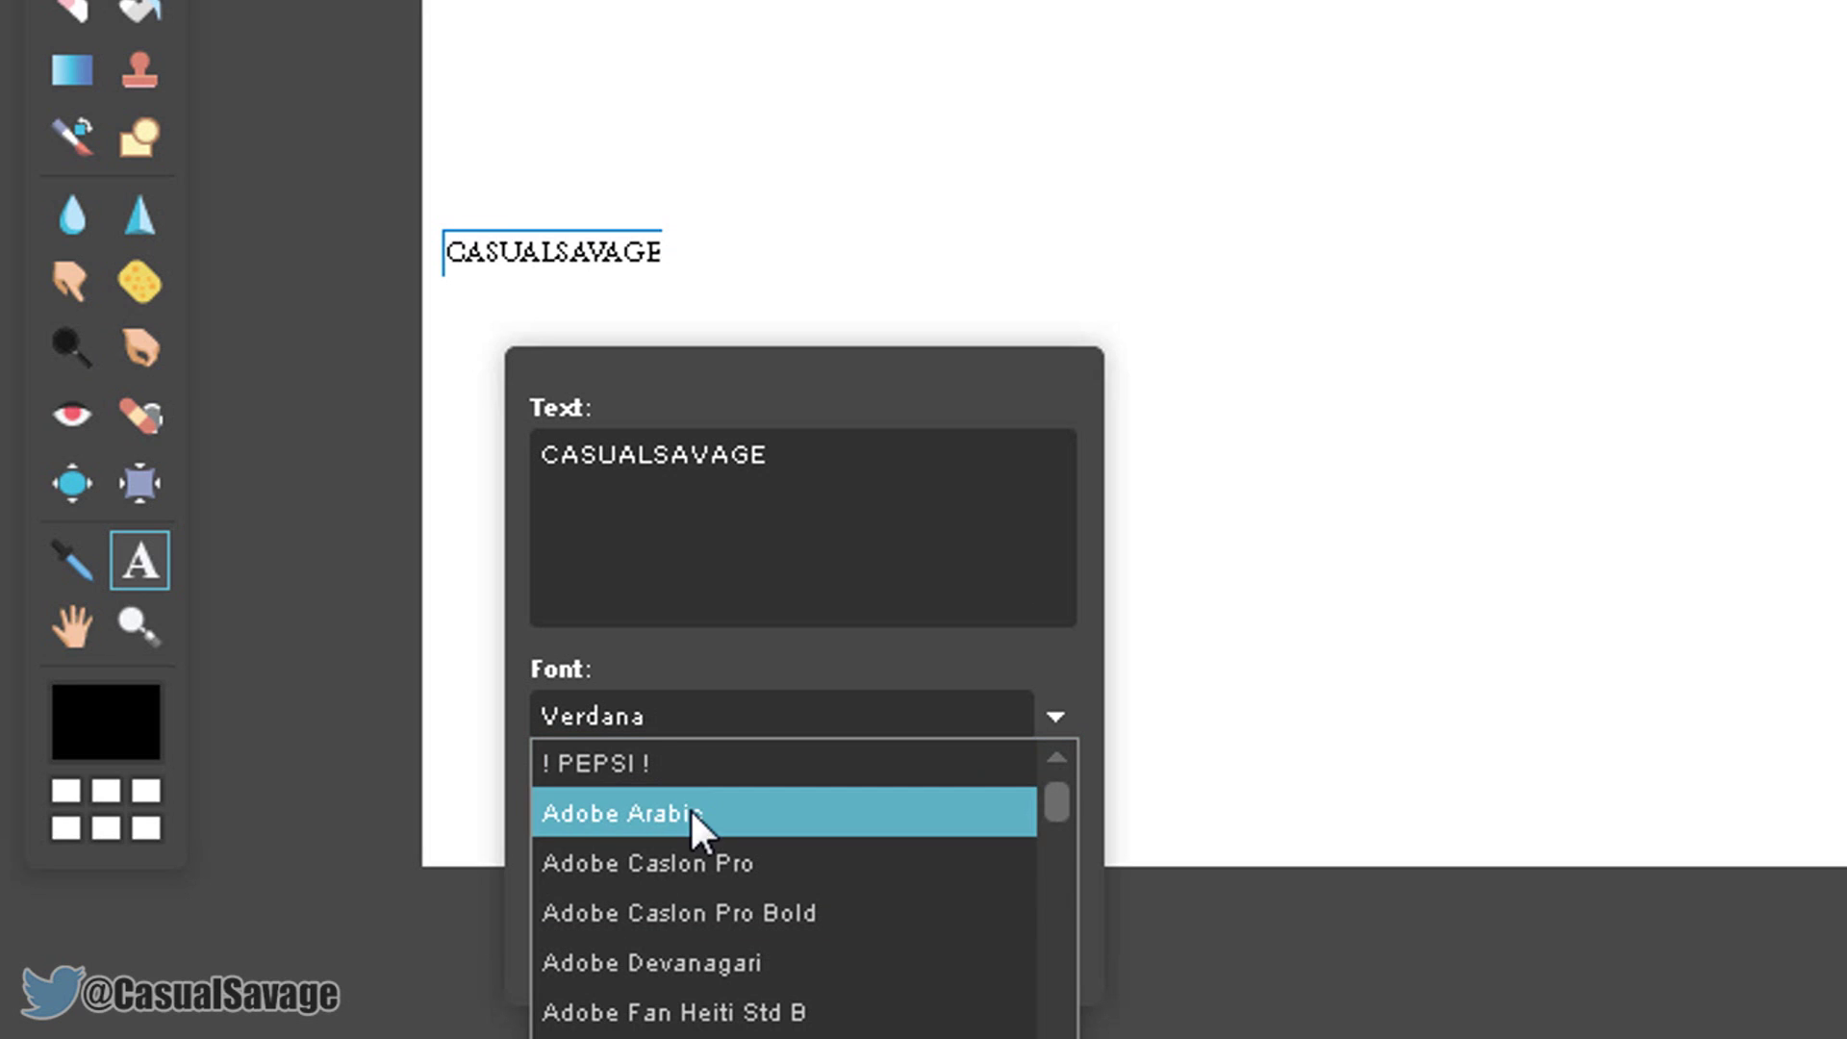
scroll(690, 808, down, 20)
scroll(781, 920, down, 2)
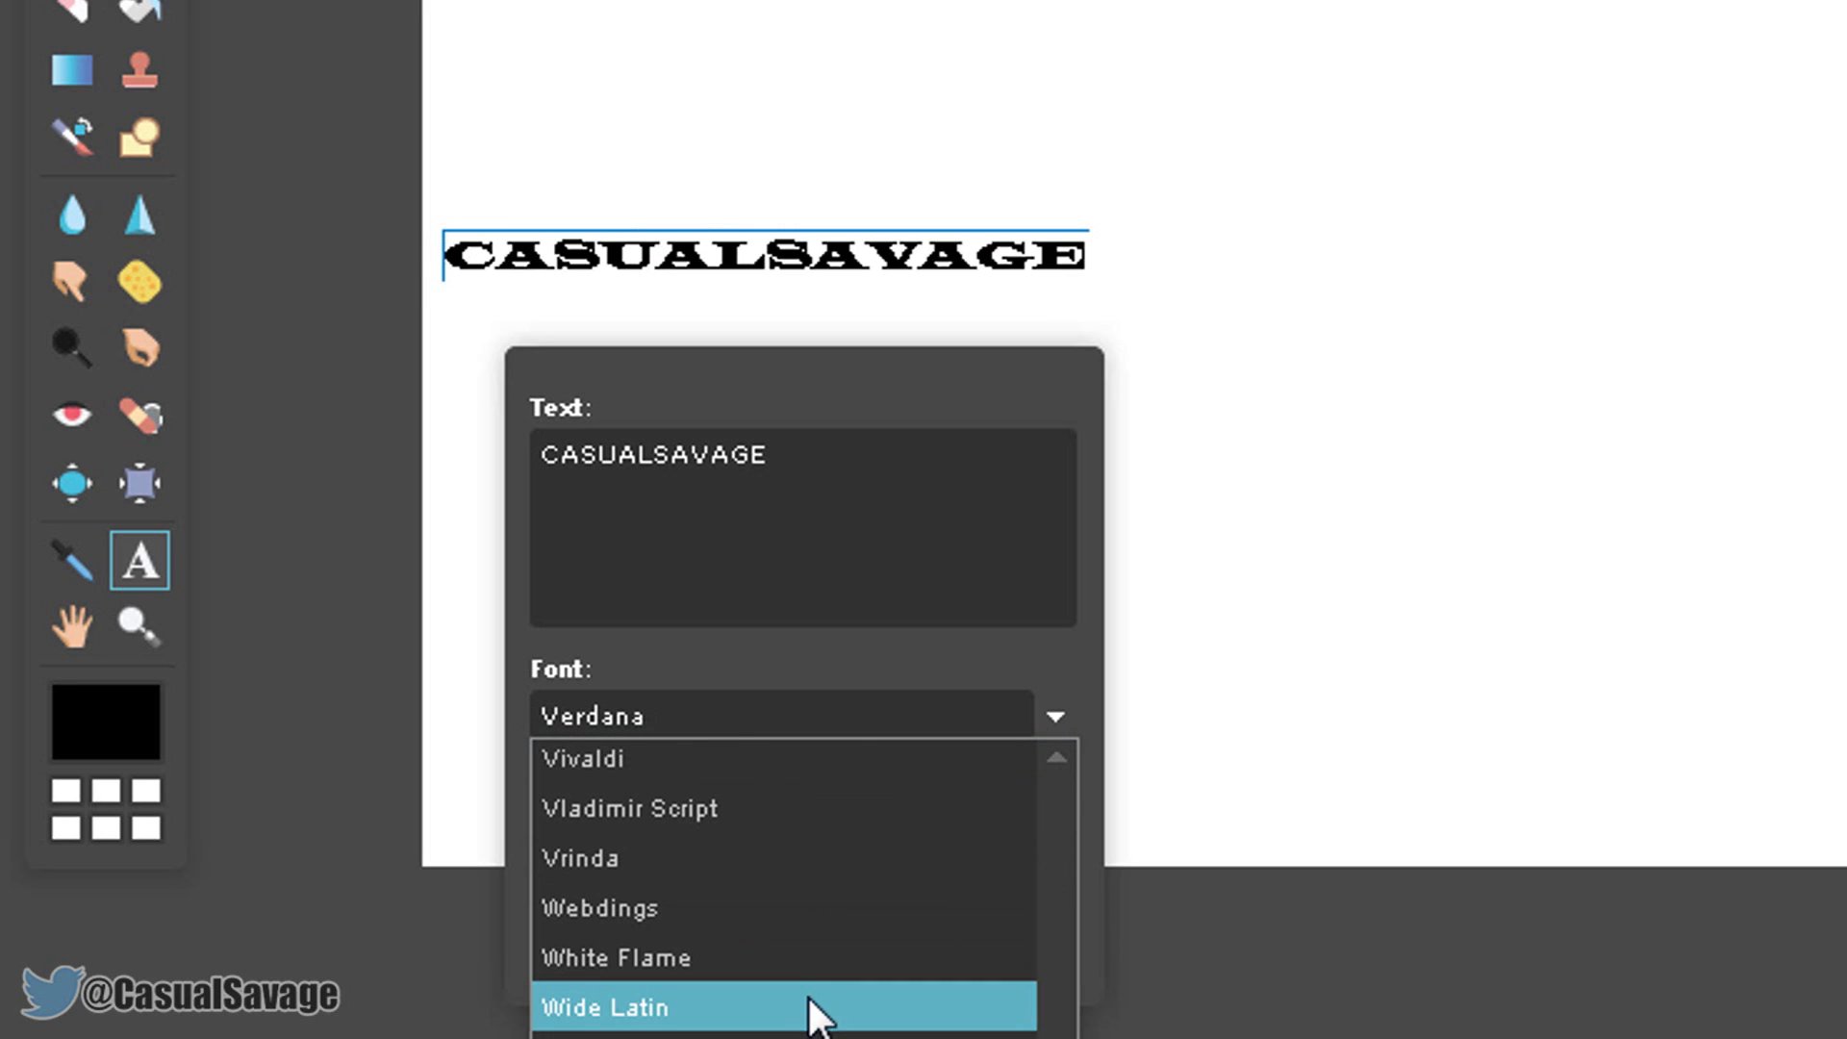
scroll(822, 970, up, 20)
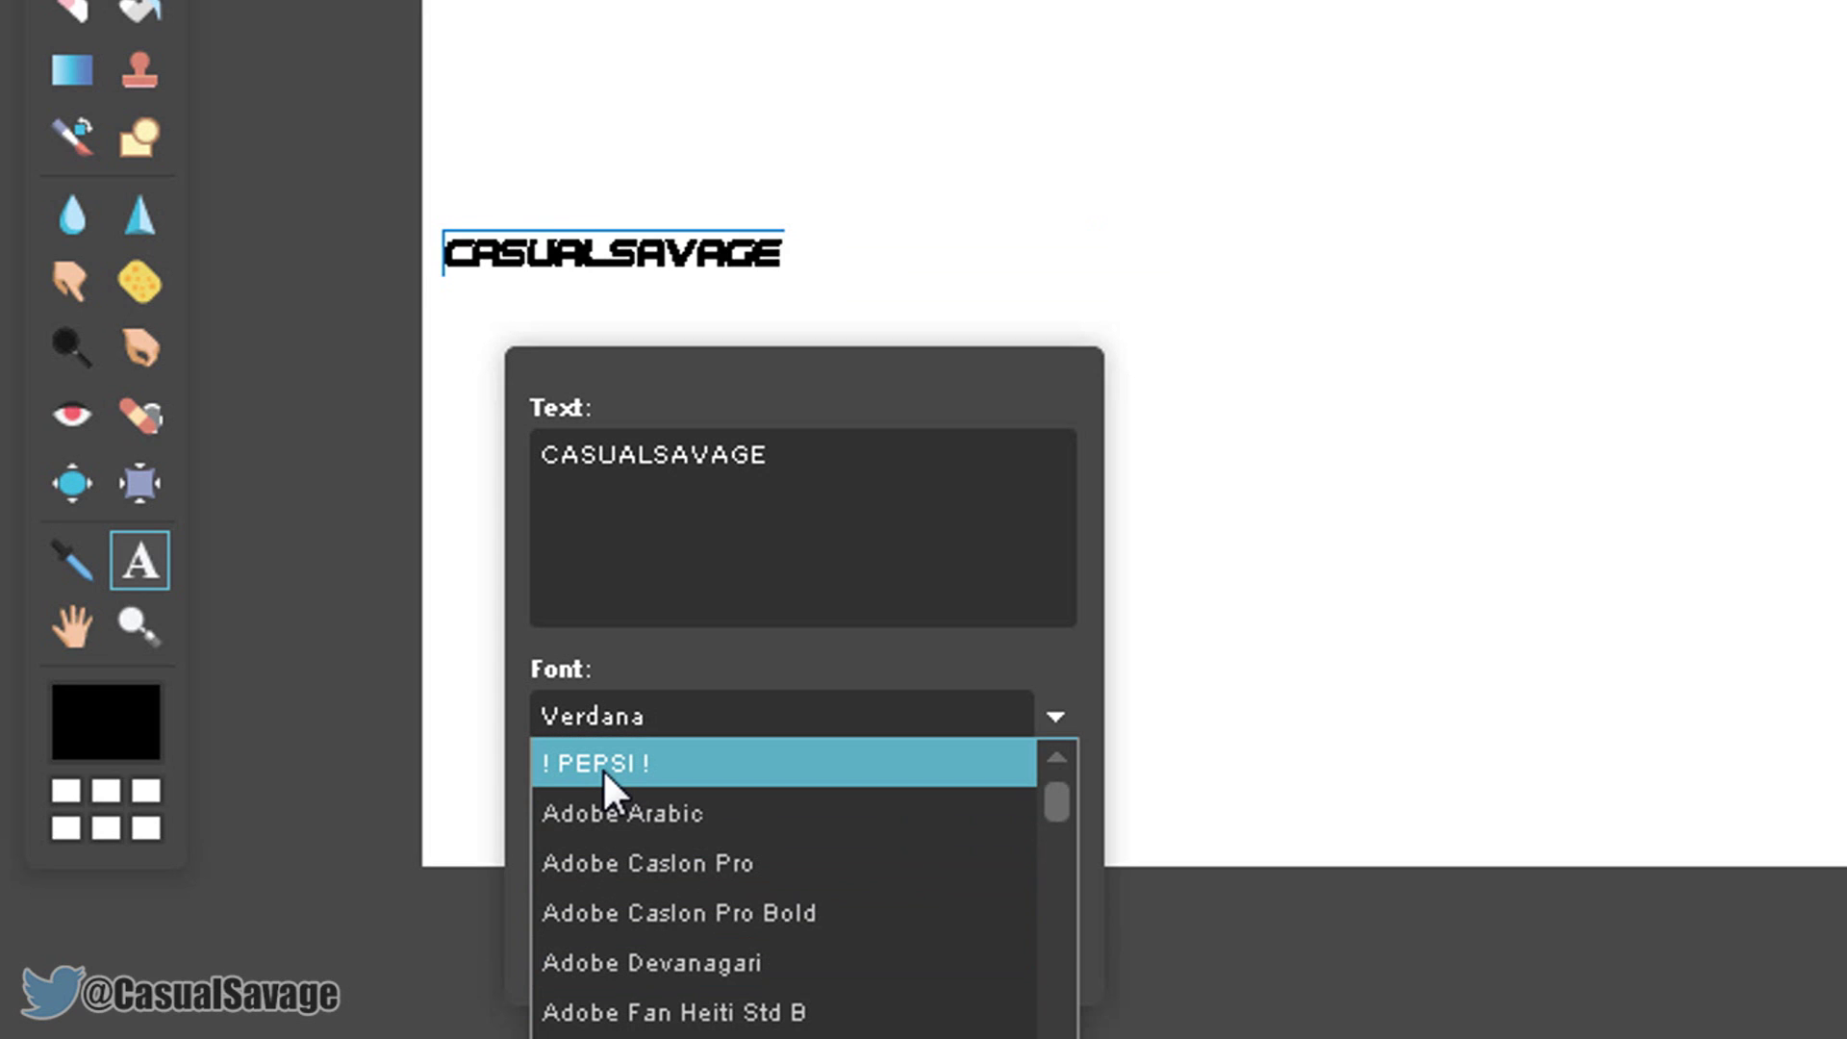
click(612, 766)
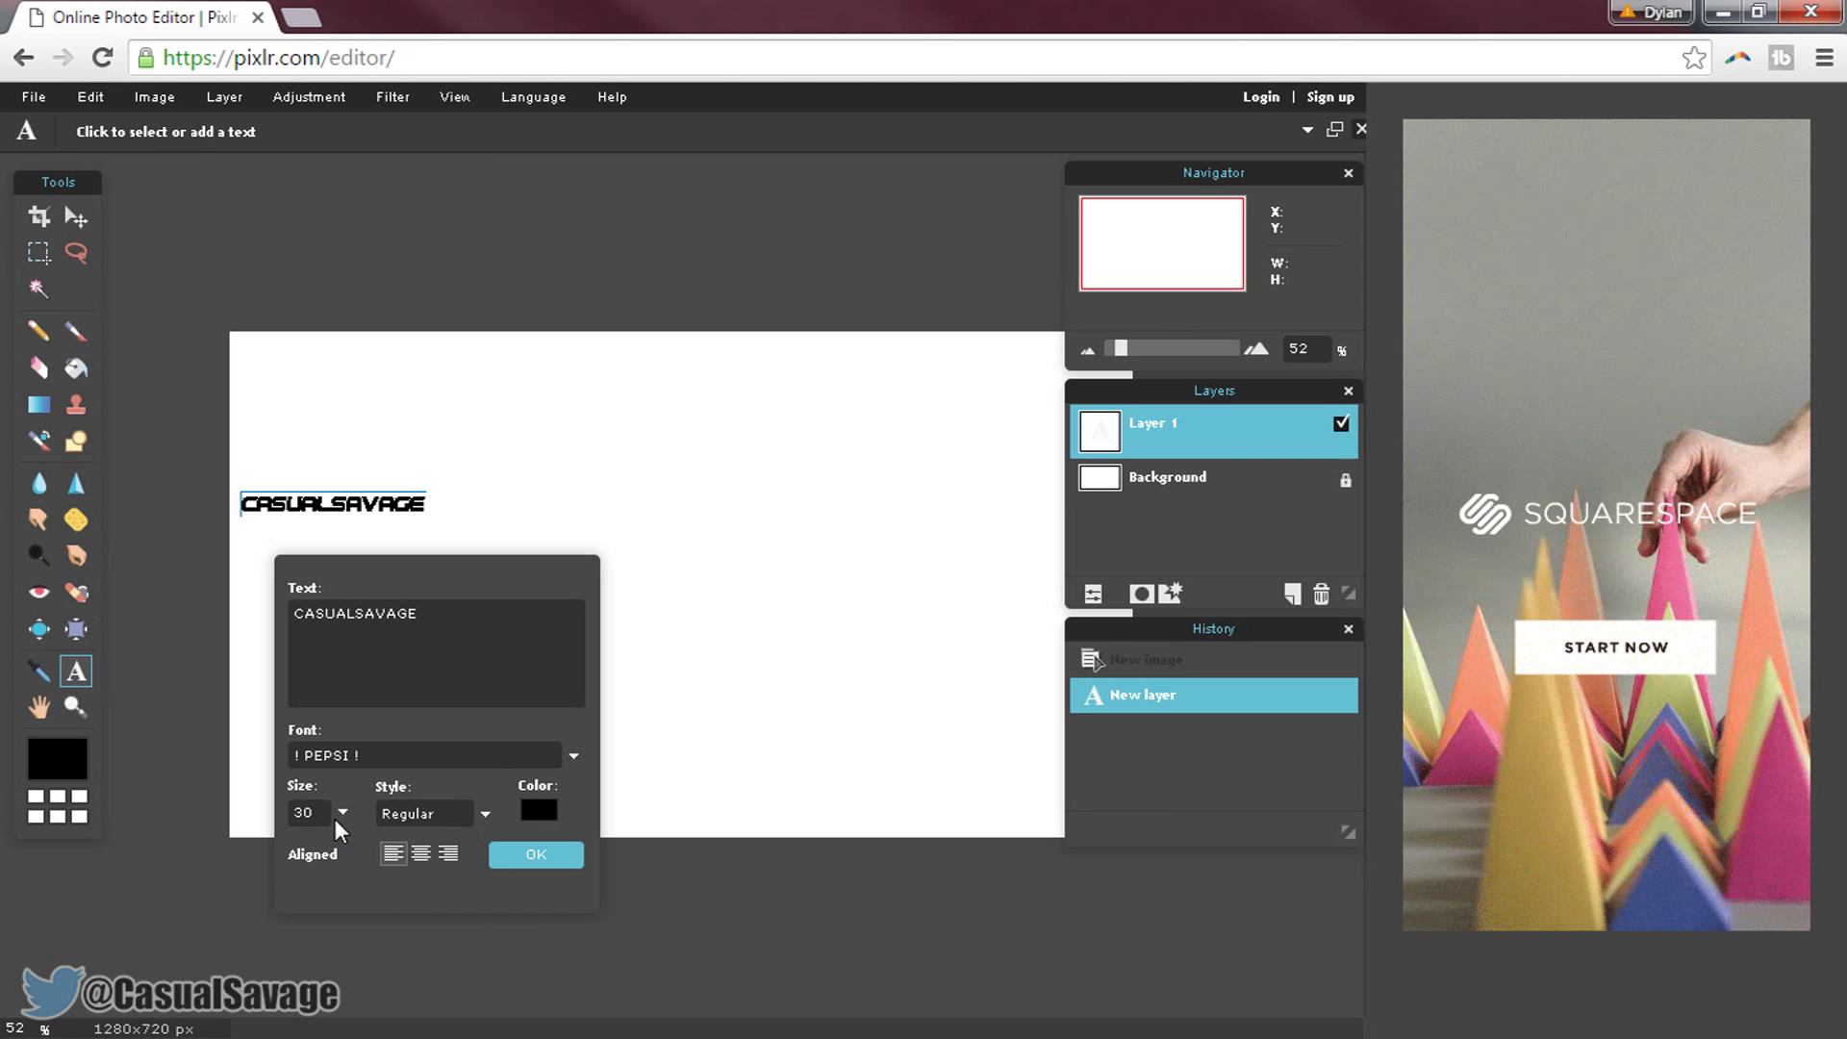
Resize the CASUALSAVAGE text to 111 and make it italic
click(630, 818)
drag(245, 849, 371, 861)
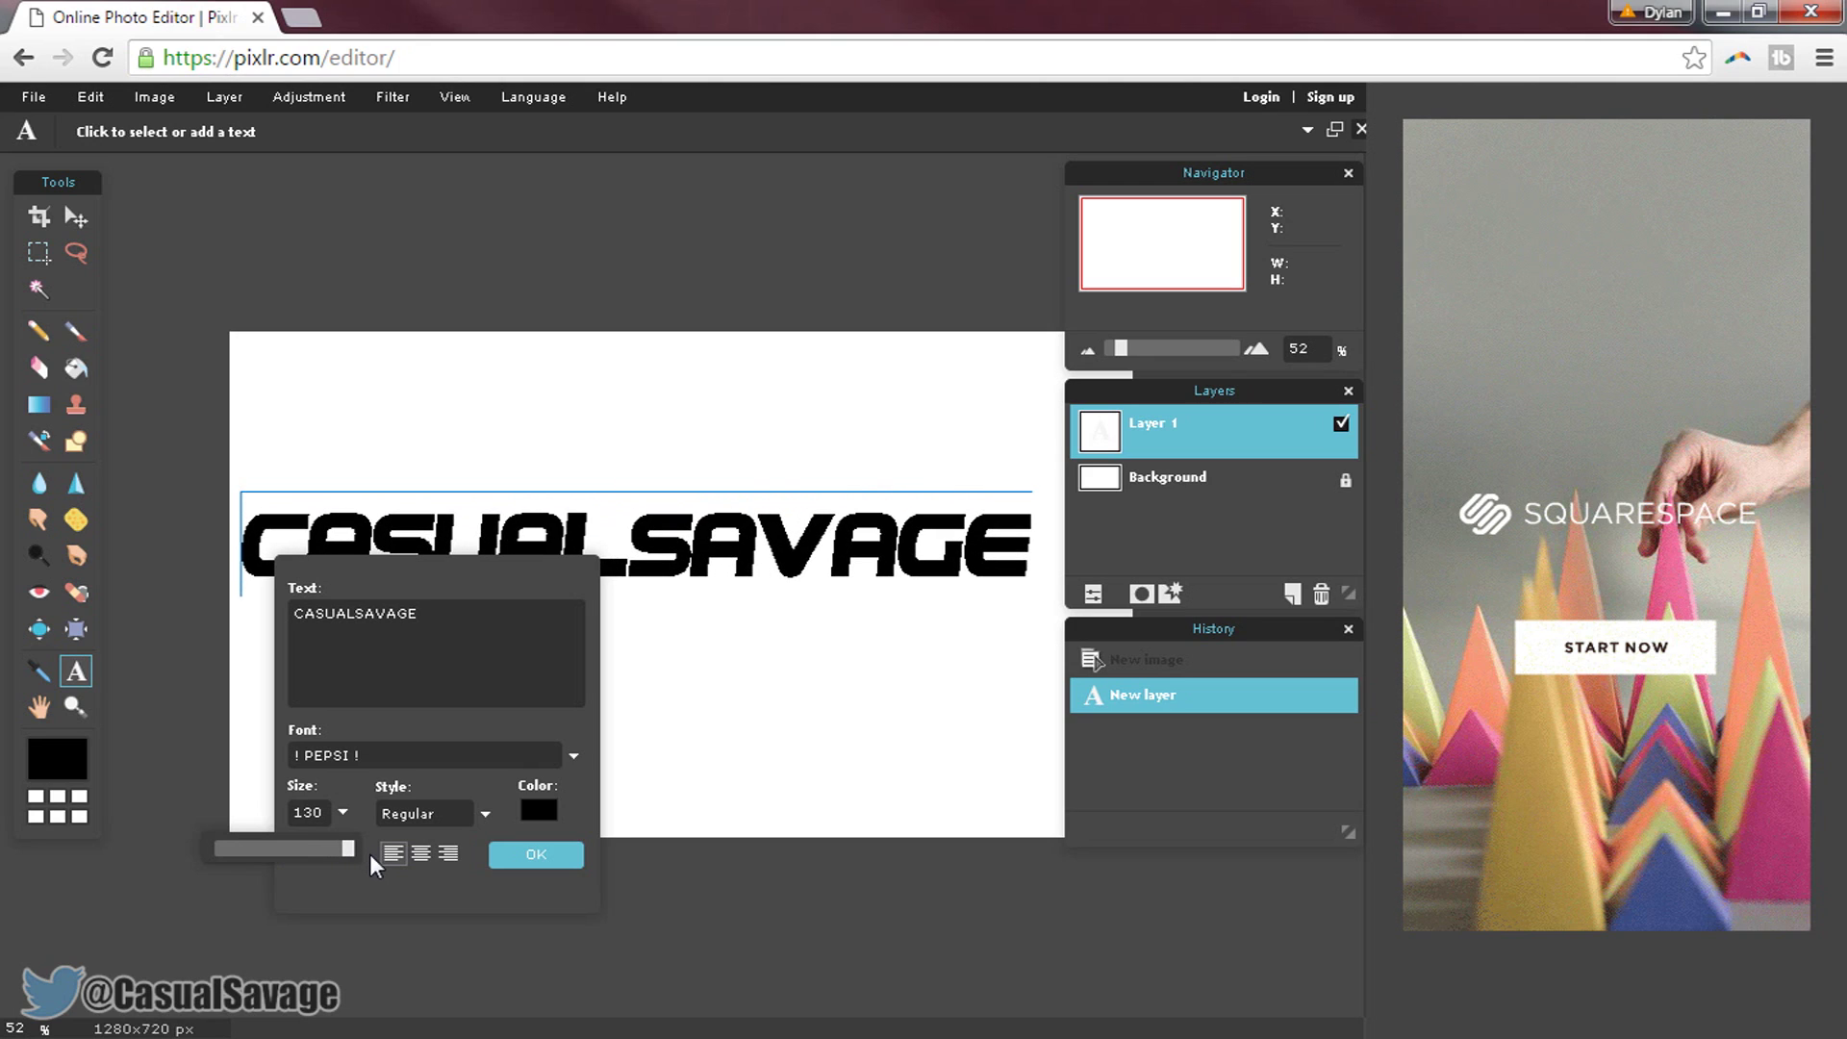
drag(351, 854, 328, 851)
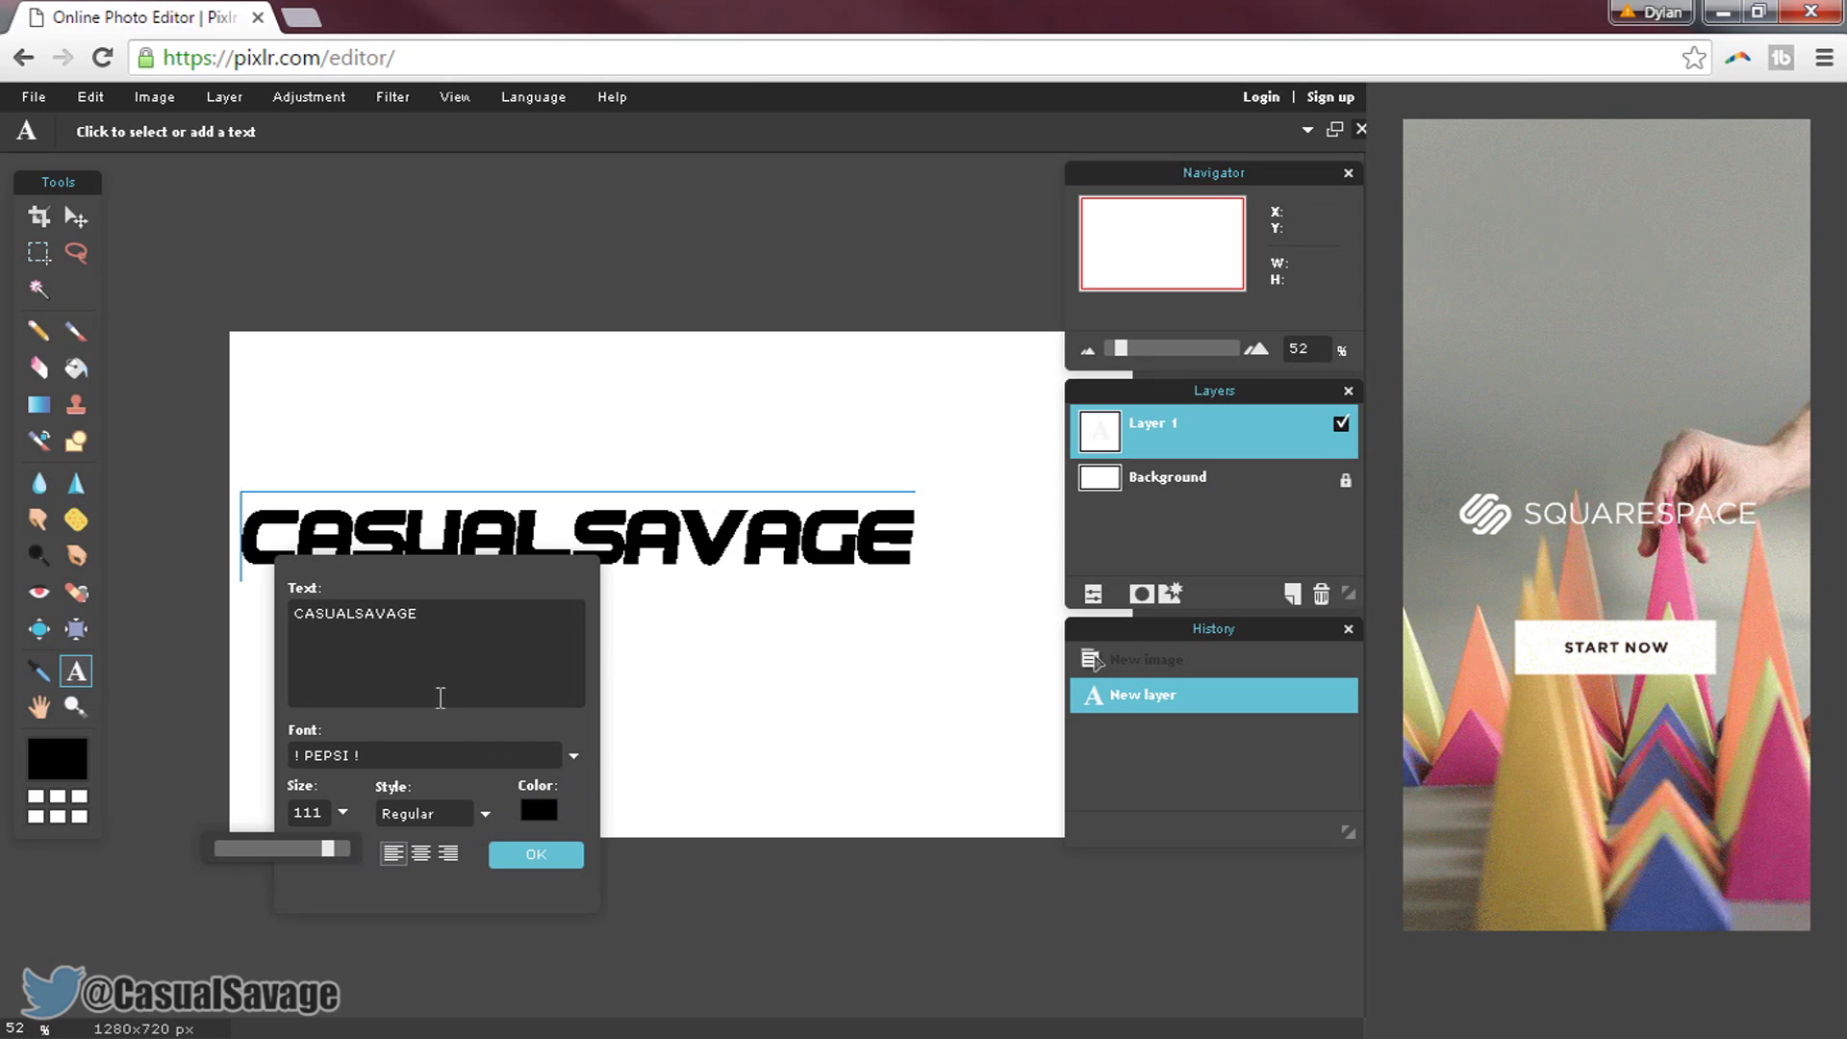
click(448, 827)
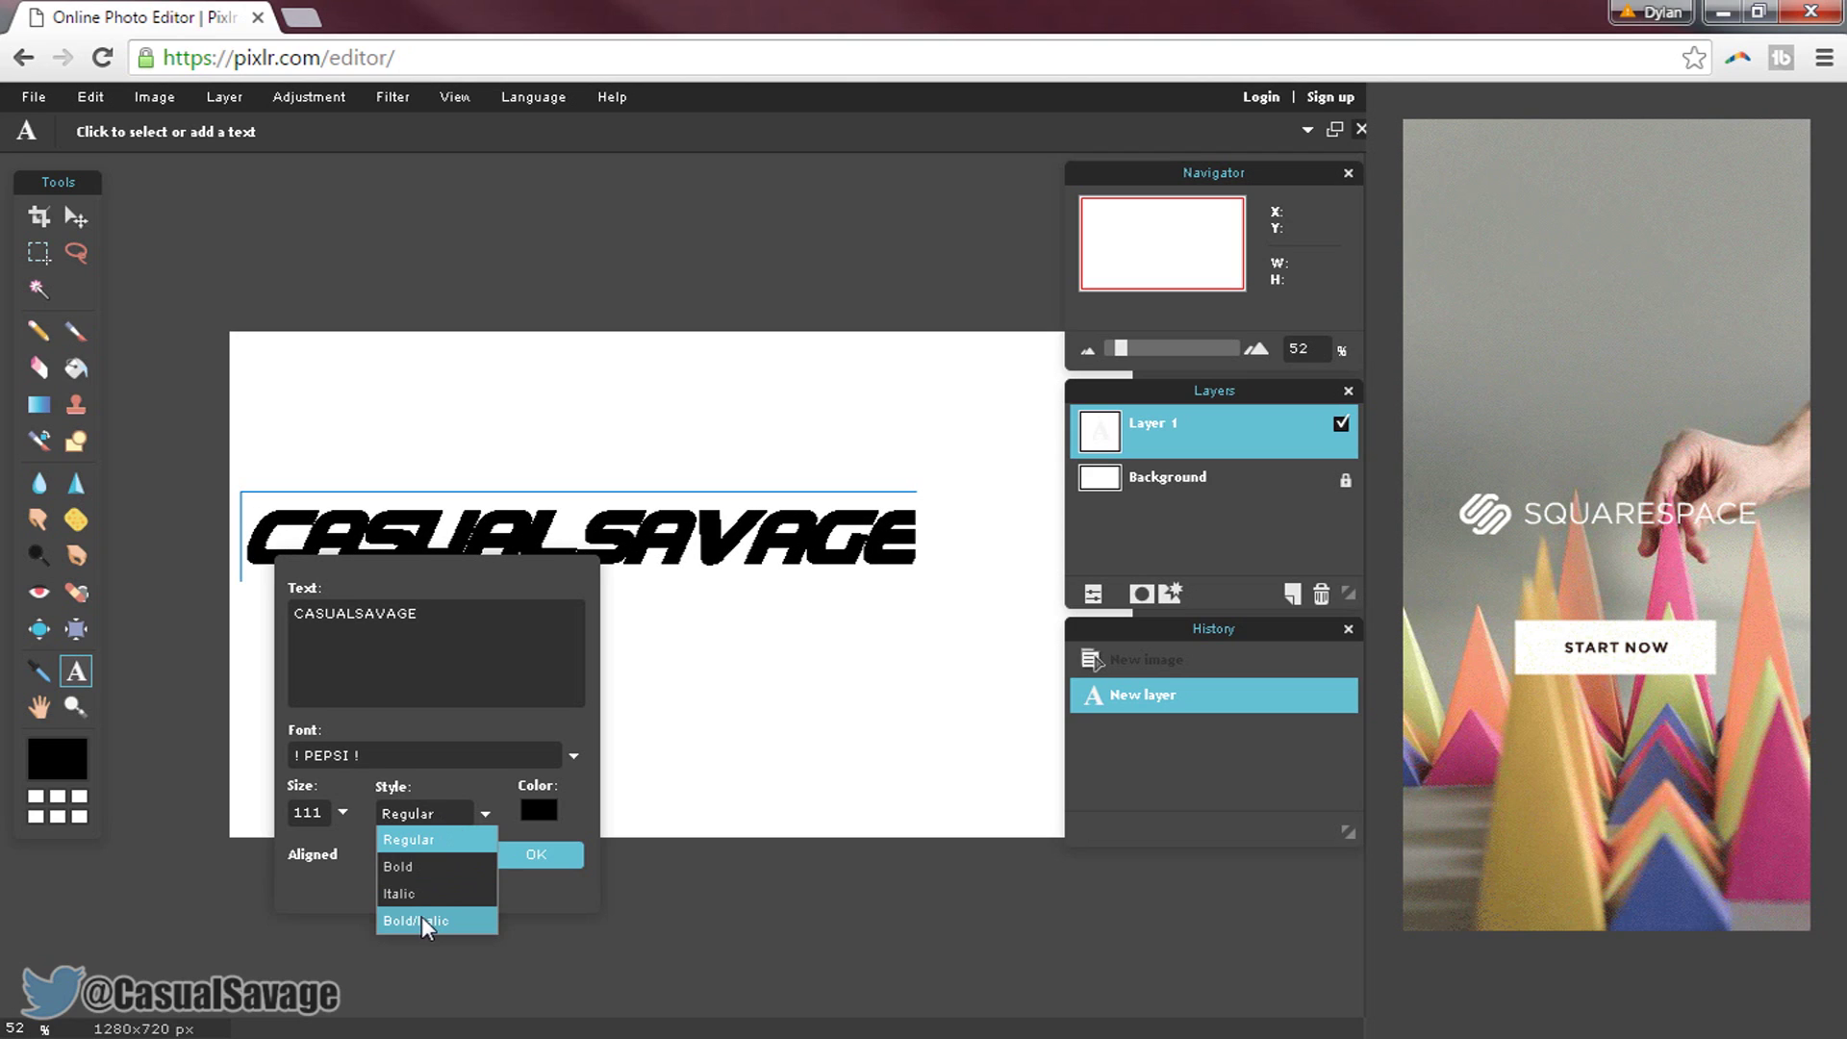
click(423, 905)
Colour the text pure red and commit it as the CASUALSAVAGE layer
click(540, 807)
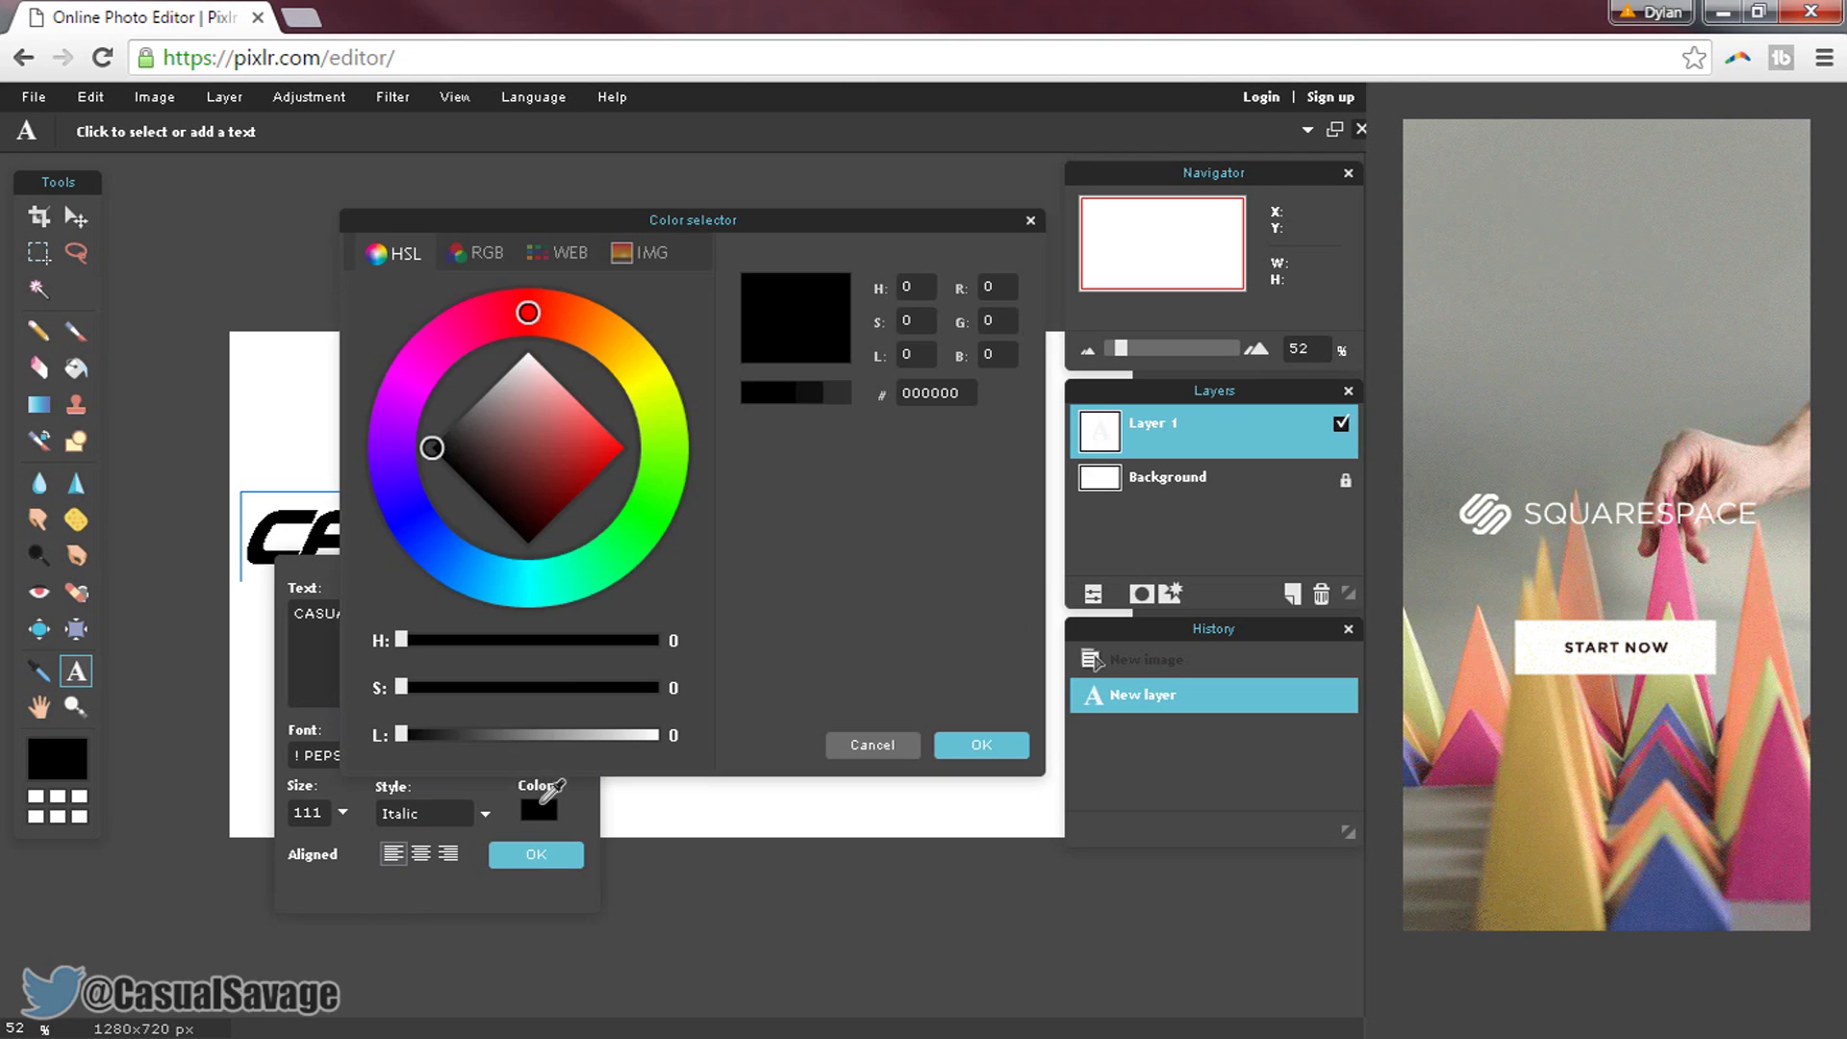
click(618, 447)
click(984, 747)
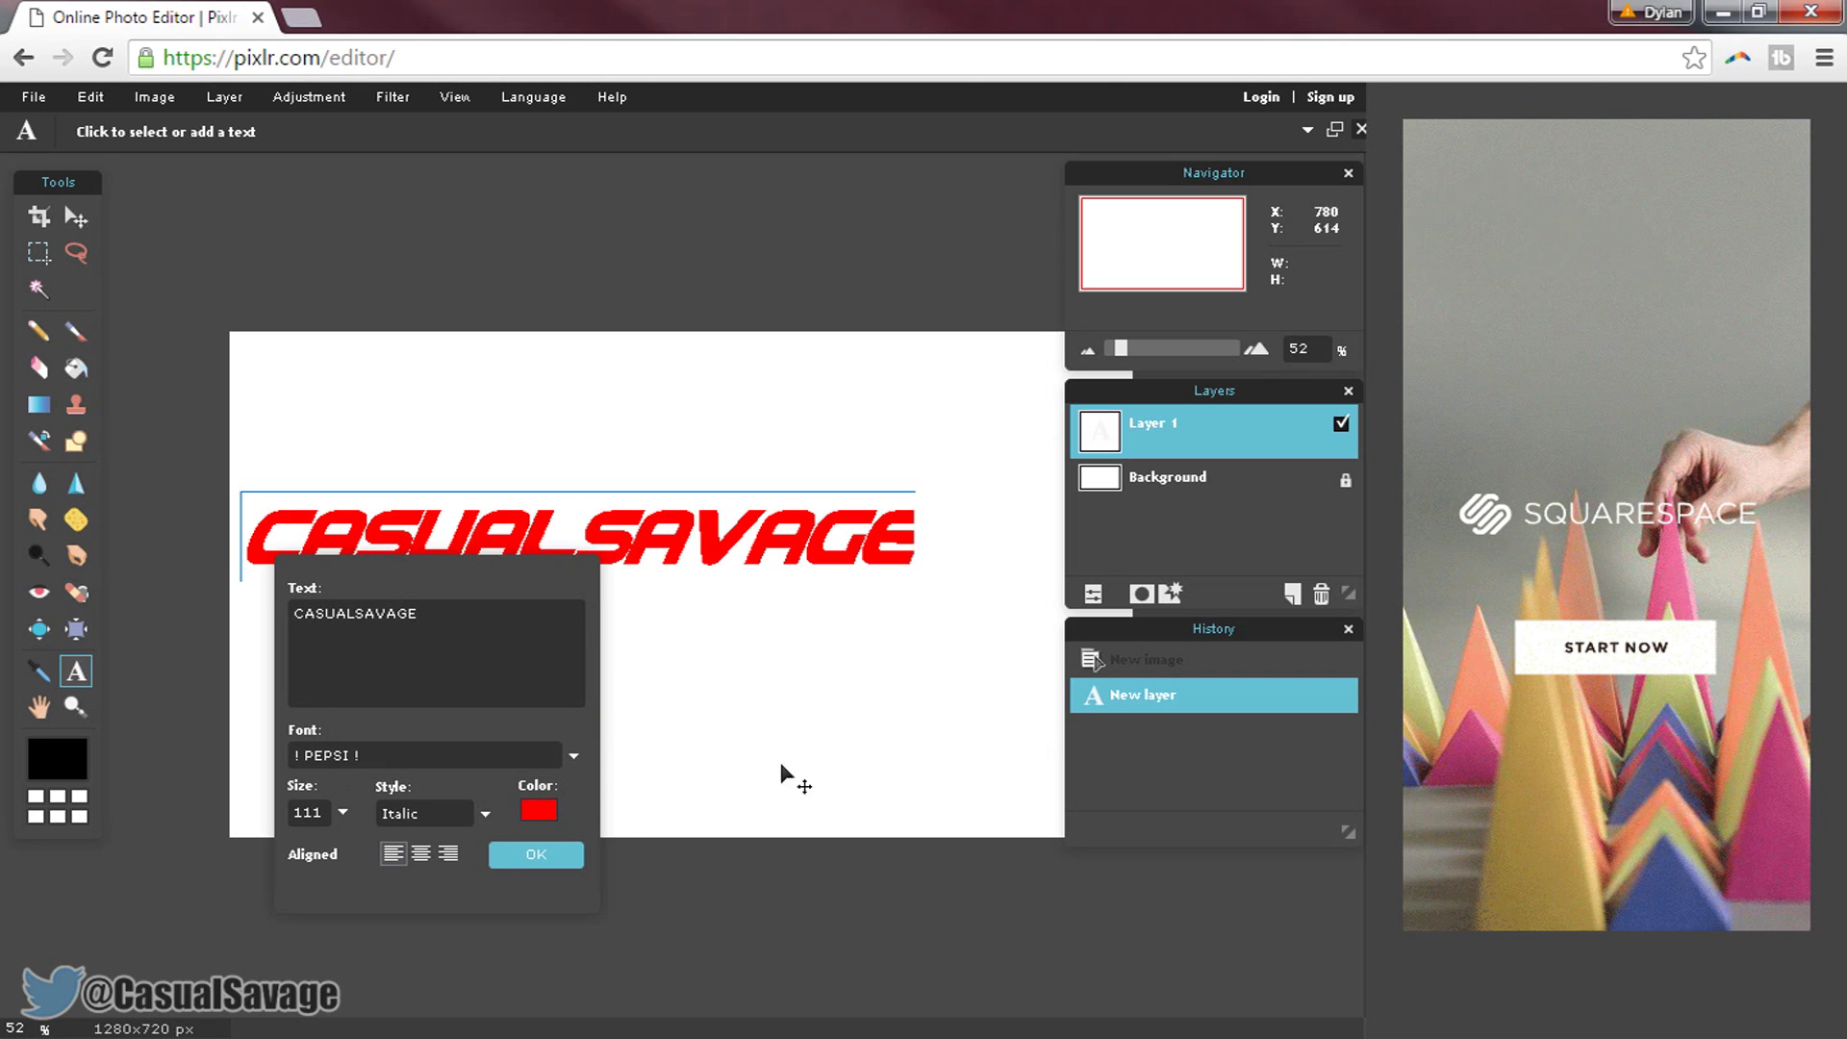
click(515, 859)
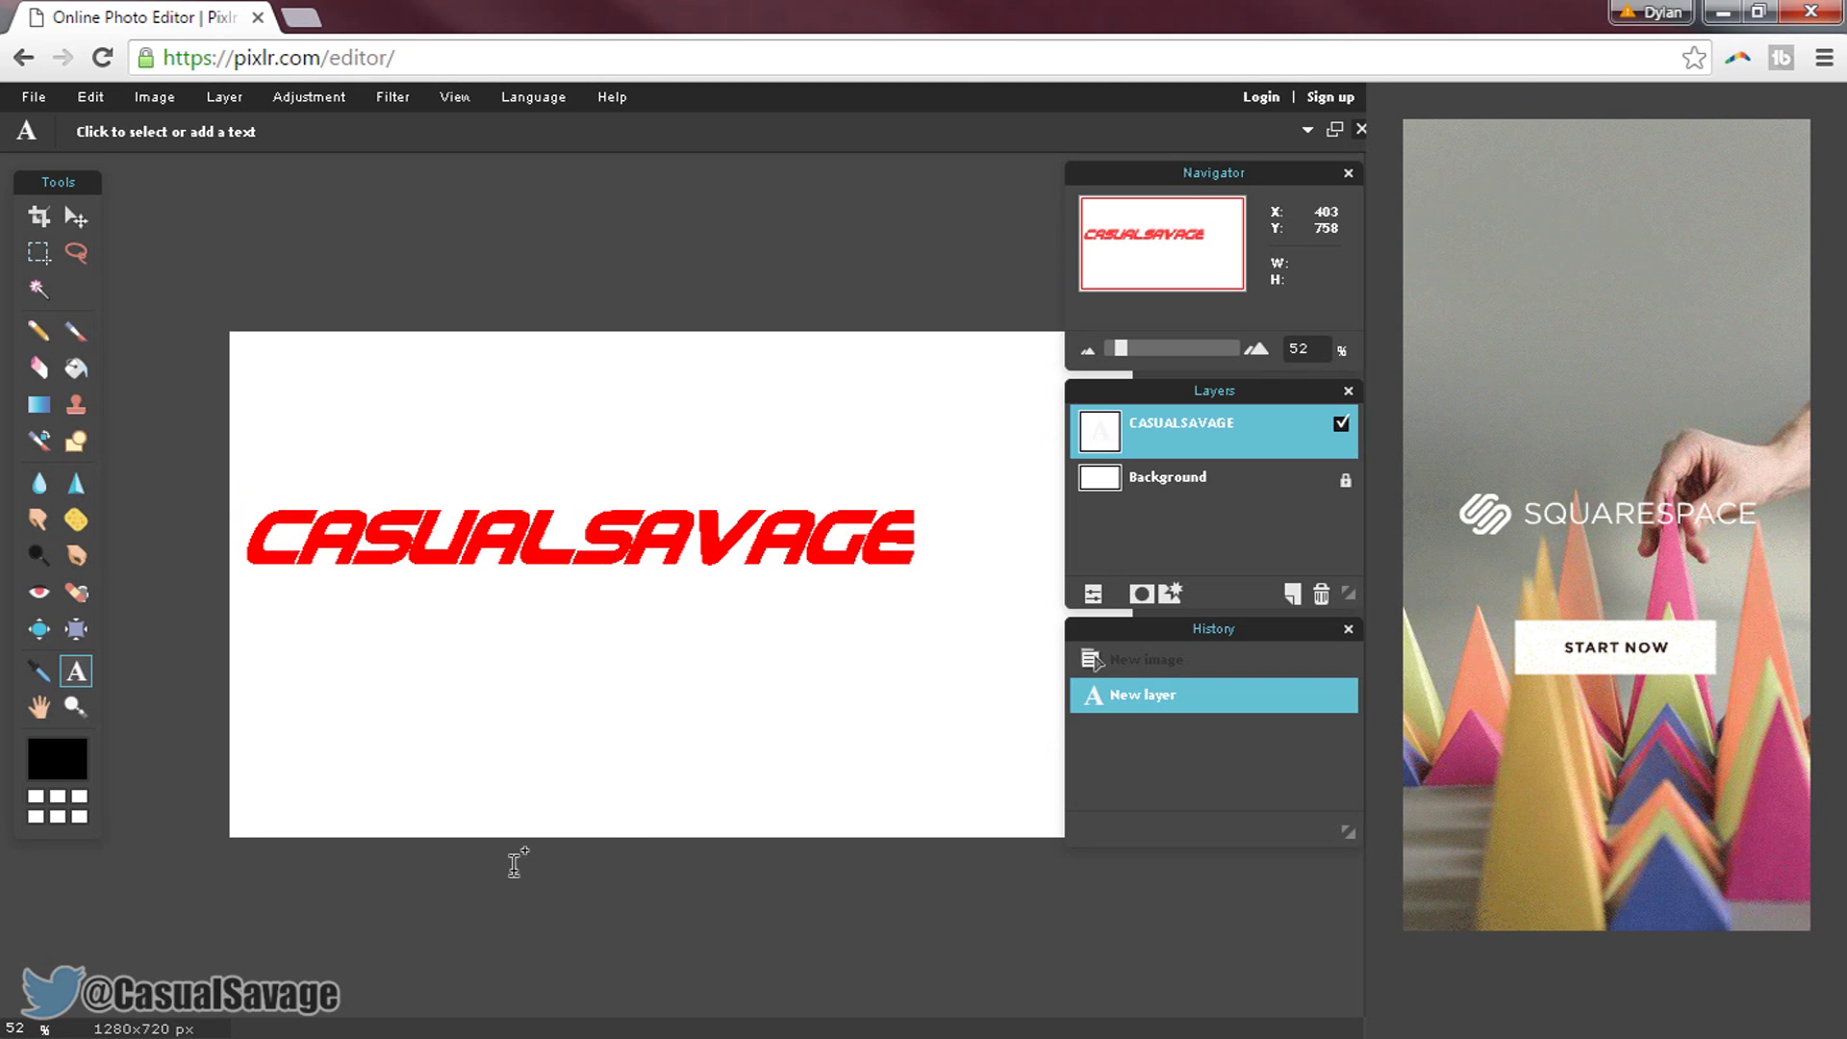
Move the CASUALSAVAGE text right and down with the Move tool
click(76, 216)
drag(544, 533, 607, 581)
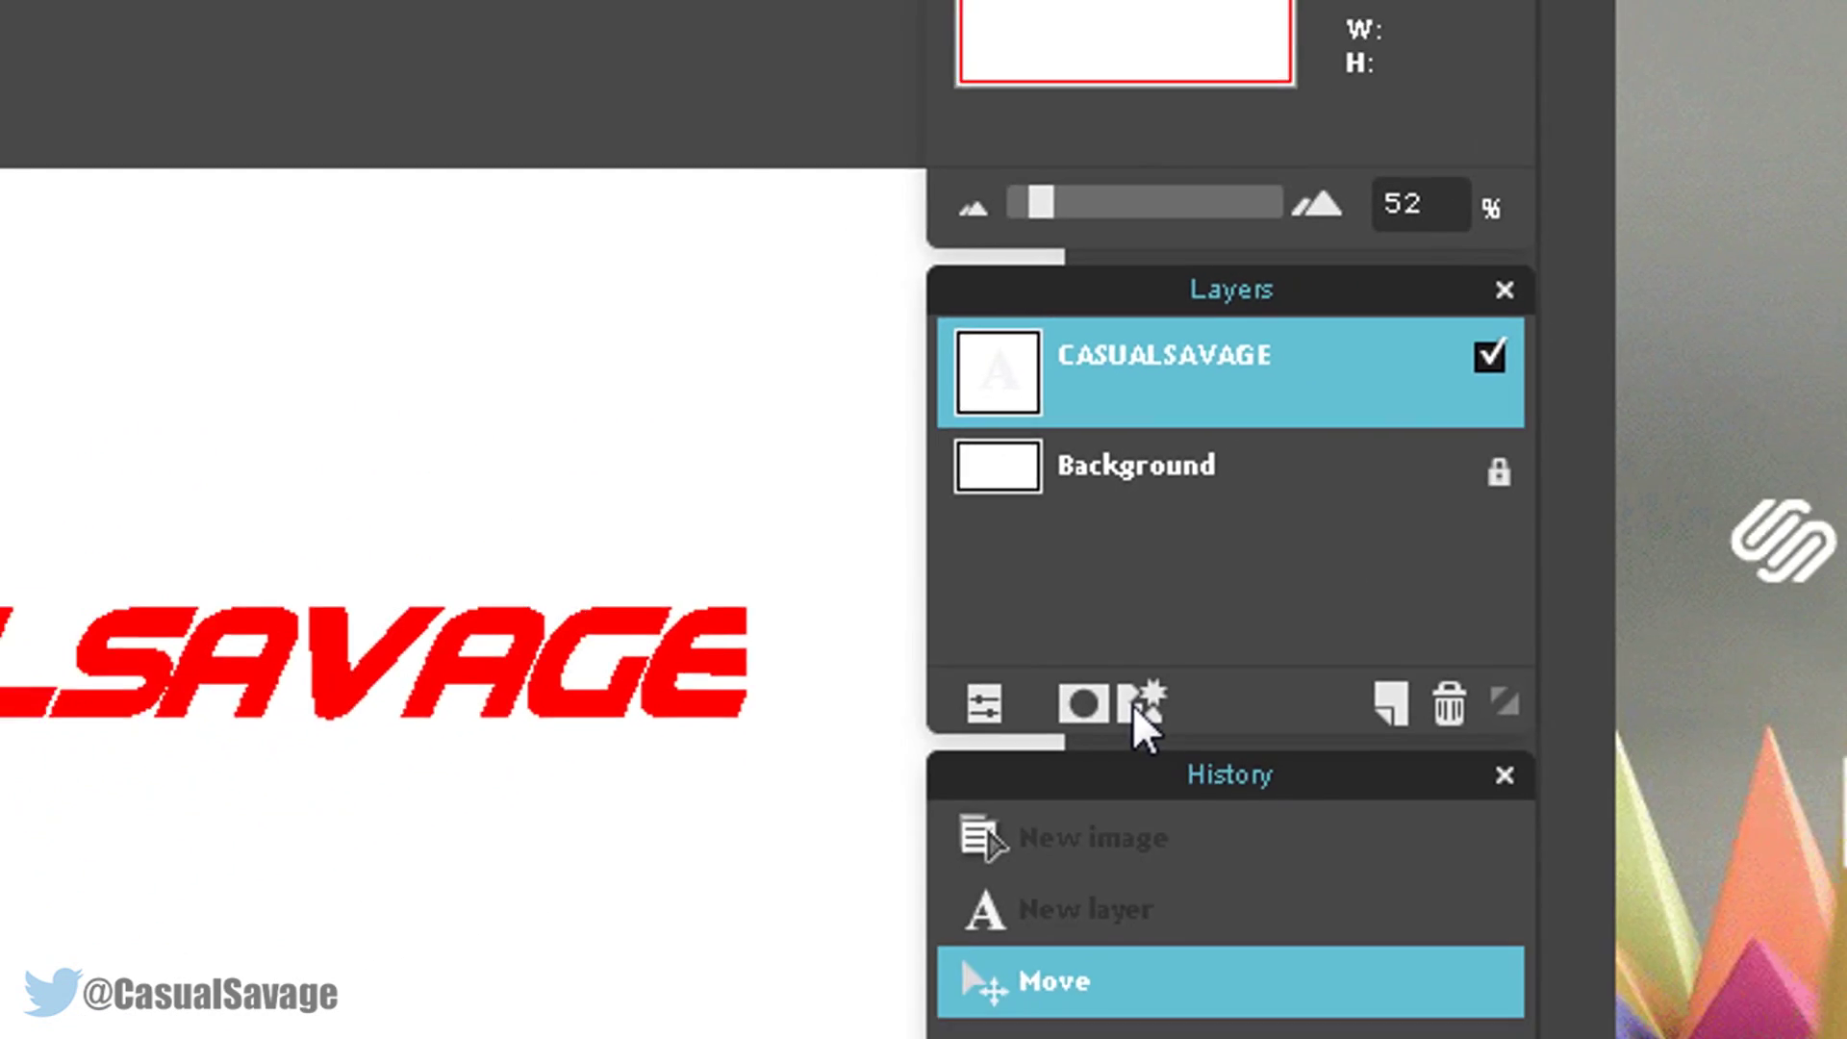
click(1082, 909)
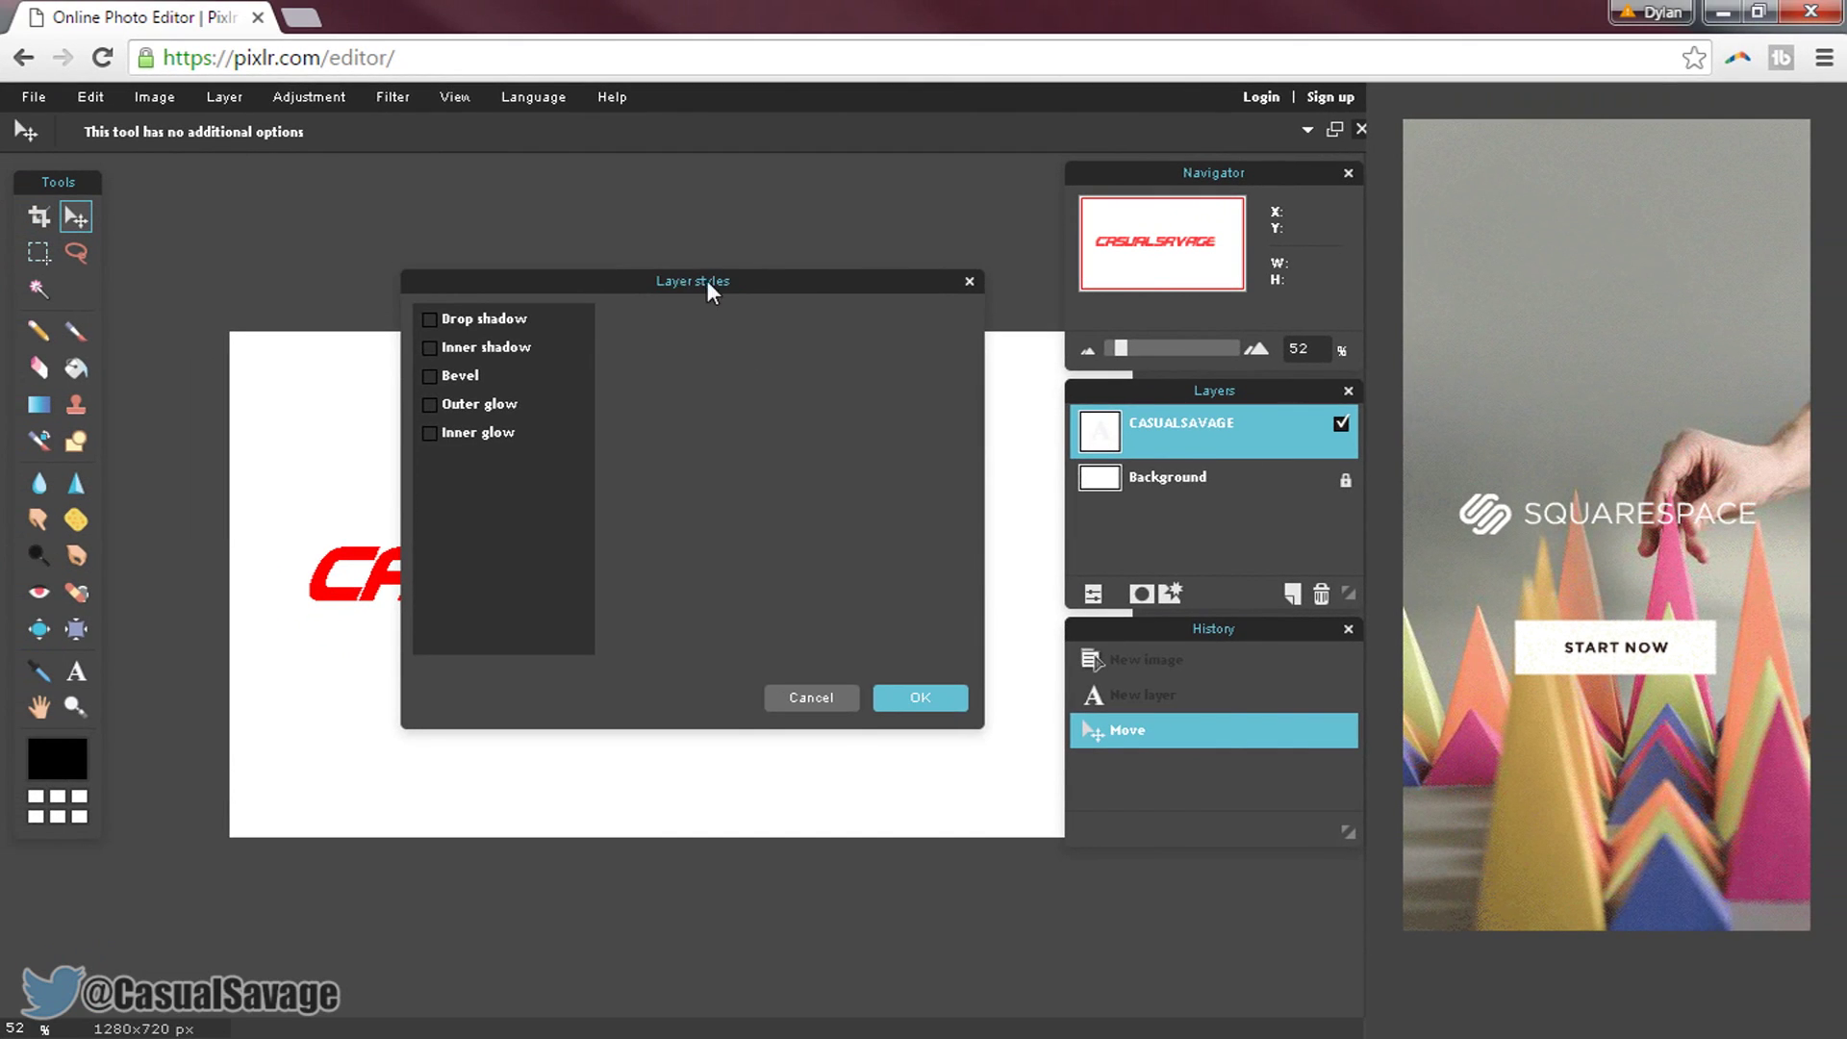
drag(707, 280, 1092, 330)
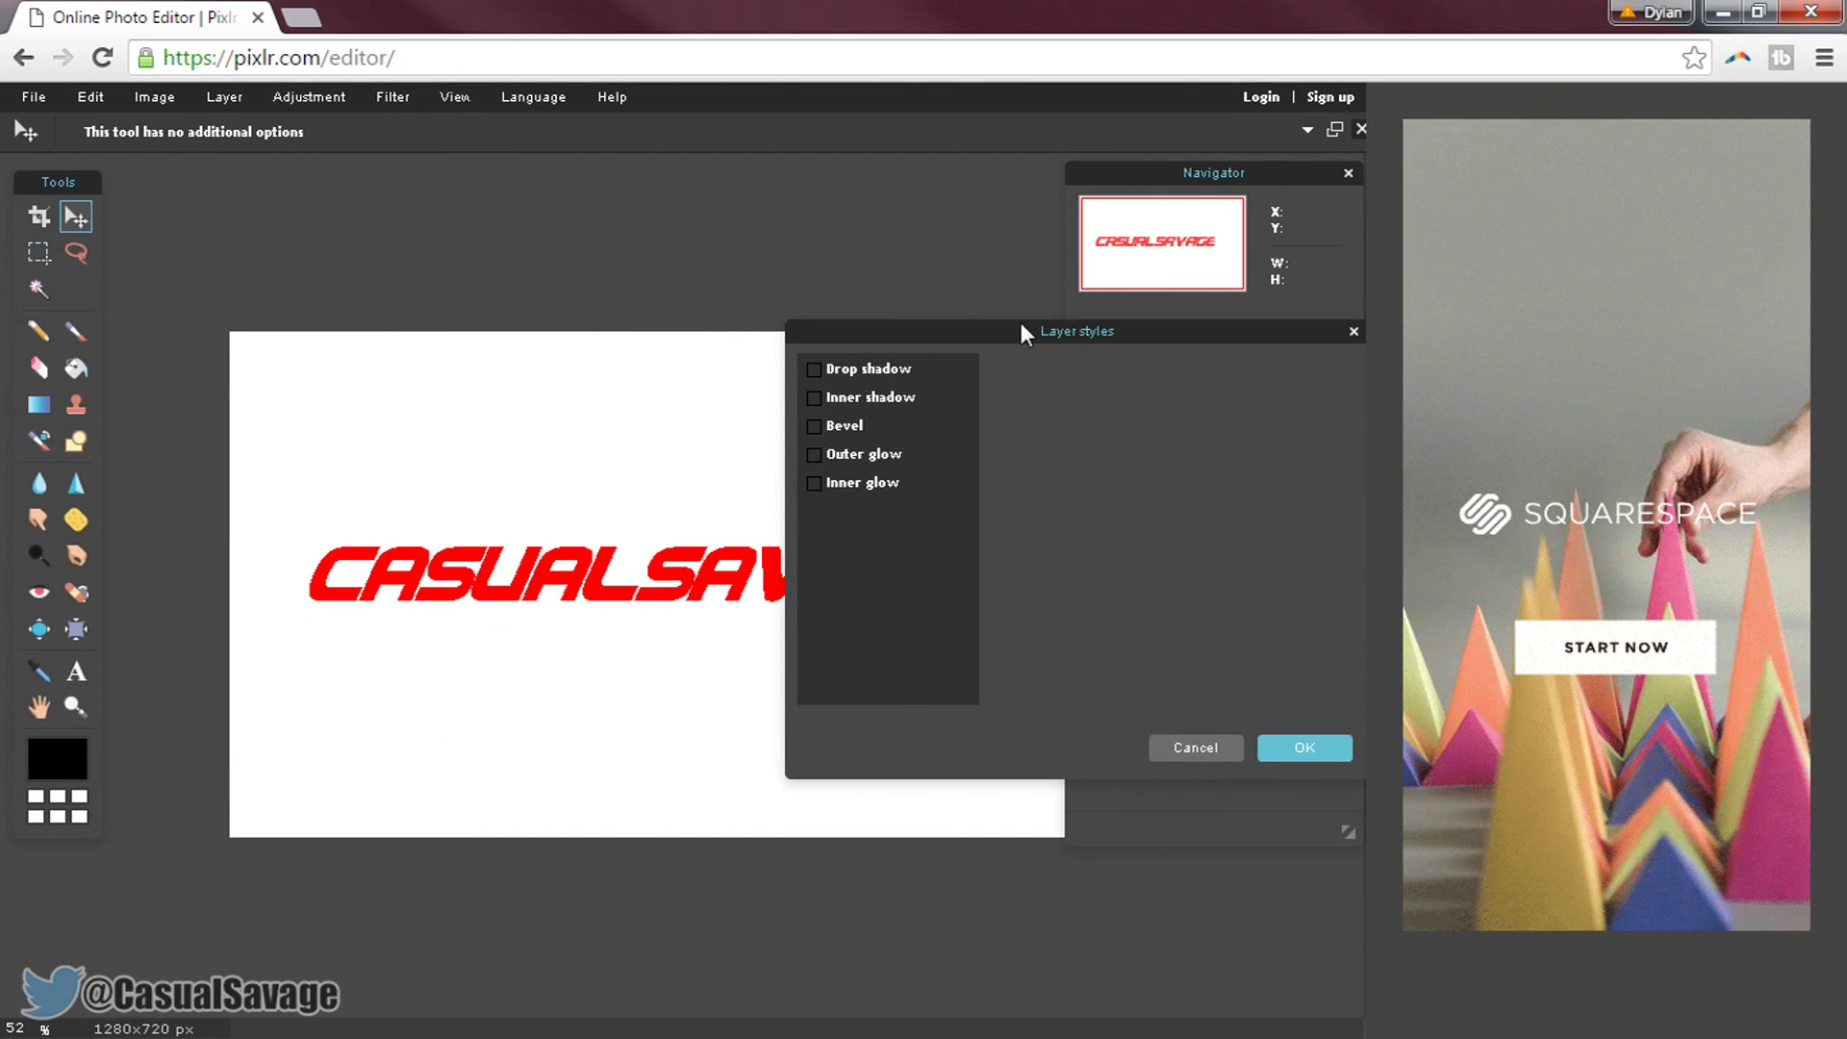
Add a drop shadow at opacity 100, distance 5, and an inner shadow at opacity 38
click(871, 367)
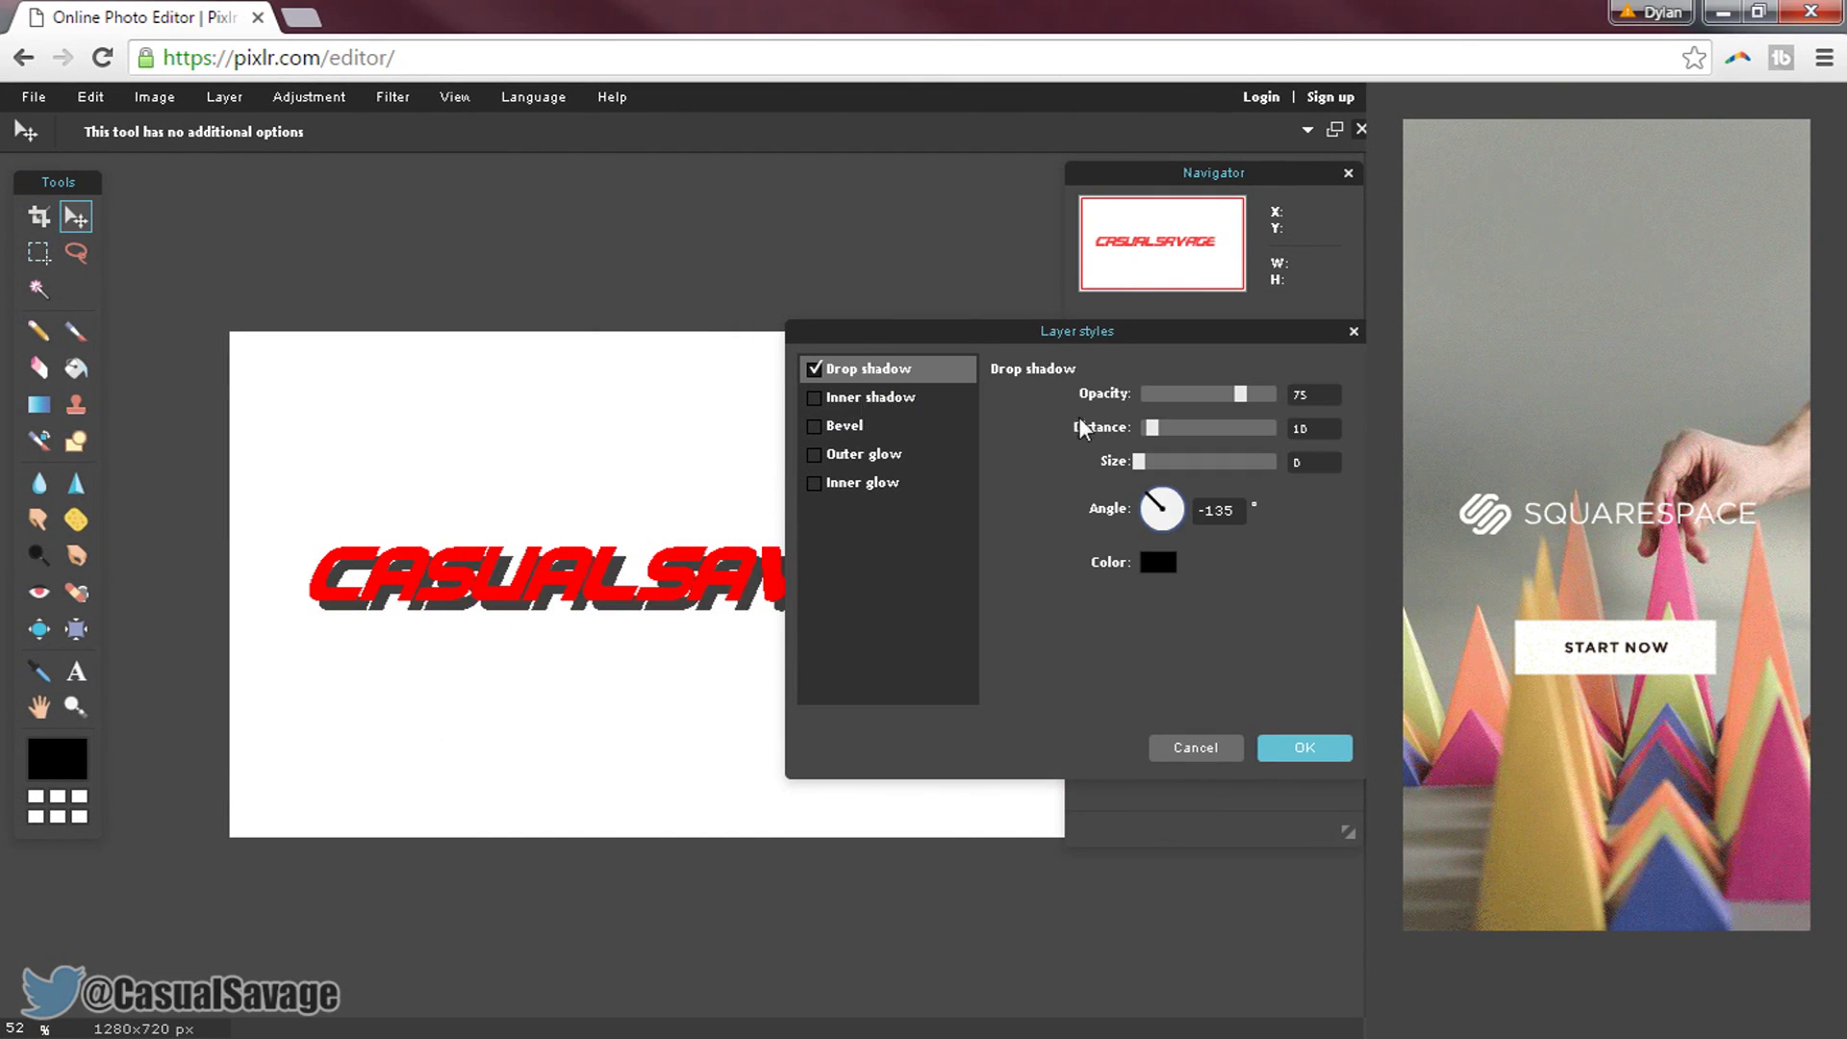
drag(1240, 393, 1195, 395)
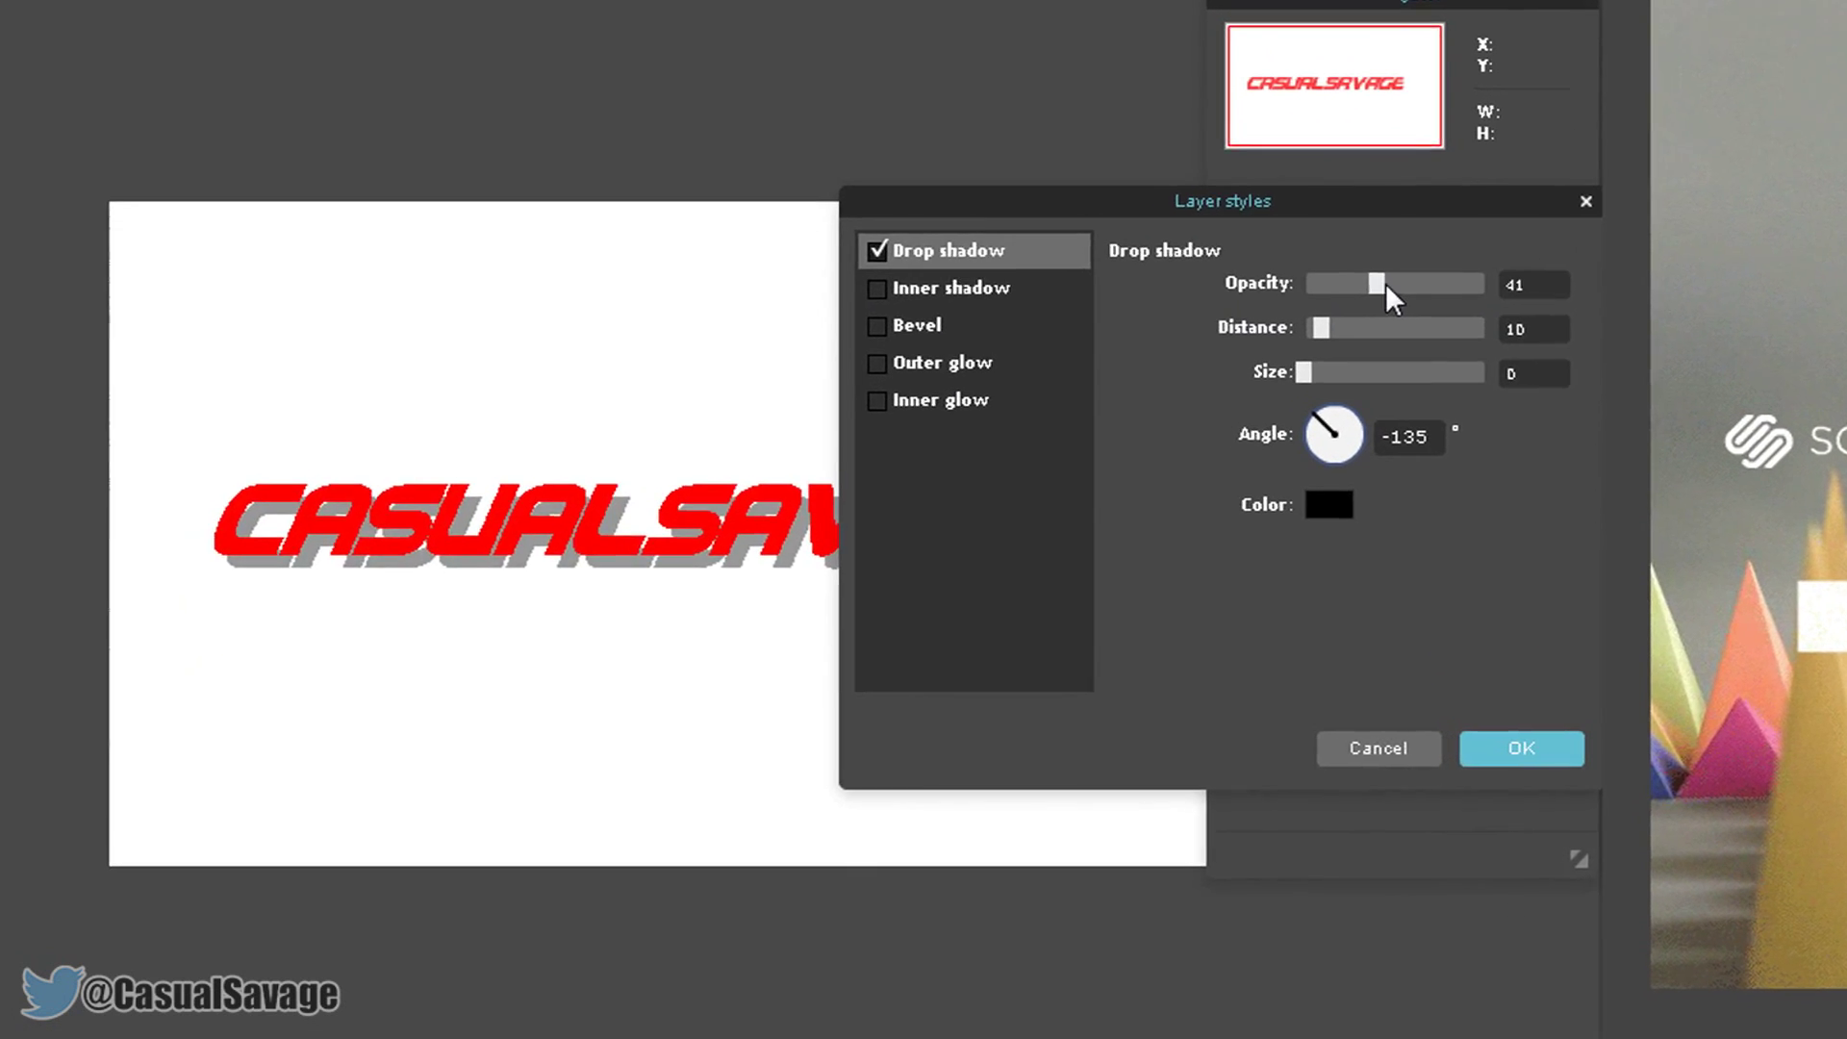
drag(1373, 286, 1481, 287)
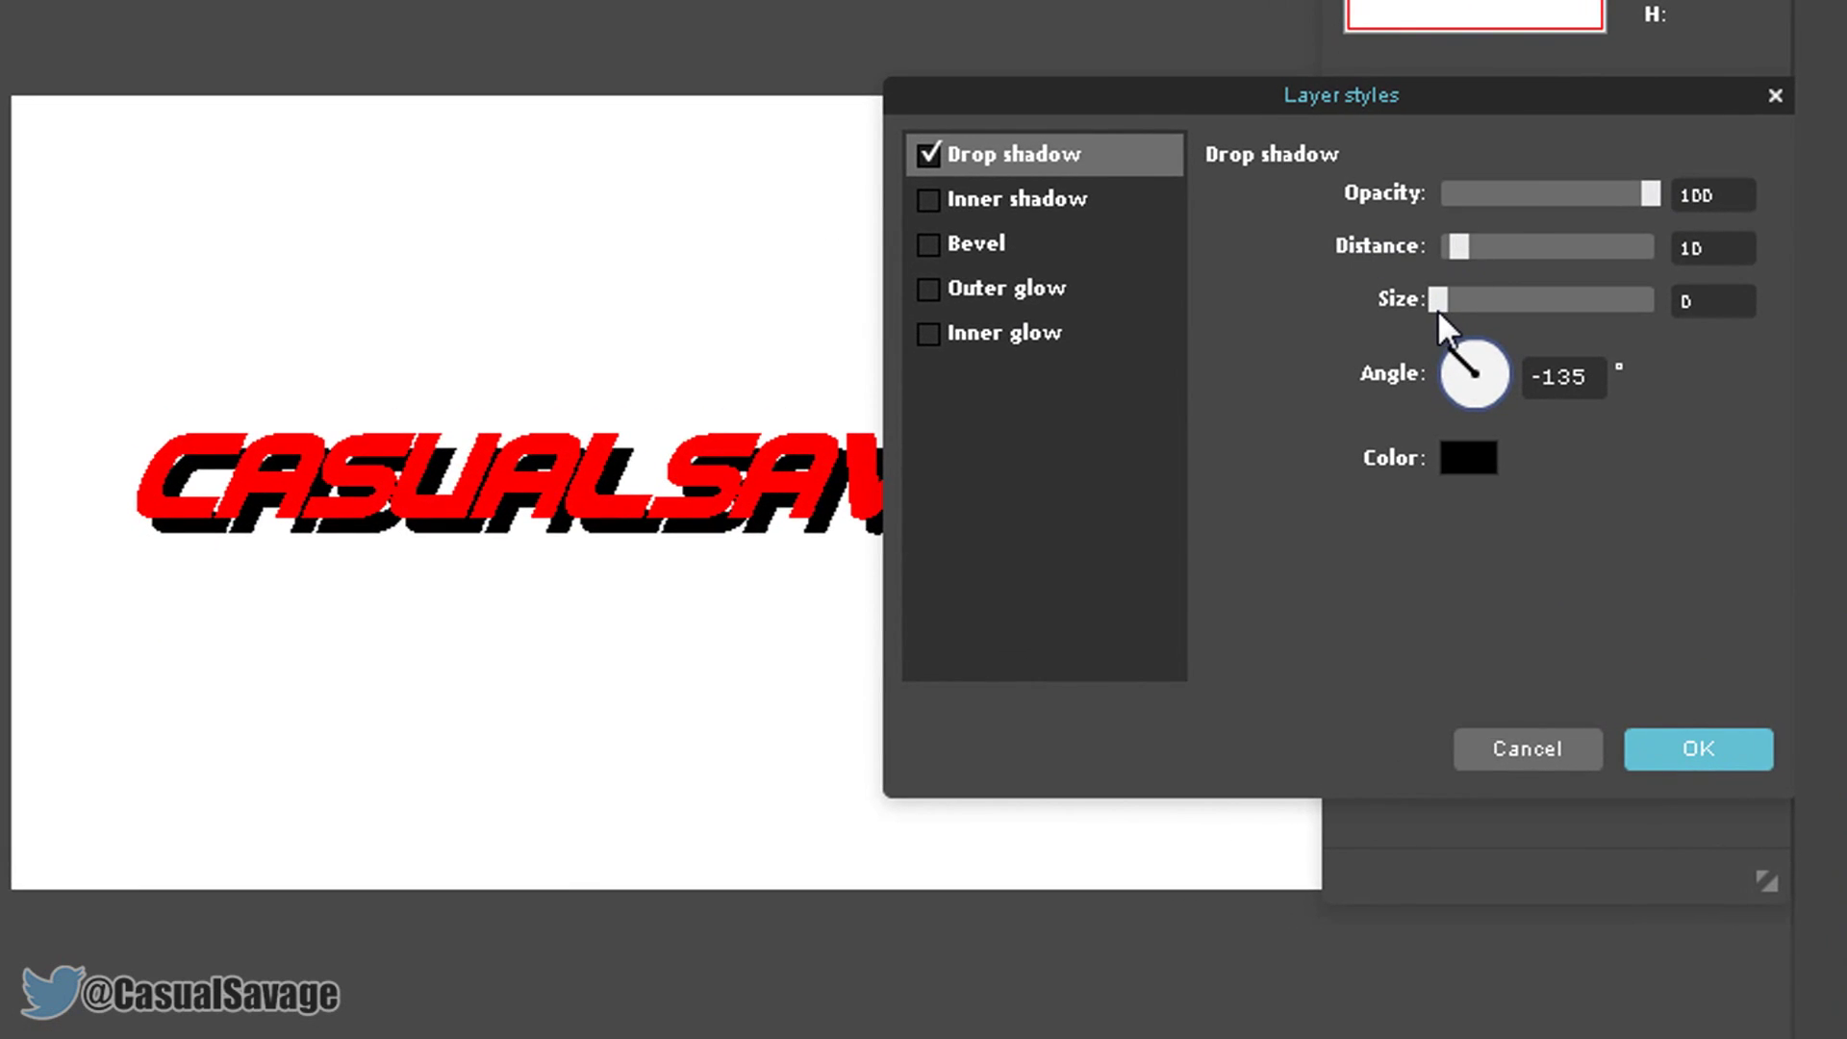
drag(1460, 248, 1450, 252)
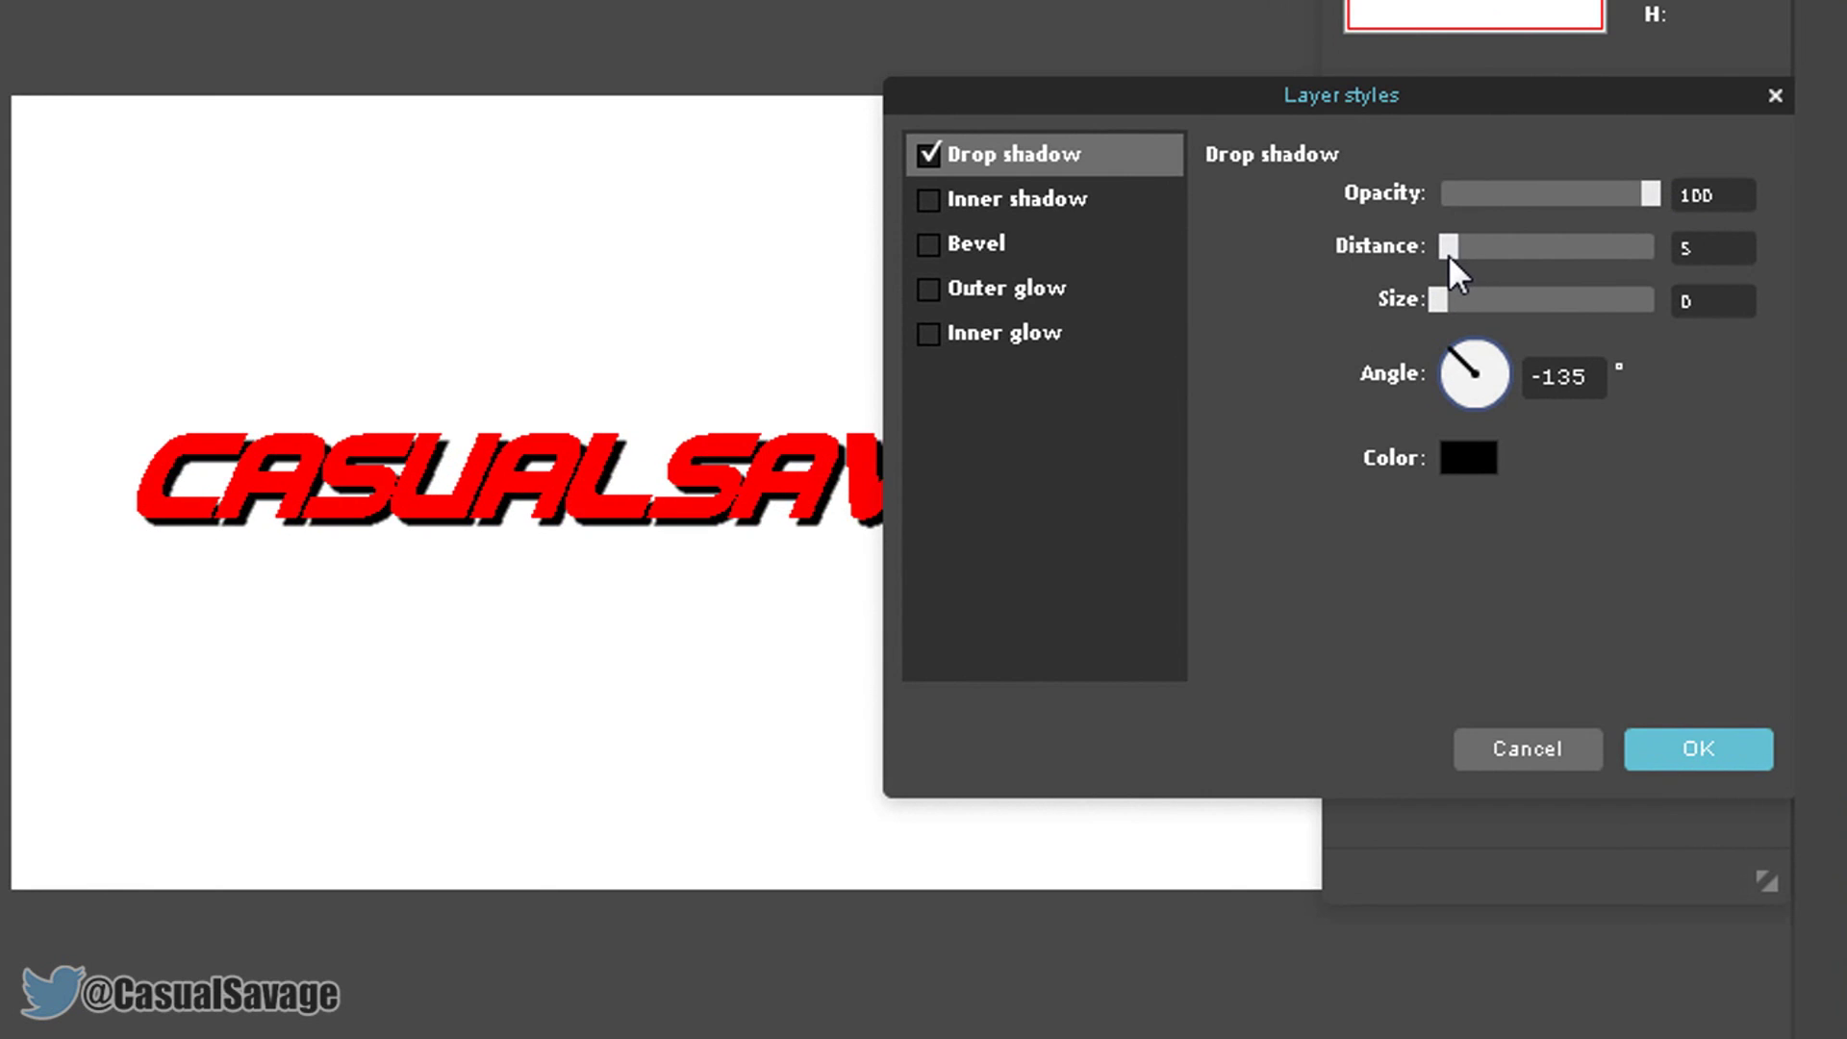
click(1027, 205)
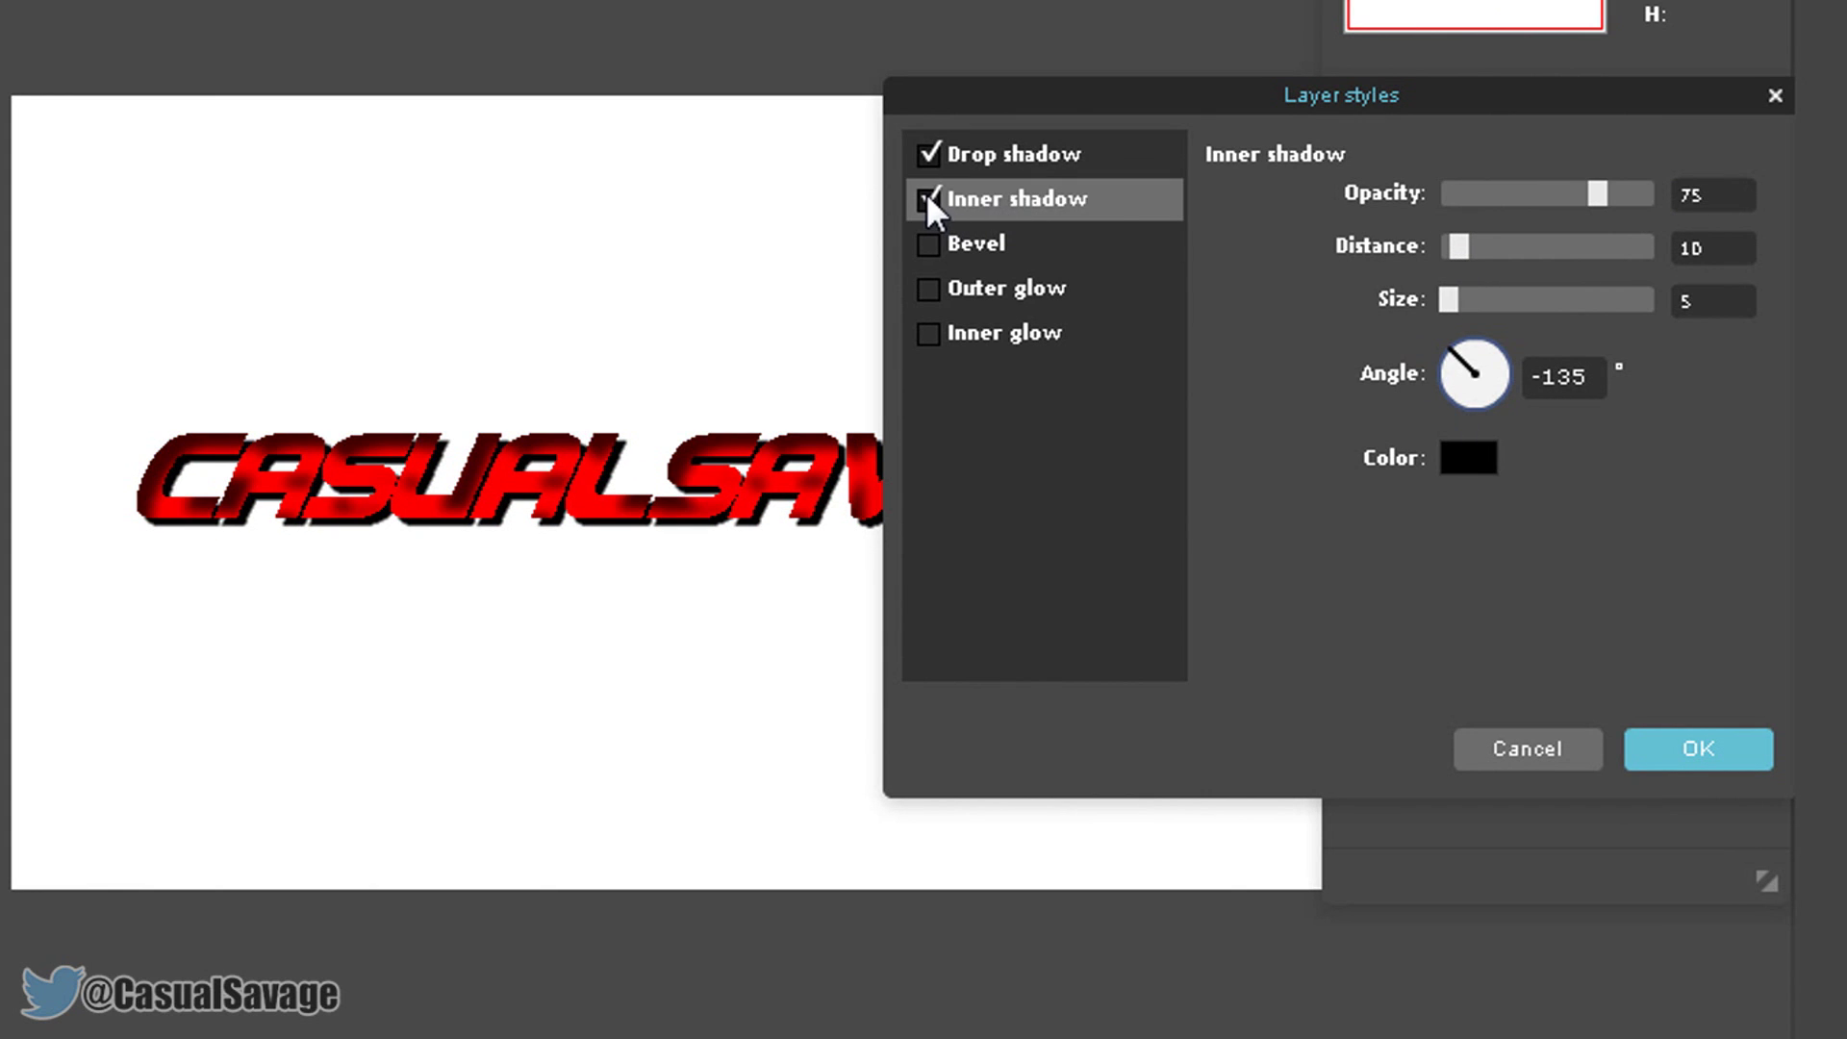
drag(1601, 200, 1522, 215)
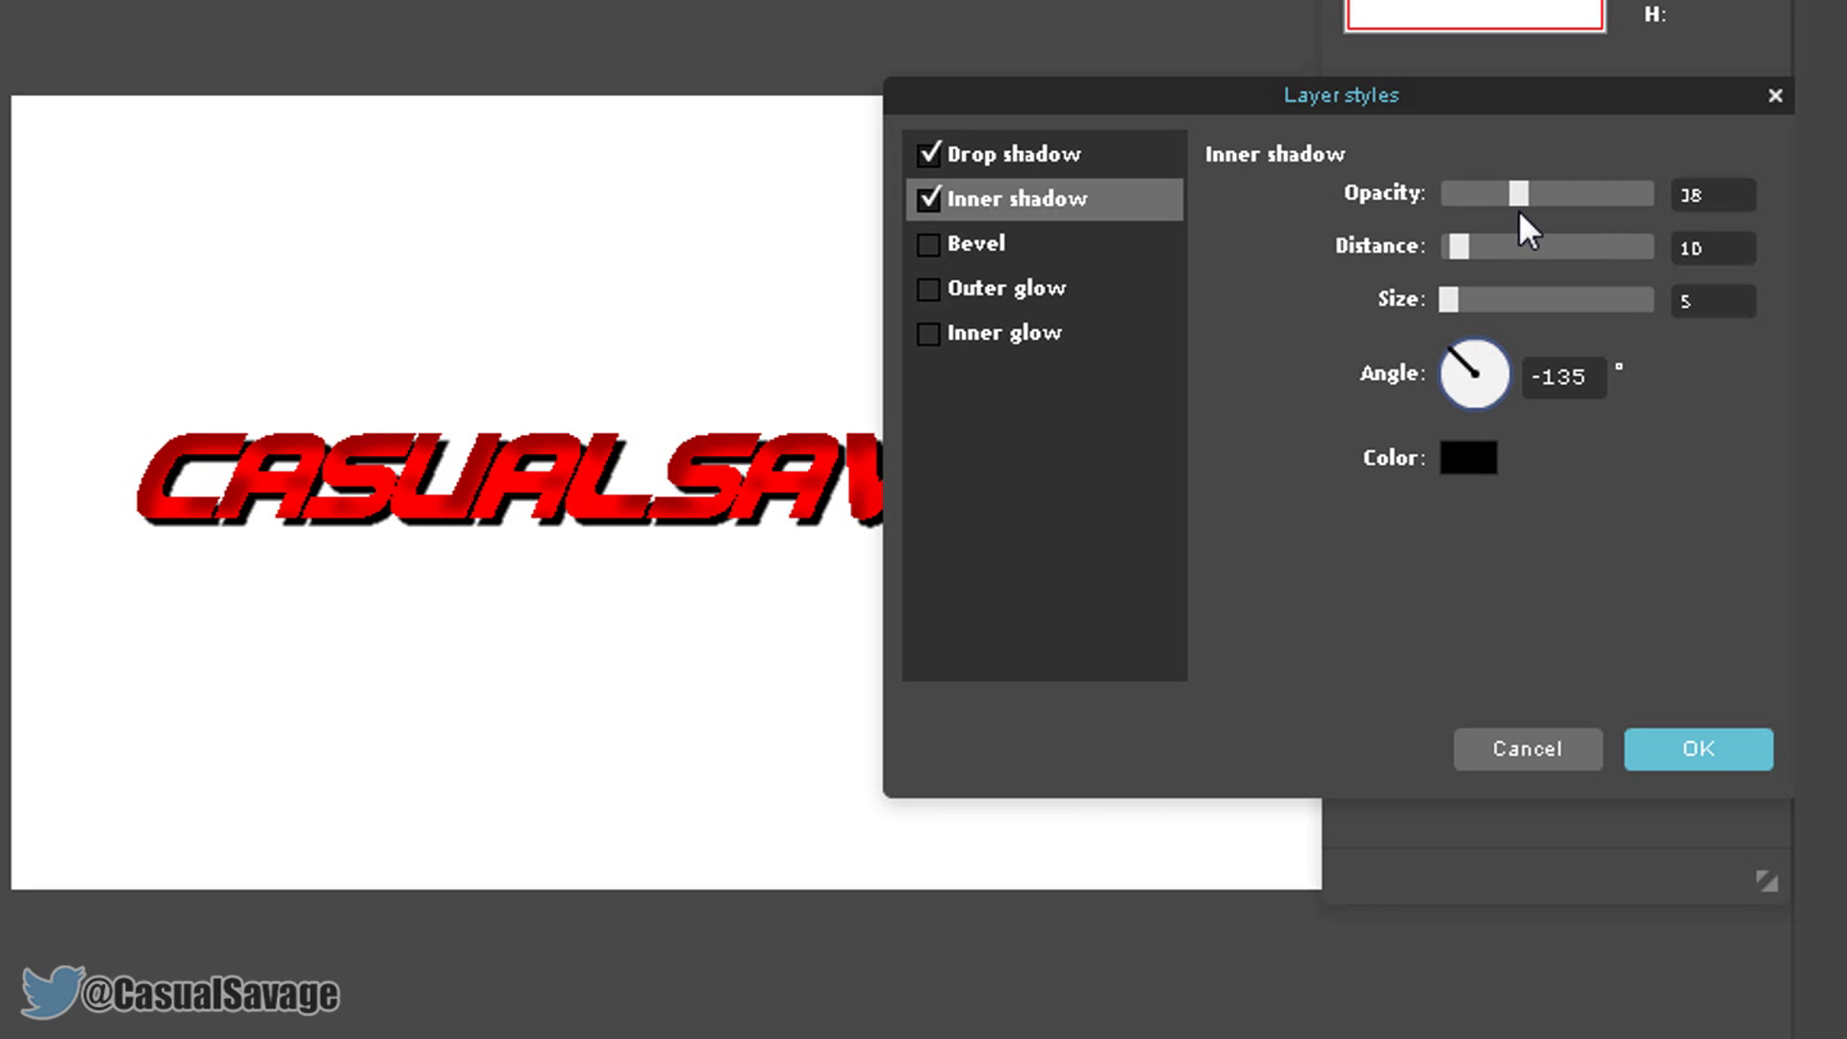
Add a fully saturated green outer glow of size 9 to the text
click(1002, 295)
click(1469, 363)
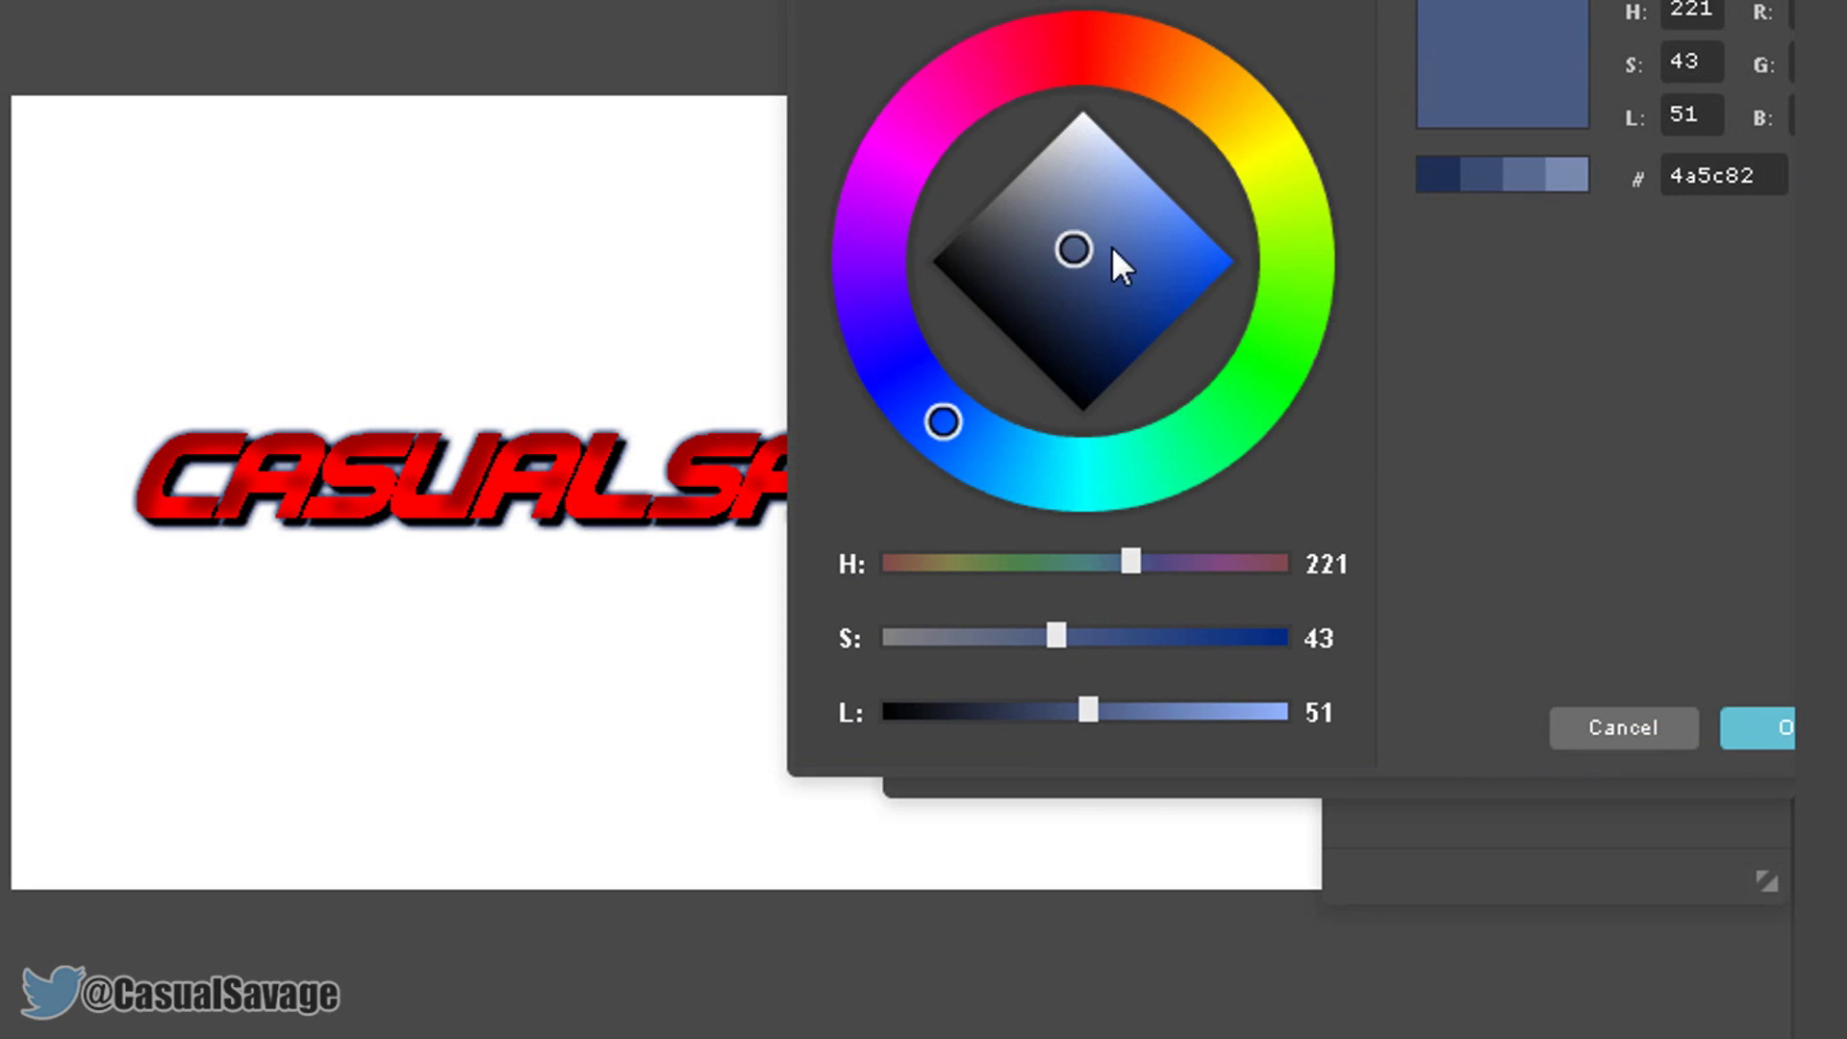
drag(1114, 253, 1220, 277)
mouse_move(1239, 160)
mouse_down()
mouse_move(1237, 112)
mouse_move(1308, 298)
mouse_up()
click(1768, 729)
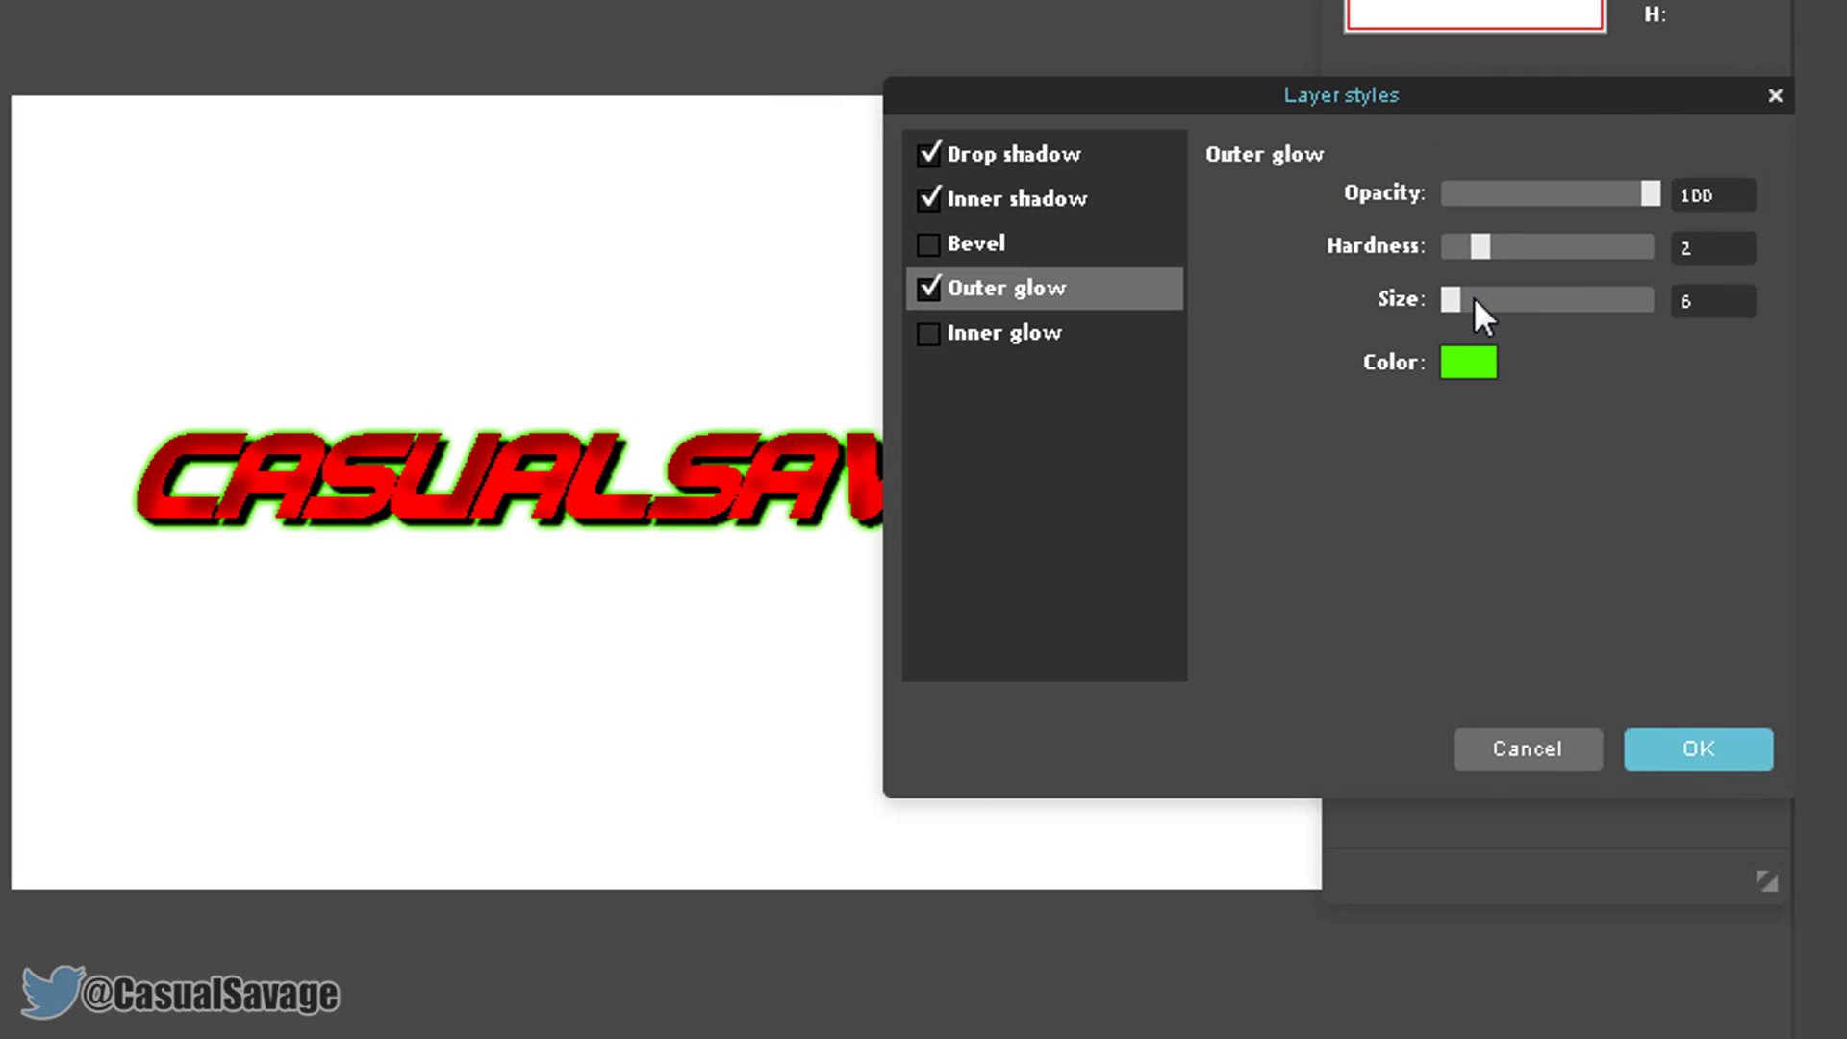
drag(1457, 298, 1457, 309)
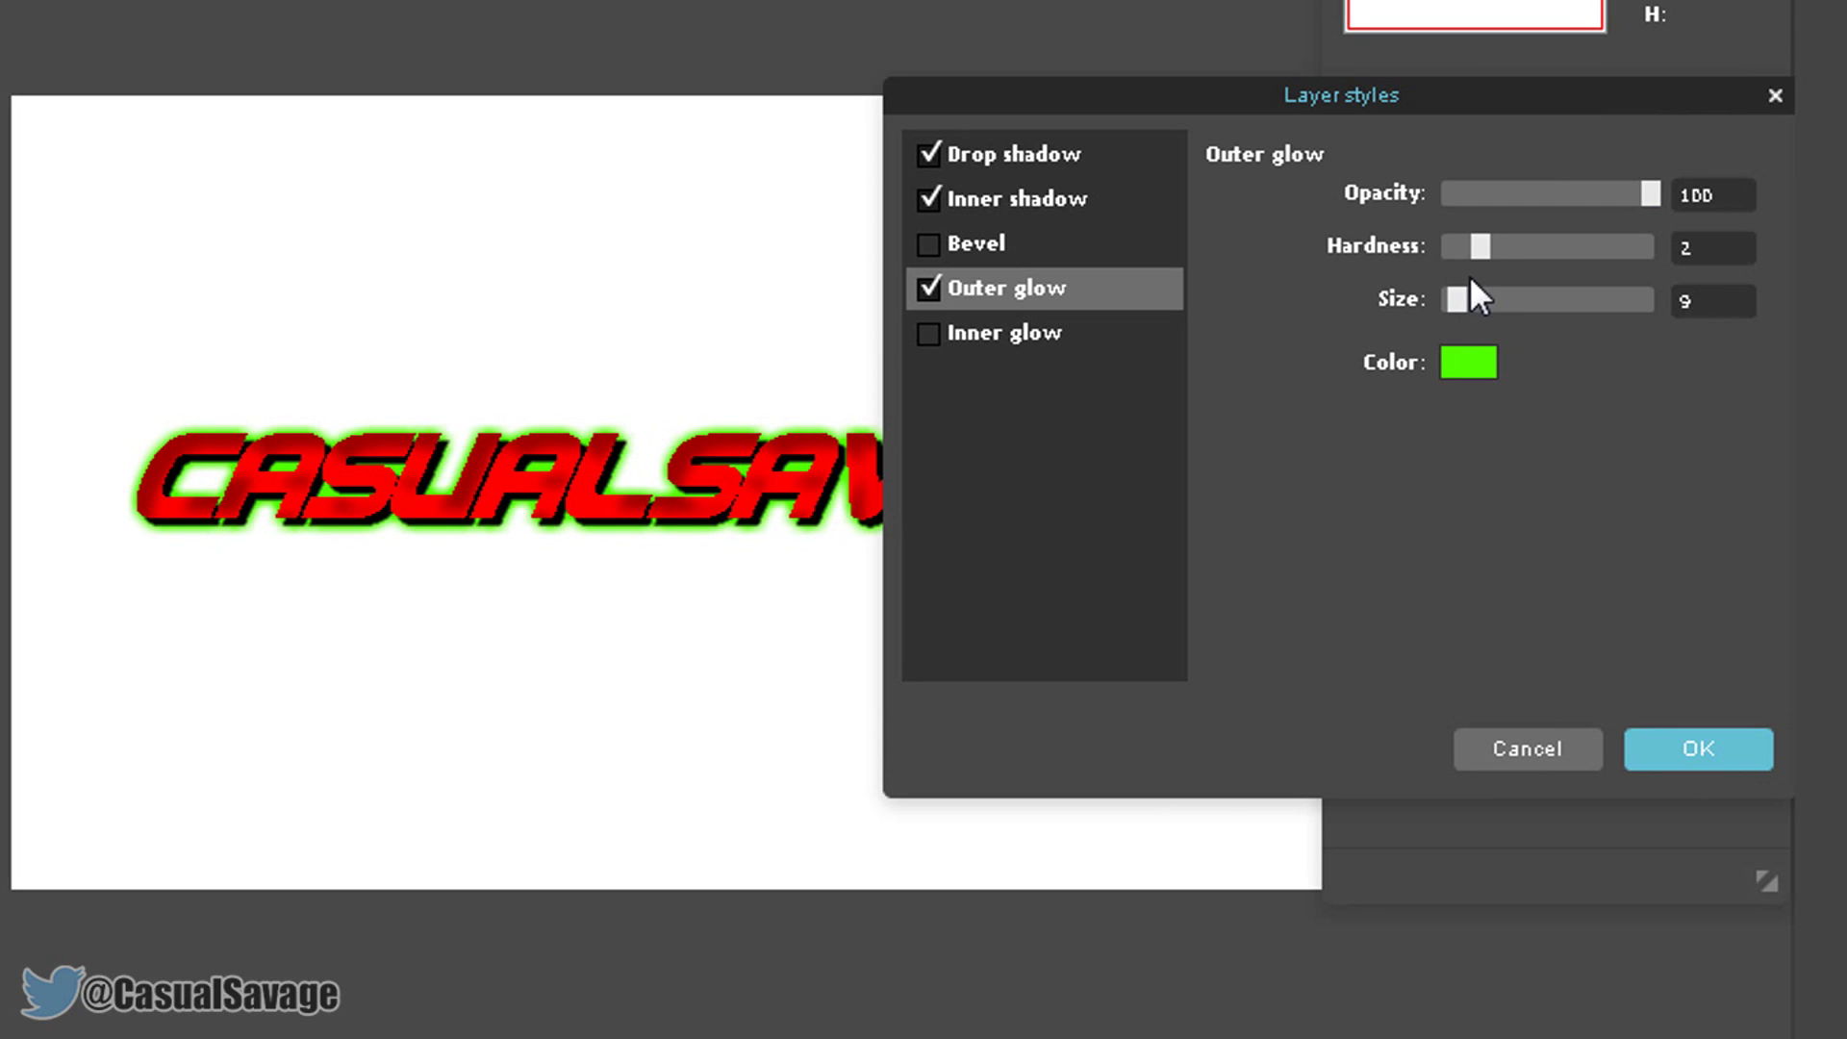
Add a black inner glow with a larger size, then apply the layer styles
click(962, 335)
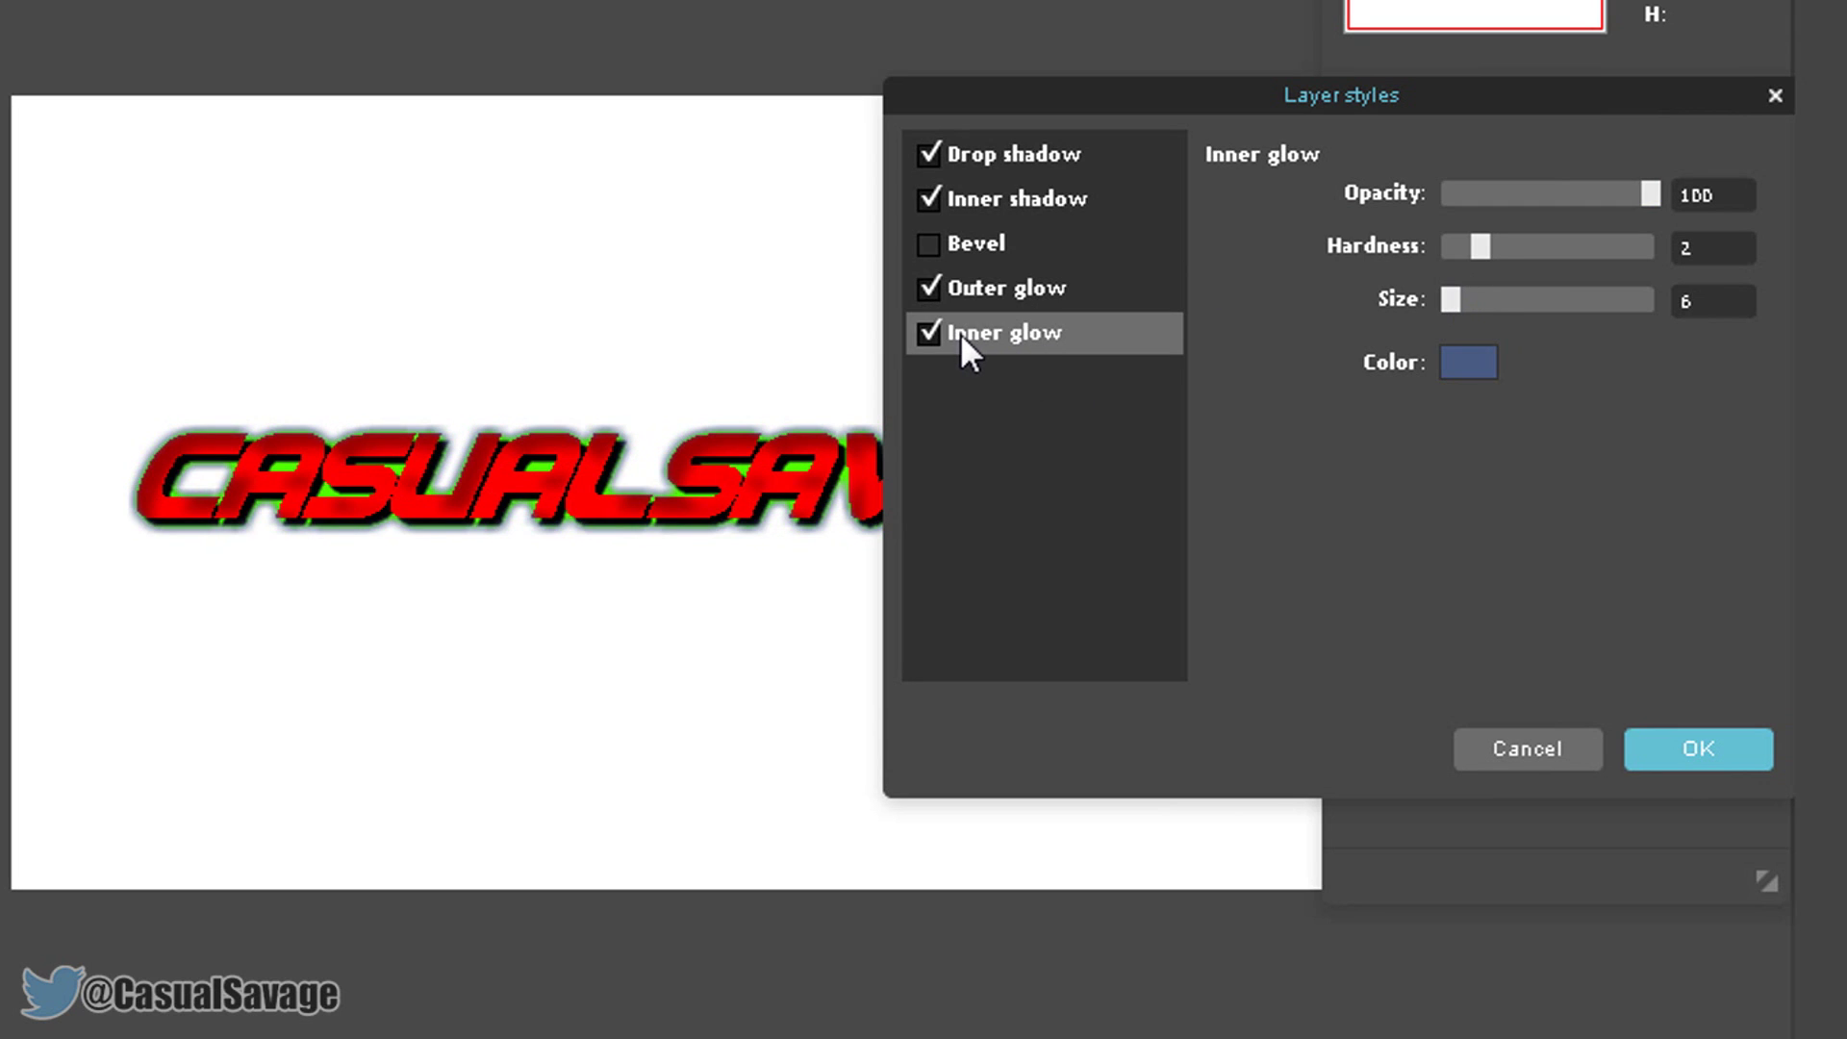
click(1472, 366)
drag(1064, 355, 932, 261)
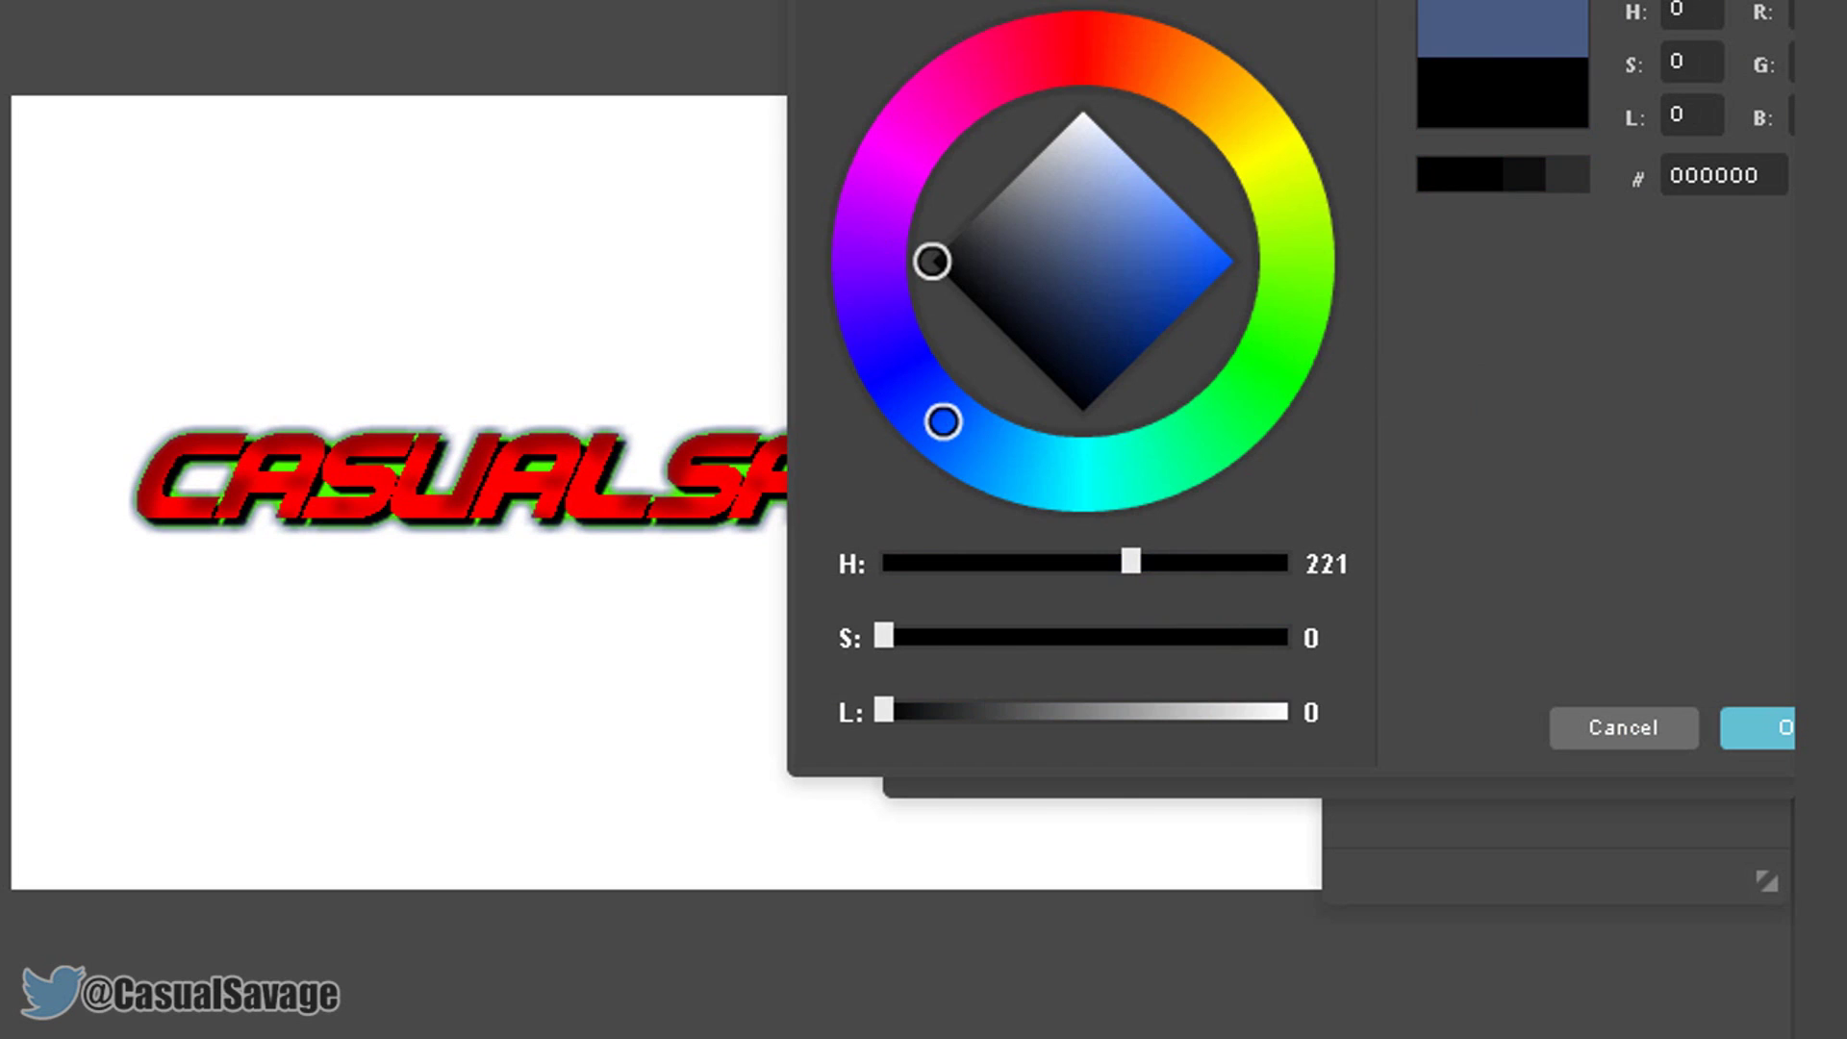
click(1743, 729)
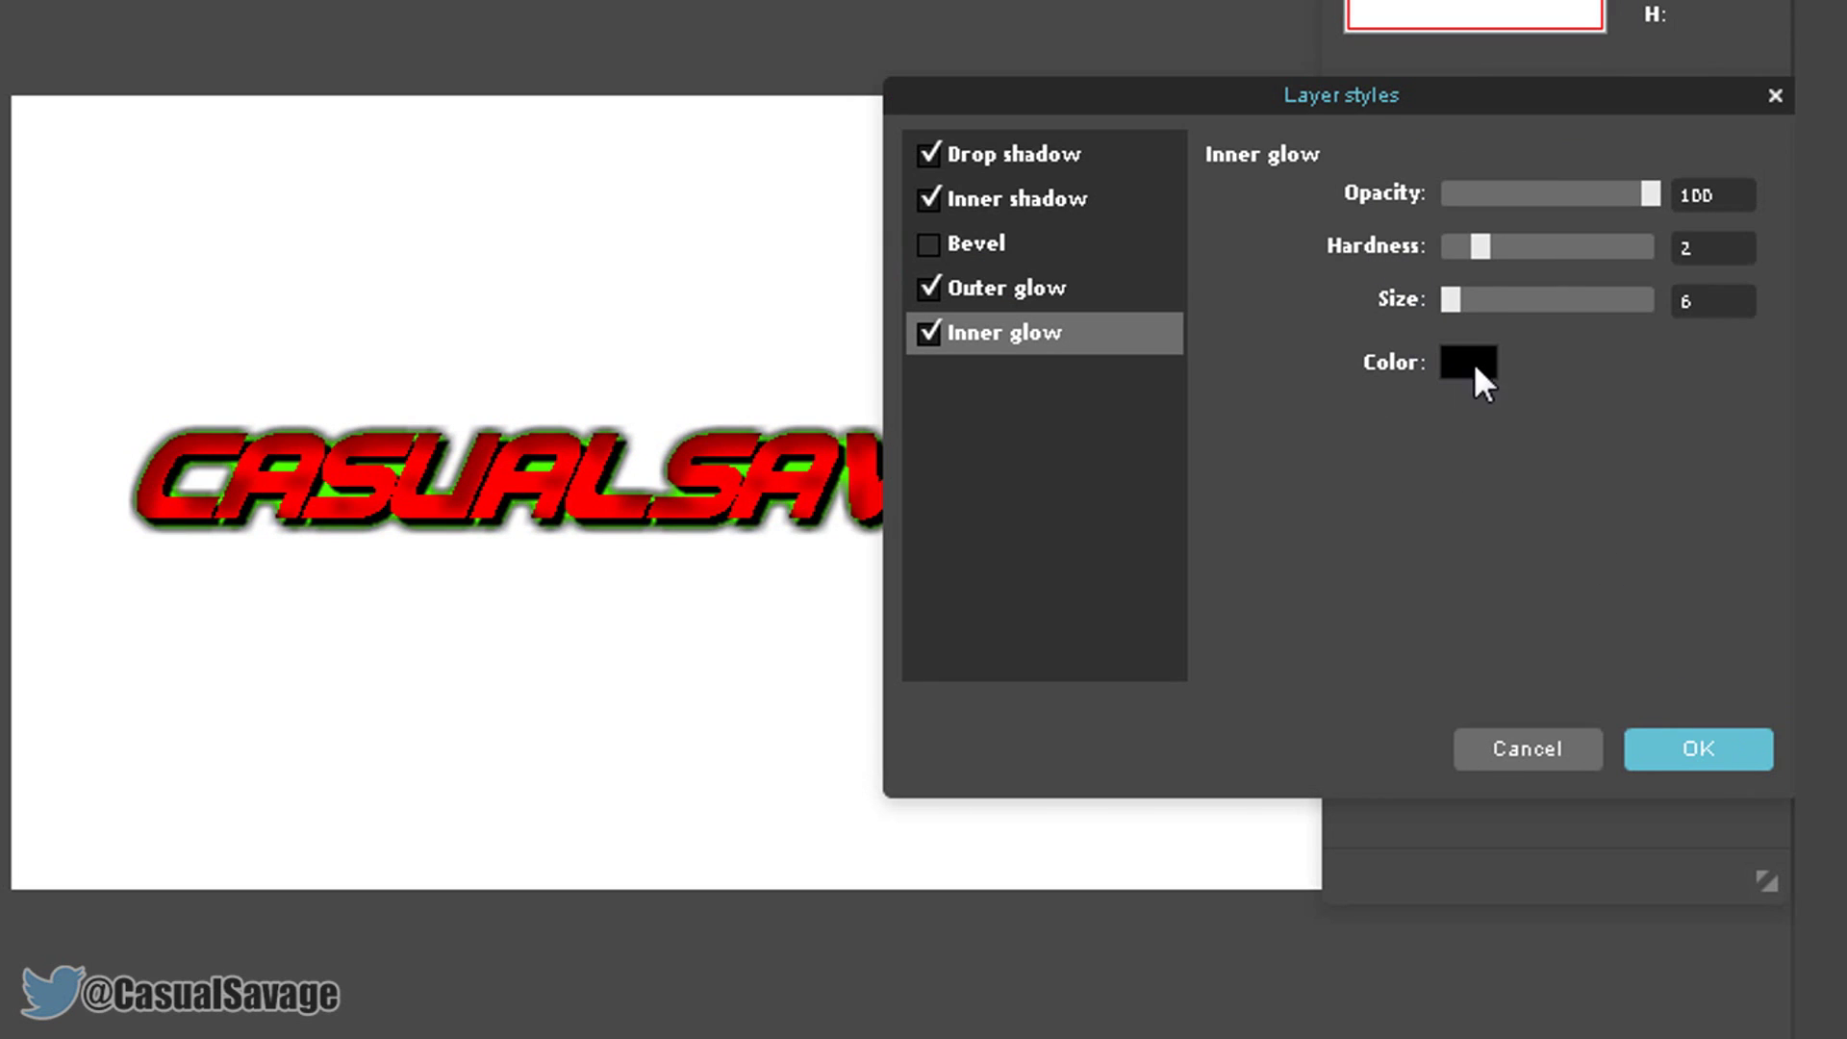
drag(1451, 294, 1465, 304)
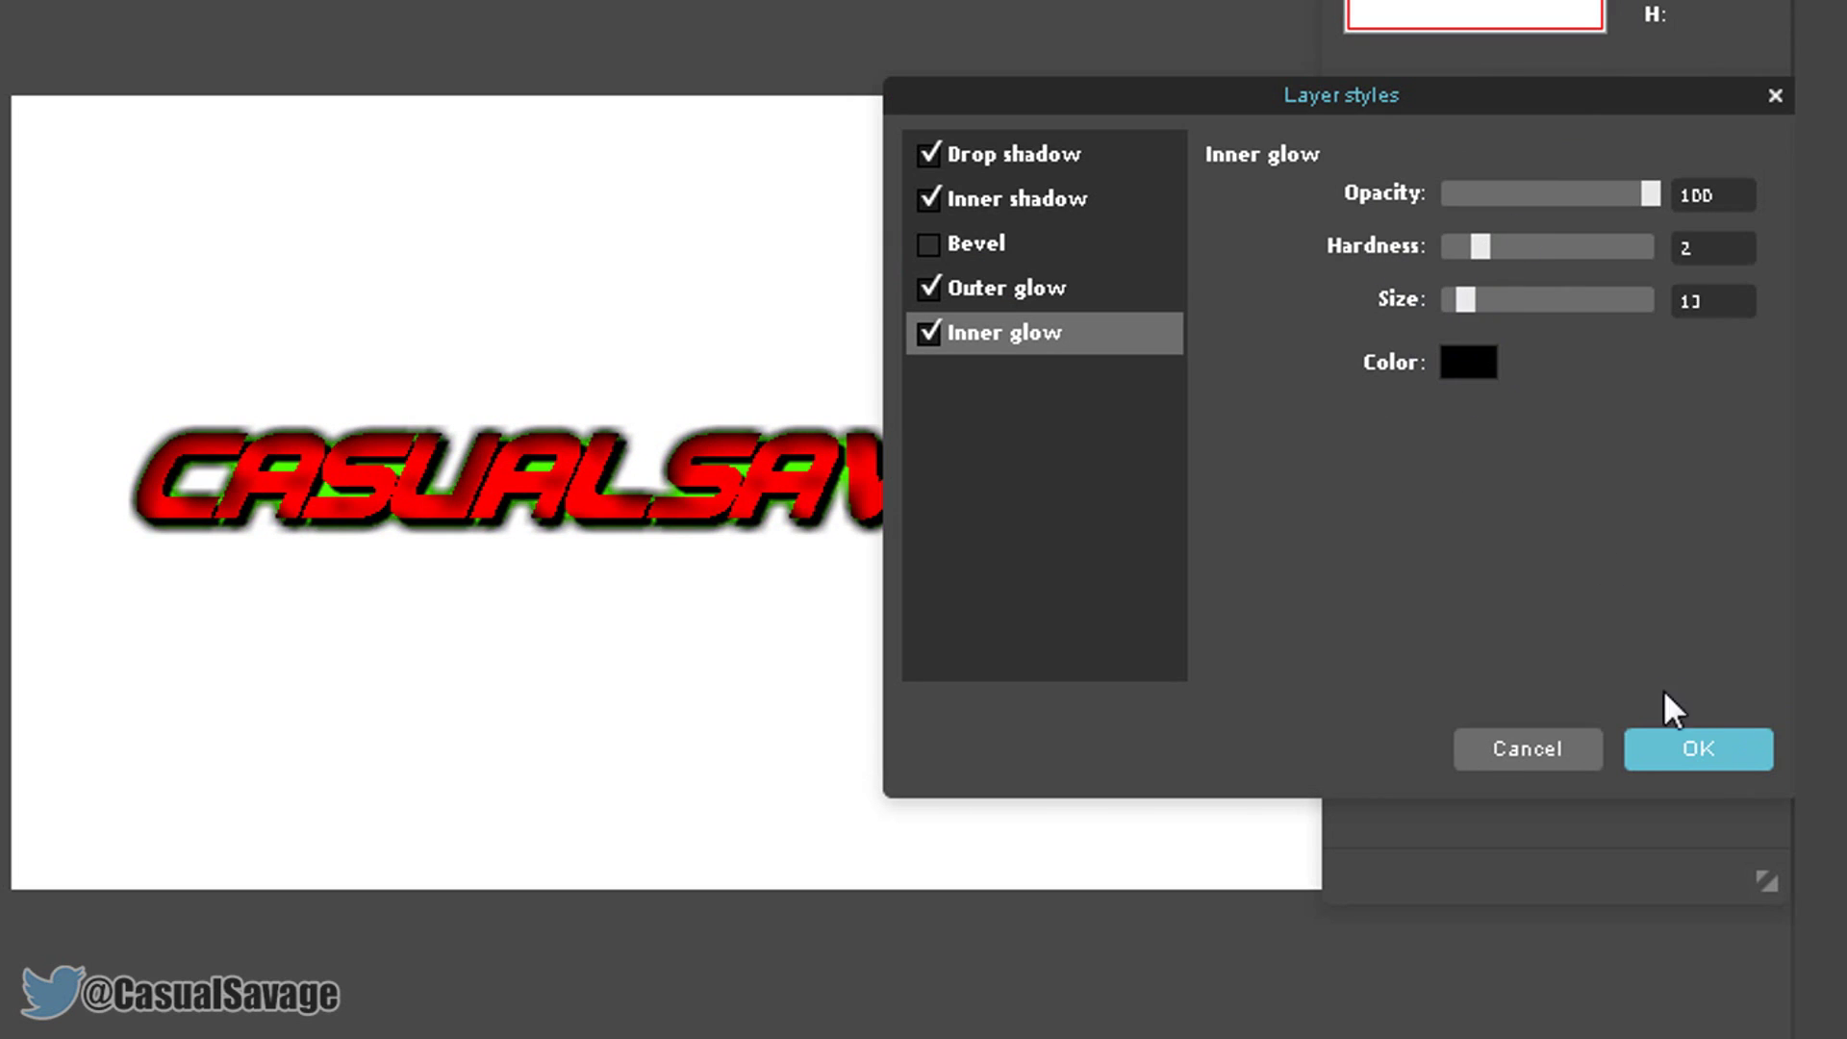
click(1693, 749)
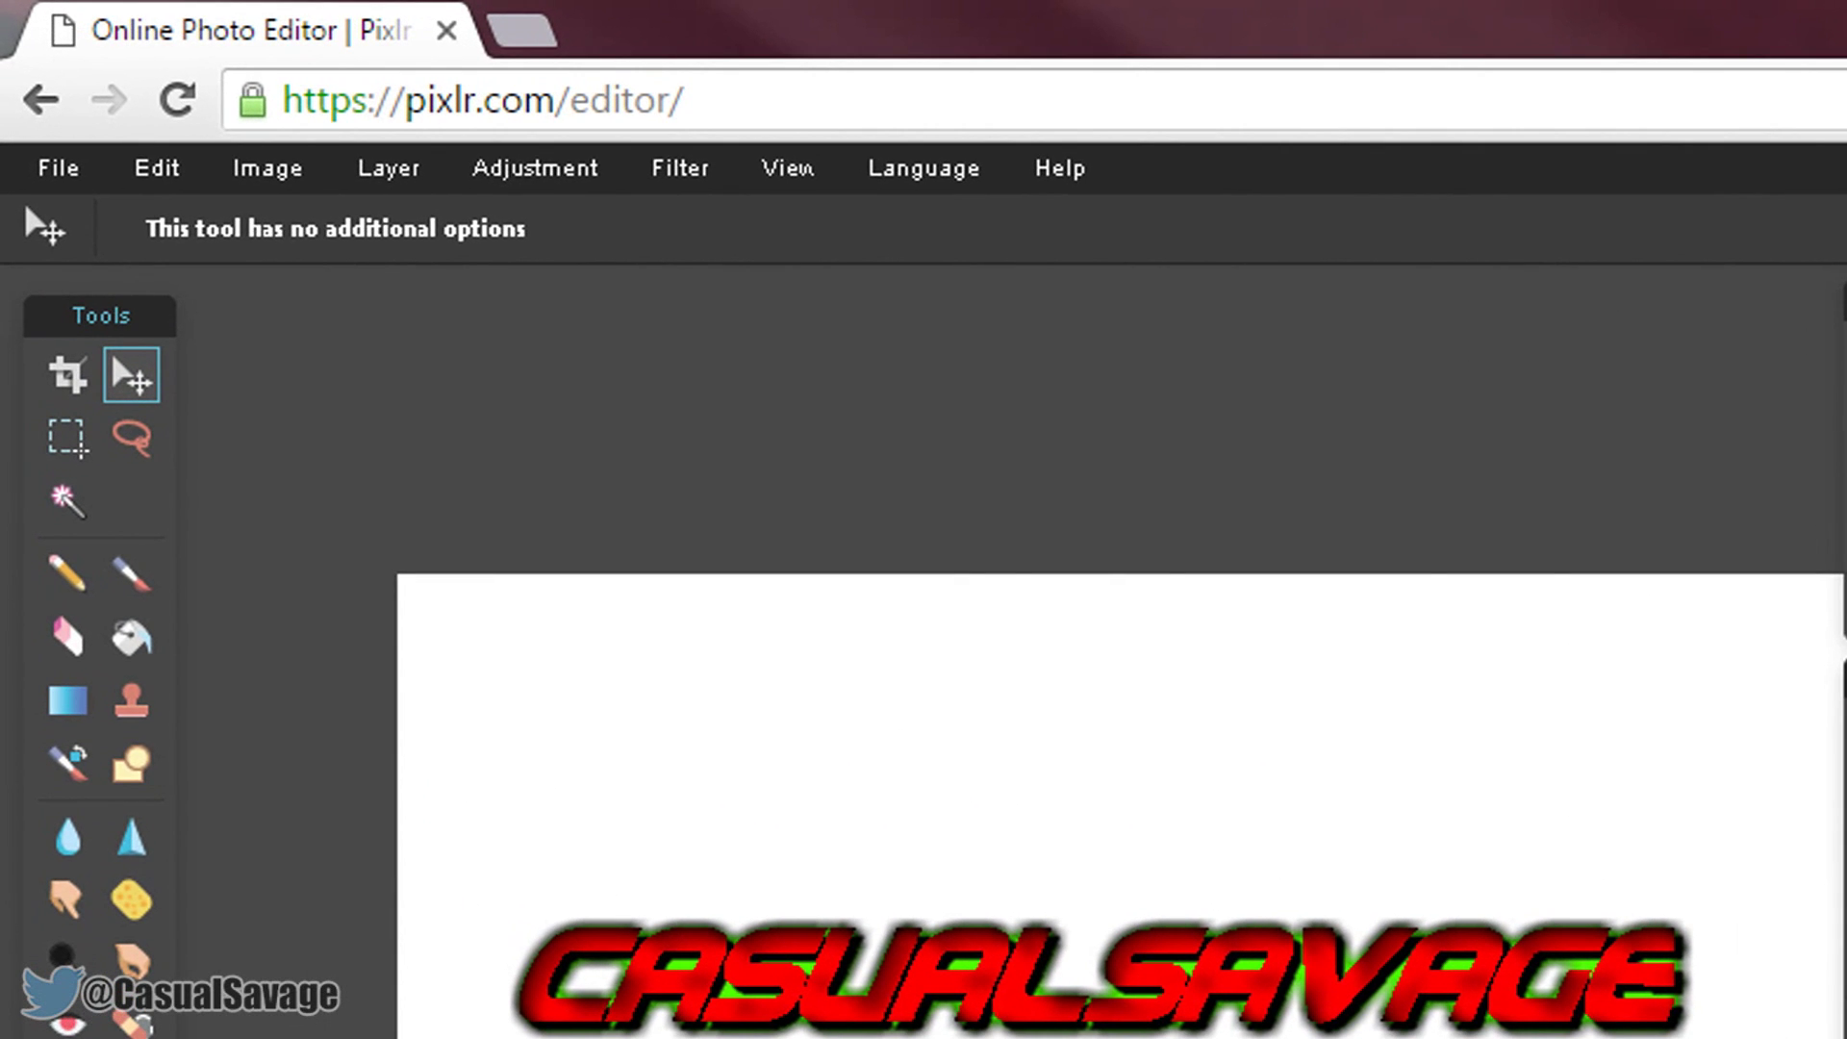
Look in the Edit menu for Free transform, then close it without transforming
click(145, 170)
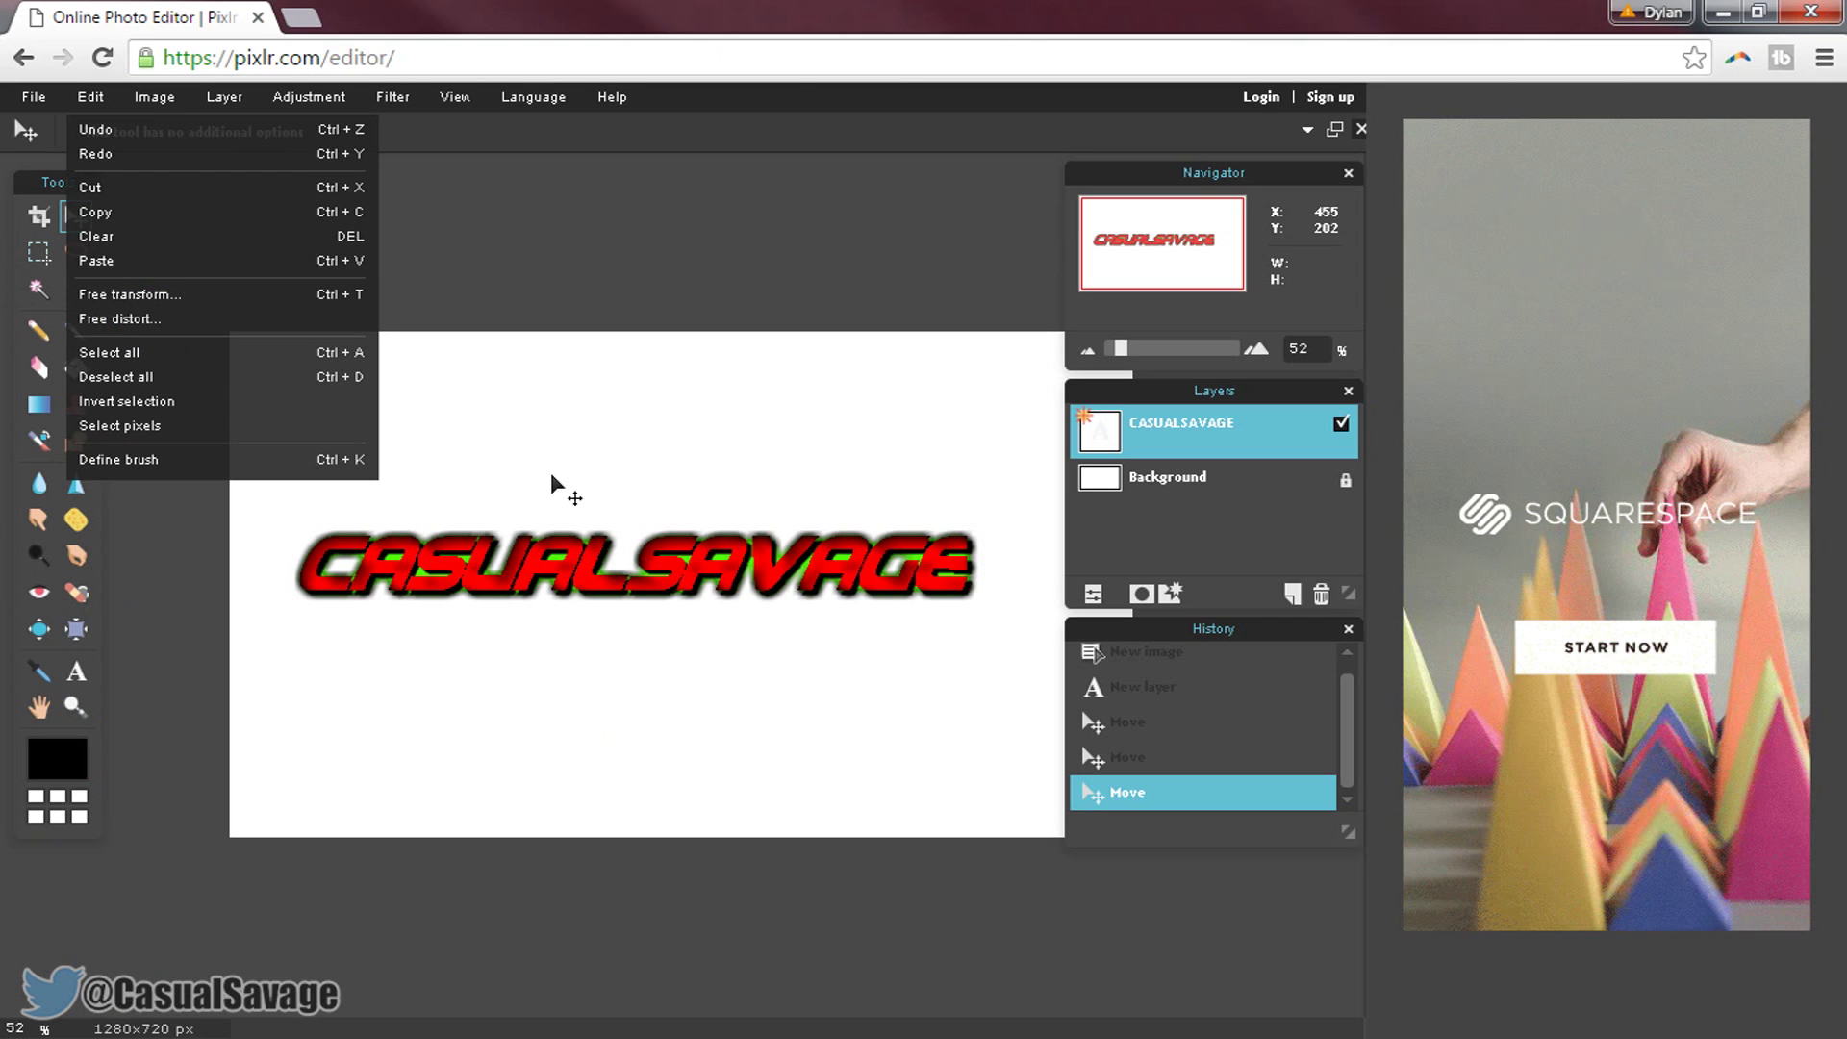
click(966, 843)
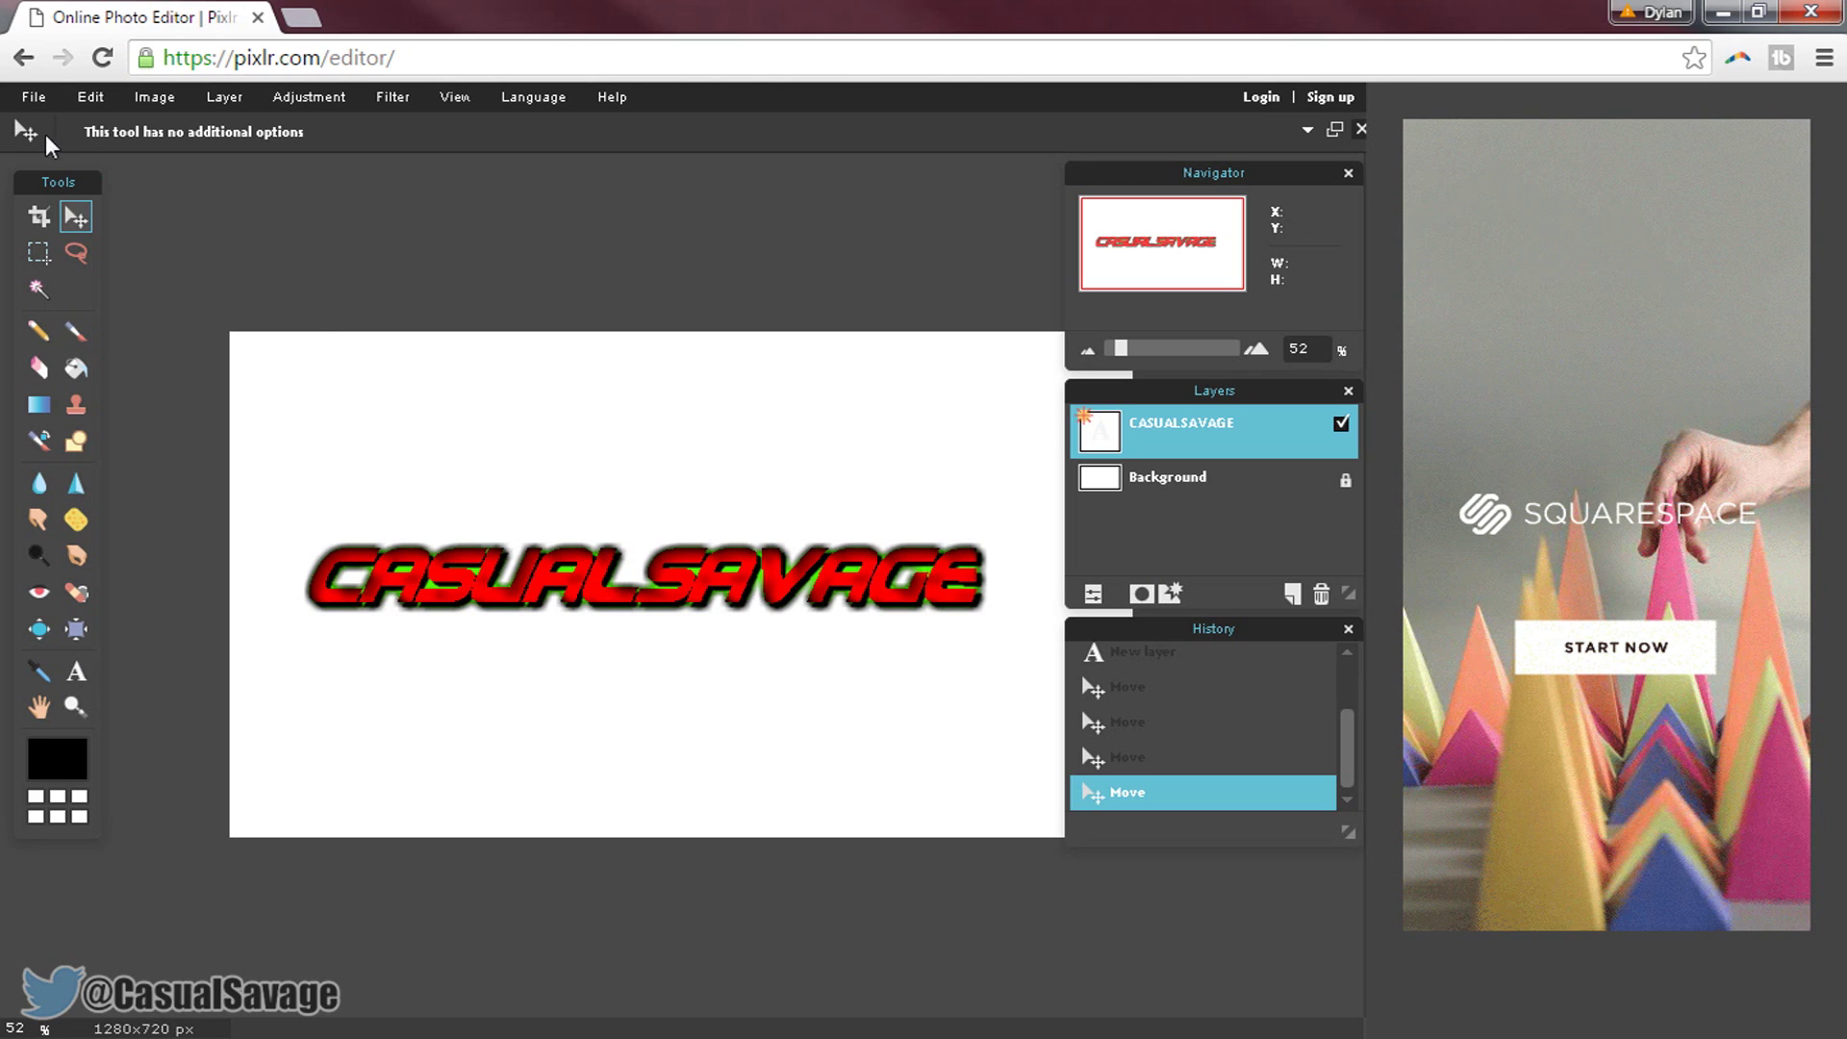
click(34, 97)
Save the image to the Desktop as Untitled.jpg at JPEG quality 100
click(48, 236)
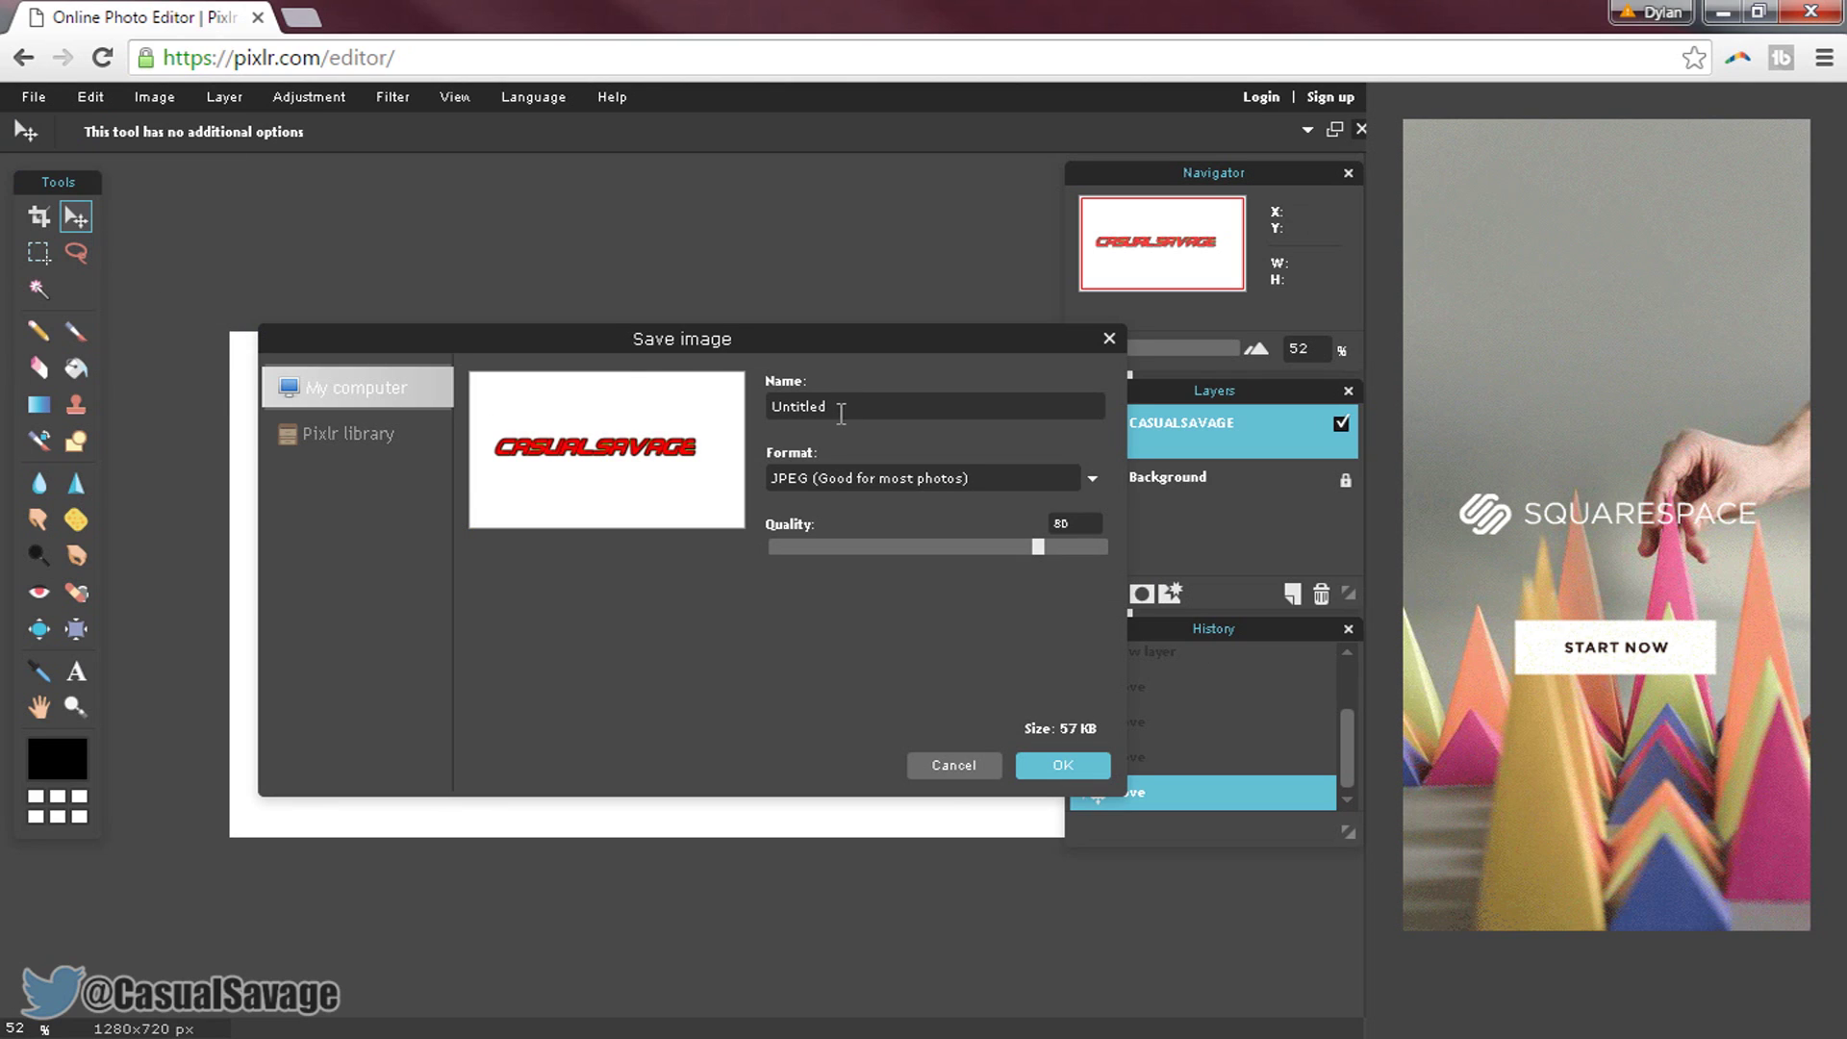
click(828, 481)
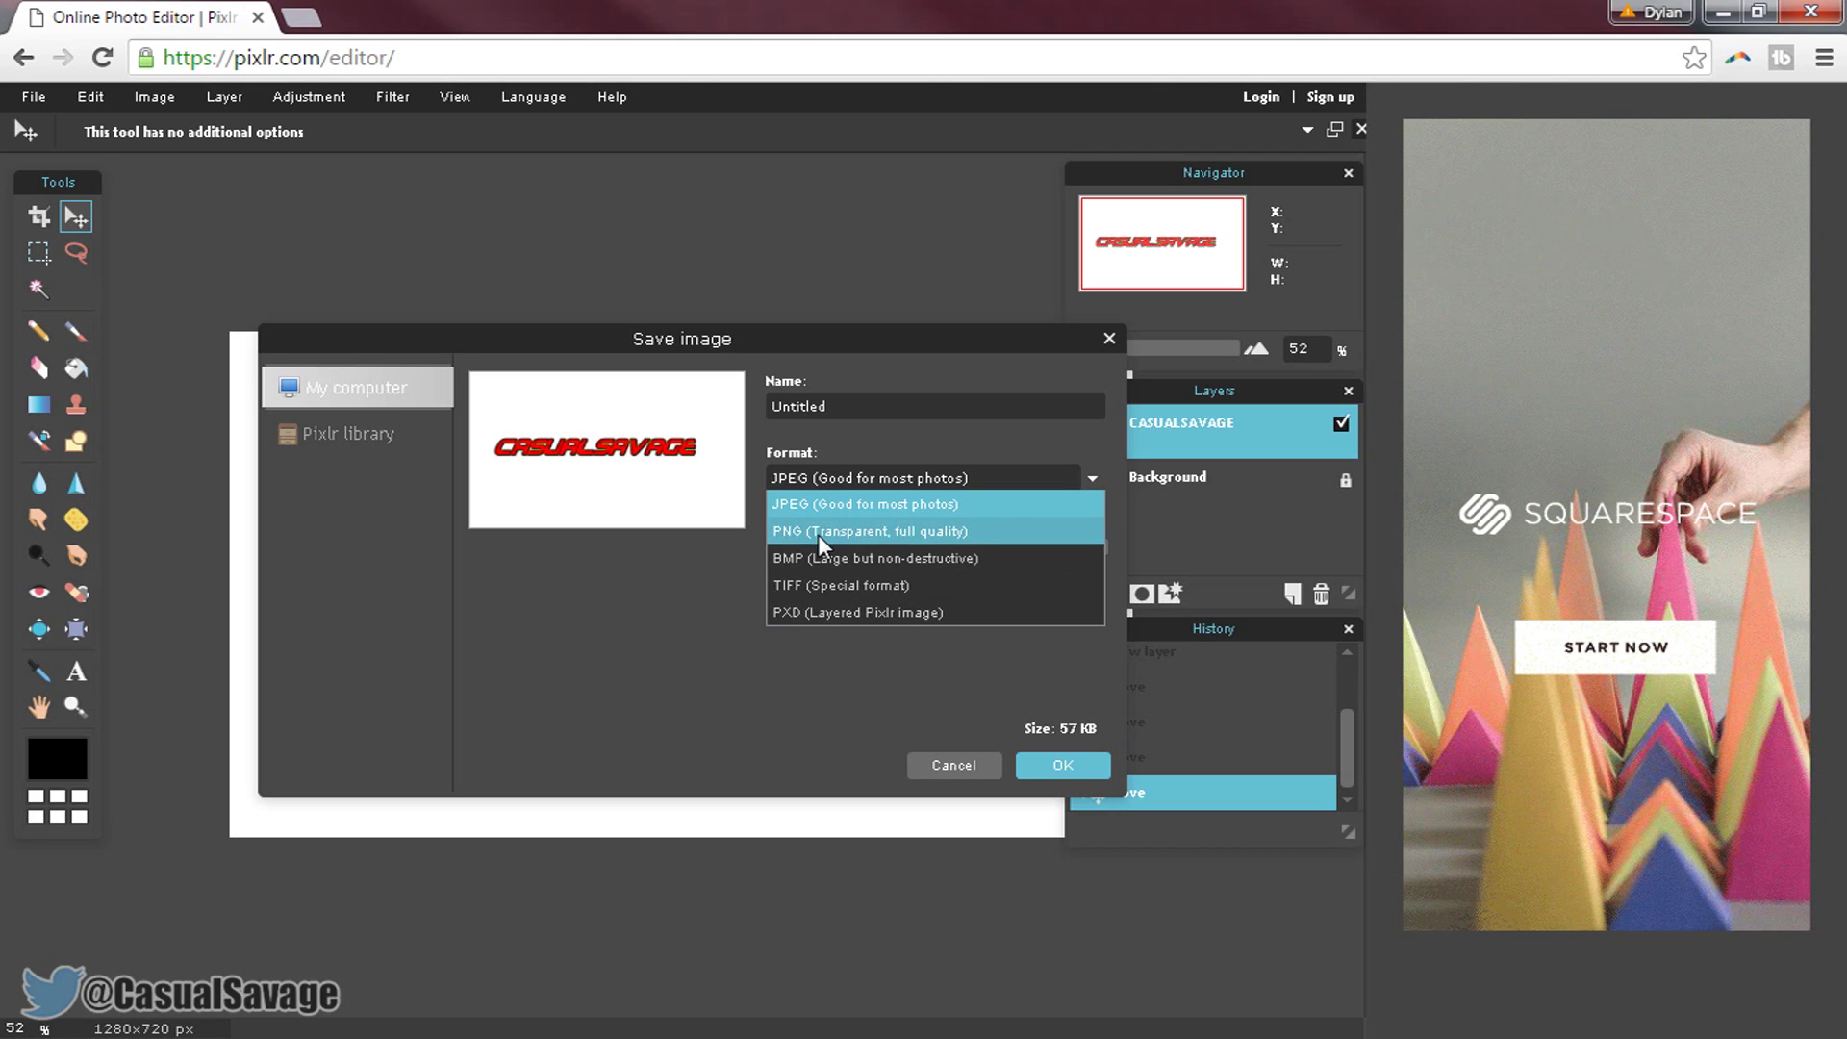
click(774, 632)
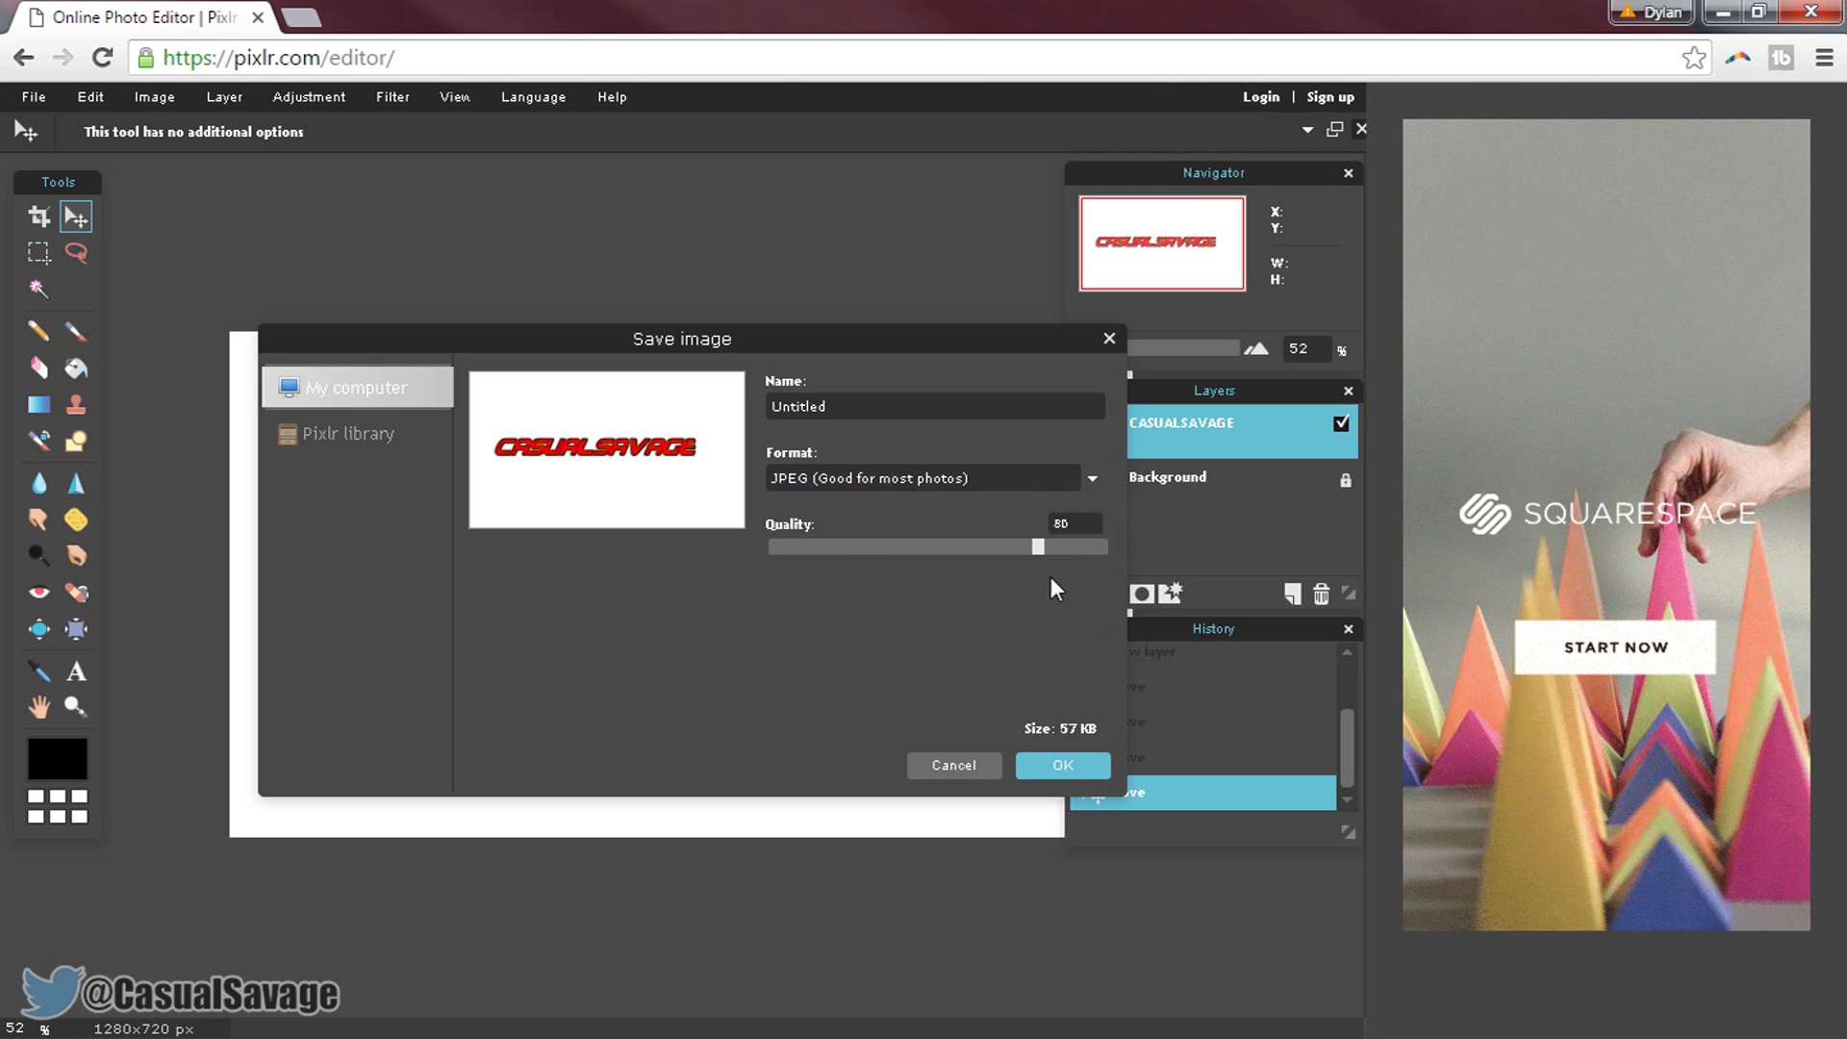
drag(1039, 553, 1109, 549)
click(1068, 767)
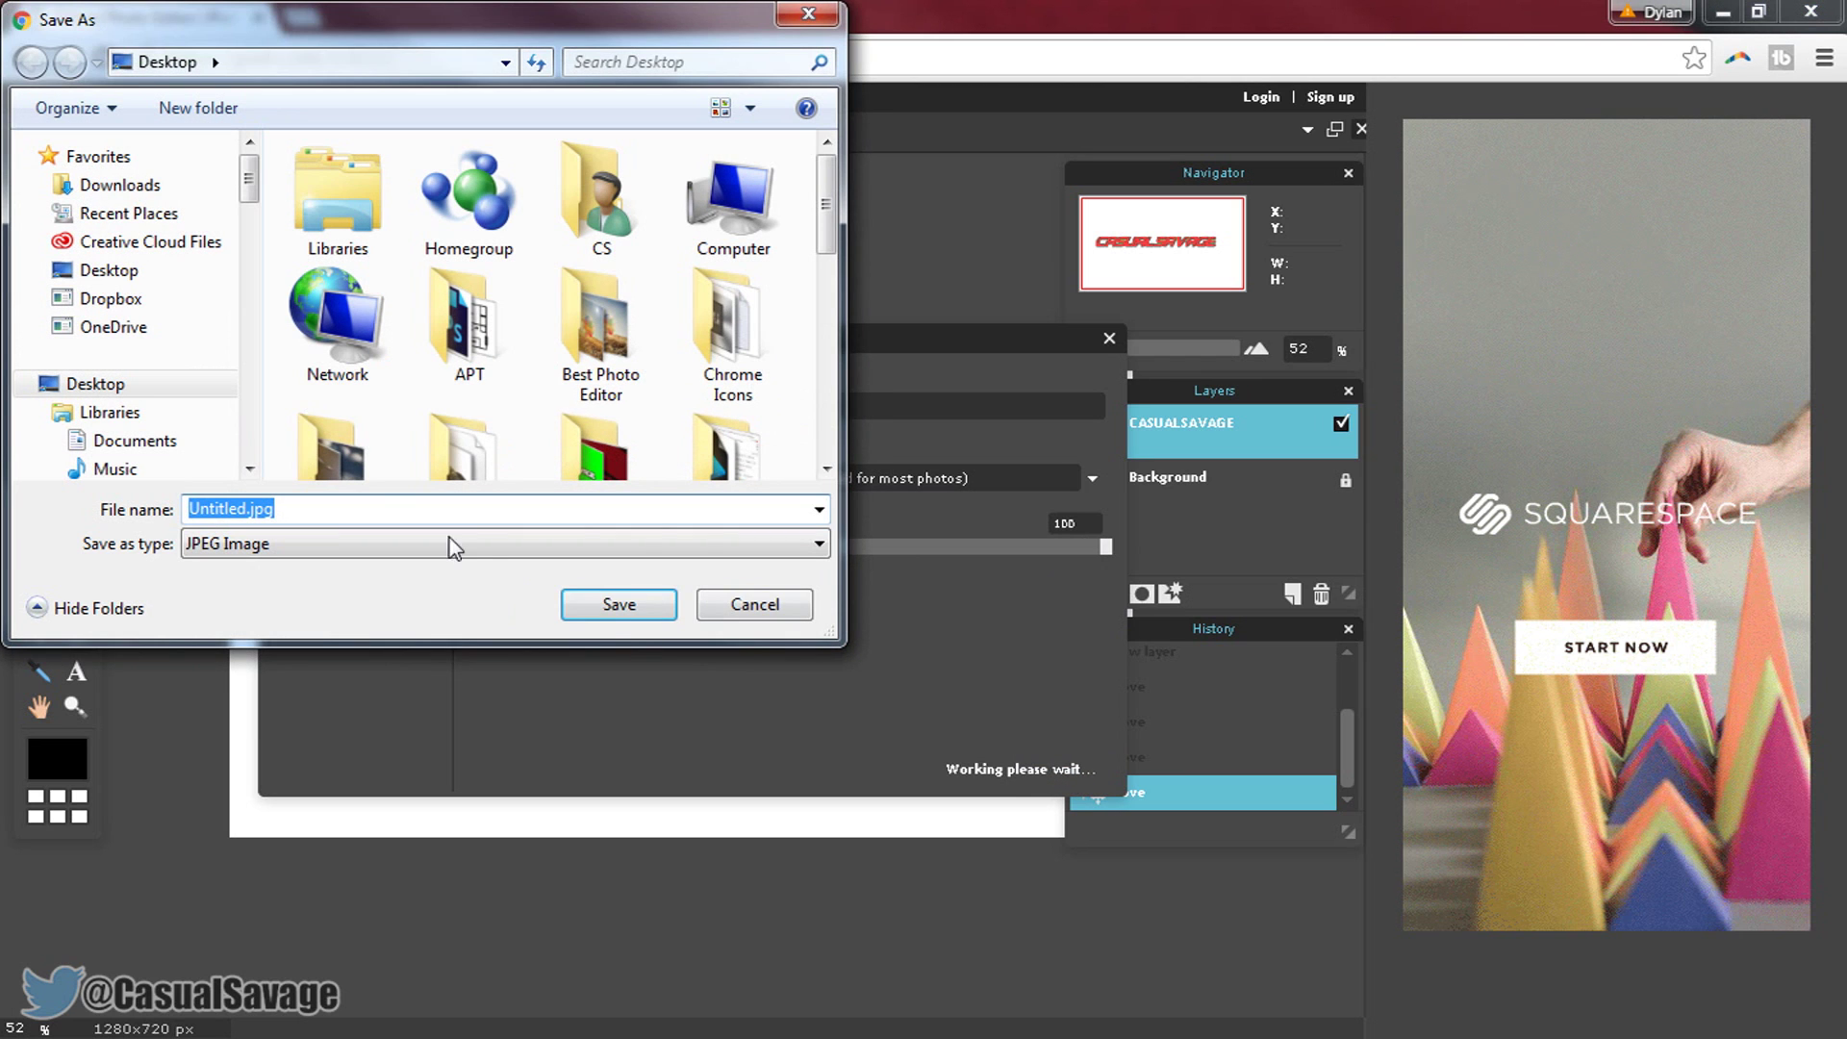
click(618, 606)
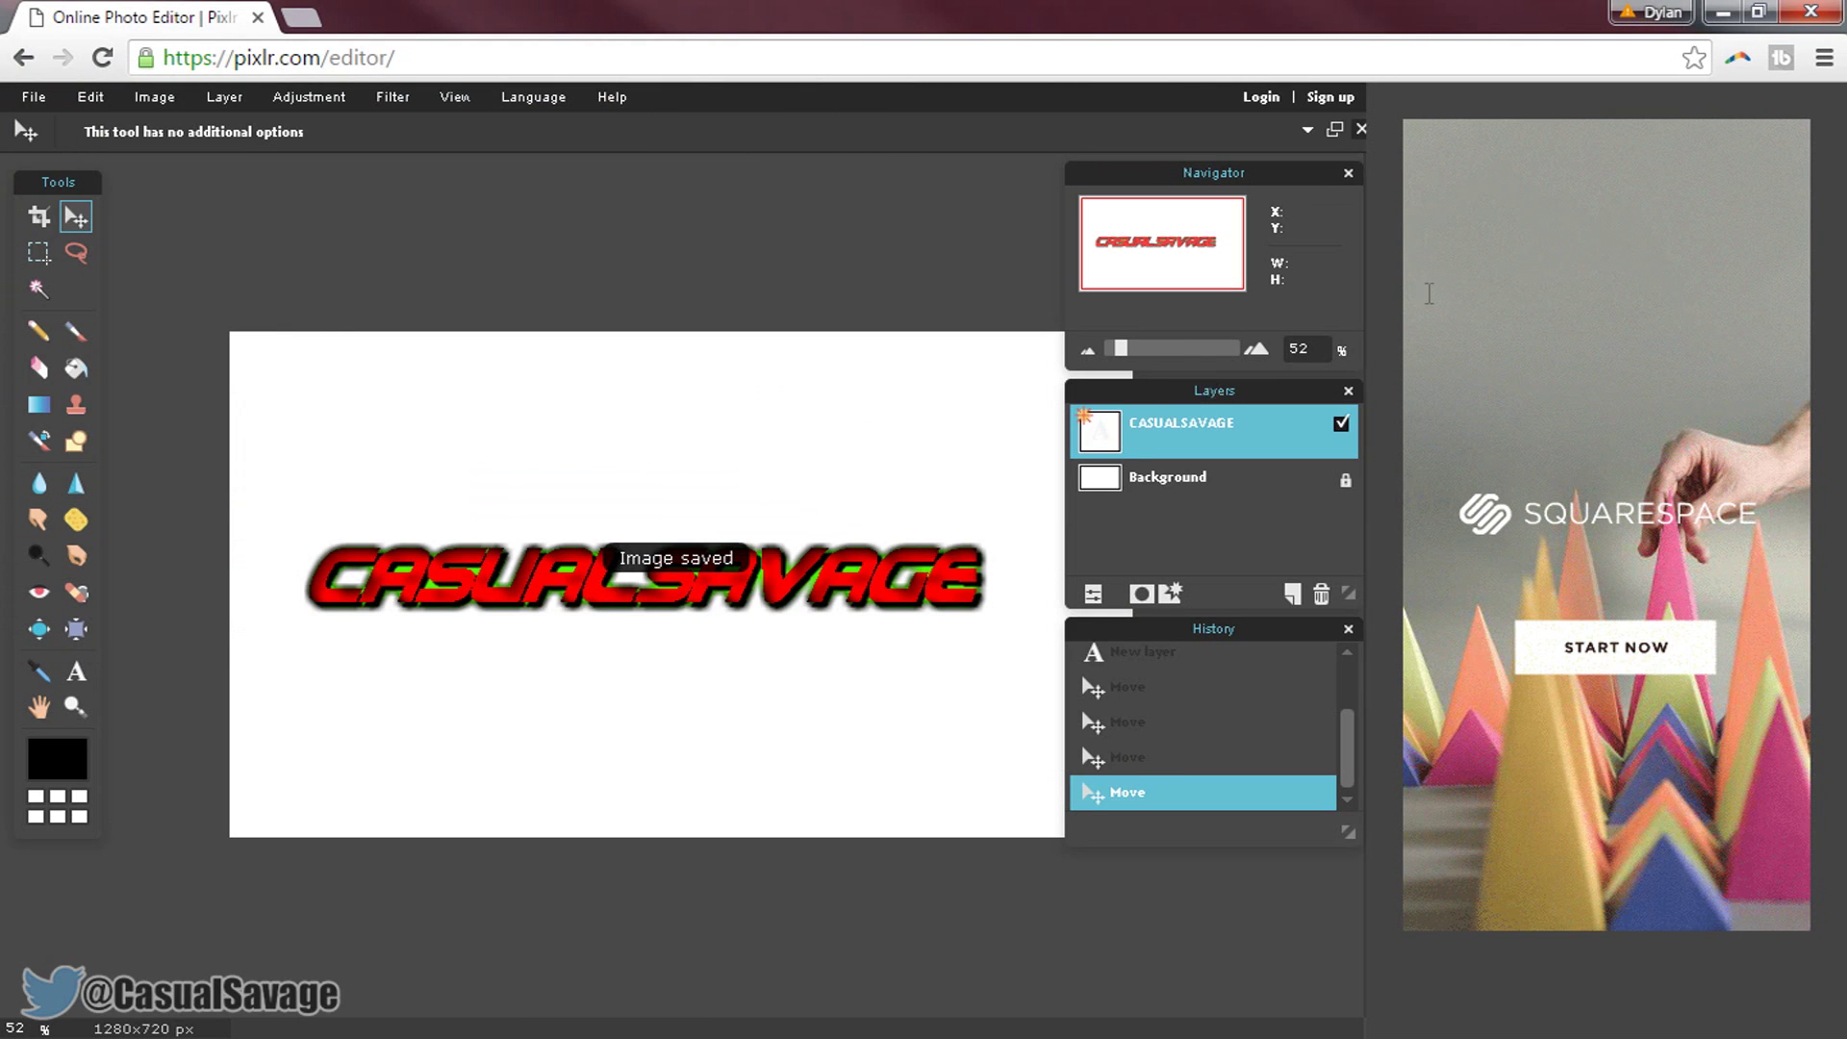
Close the browser, confirm leaving, and open the saved Untitled.jpg
click(1811, 11)
click(1022, 212)
double_click(71, 221)
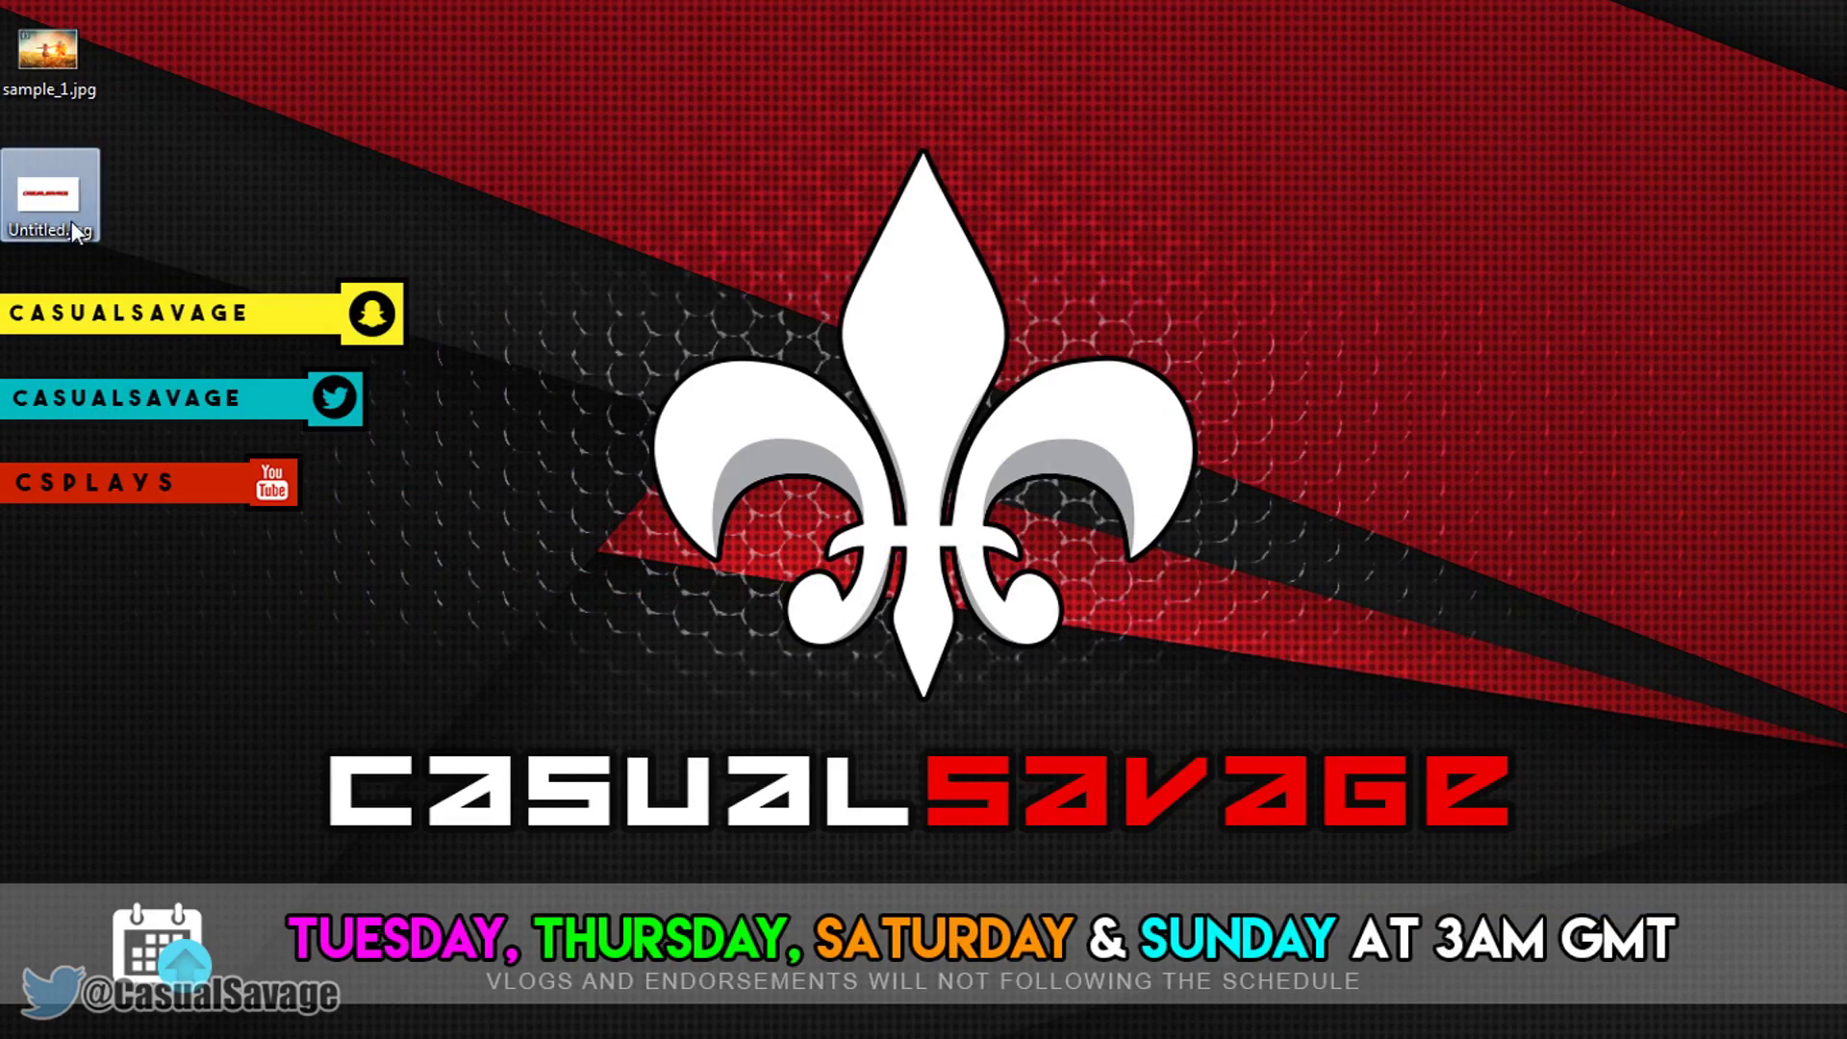